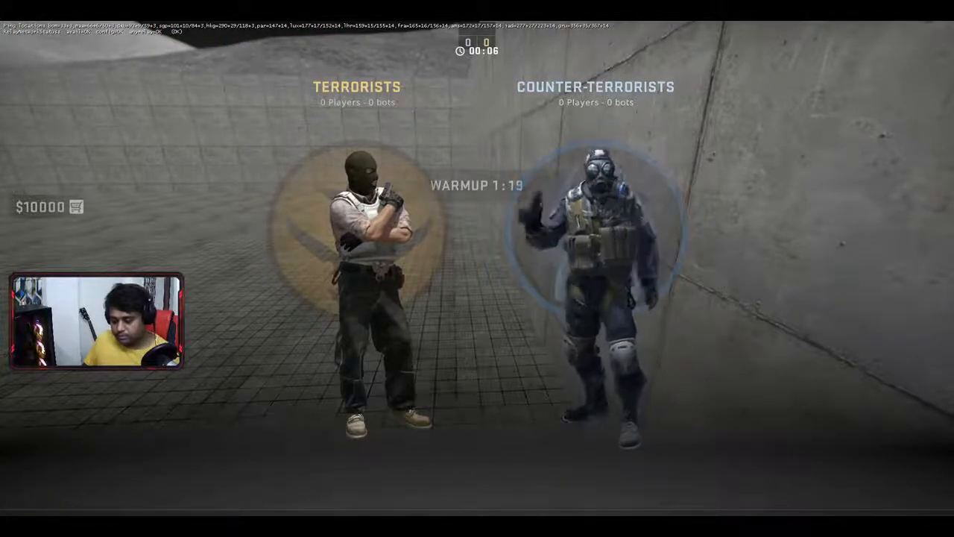
- Join the Terrorist team and switch to the Glock-18 pistol
click(833, 522)
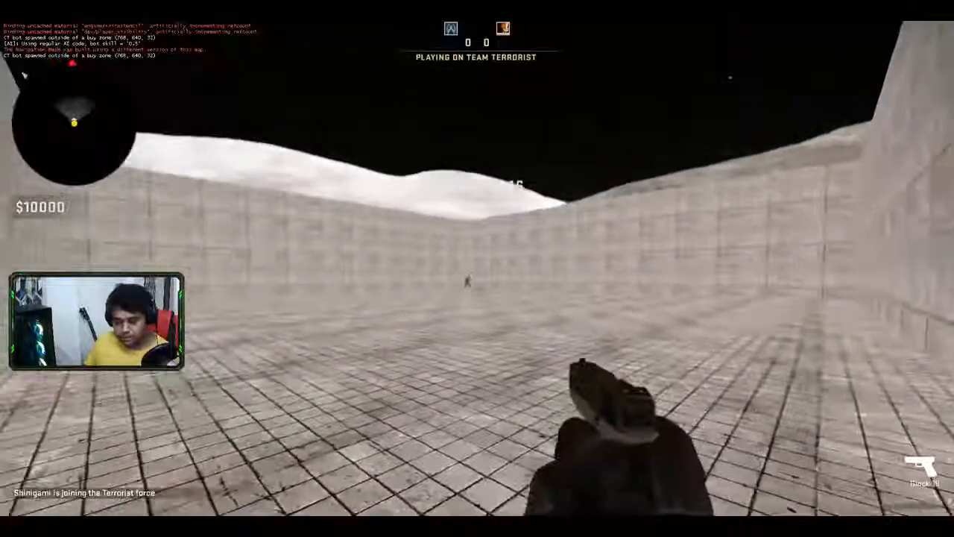
scroll(477, 269, down, 1)
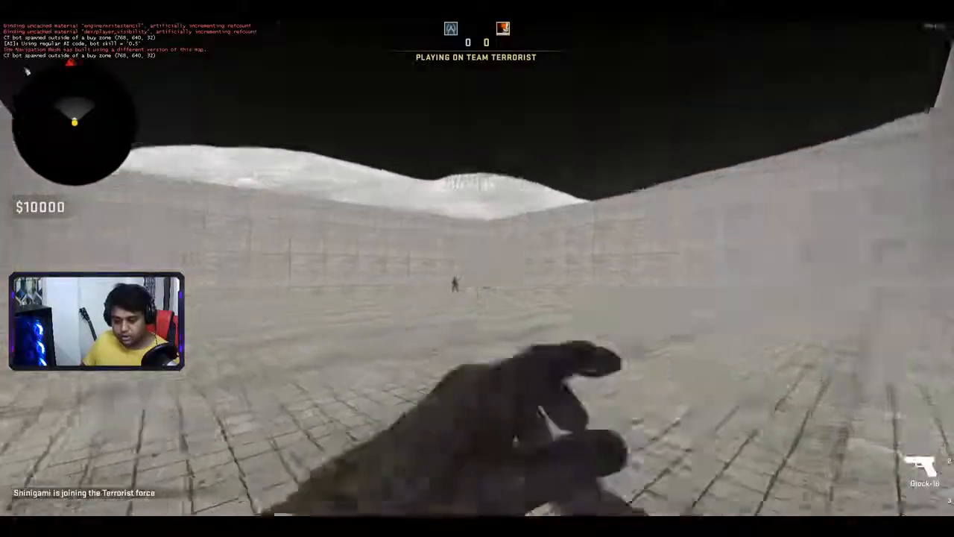
key(w)
scroll(477, 269, up, 1)
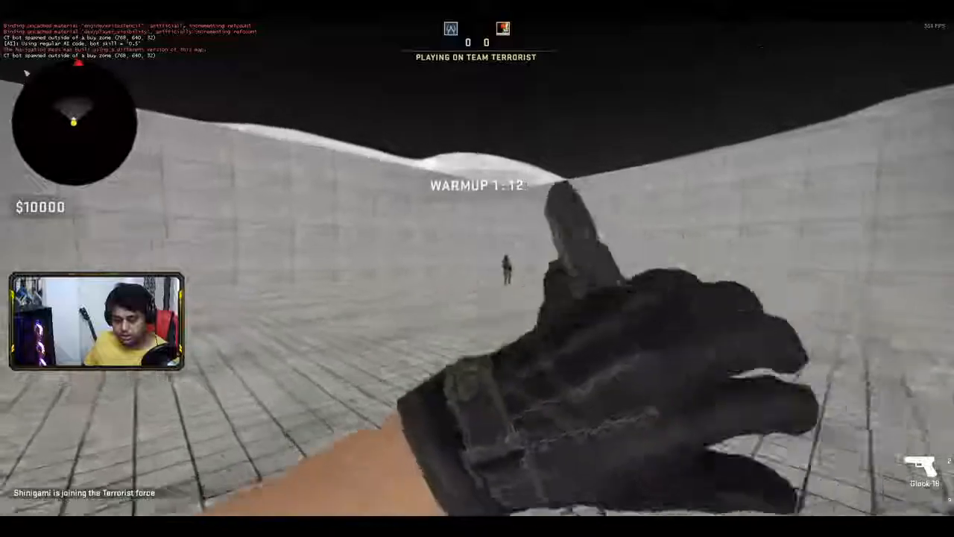
key(w)
scroll(477, 268, down, 1)
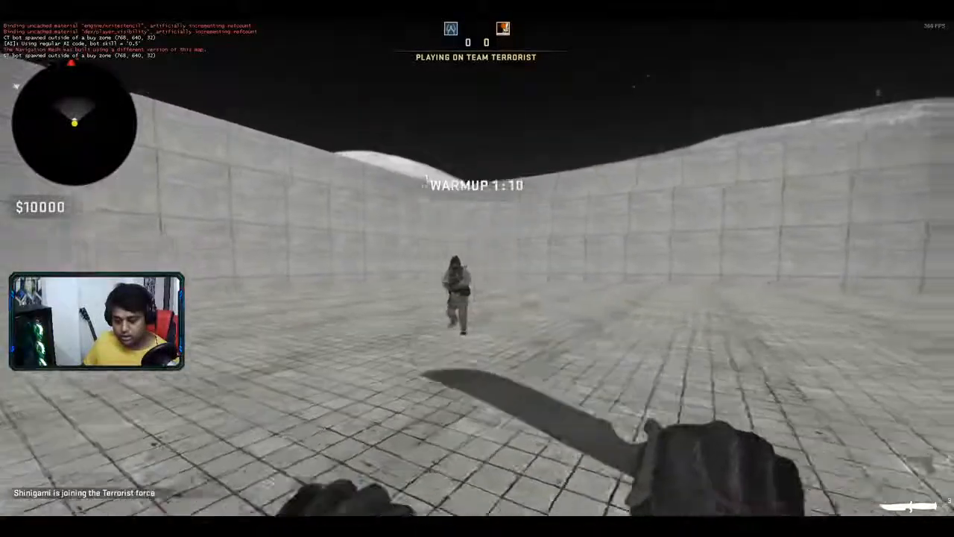
scroll(477, 268, up, 1)
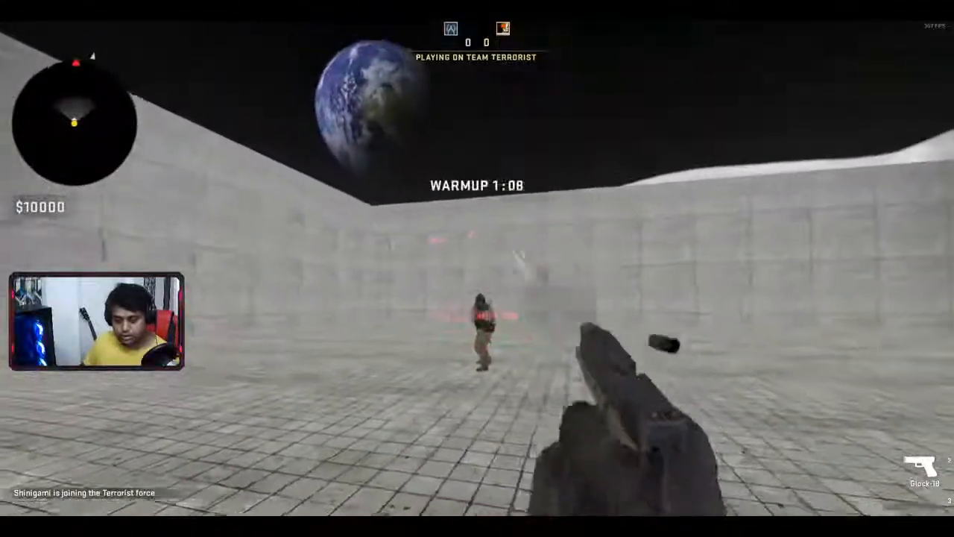
- Shoot the bot dead with the Glock-18 and inspect the pistol
click(477, 268)
click(476, 268)
click(477, 268)
key(f)
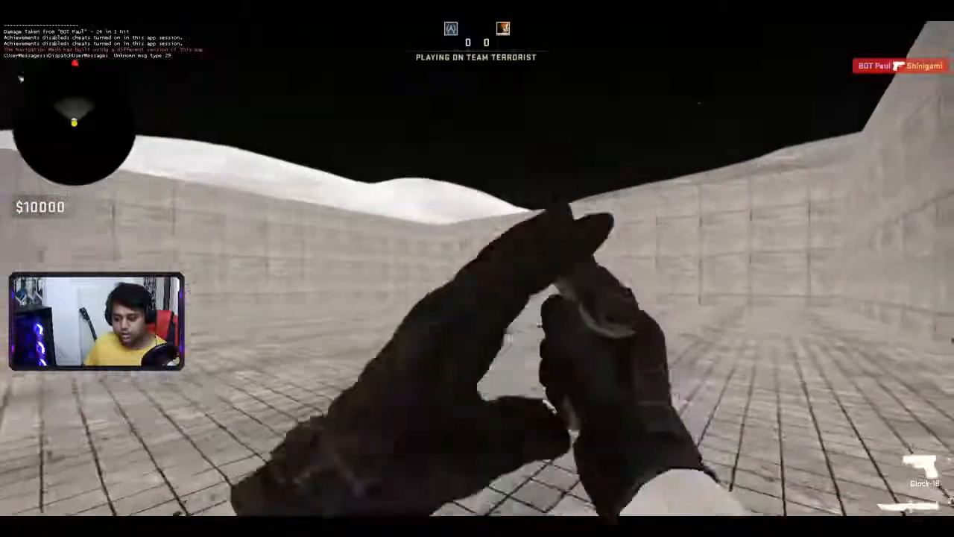
- Respawn, kill the bot again, inspect the pistol and walk toward the far walls
click(477, 268)
click(477, 268)
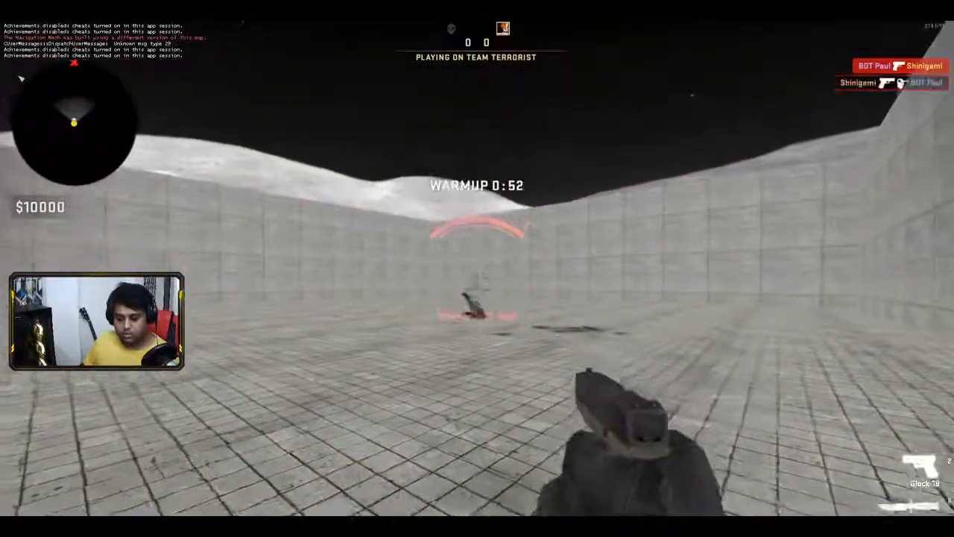
key(f)
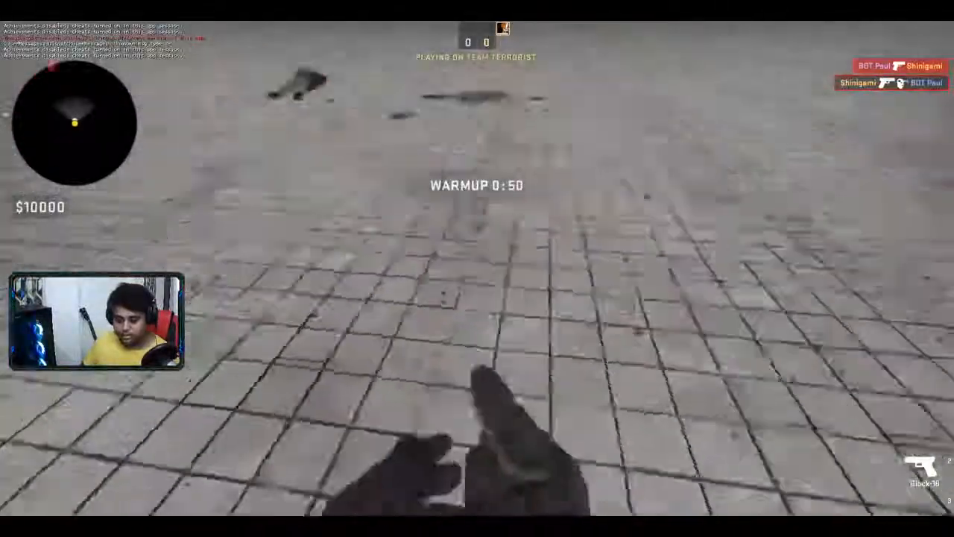
key(w)
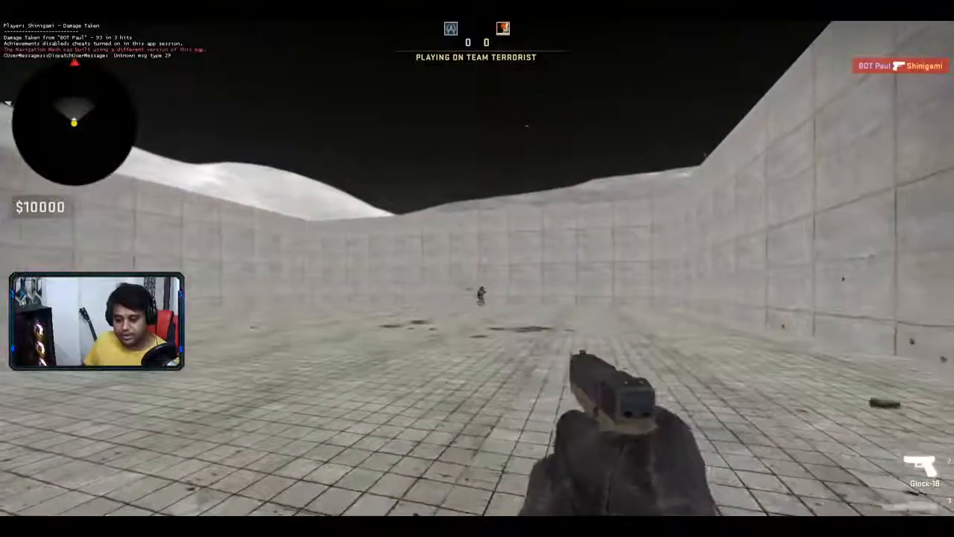
- Strafe while firing the Glock-18 at the bot, then reload
key(a)
click(476, 288)
key(d)
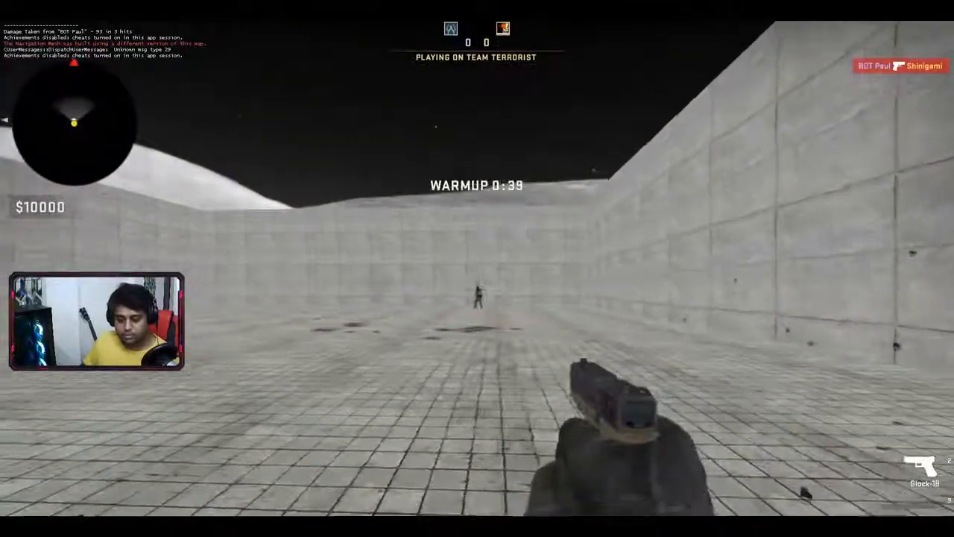
click(477, 288)
click(477, 288)
key(r)
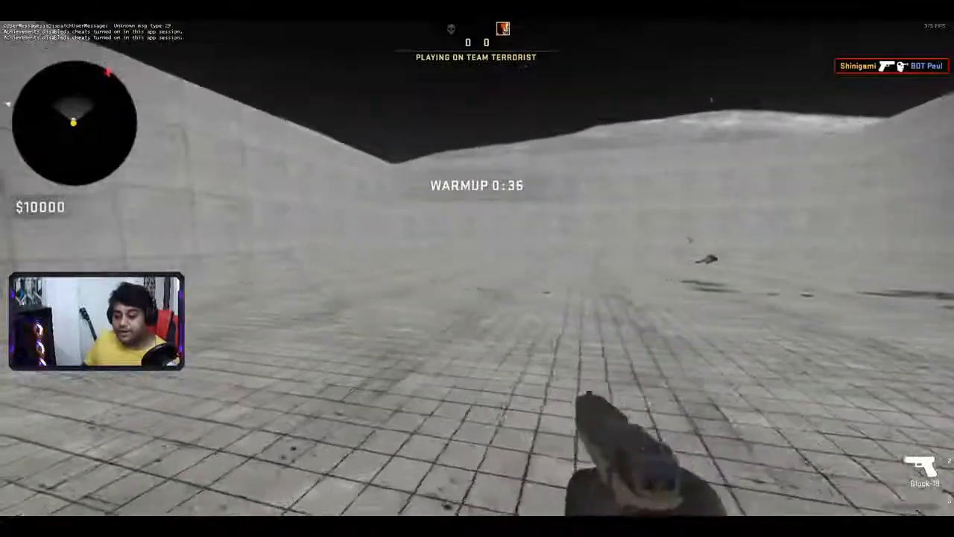
key(w)
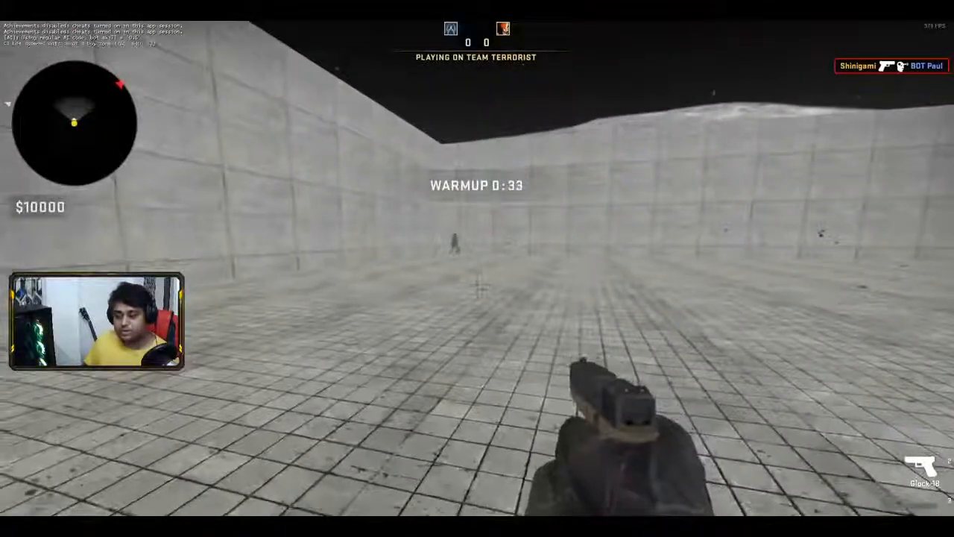
- Switch to the knife, close in on the bot and slash it to death
key(3)
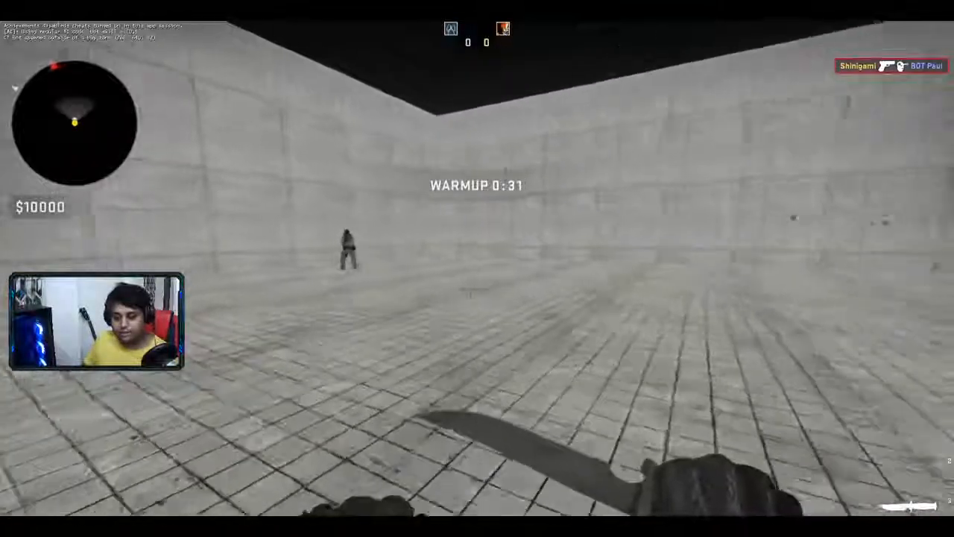
key(w)
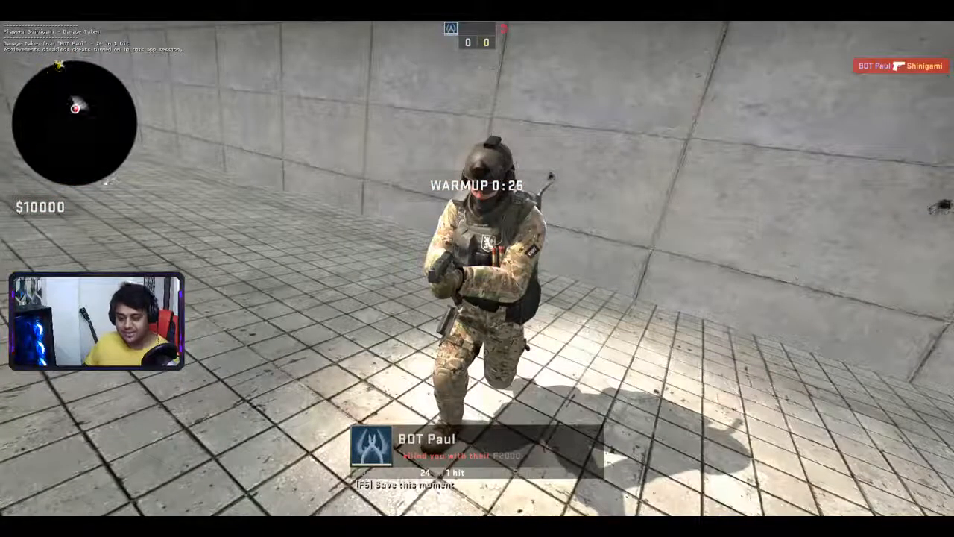
key(3)
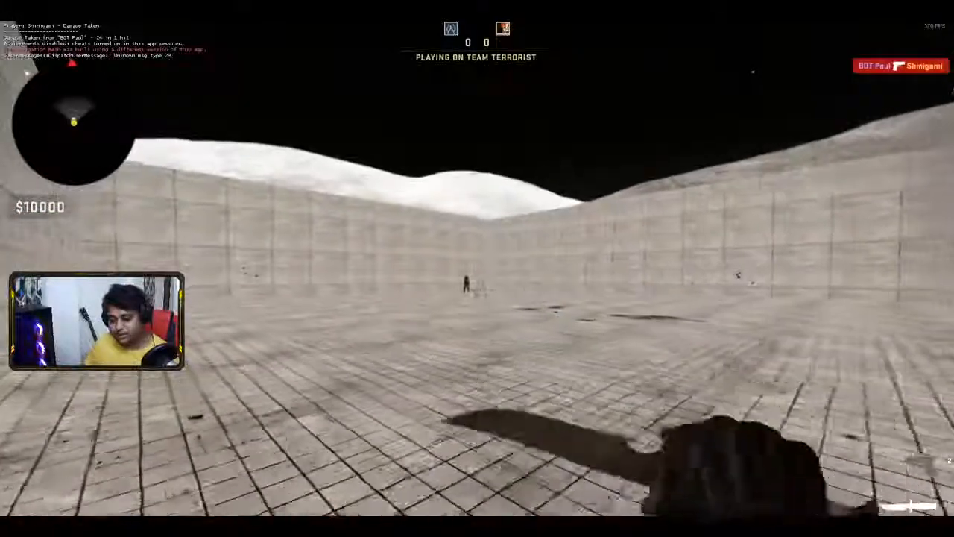
key(w)
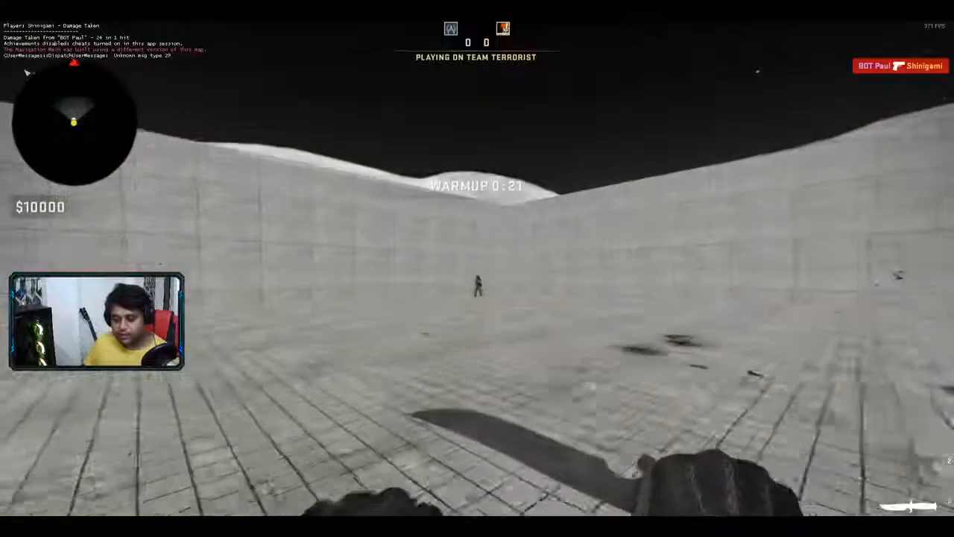
key(w)
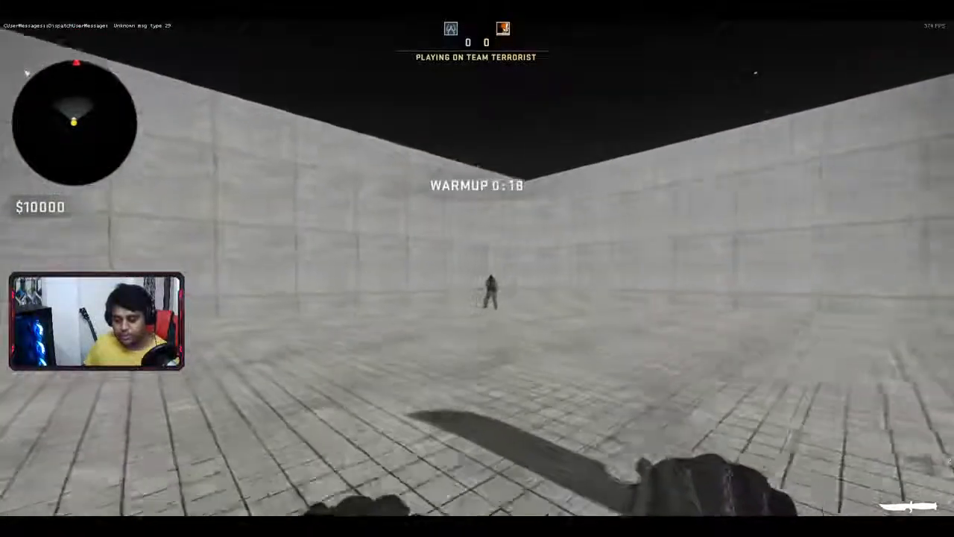
key(w)
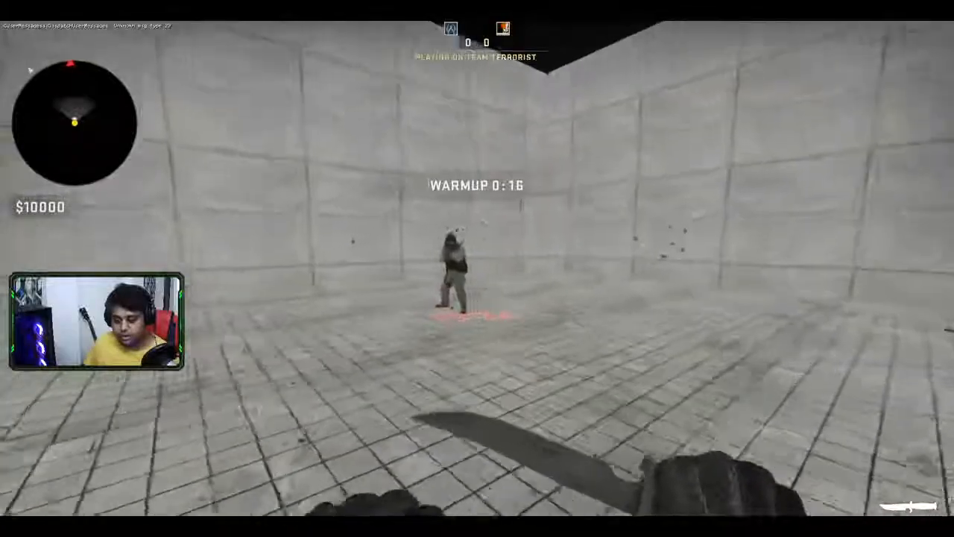
key(w)
click(477, 268)
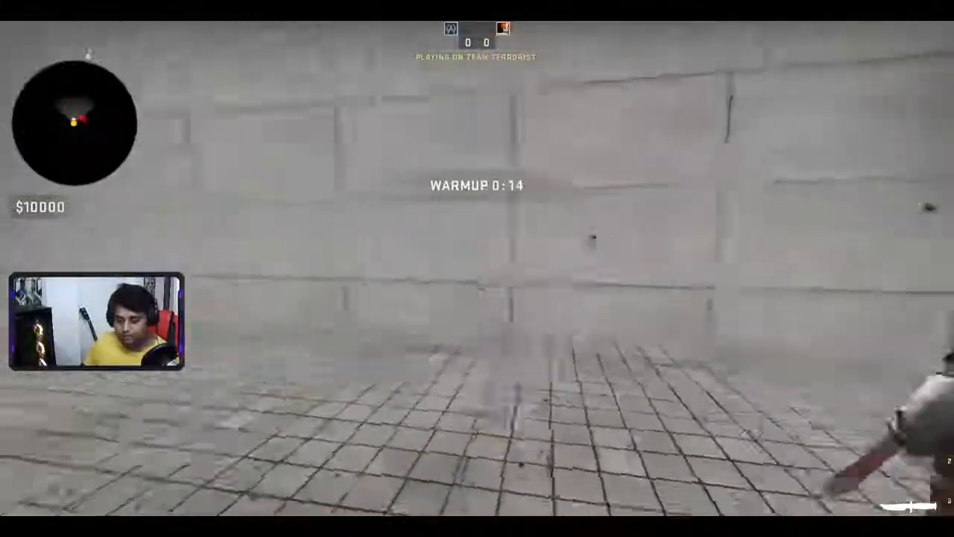
click(477, 268)
- Switch back to the Glock-18, walk forward and pause the match
key(2)
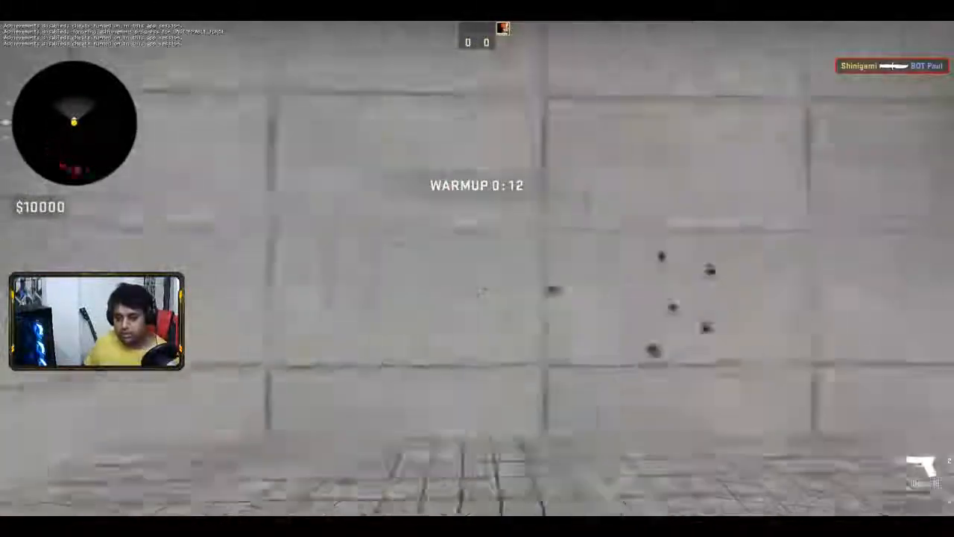
key(w)
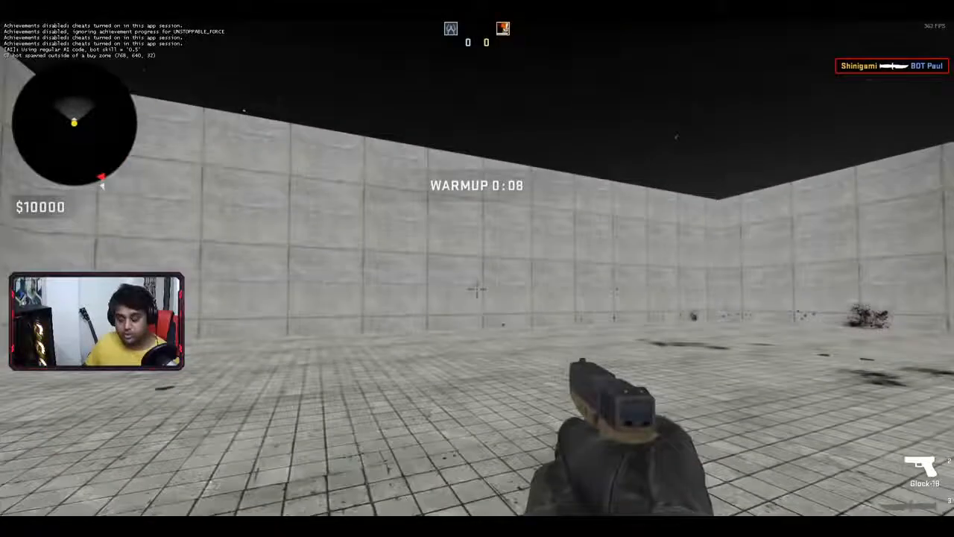
key(w)
key(w)
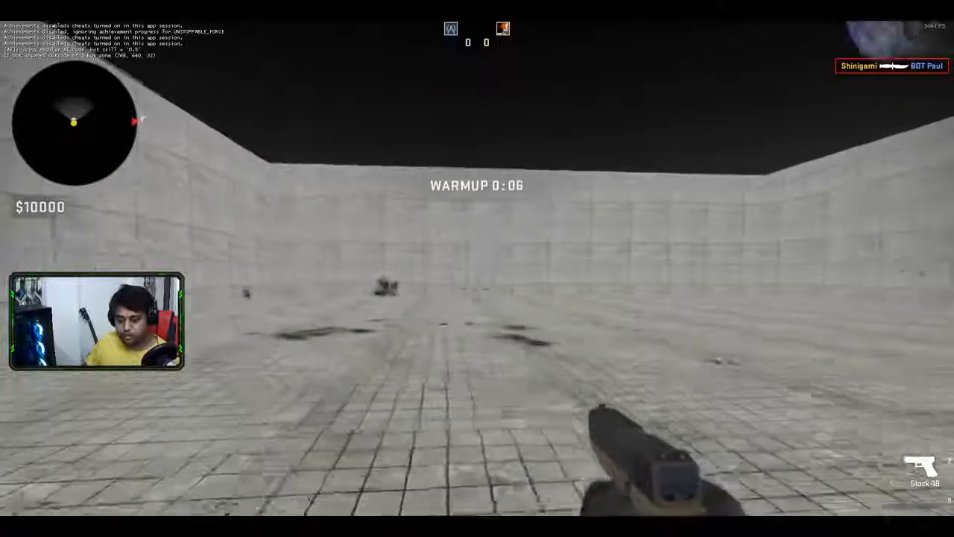
key(Escape)
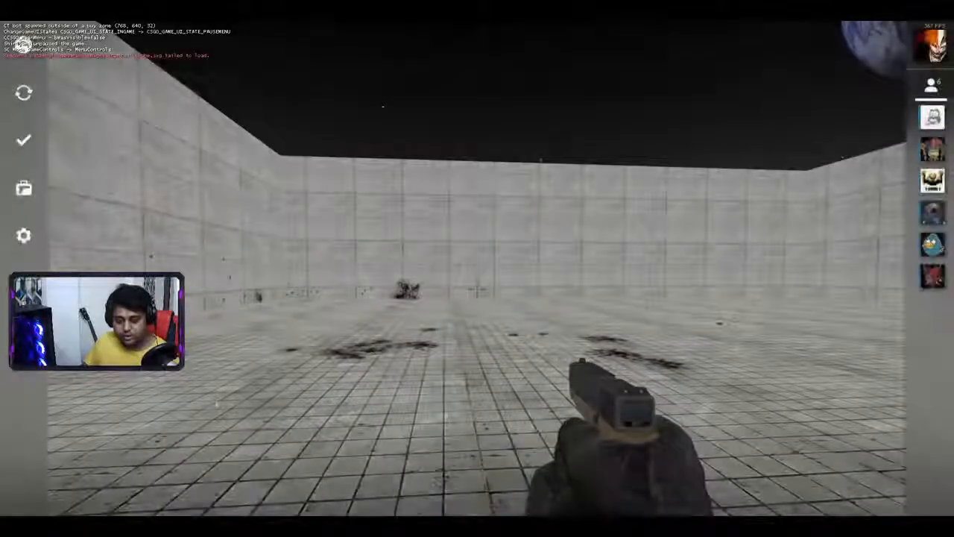
- Quit the test match, confirm leaving, and confirm quitting CS:GO from the main menu
click(23, 491)
click(540, 321)
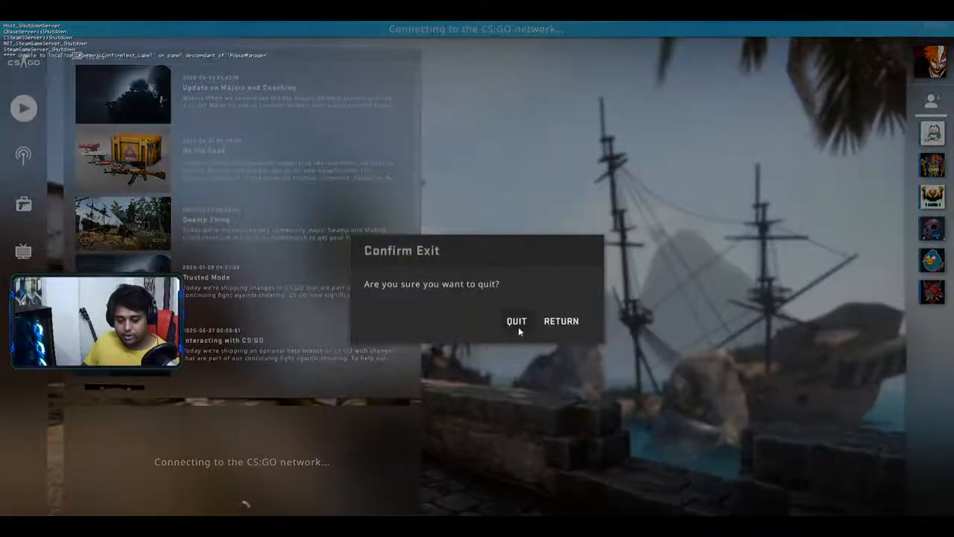
click(518, 326)
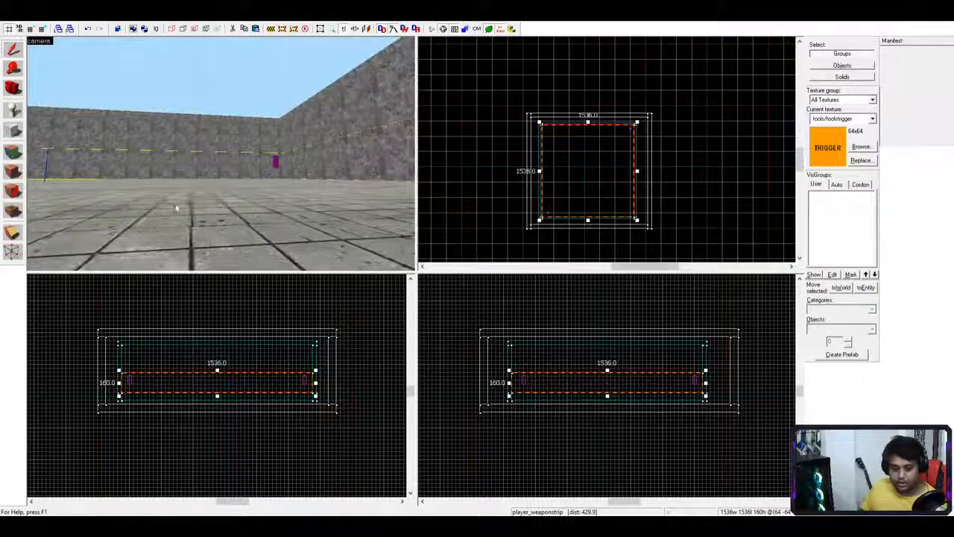
key(w)
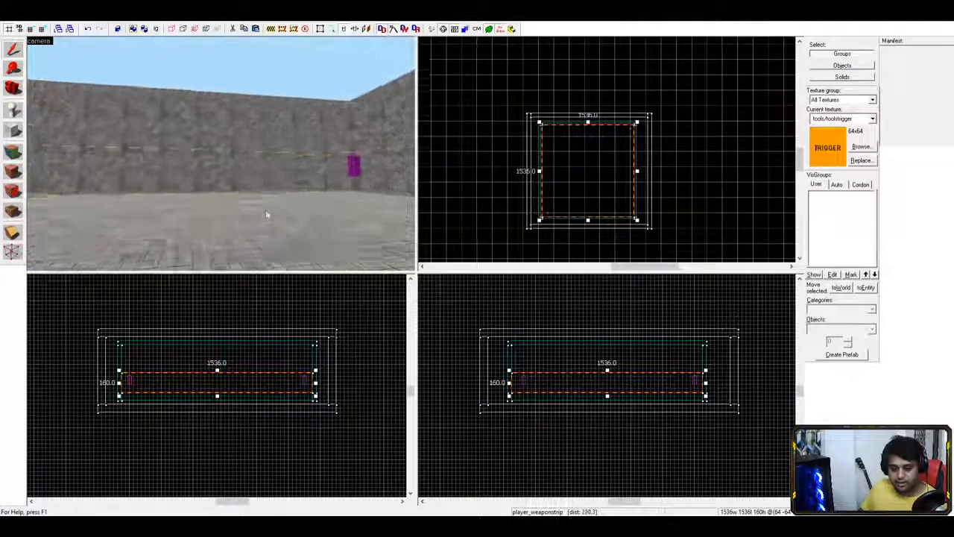
key(a)
drag(157, 255, 178, 242)
key(s)
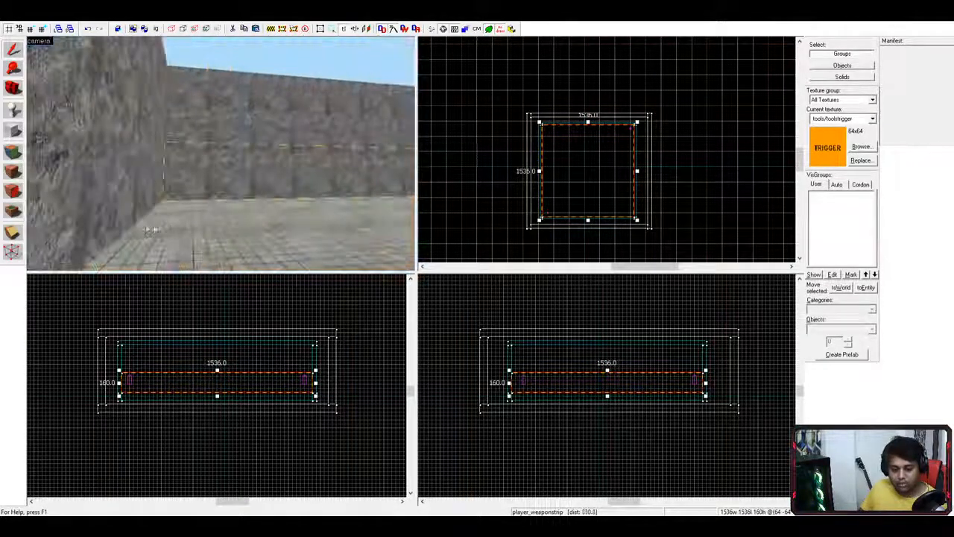
key(d)
key(d)
key(a)
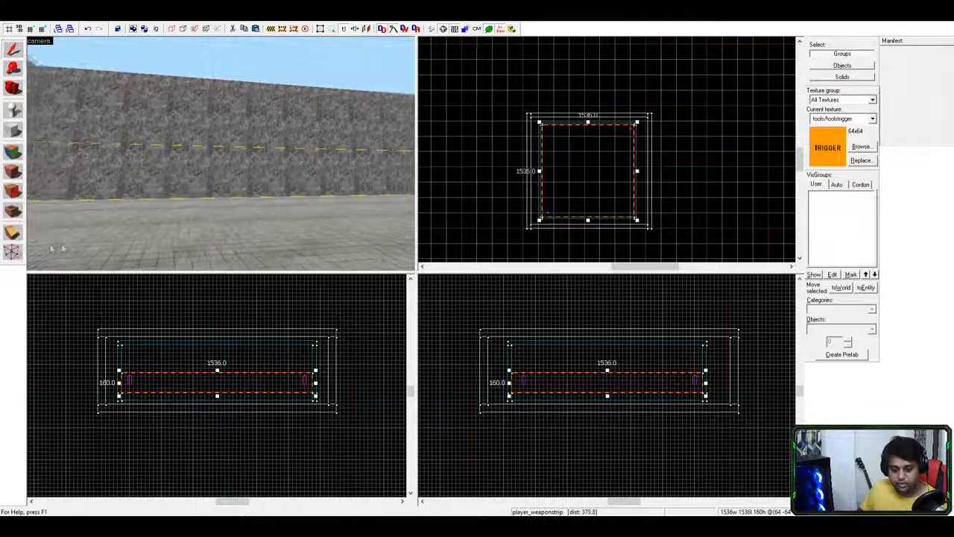
key(d)
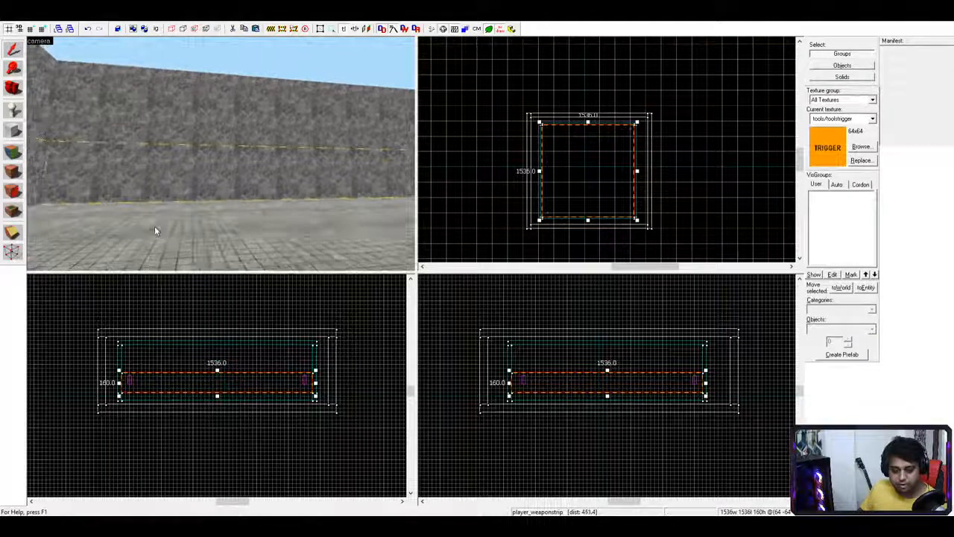
key(w)
key(a)
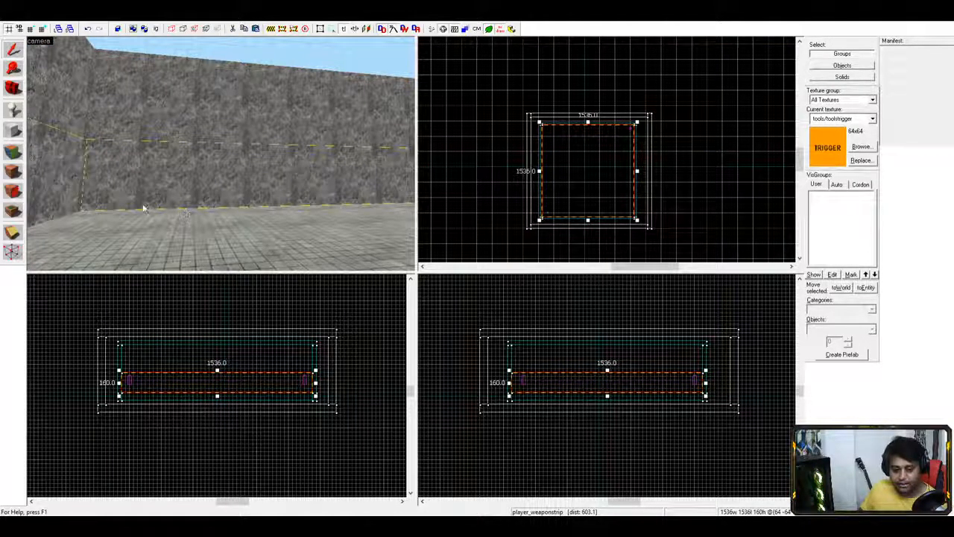
key(a)
key(w)
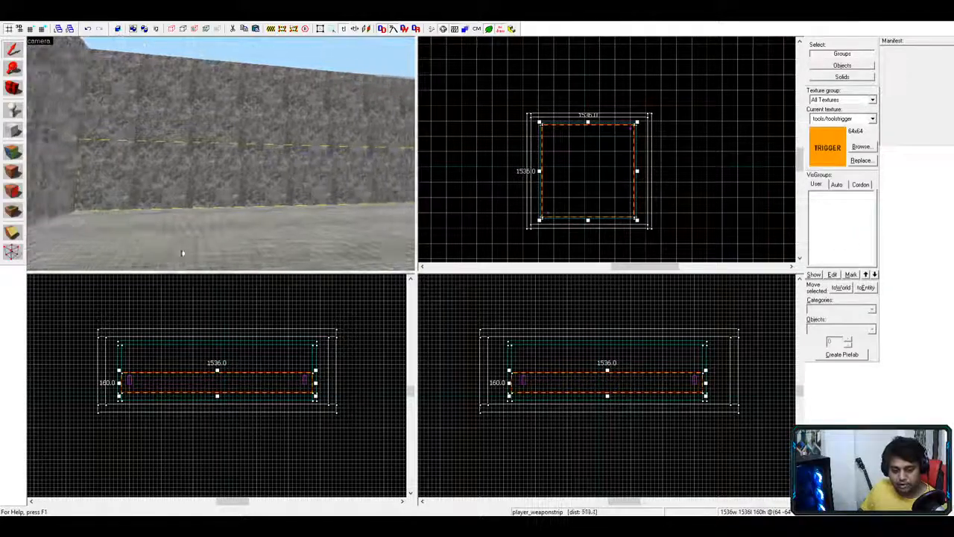
key(s)
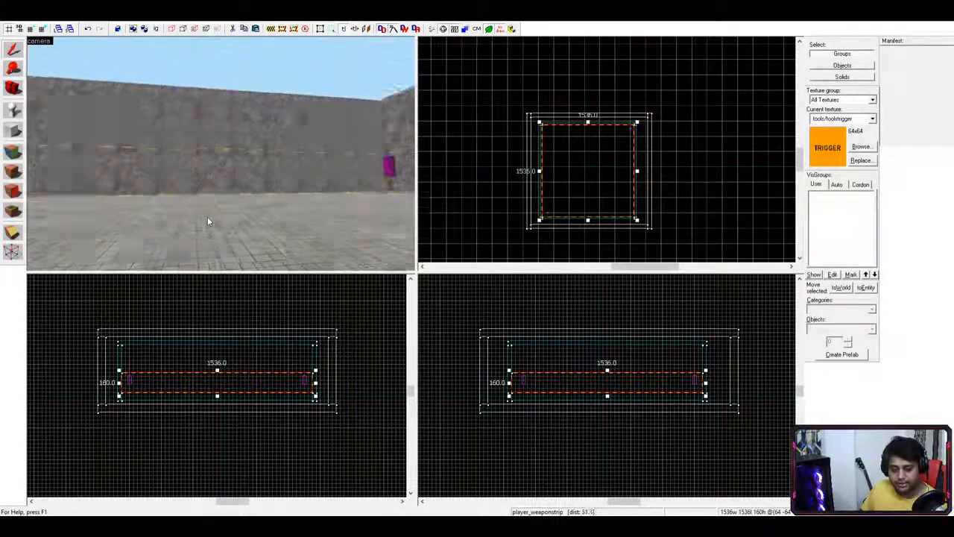
key(s)
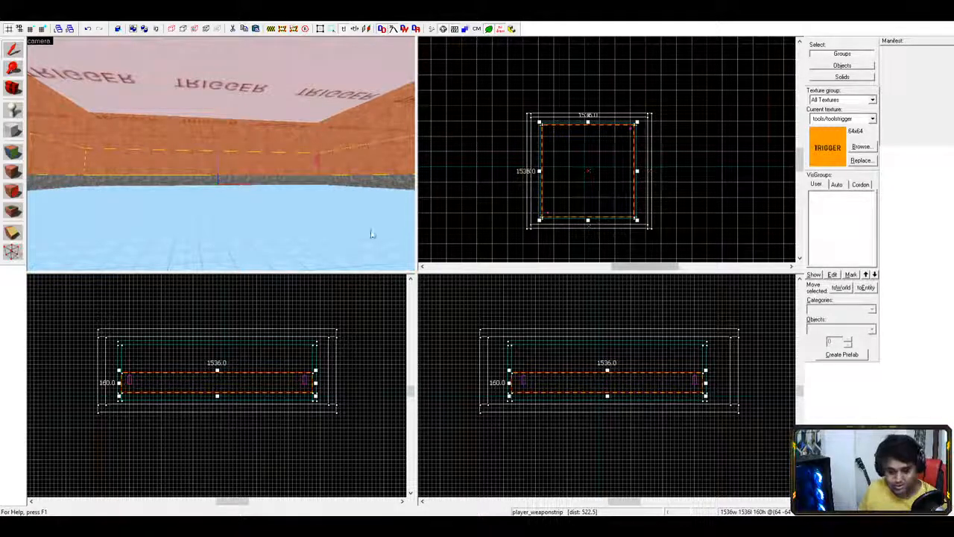
- Enlarge the 3D camera and top views and zoom around the arena
drag(421, 269, 432, 295)
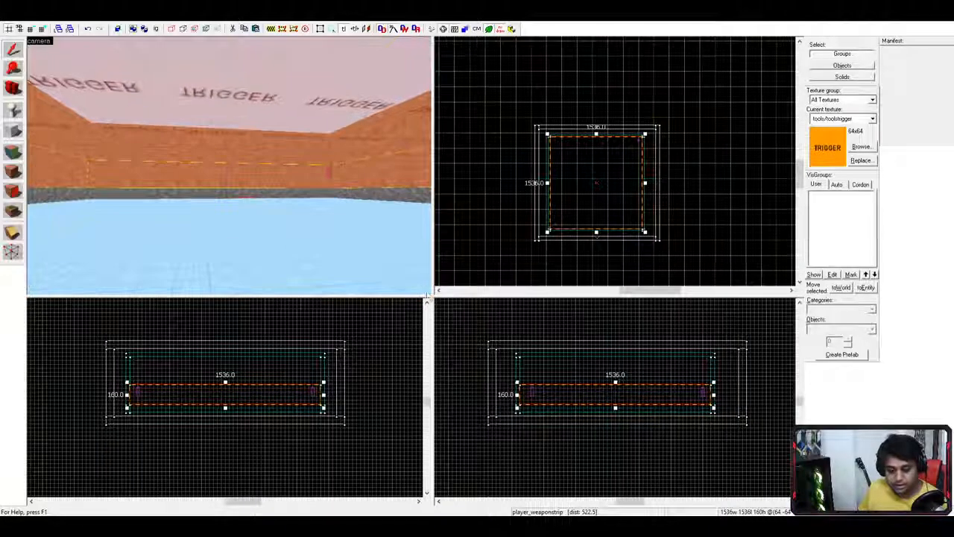
scroll(341, 164, down, 15)
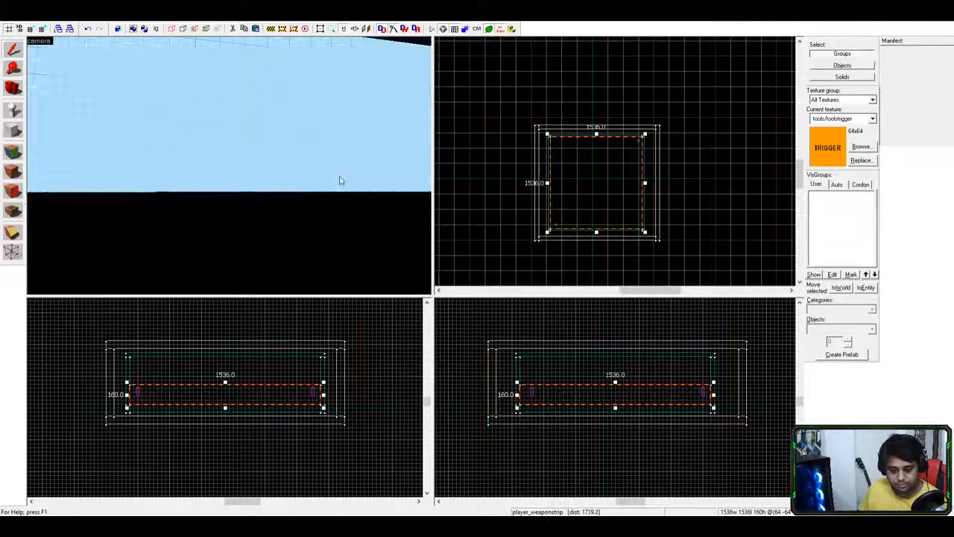
scroll(260, 179, up, 15)
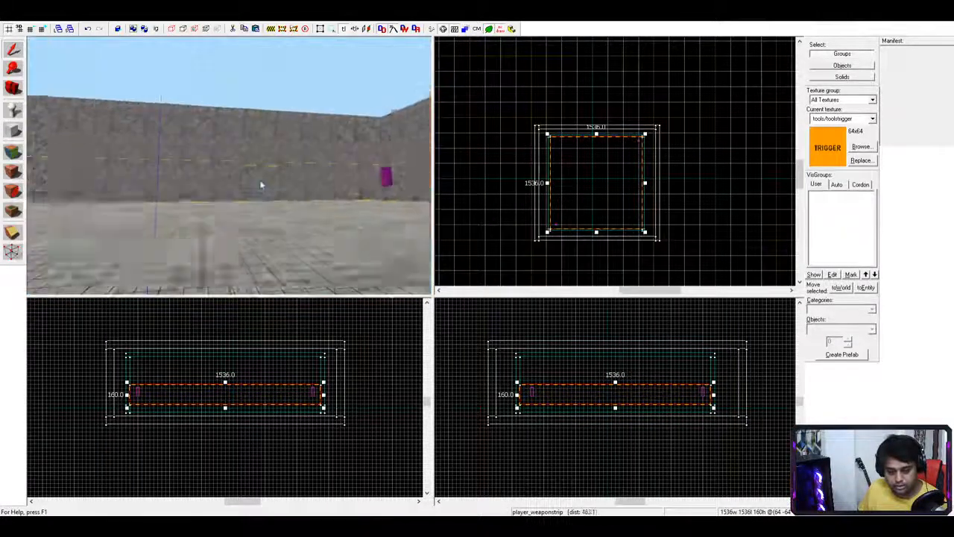
scroll(266, 208, up, 4)
scroll(89, 224, down, 5)
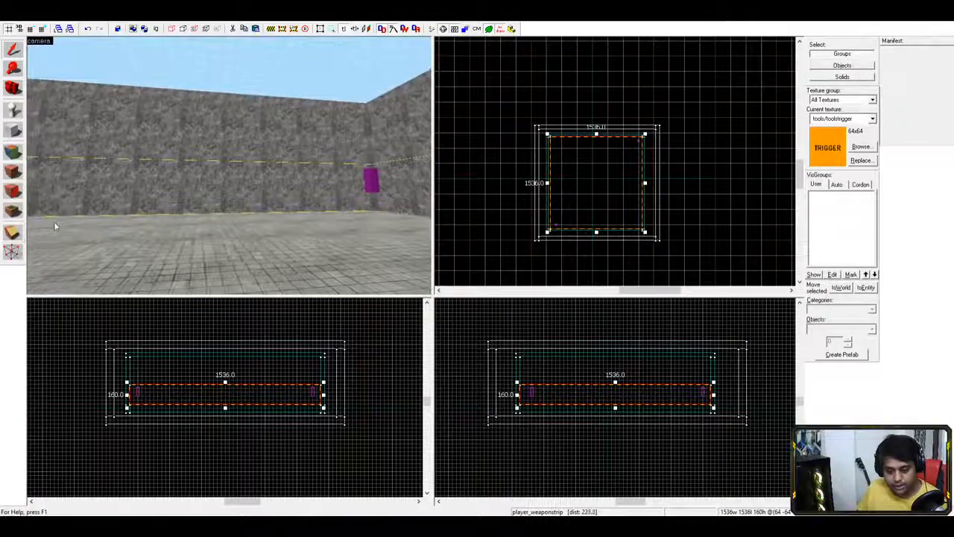
scroll(60, 223, up, 3)
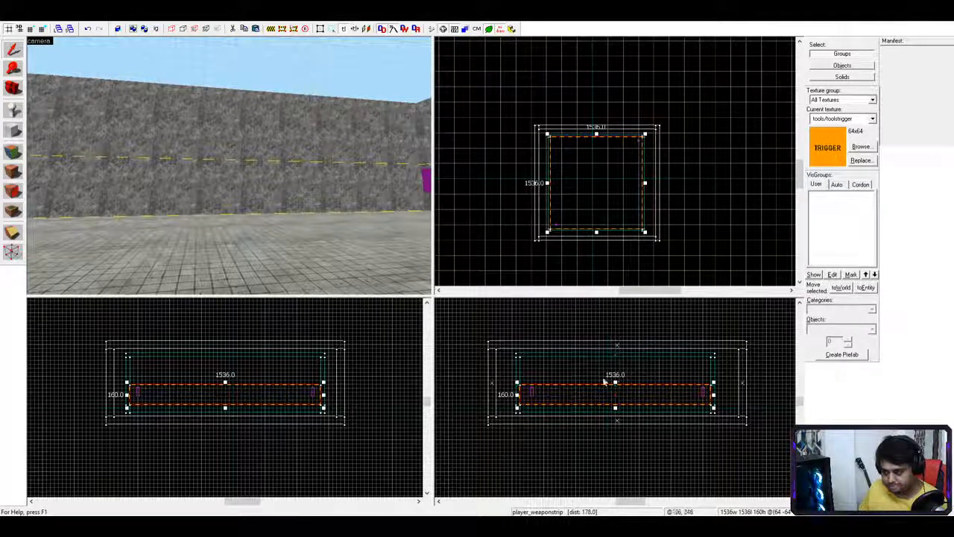
- Select the stone wall, then the 1536 × 1536 × 160 weaponstrip trigger, cycling its handle mode
click(257, 174)
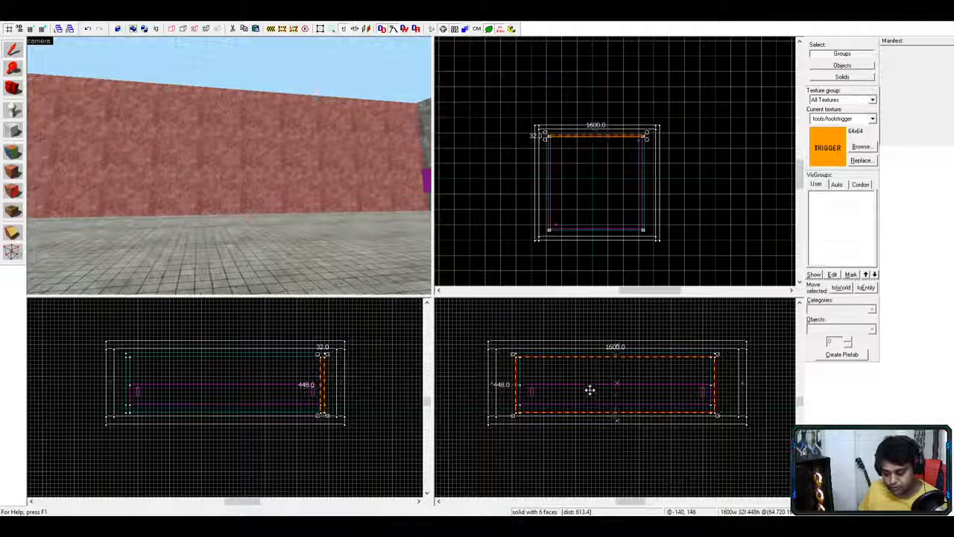
click(217, 383)
click(219, 384)
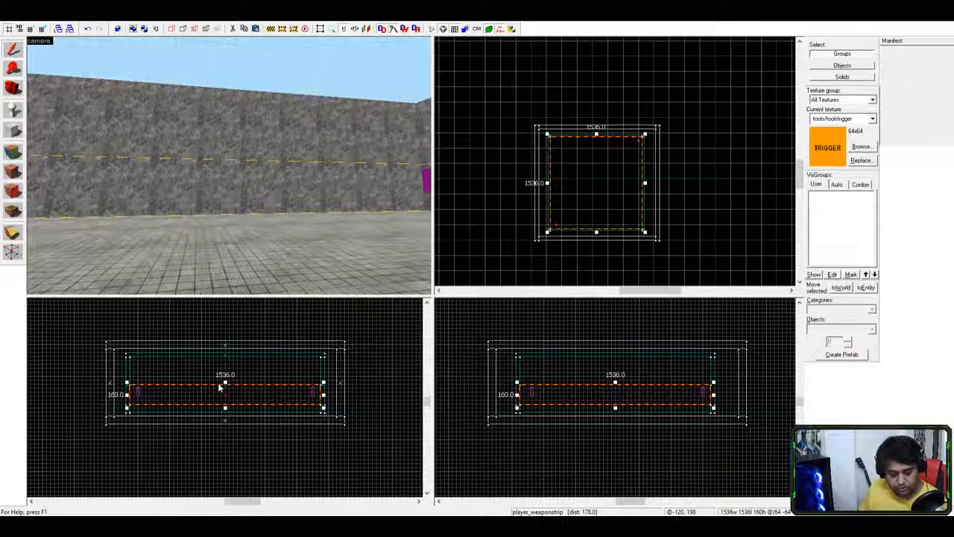
click(217, 384)
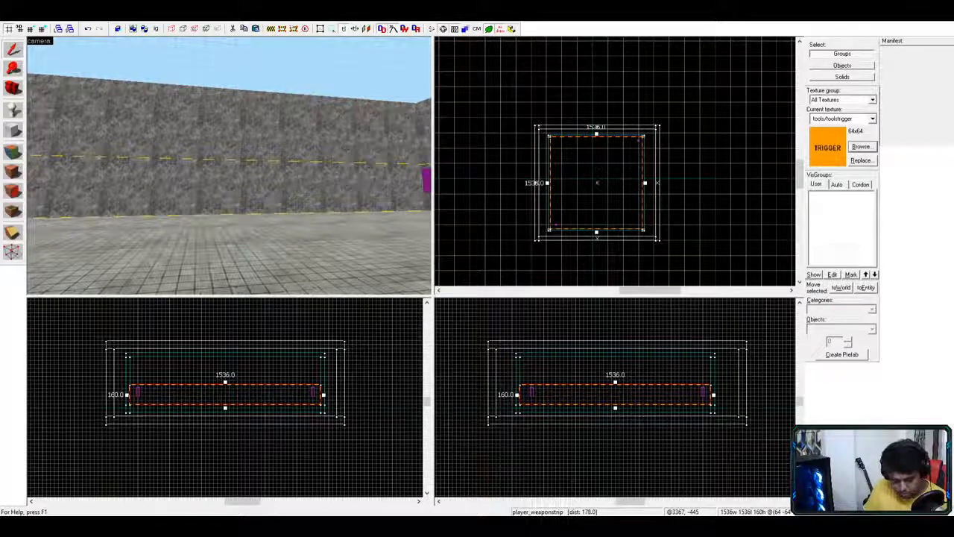
- Make a de_nuke texture the current texture and switch to the web browser
double_click(326, 349)
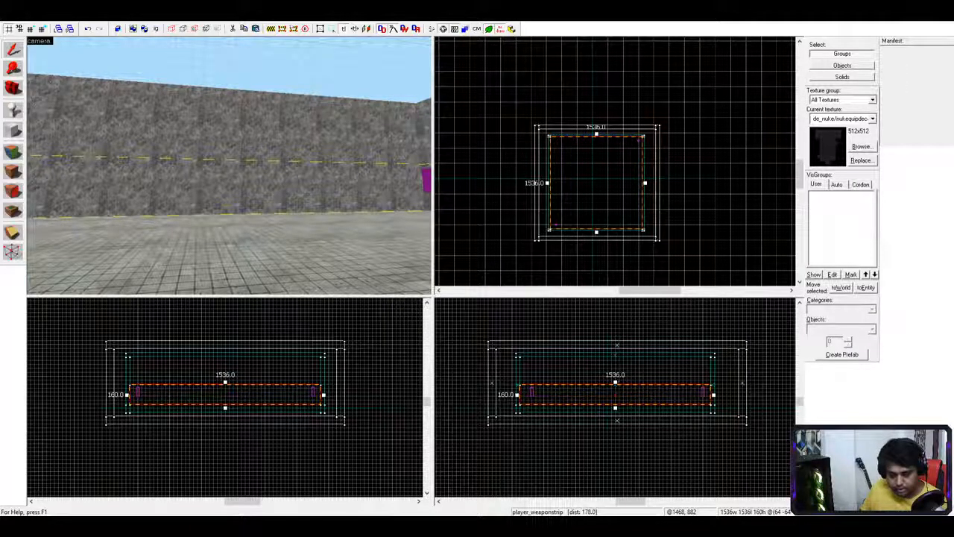
key(alt+Tab)
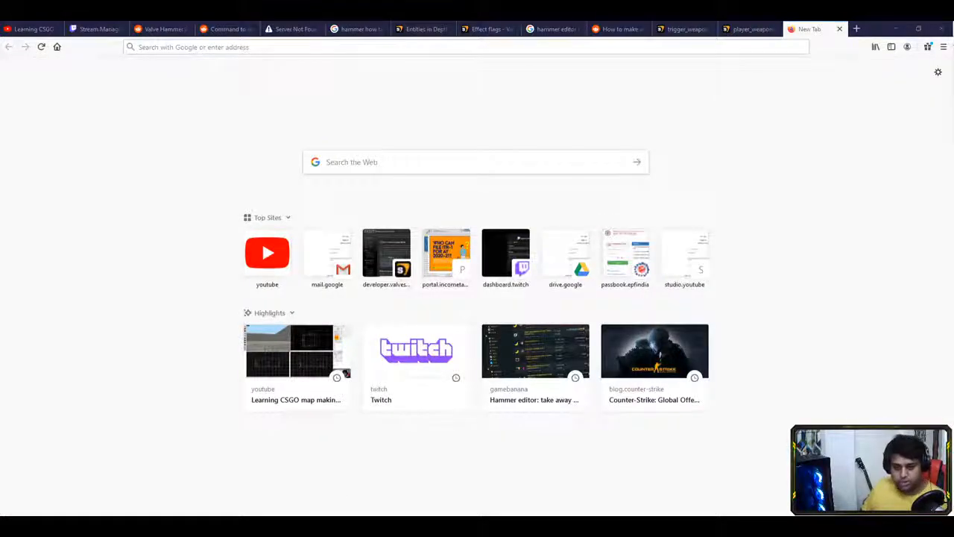
- Search Google for 'hammer game epuip weapons' from the Firefox address bar
key(alt+Tab)
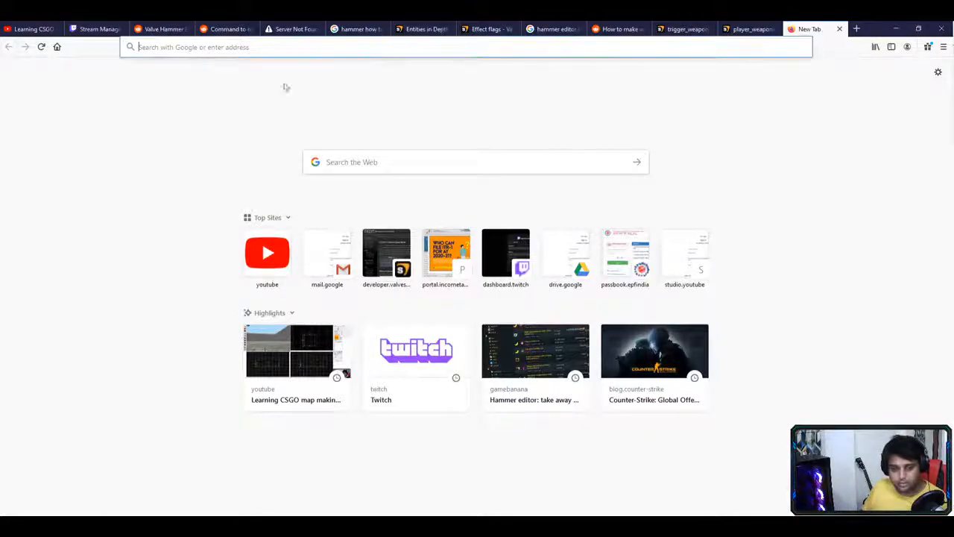
click(312, 46)
text(hammer )
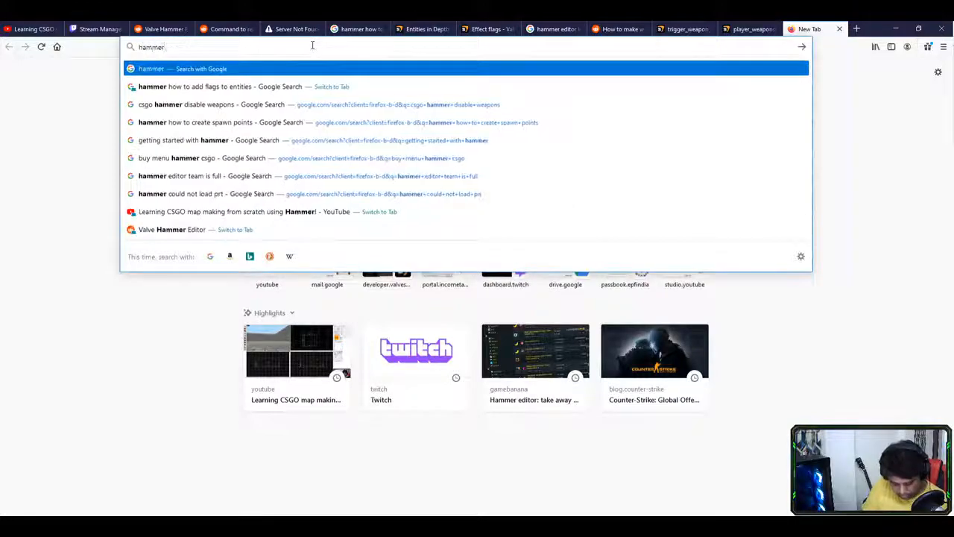
text(game e)
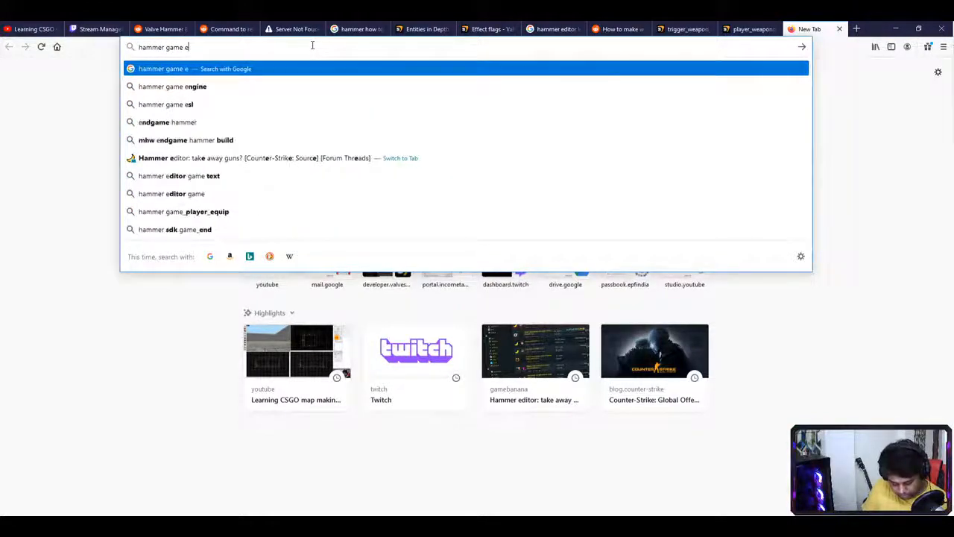
text(puip wea)
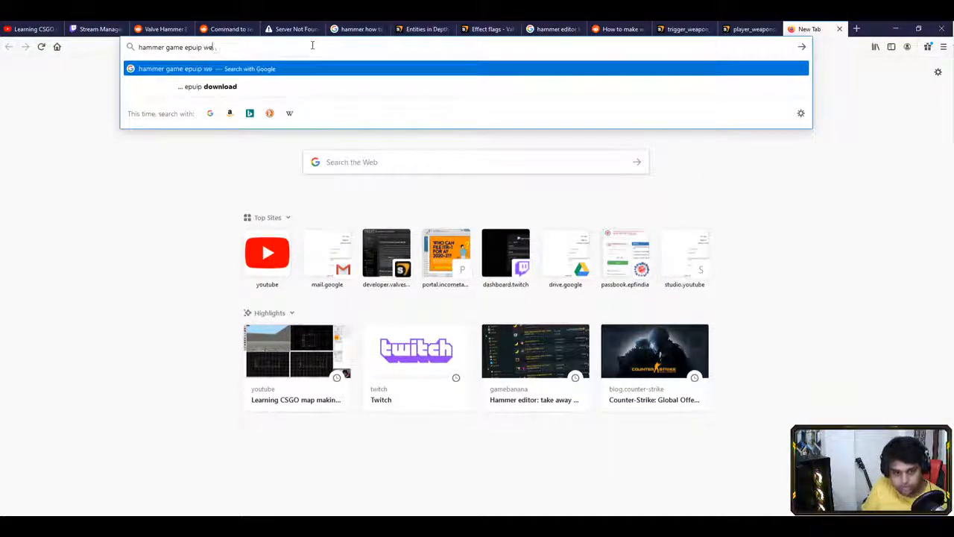
key(Down)
key(Down)
key(Return)
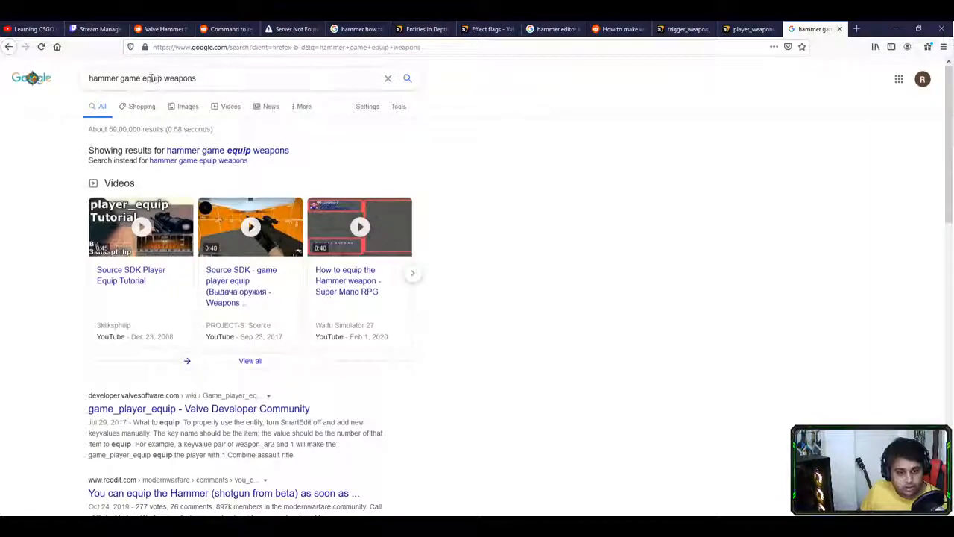
click(274, 150)
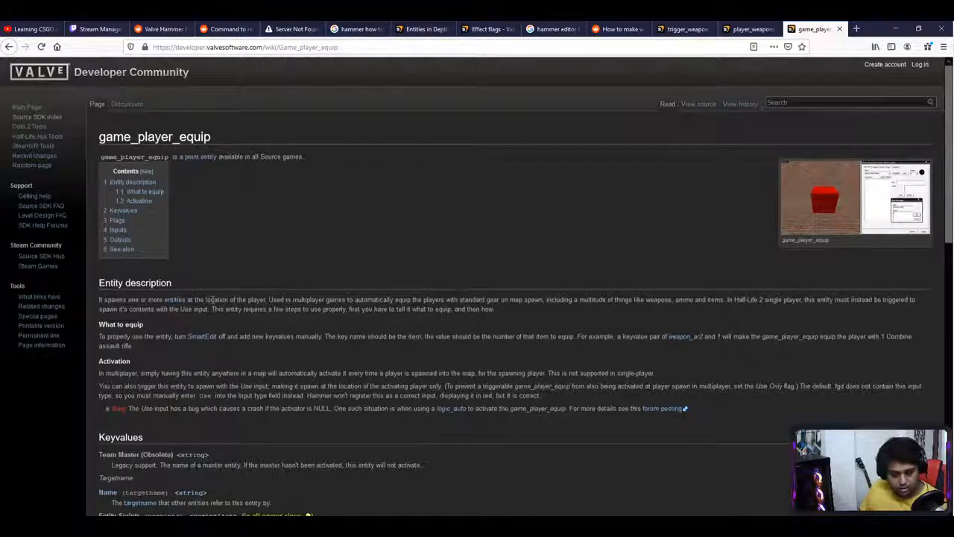
drag(221, 299, 323, 300)
drag(435, 299, 542, 299)
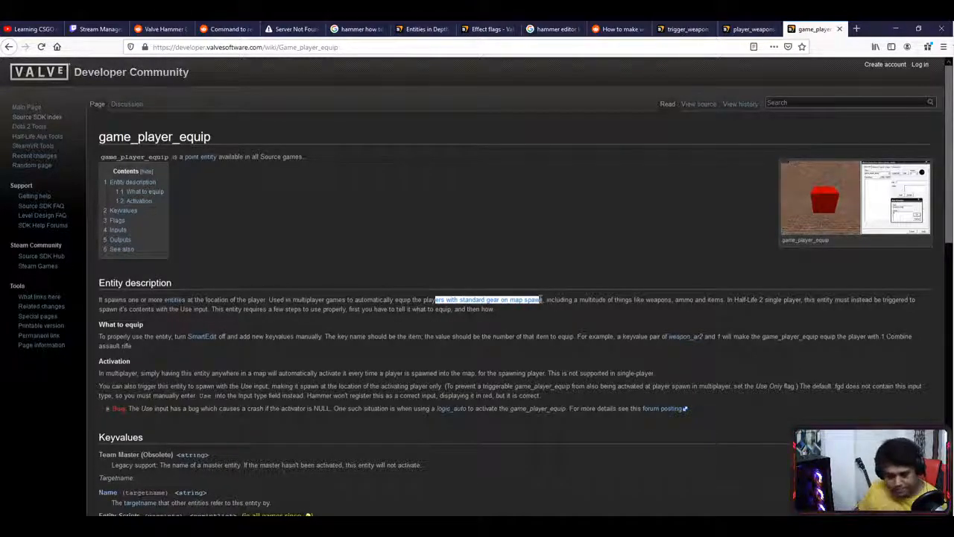
double_click(231, 336)
drag(232, 336, 573, 336)
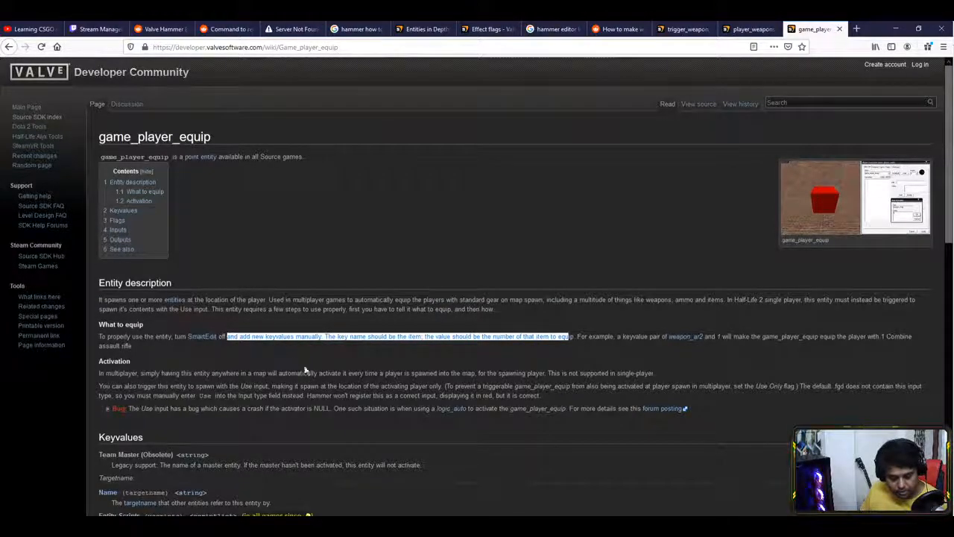
scroll(301, 367, down, 1)
scroll(328, 378, up, 1)
click(222, 299)
drag(222, 300, 277, 304)
click(268, 305)
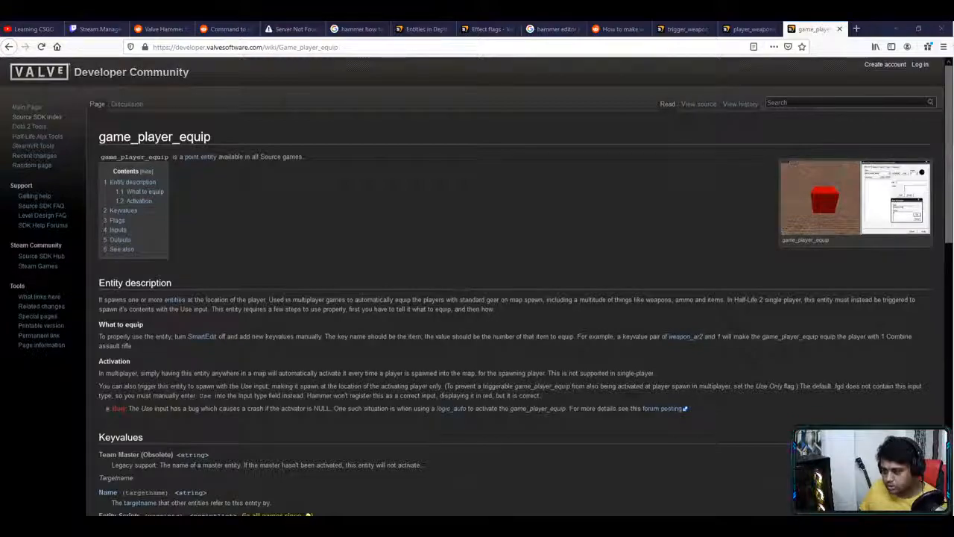
mouse_move(219, 298)
mouse_down()
mouse_move(779, 300)
mouse_move(227, 313)
mouse_up()
click(224, 315)
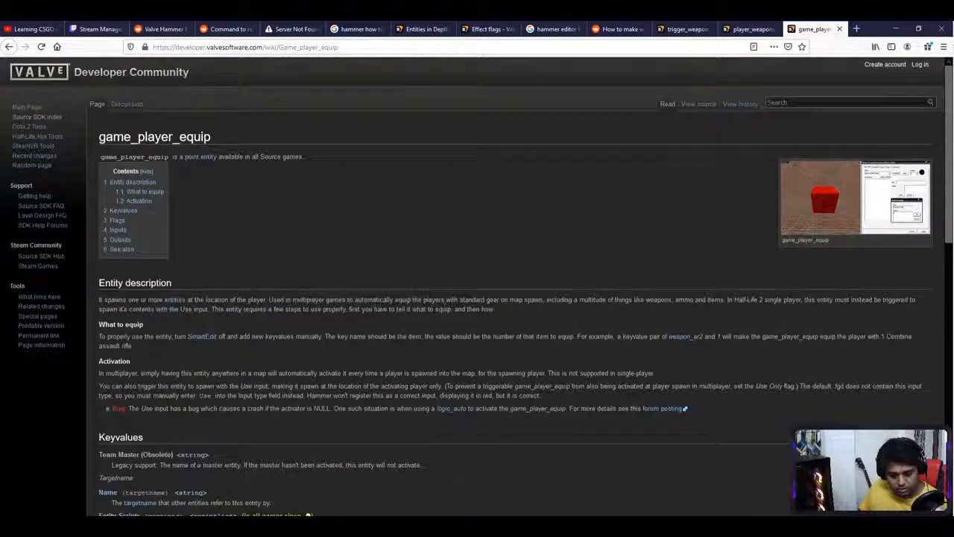
drag(135, 337, 157, 337)
drag(293, 337, 396, 337)
click(436, 336)
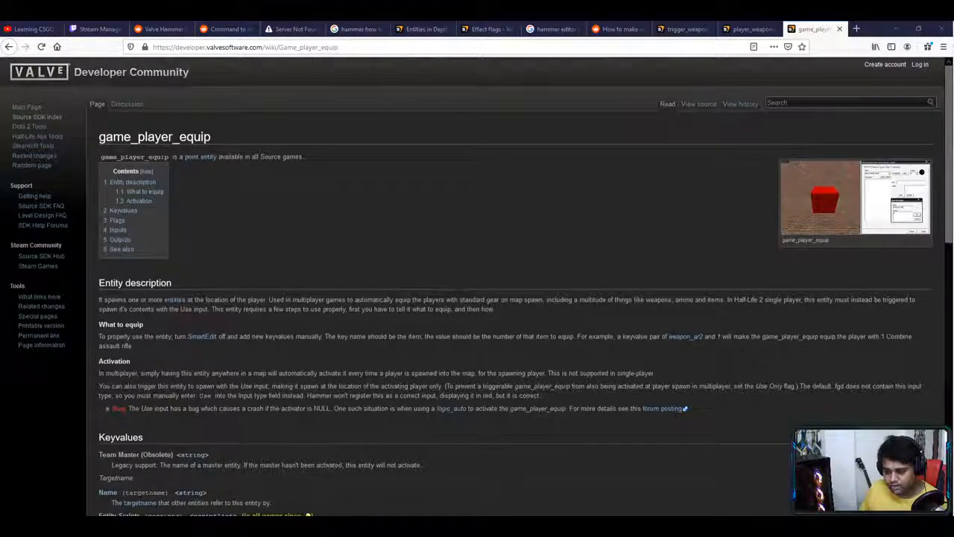
key(alt)
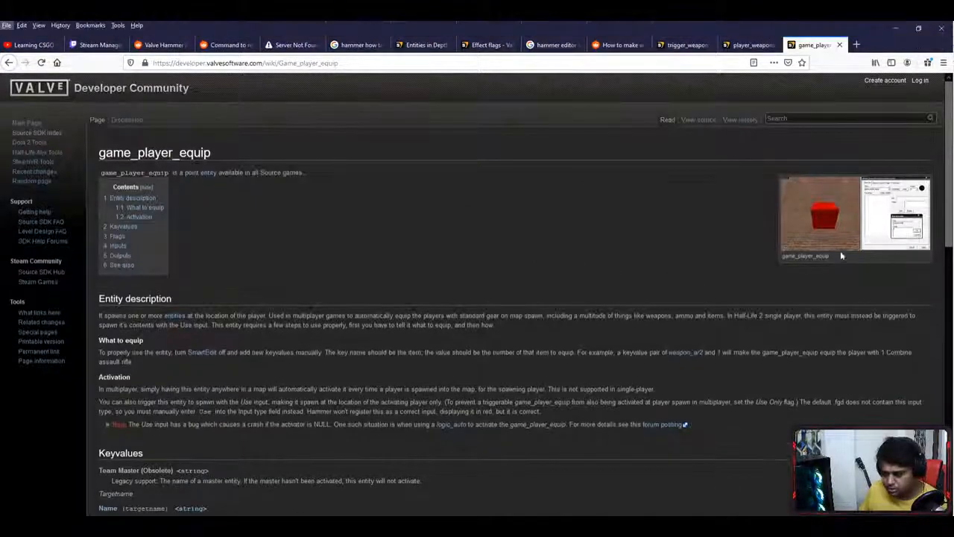
click(889, 223)
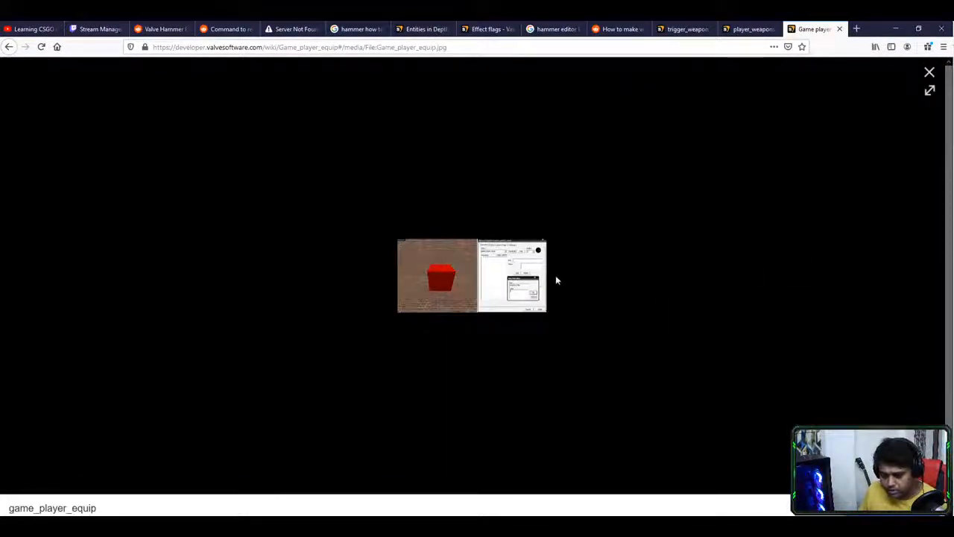
click(550, 280)
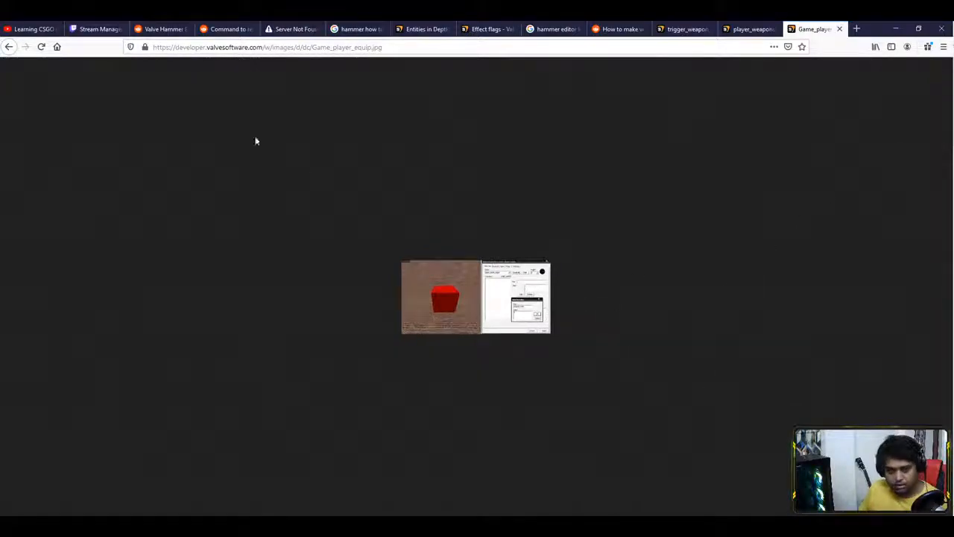
click(9, 46)
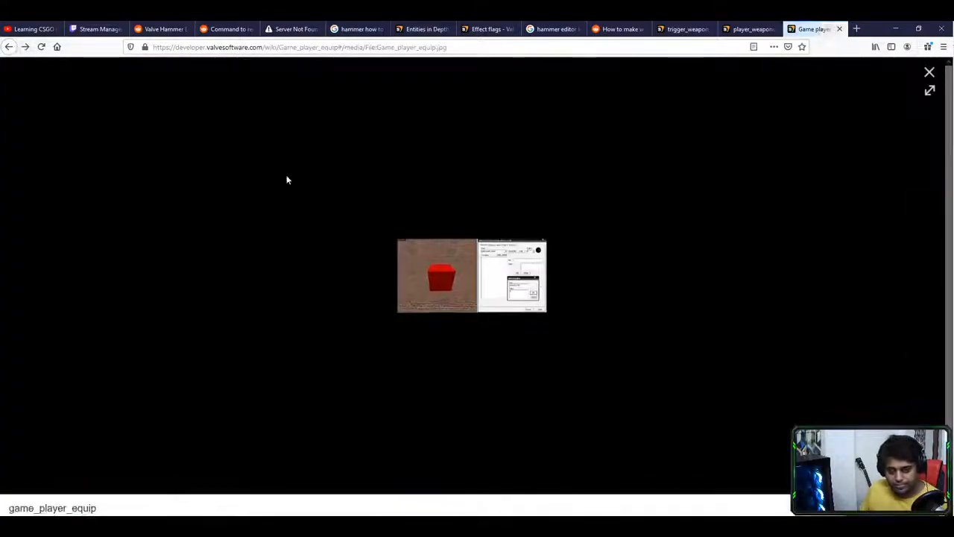
click(928, 72)
scroll(286, 269, down, 4)
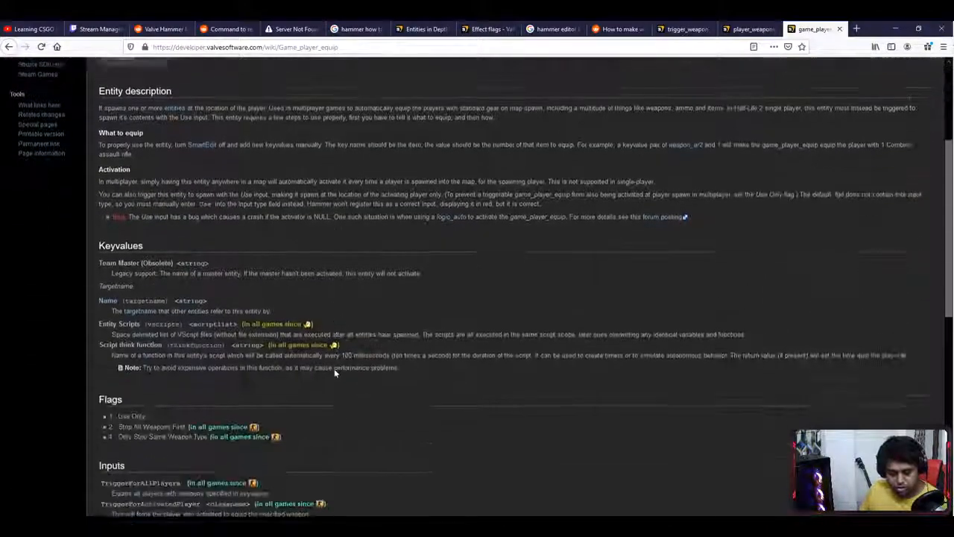
- Highlight the game_player_equip warning about the Use input bug
scroll(299, 278, up, 1)
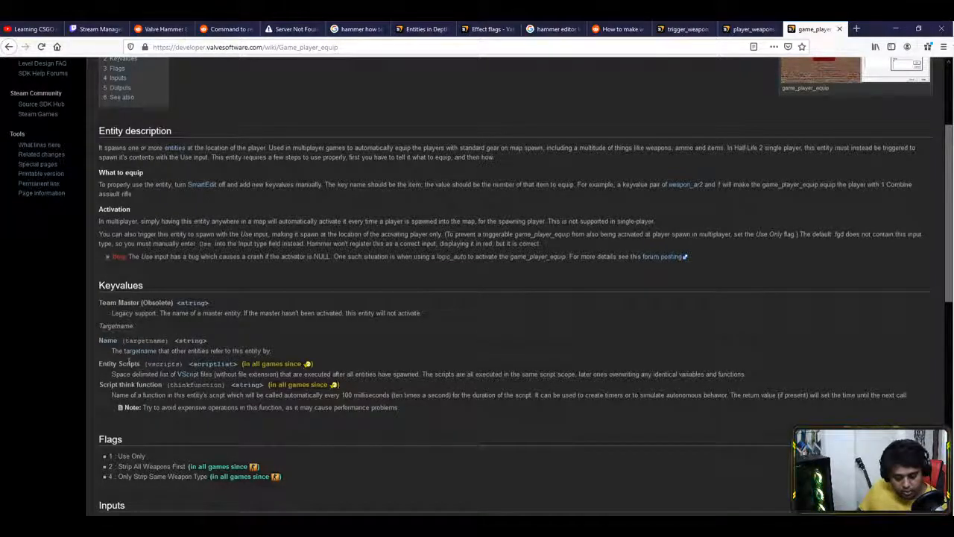
drag(142, 256, 393, 258)
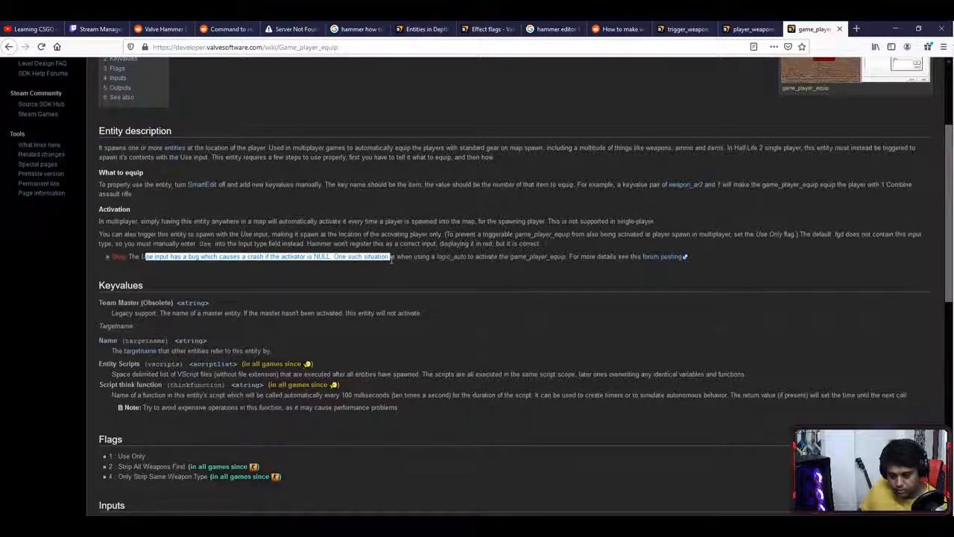
click(406, 257)
drag(544, 257, 607, 257)
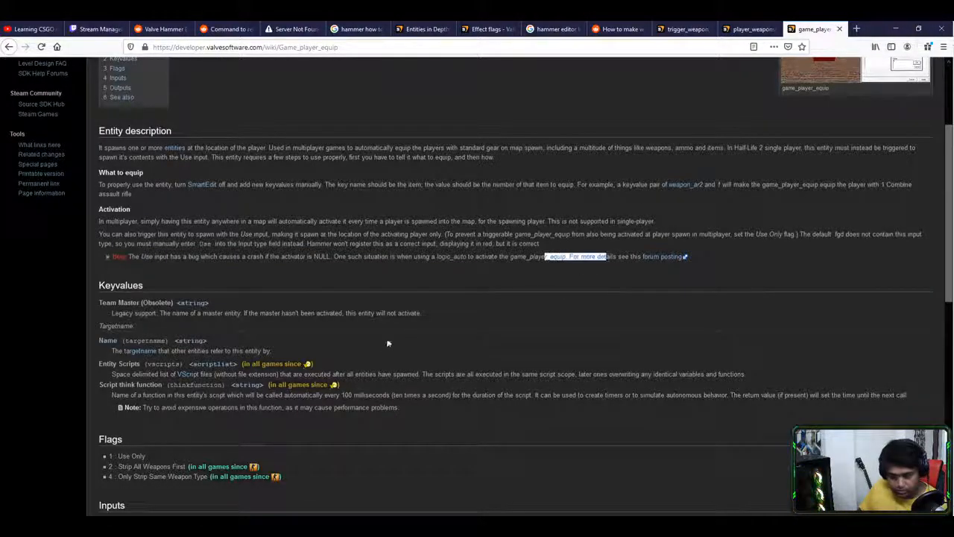
scroll(390, 341, down, 1)
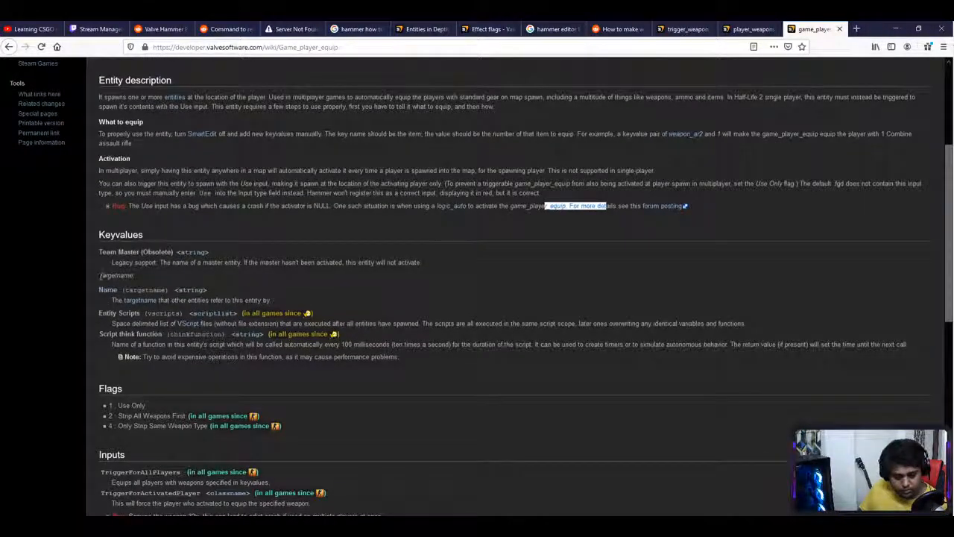
- Highlight the Team Master description and the Only Strip Same Weapon Type flag
click(123, 290)
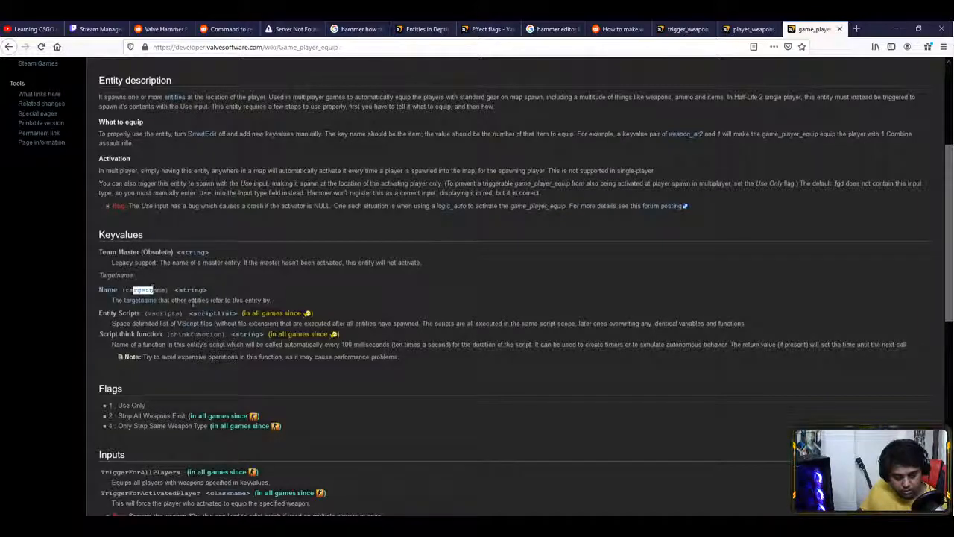
drag(250, 262, 286, 262)
scroll(287, 262, down, 2)
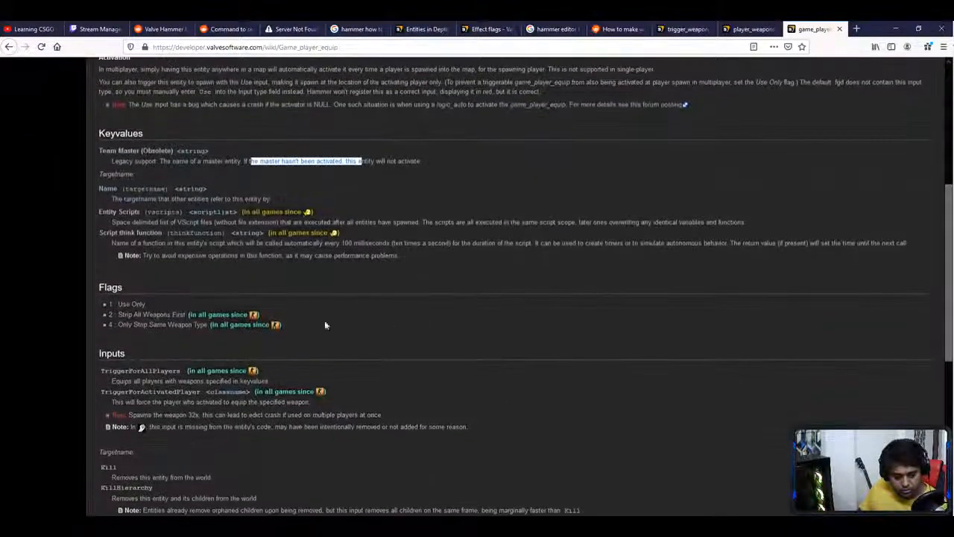
drag(128, 314, 165, 325)
click(143, 323)
click(155, 355)
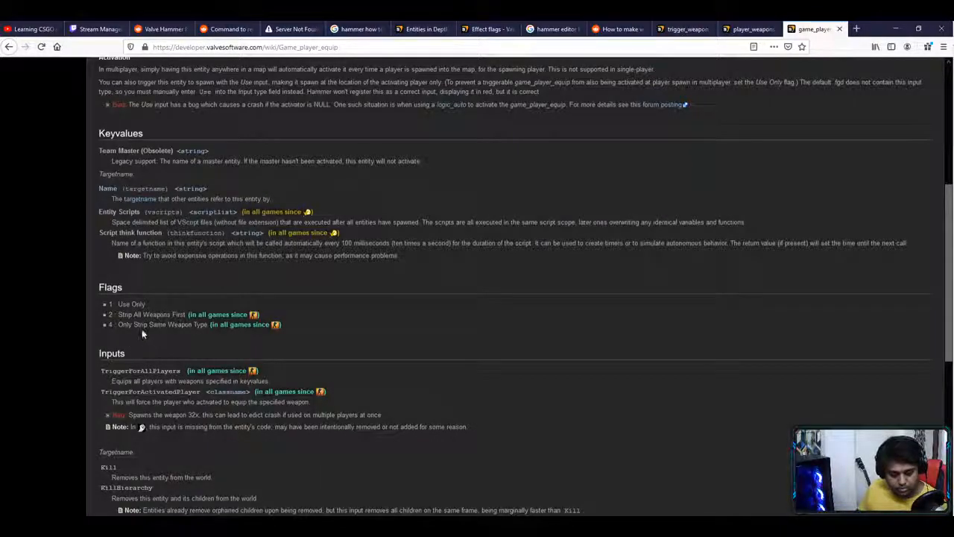
drag(128, 324, 174, 325)
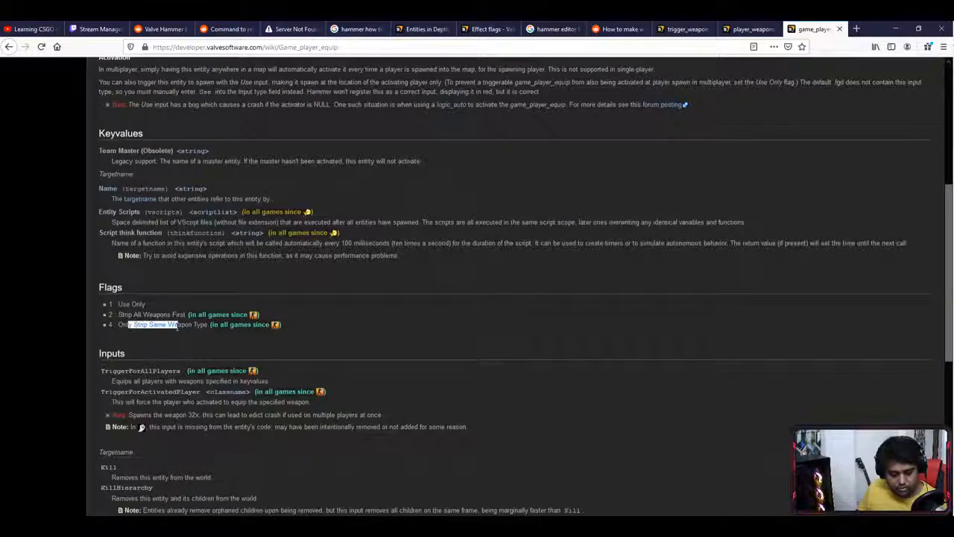
click(198, 350)
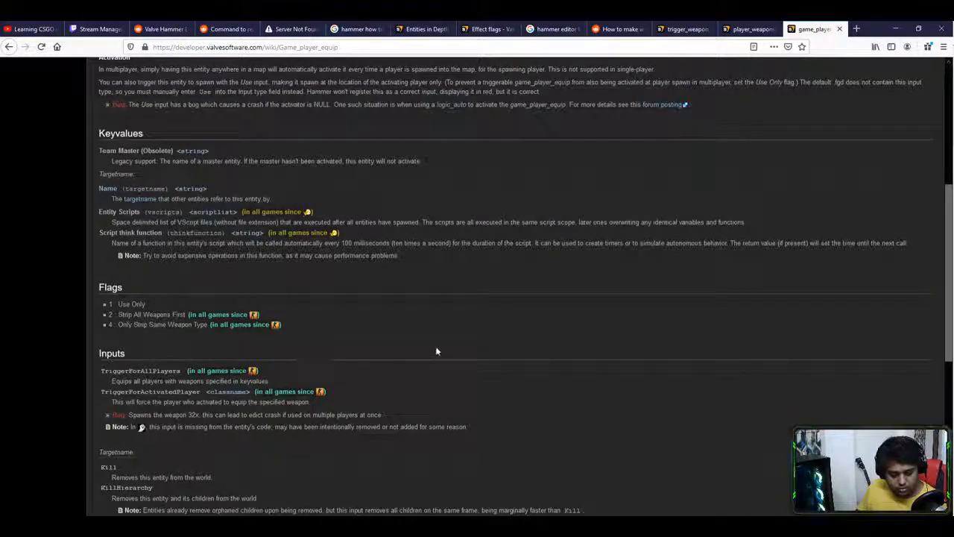
- Select the TriggerForAllPlayers input name on the wiki page
scroll(396, 337, down, 1)
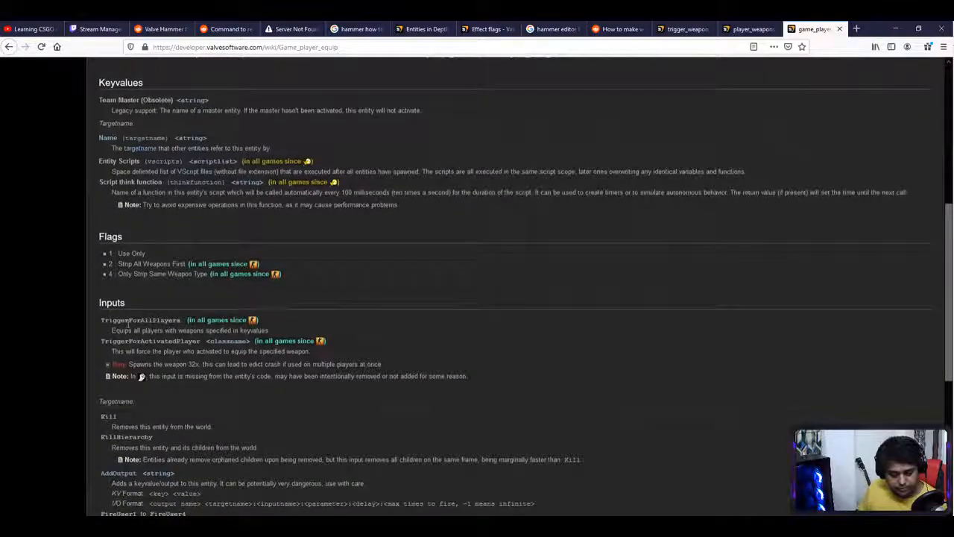
double_click(128, 320)
click(161, 330)
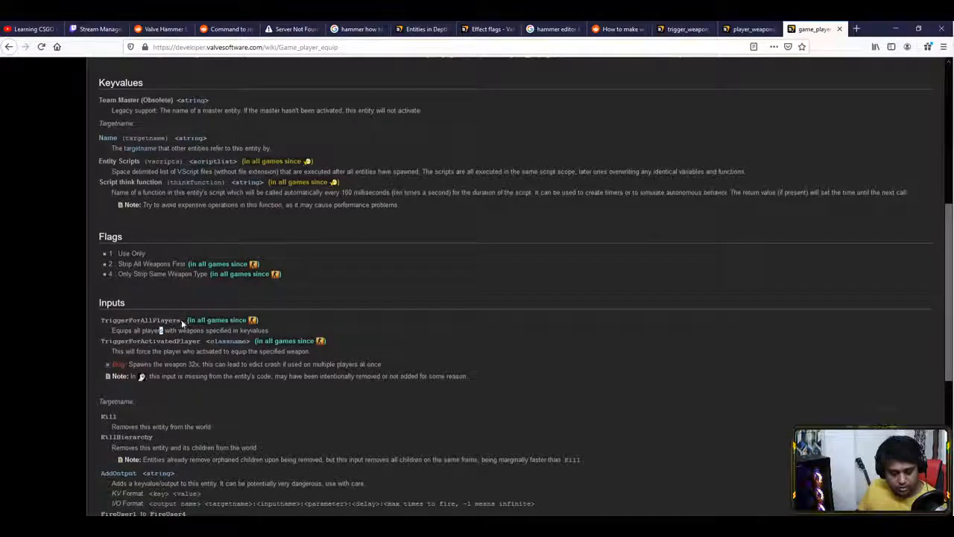
drag(179, 321, 144, 321)
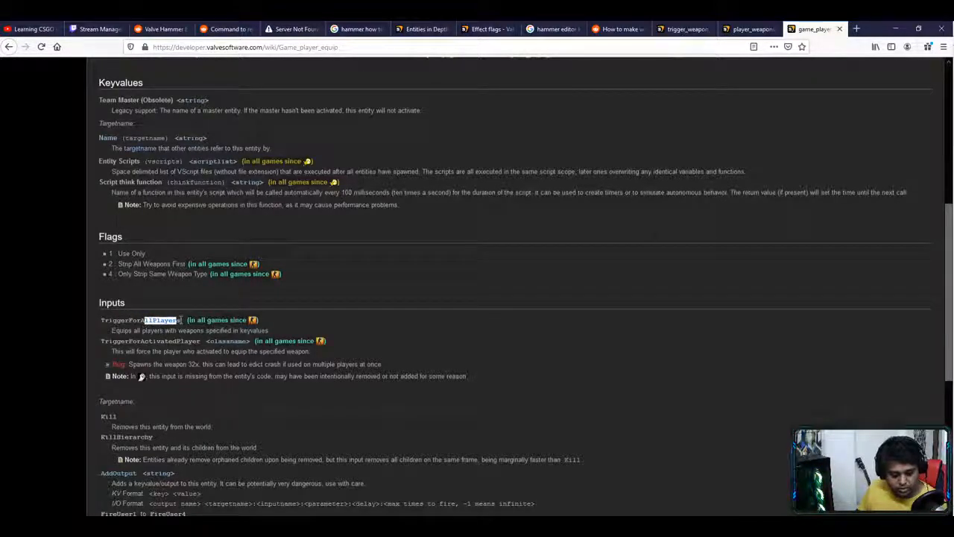
drag(181, 321, 100, 320)
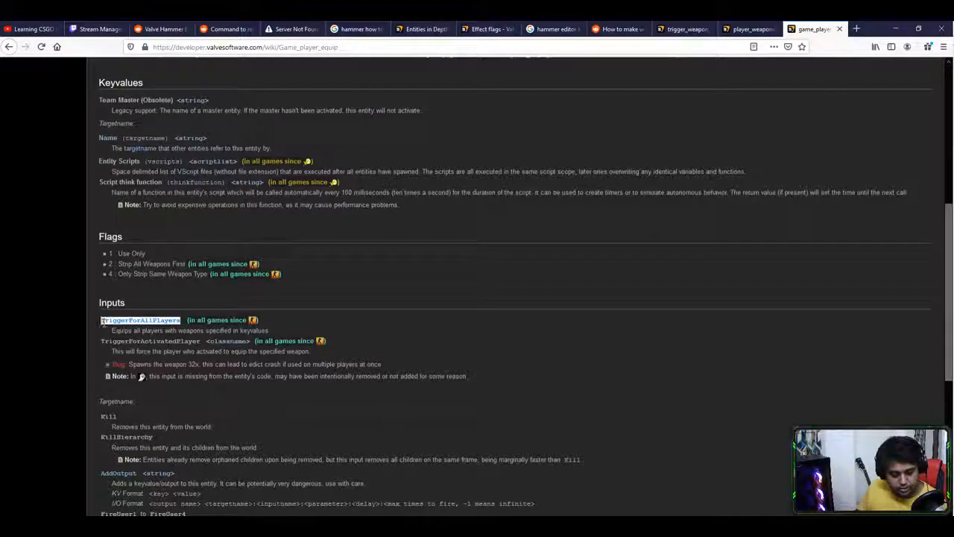
- Switch windows and scroll, then return to the Hammer arena map
key(alt+Tab)
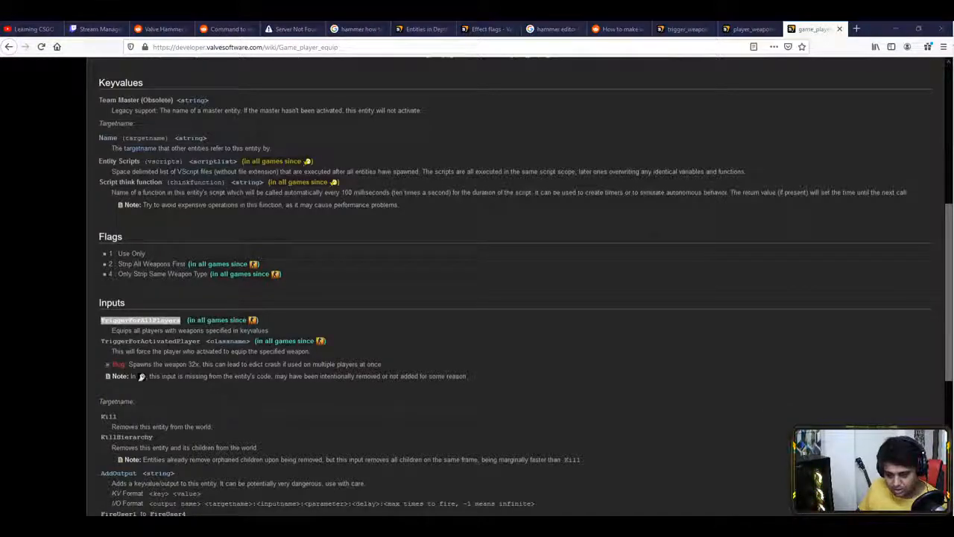
scroll(249, 323, up, 1)
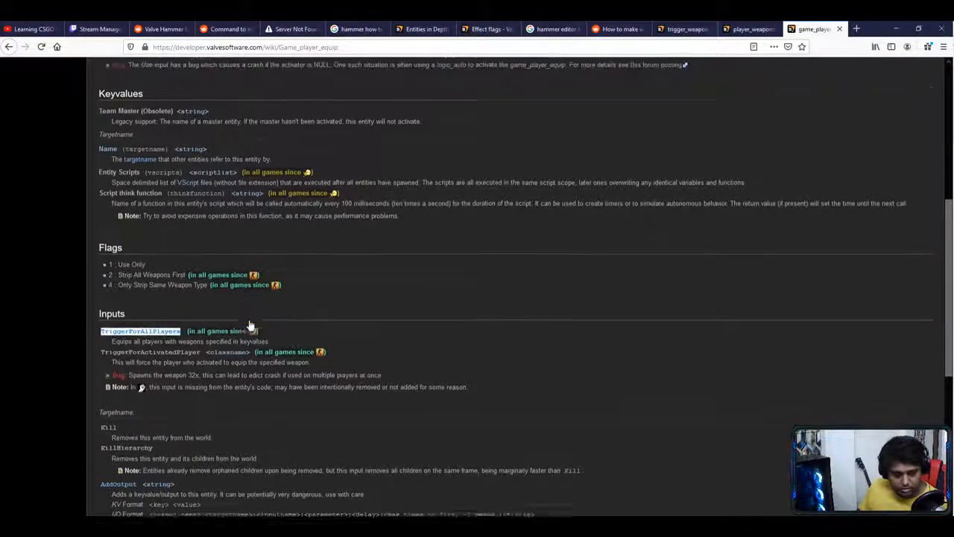
scroll(250, 324, down, 3)
scroll(249, 323, down, 3)
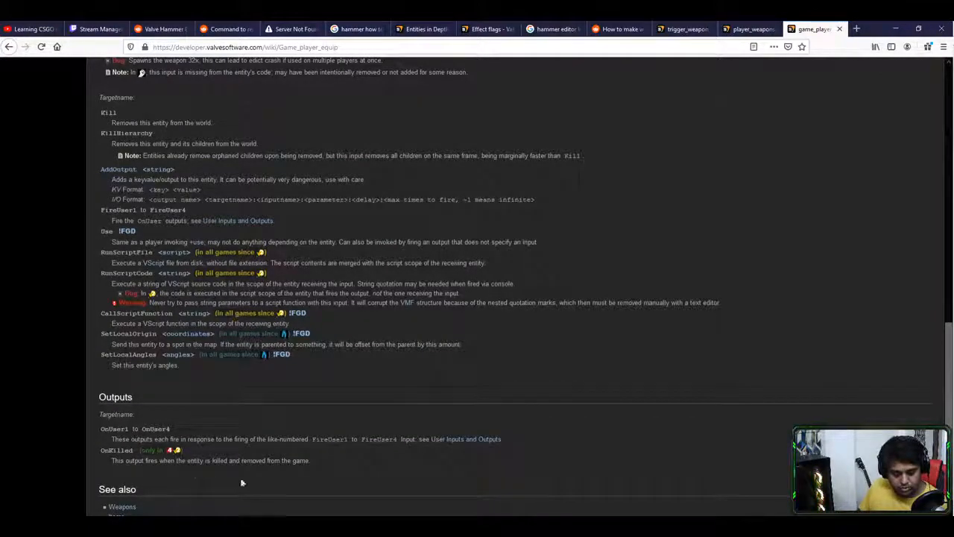
scroll(298, 426, down, 2)
scroll(300, 425, up, 8)
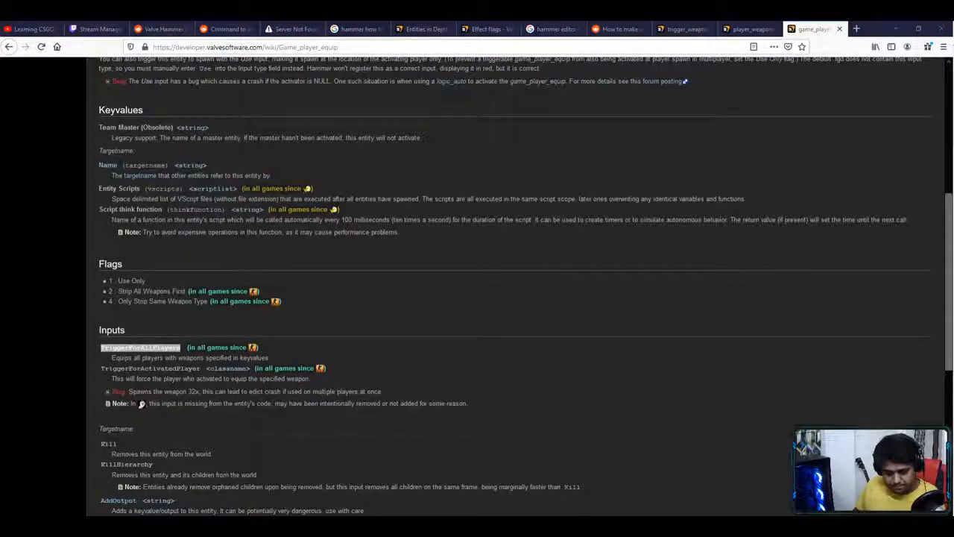
key(alt+Tab)
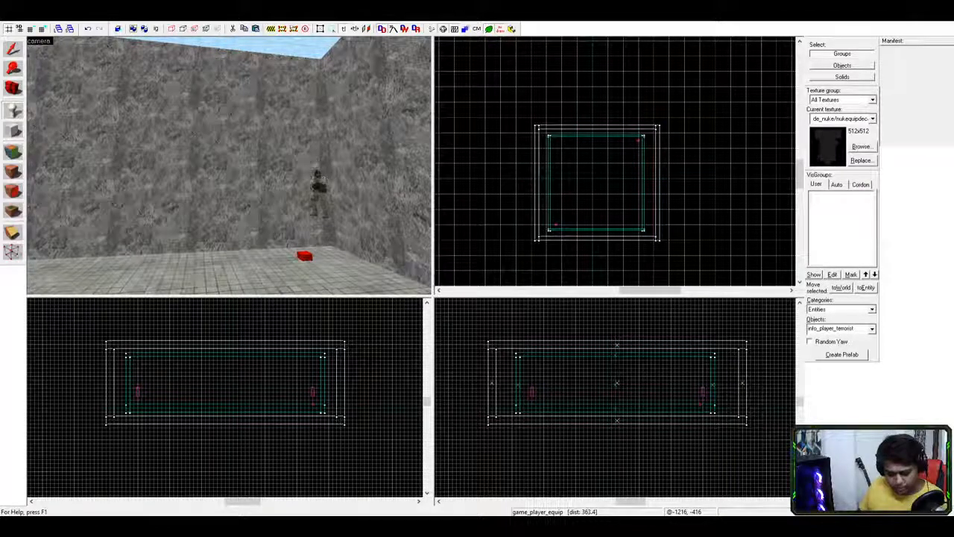
- Clear the current selection in the 3D viewport
click(340, 284)
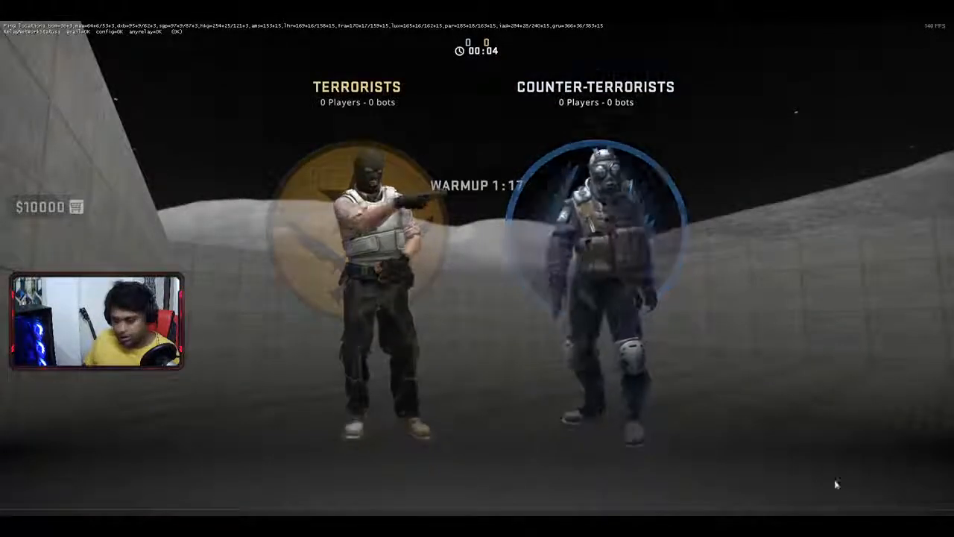
- Join the Counter-Terrorist side, run up to the bot and knife it to death
click(523, 241)
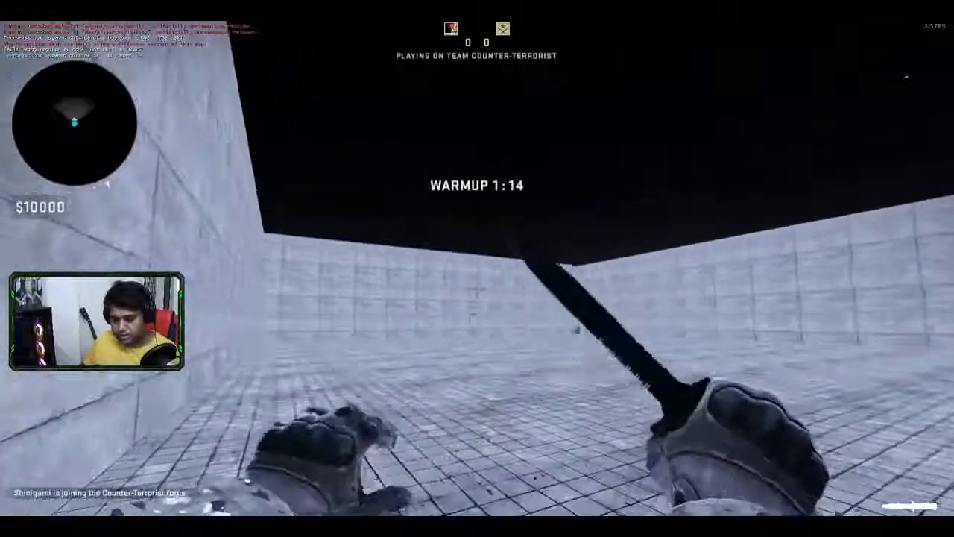
key(w)
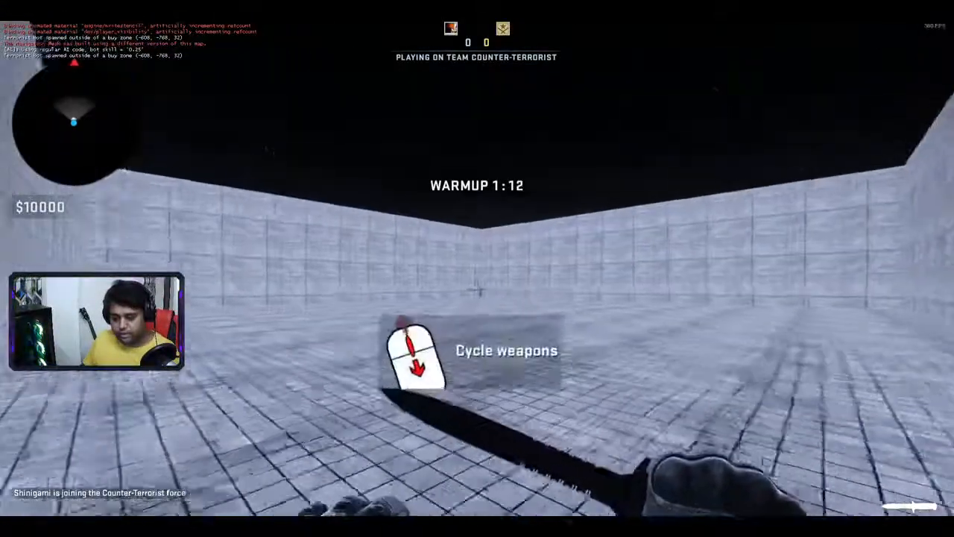
key(w)
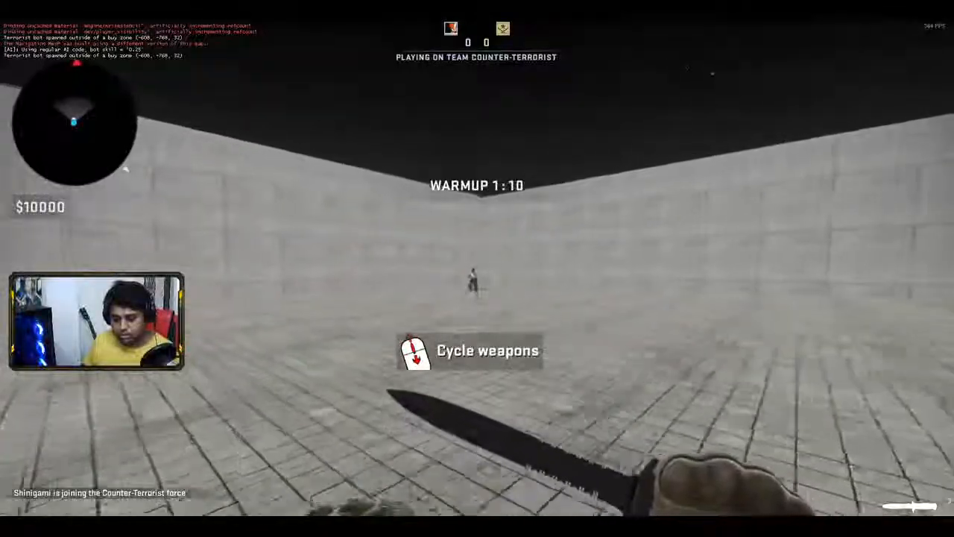
key(w)
click(477, 289)
key(s)
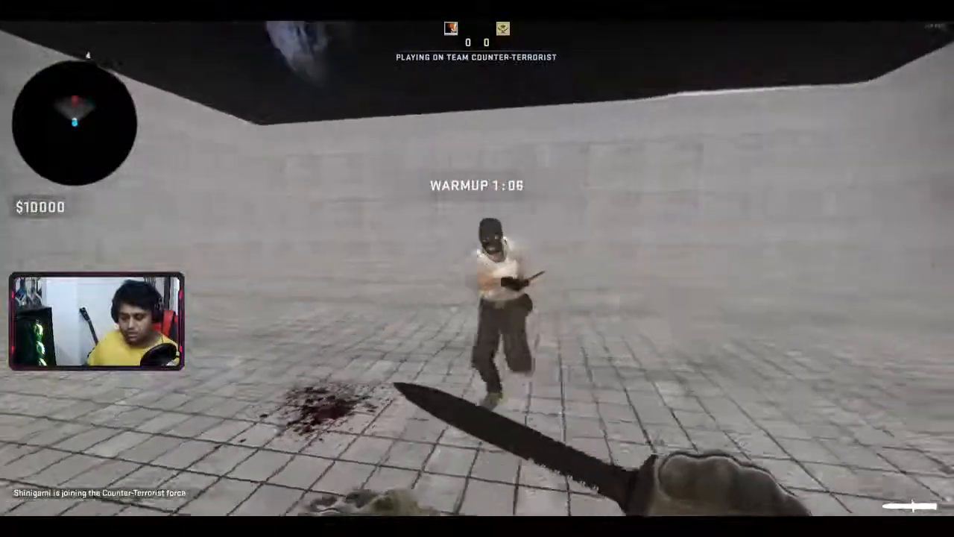
key(w)
click(477, 289)
click(477, 268)
key(w)
click(477, 268)
- Cross the arena to the respawned bot and knife it for another kill
key(s)
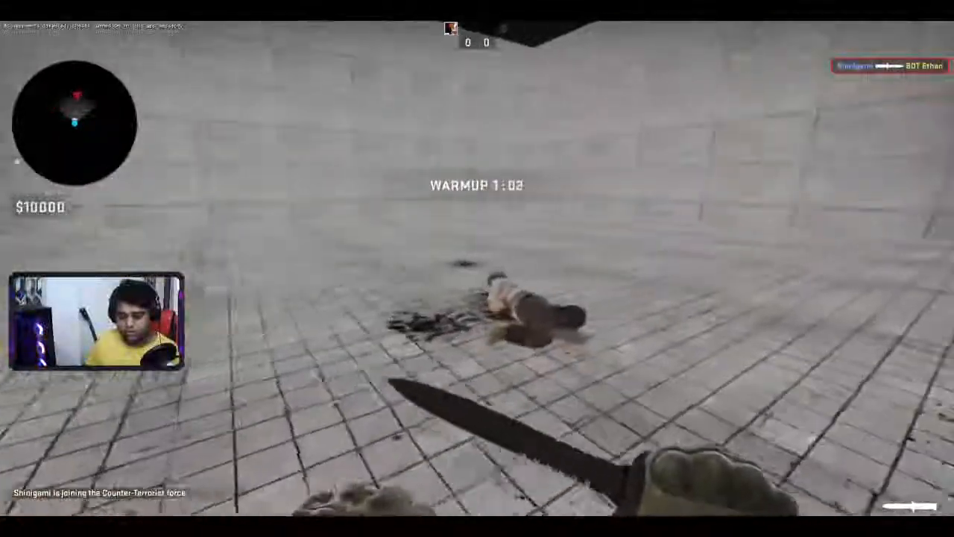
key(w)
key(w)
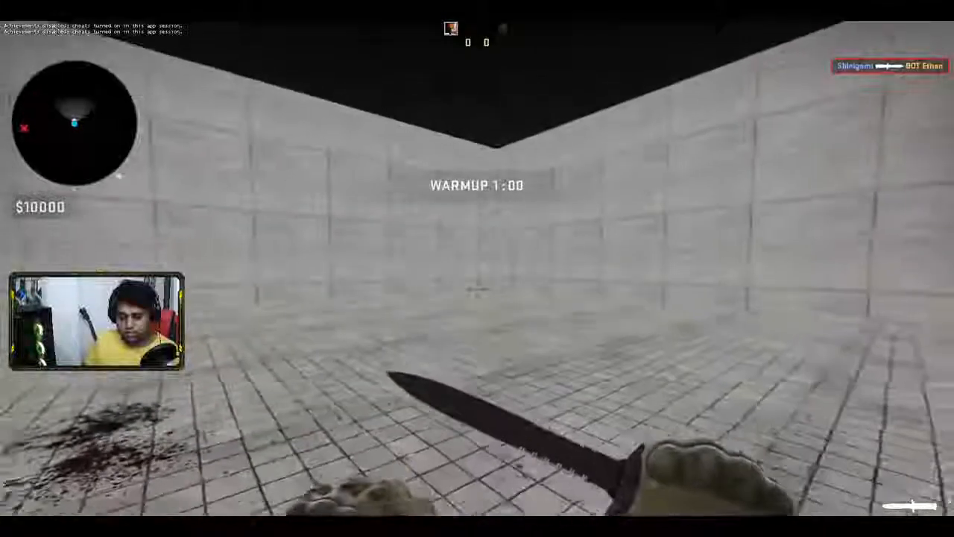
key(w)
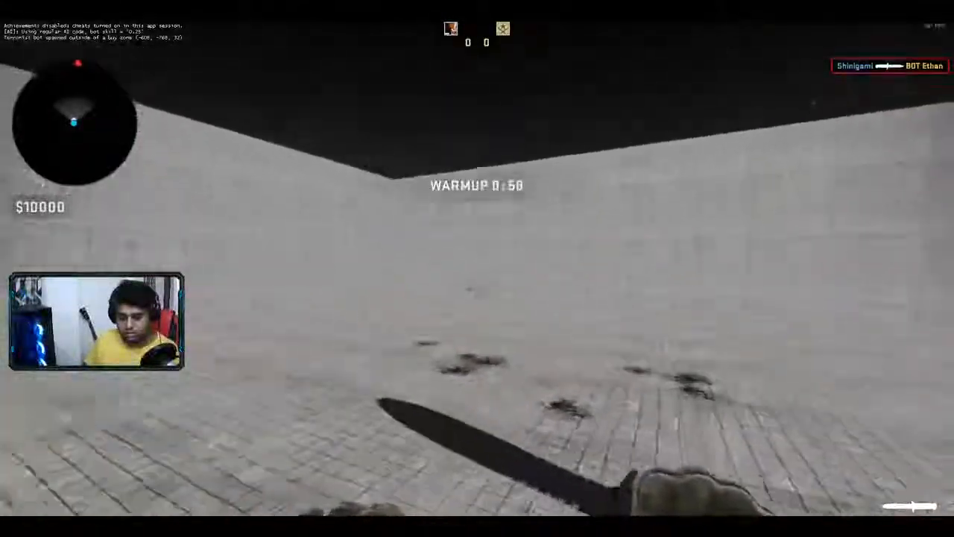
key(w)
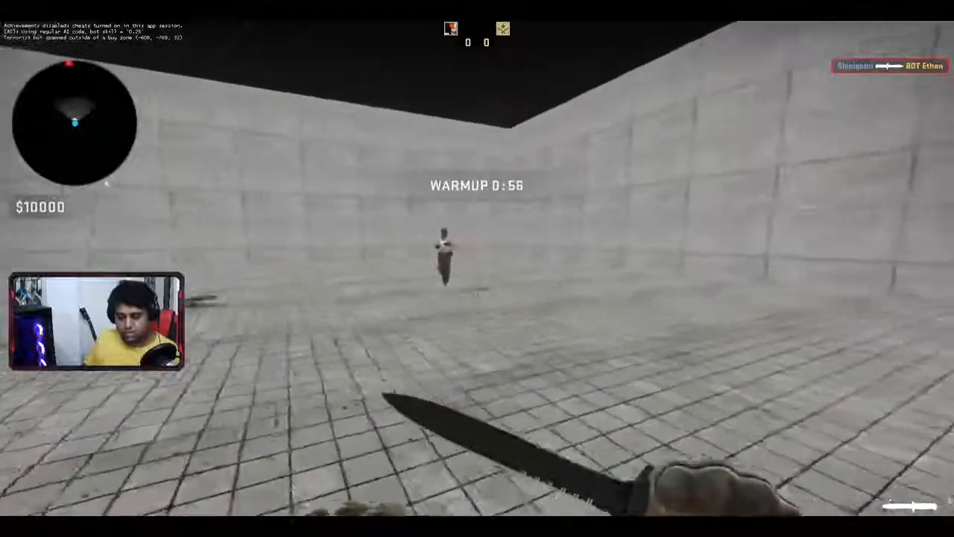
key(w)
click(477, 268)
click(477, 269)
key(w)
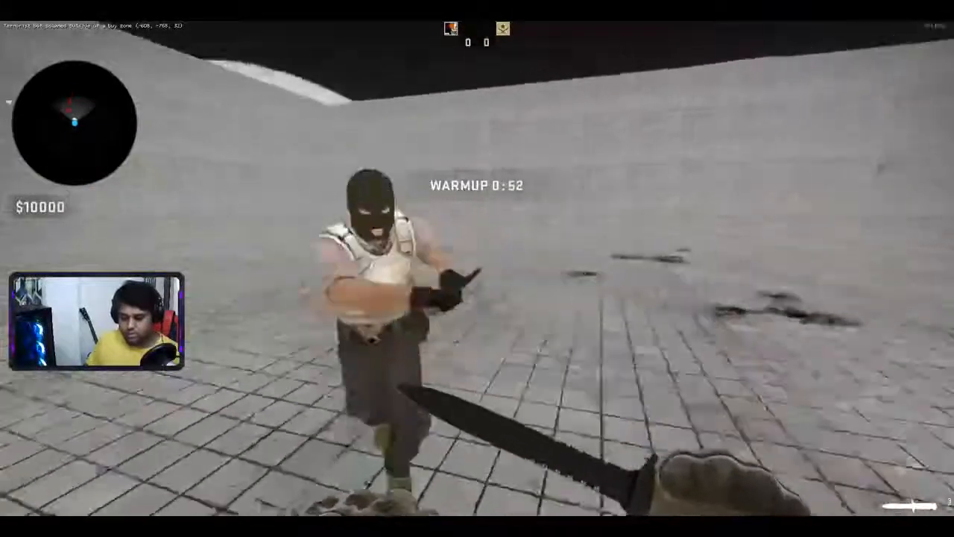
click(477, 269)
- Keep knifing the bot through warmup, checking the scoreboard once
key(w)
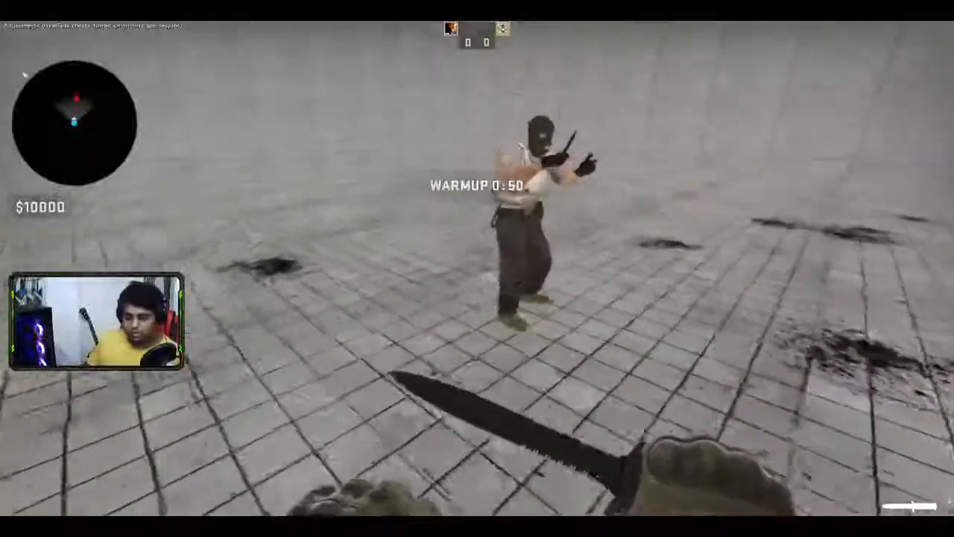
click(477, 269)
key(w)
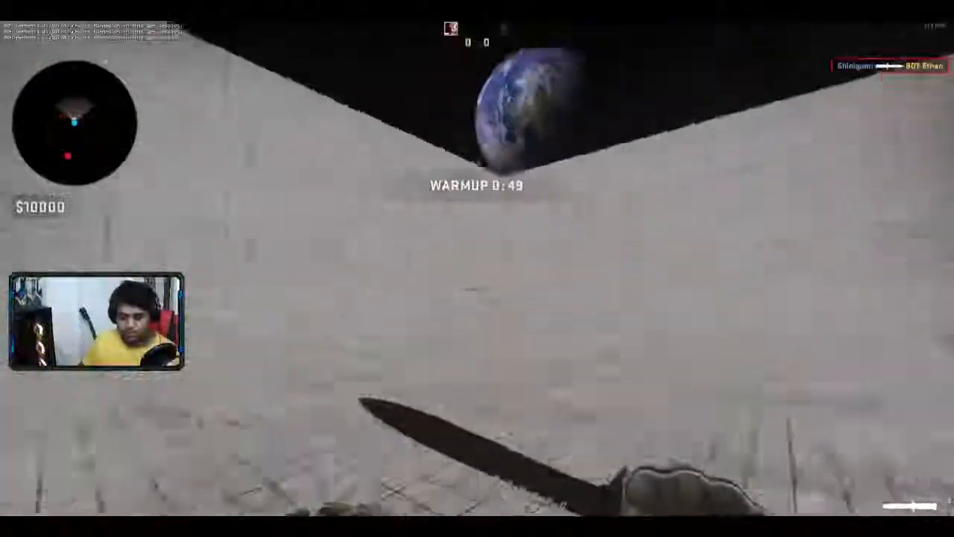
key(w)
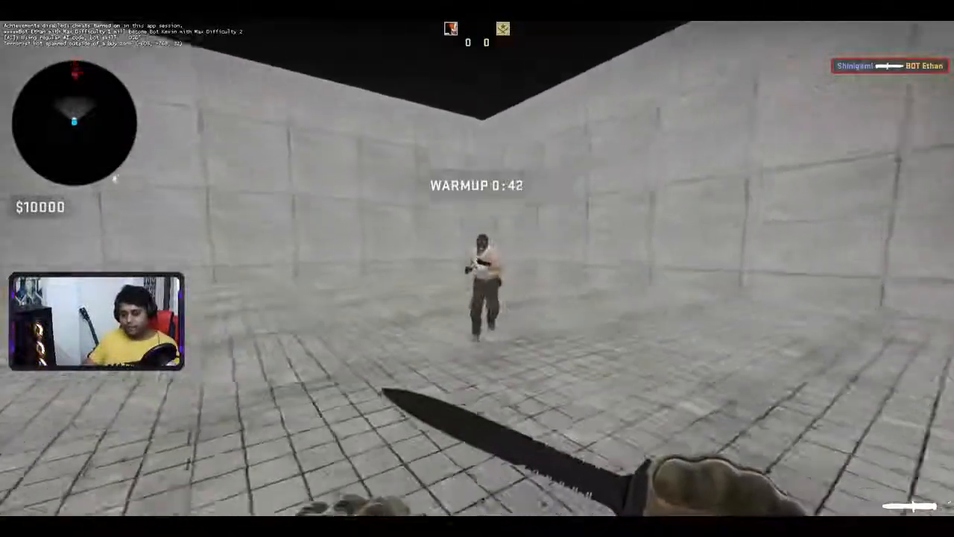
key(w)
click(477, 268)
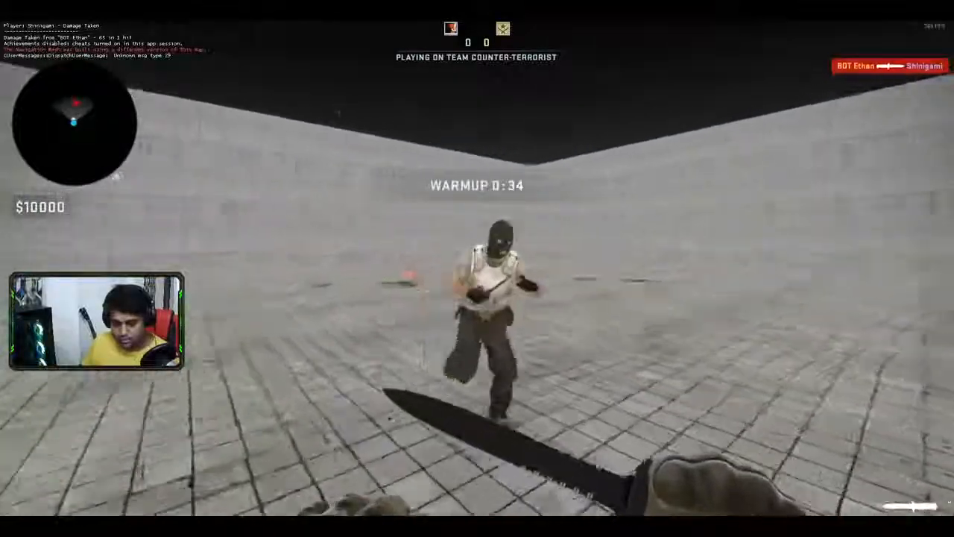
click(477, 268)
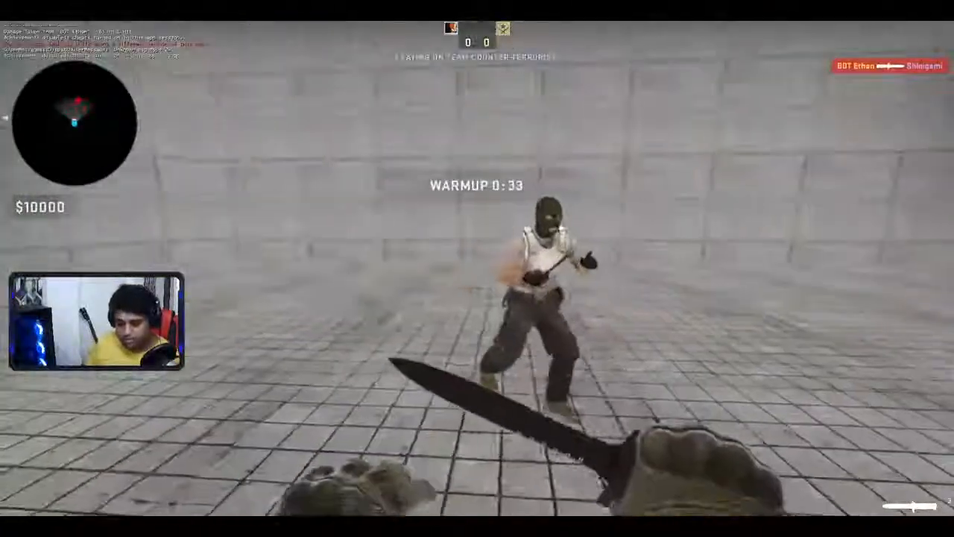
click(477, 268)
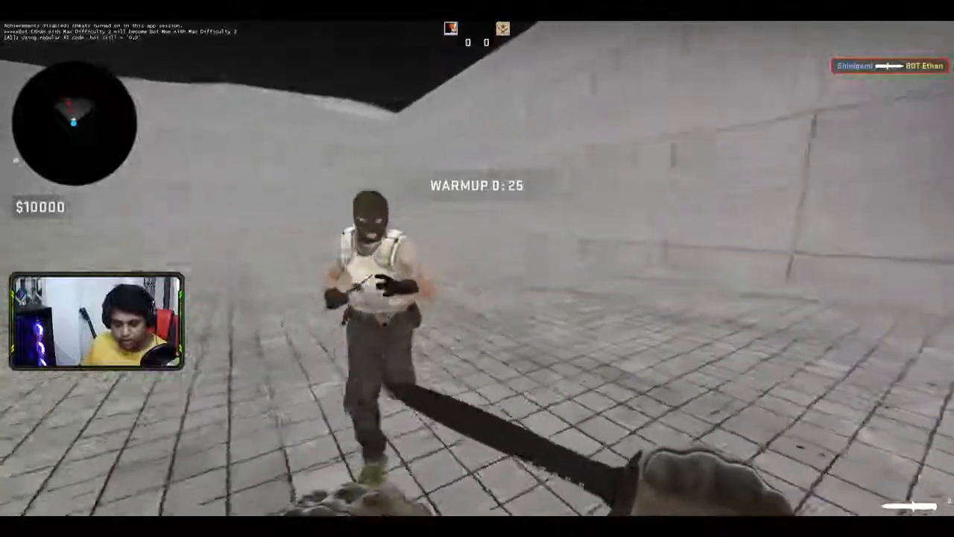
click(477, 268)
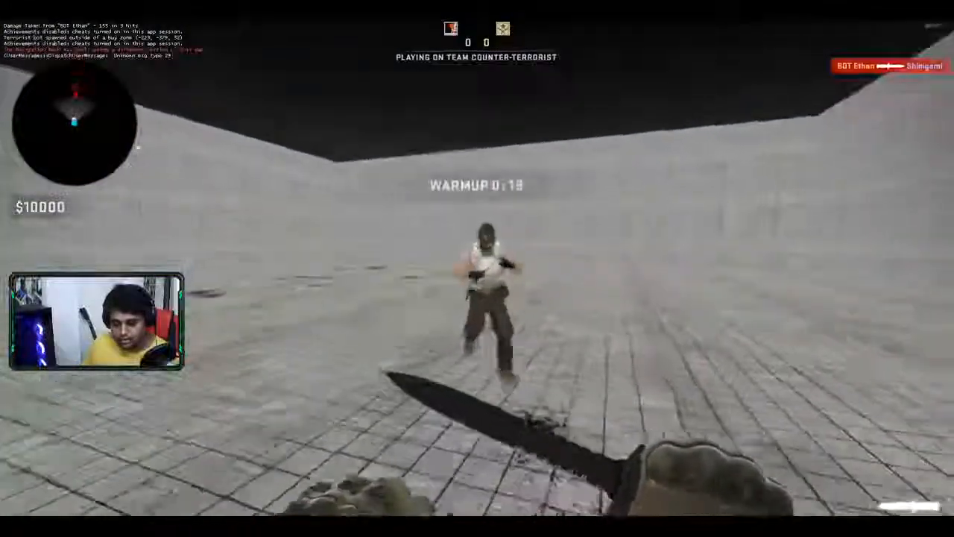
click(477, 268)
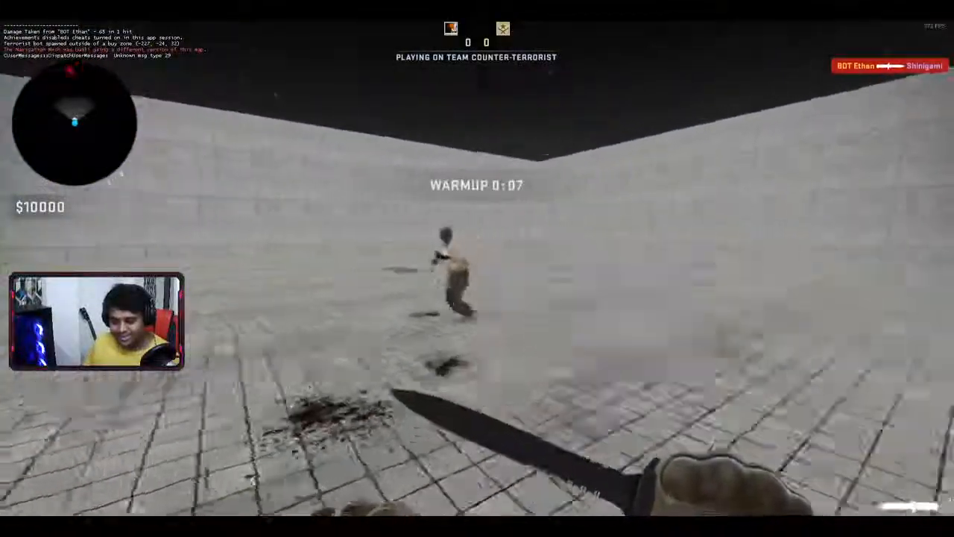
click(477, 269)
right_click(477, 268)
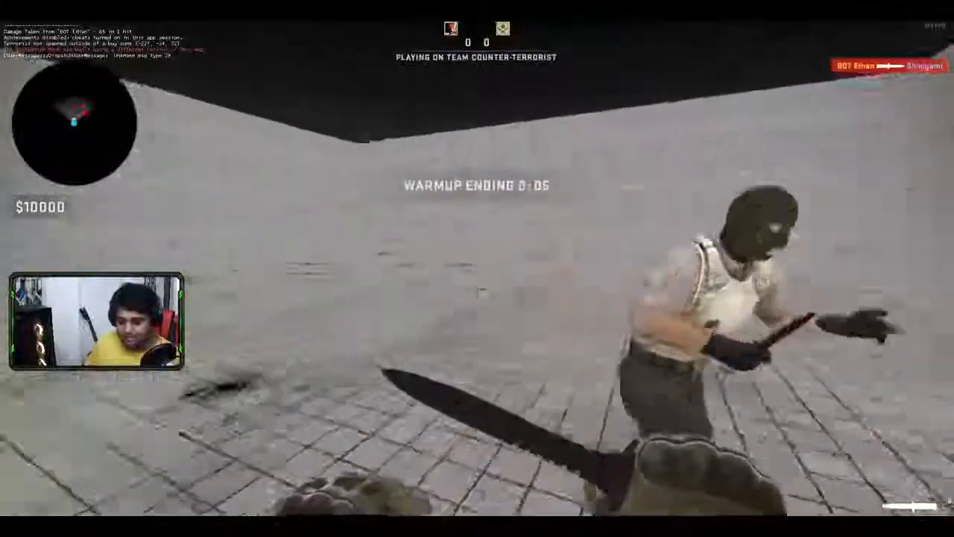
key(Tab)
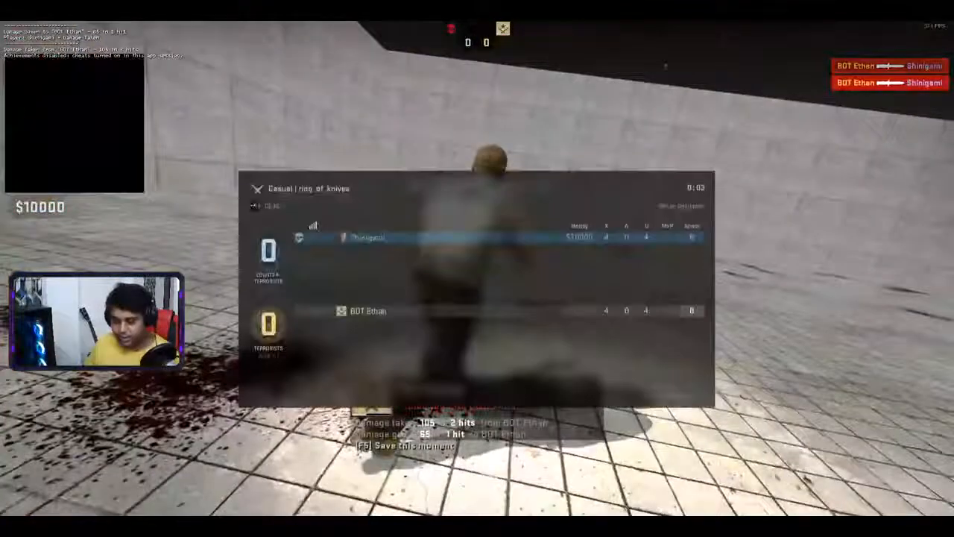
key(w)
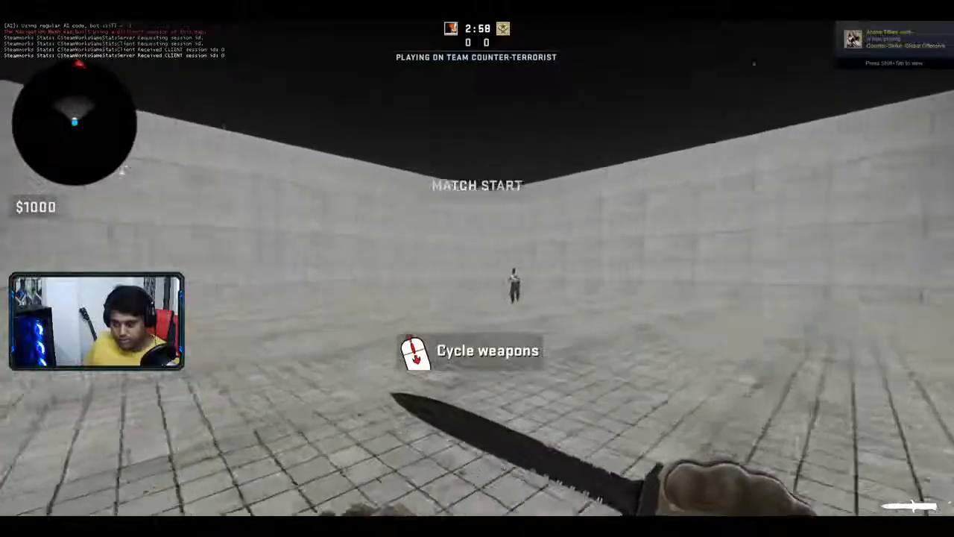
- Charge the enemy and hit it with knife slashes and a heavy stab
key(w)
click(477, 269)
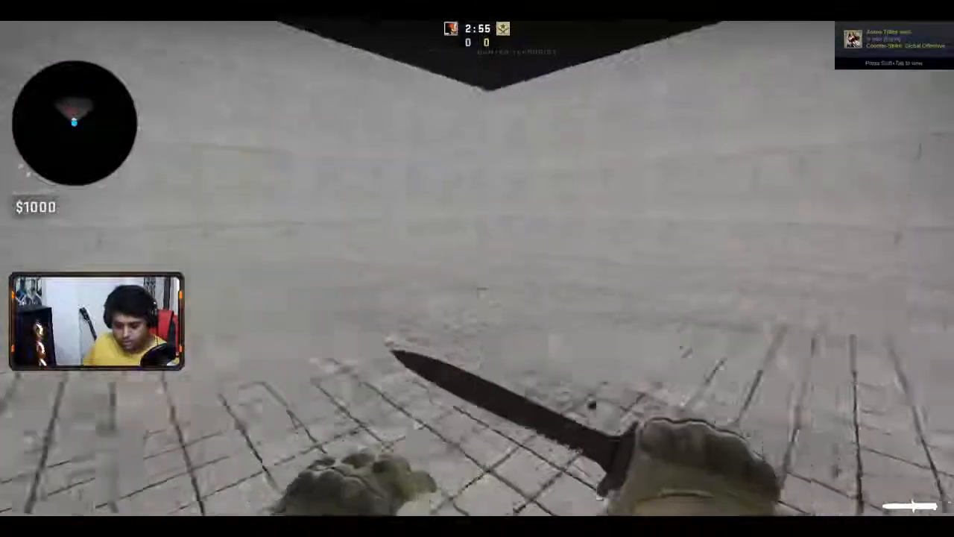
click(477, 268)
right_click(477, 269)
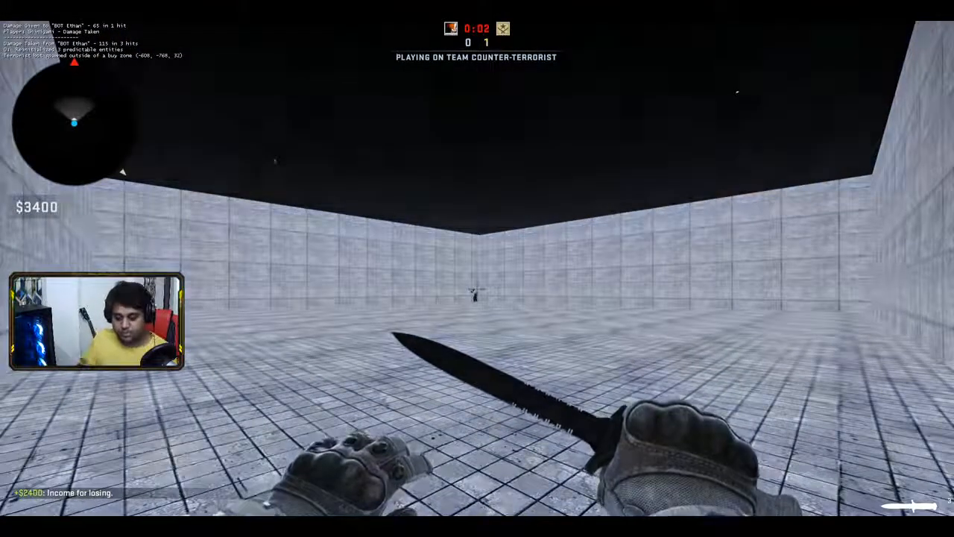
- Close in on the bot near the far corner and knife it to win the round
key(w)
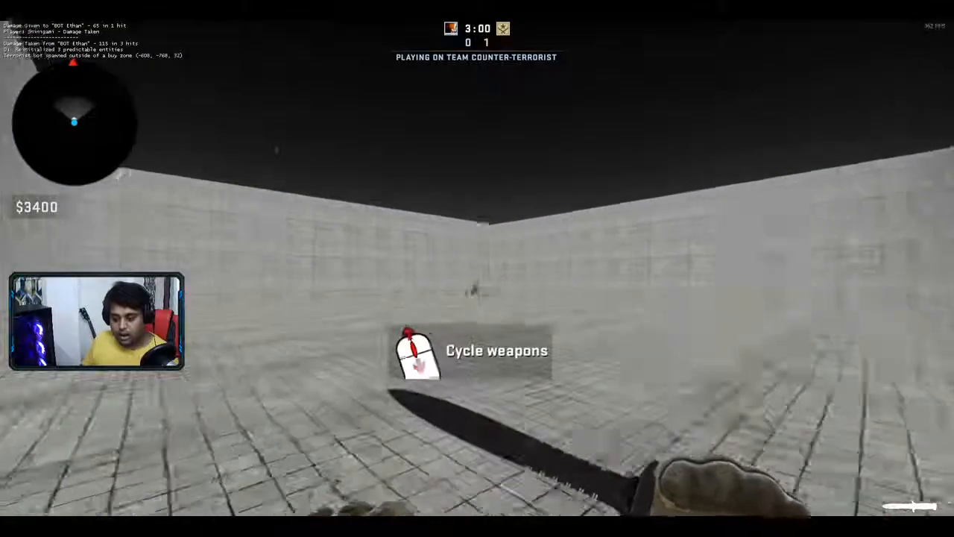
key(w)
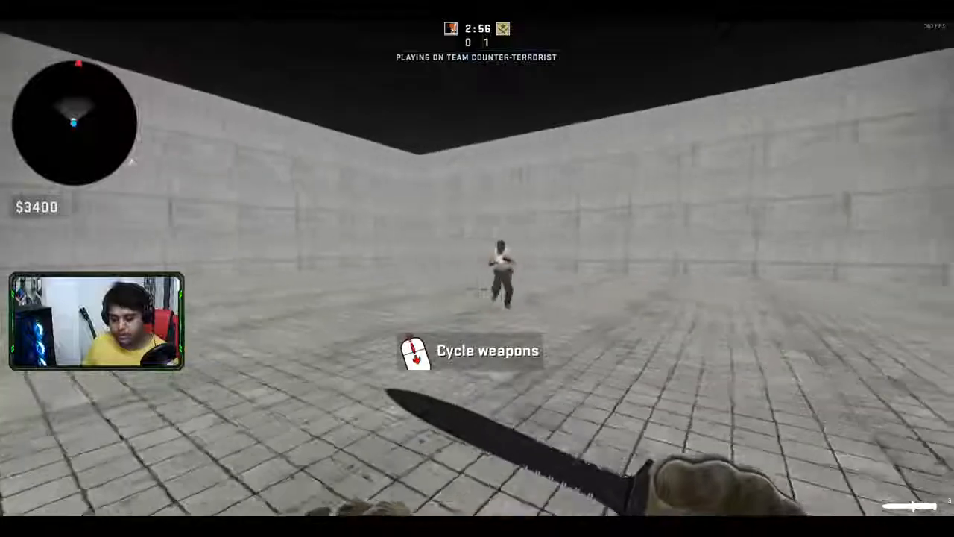
key(a)
key(w)
click(477, 288)
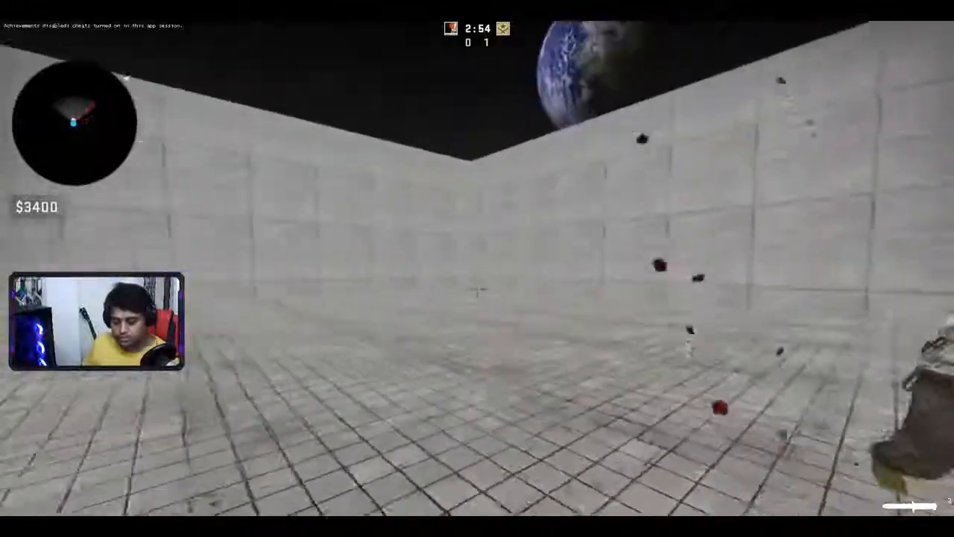
click(477, 288)
click(477, 288)
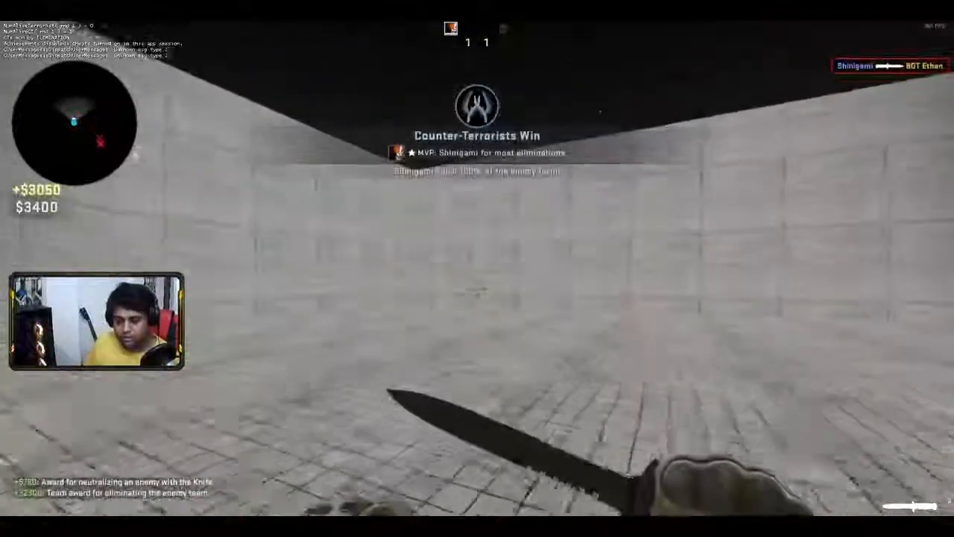
- Walk around the arena, then attack the bot with a slash and heavy stab, losing the round
key(w)
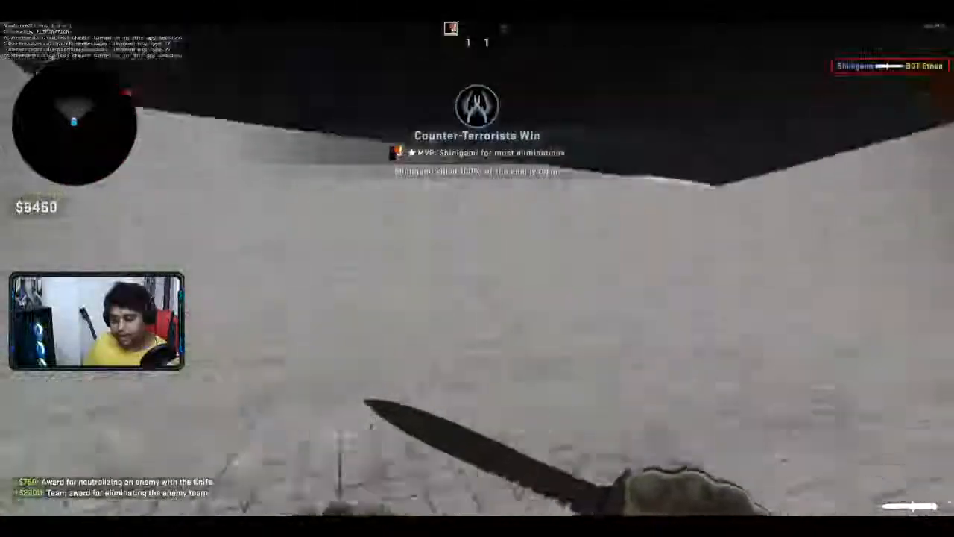
key(w)
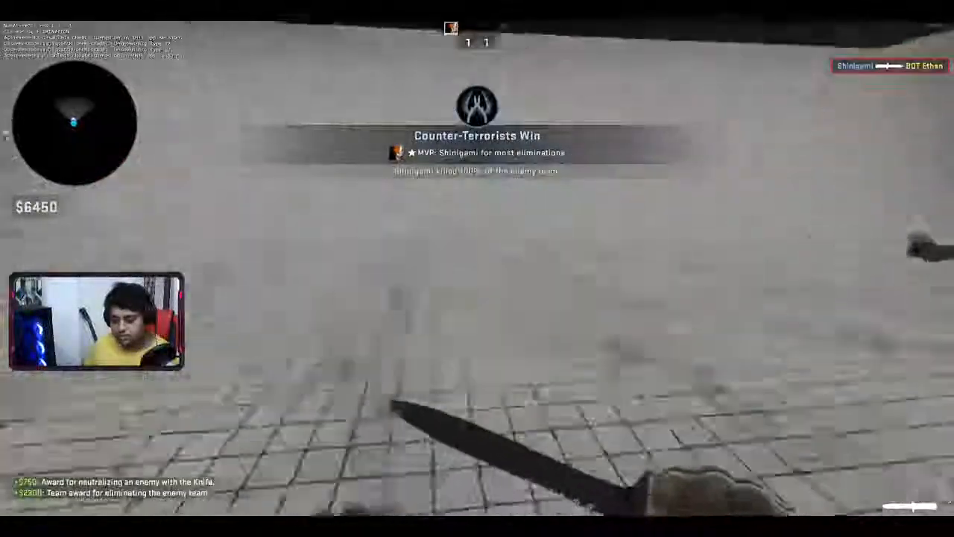
key(w)
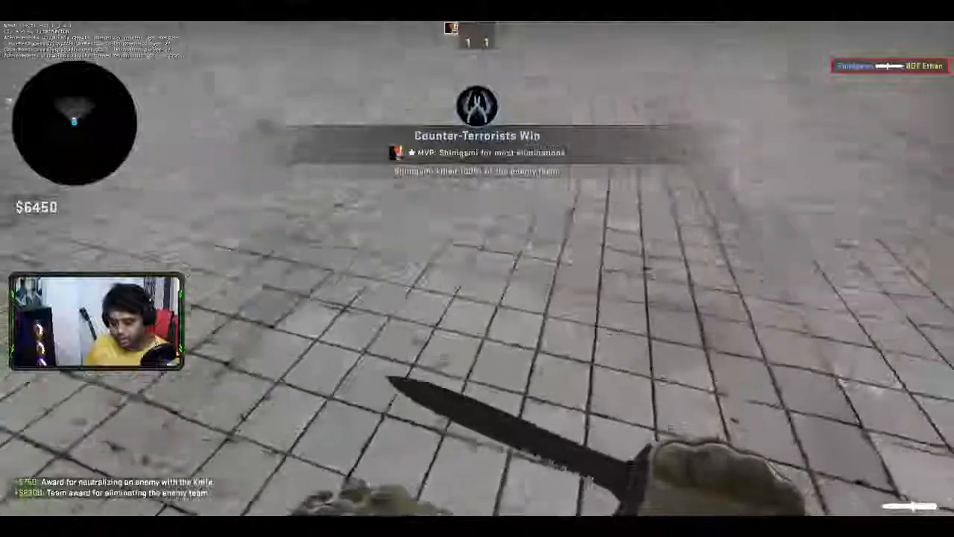
key(w)
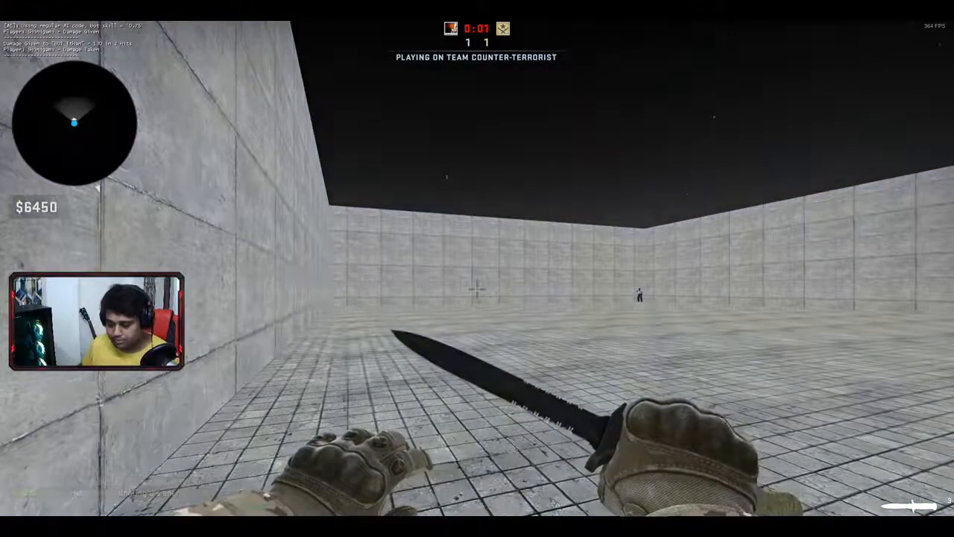
key(w)
key(w)
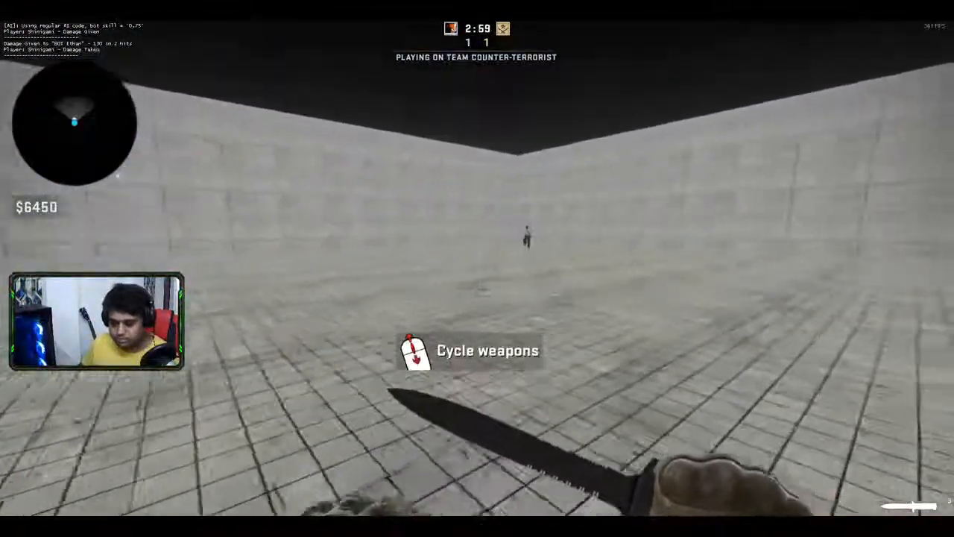
key(w)
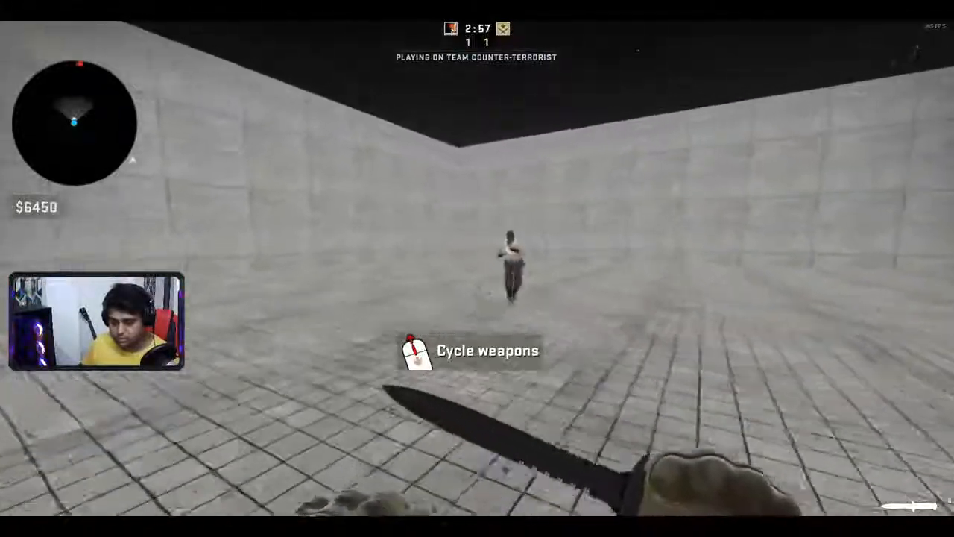
click(477, 268)
right_click(477, 268)
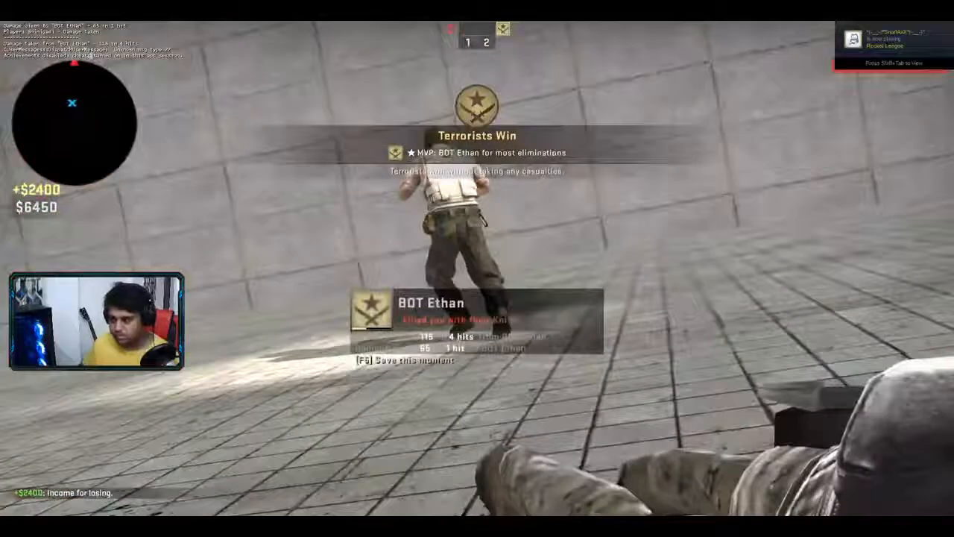
- Check the scoreboard, then knife the bot twice to win the round and tie 2–2
key(Tab)
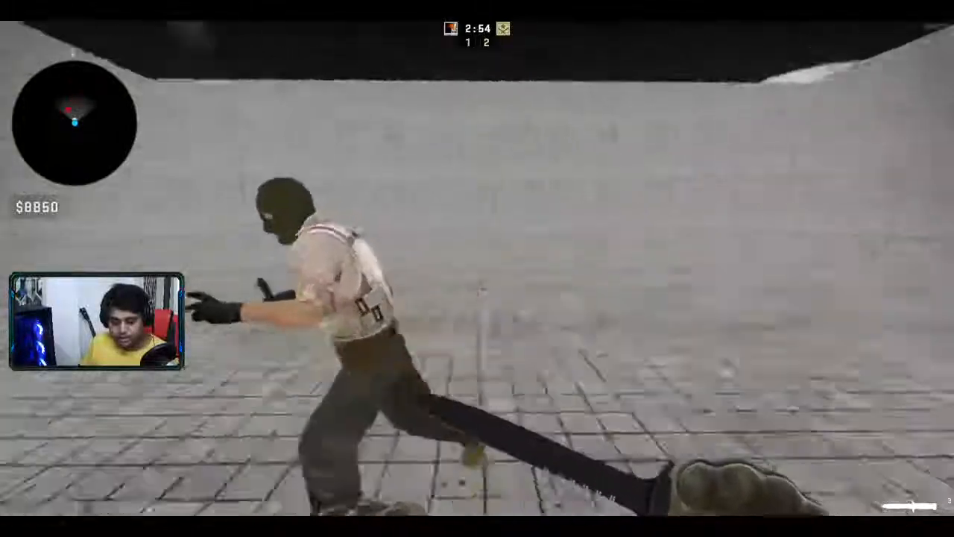
click(477, 268)
click(477, 268)
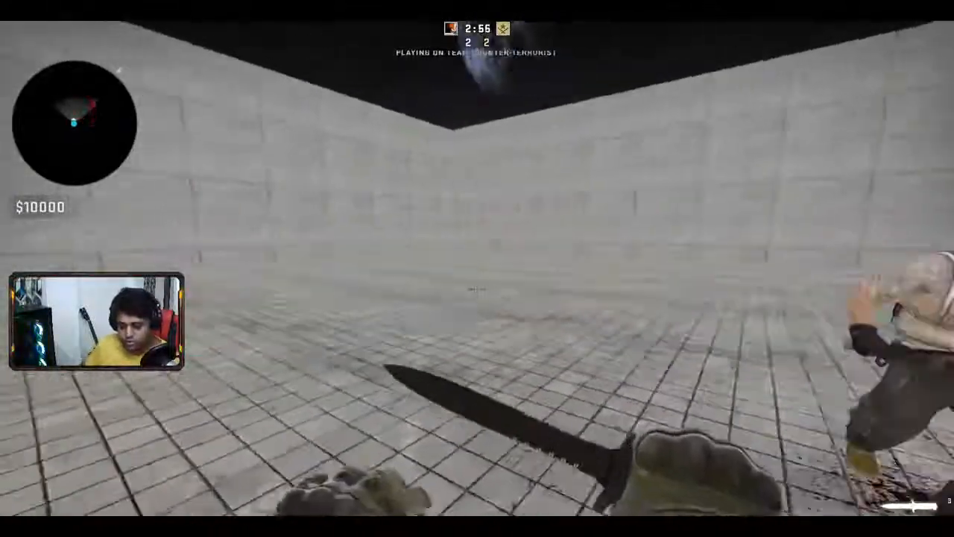
- Knife the terrorist bot to win two consecutive rounds
click(477, 268)
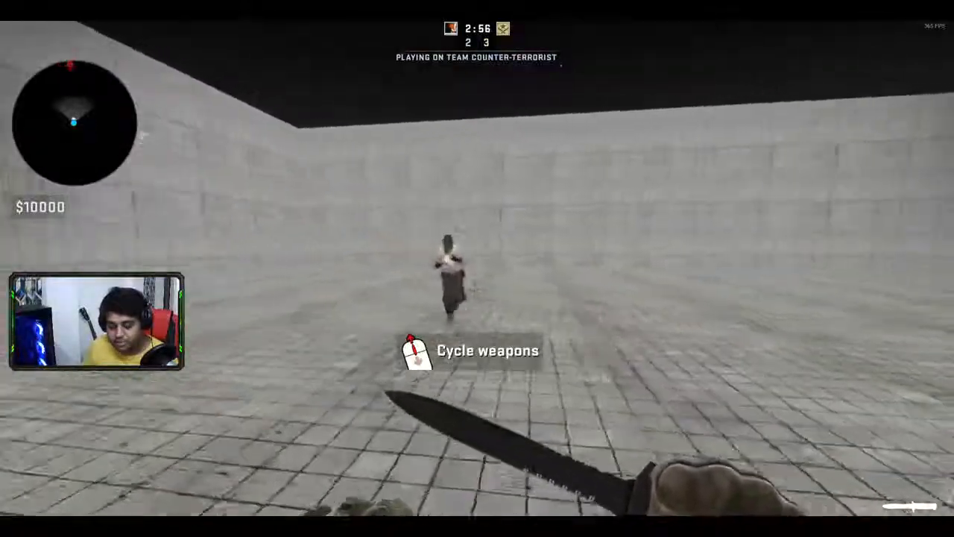
click(477, 269)
click(477, 268)
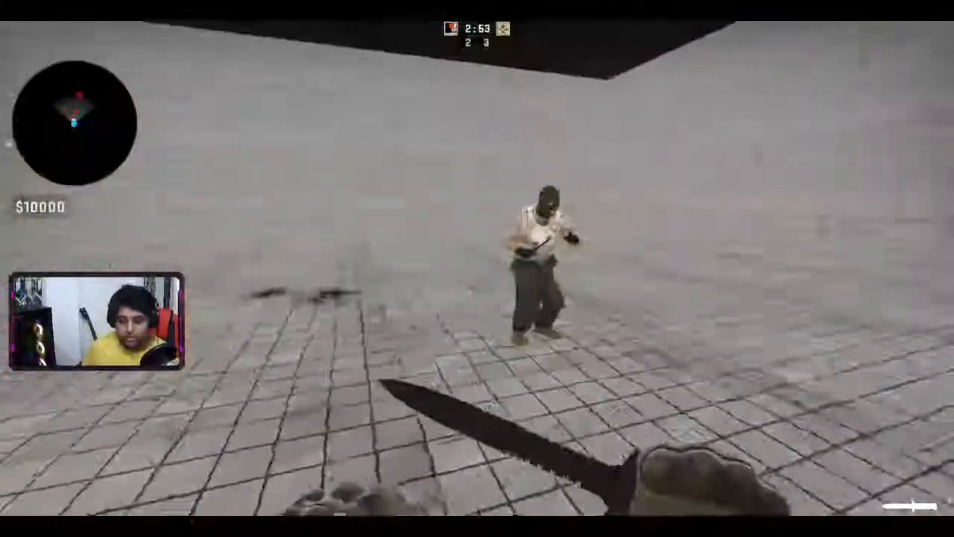
click(477, 268)
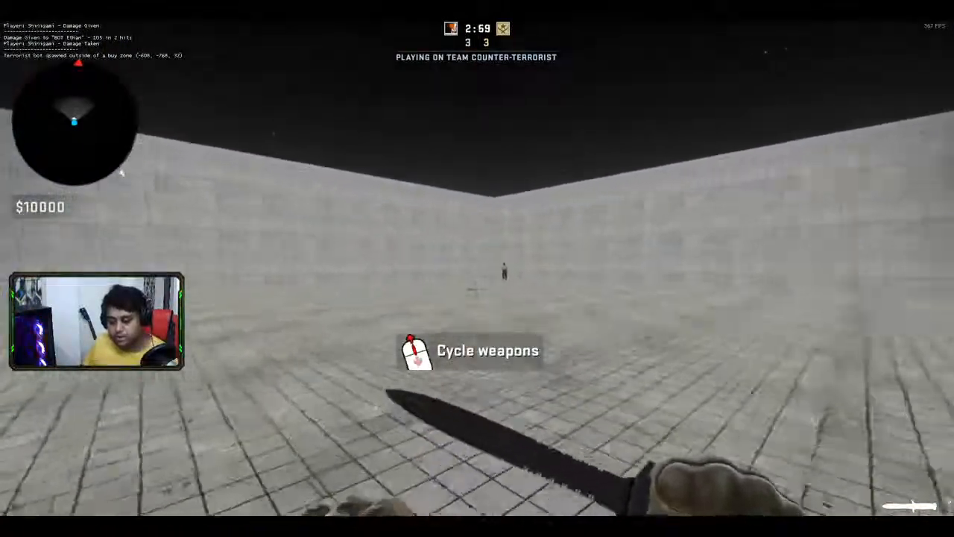
key(w)
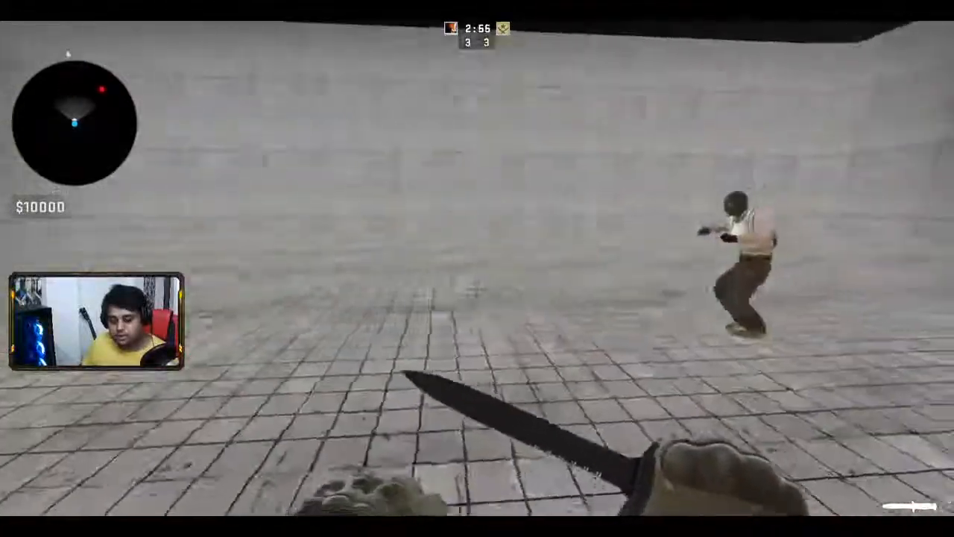
click(477, 268)
click(477, 268)
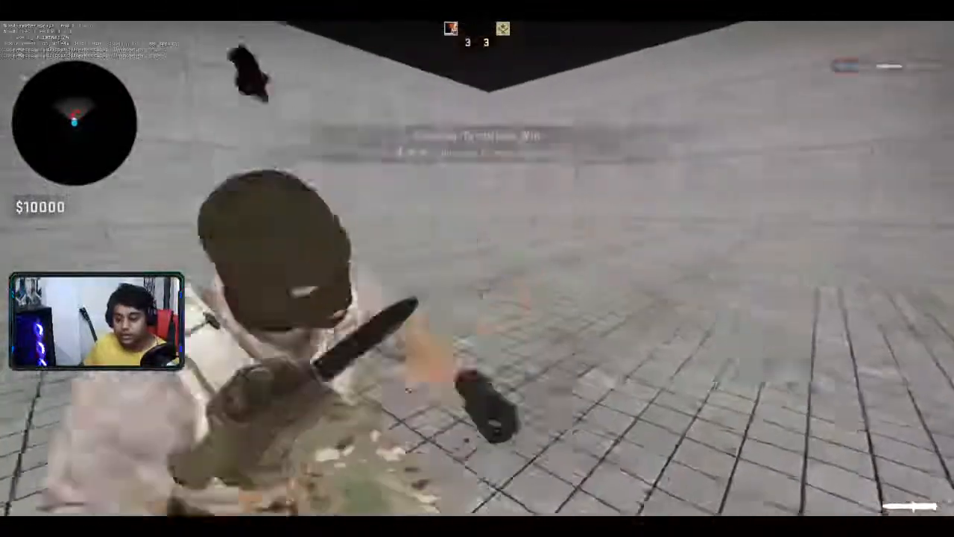
- Walk up to the fallen bot, then advance and knife the bot in the next round
key(w)
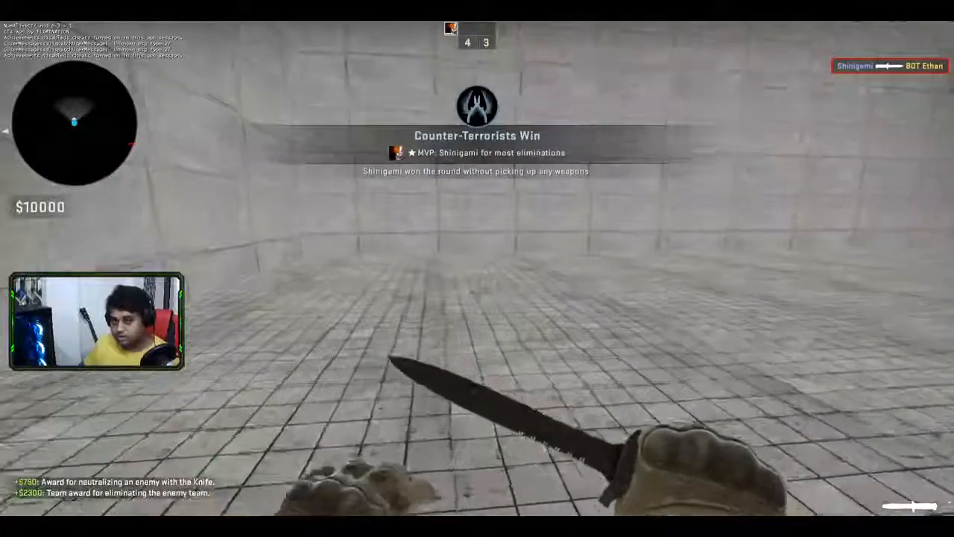
key(w)
key(w)
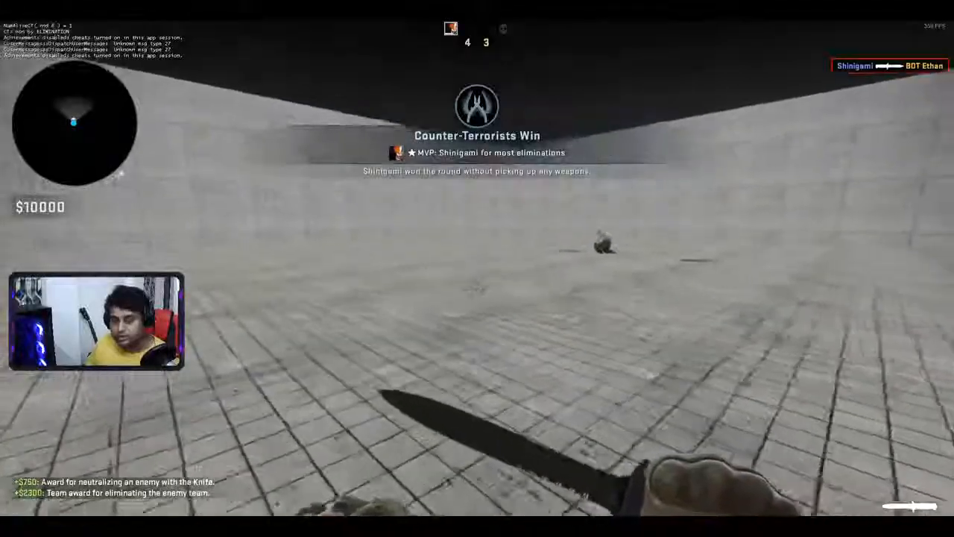
key(w)
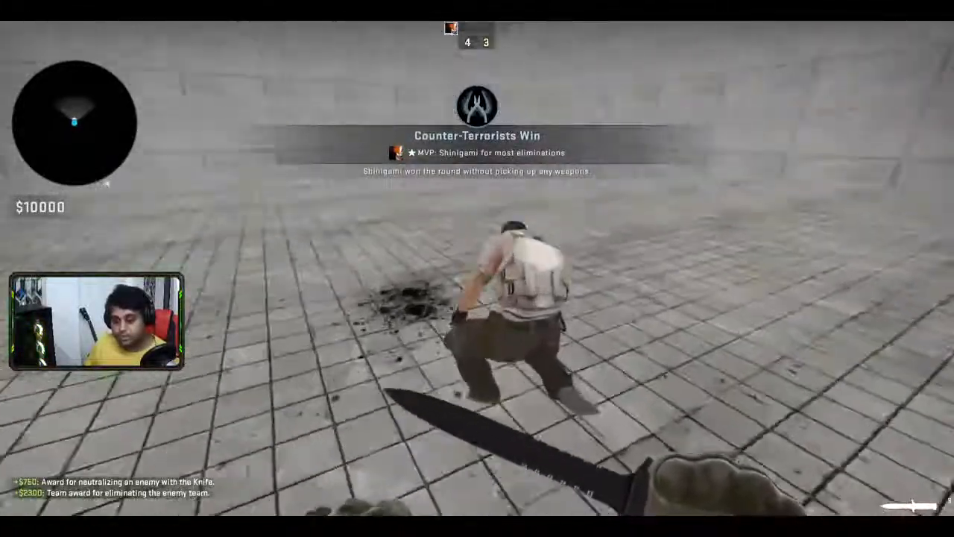
click(477, 291)
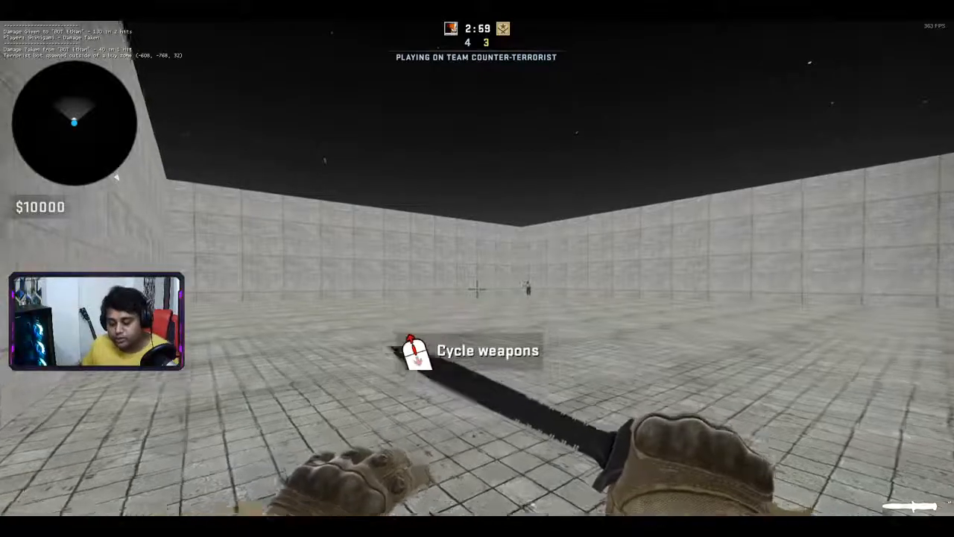
key(w)
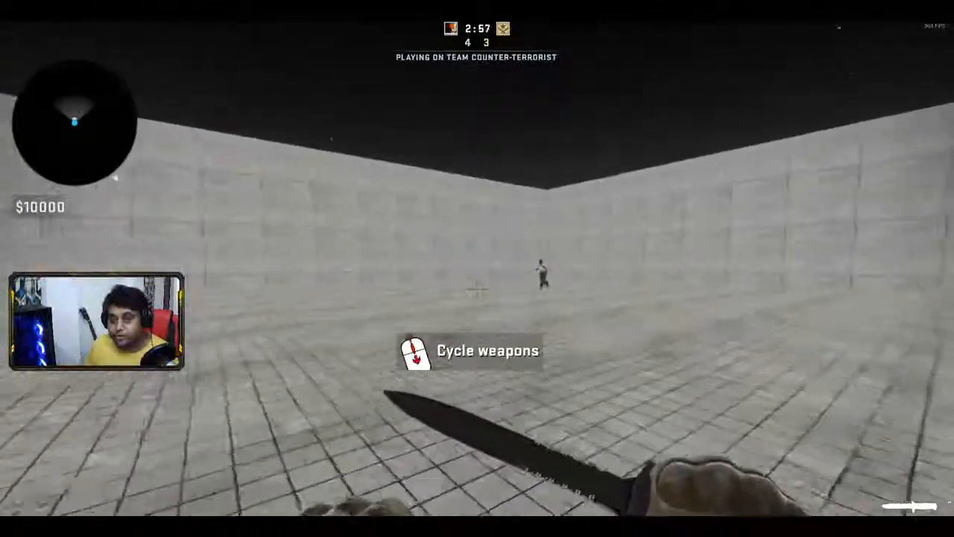
key(w)
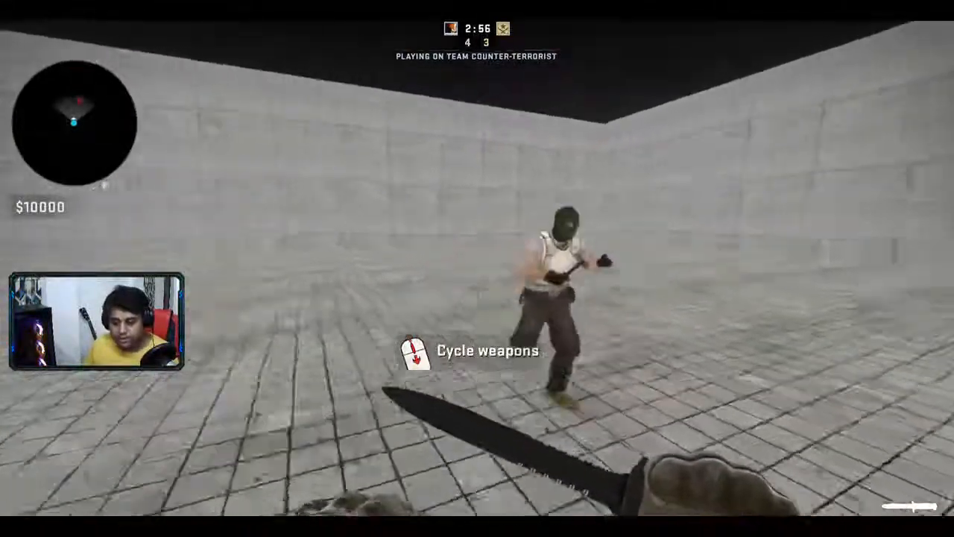
click(476, 268)
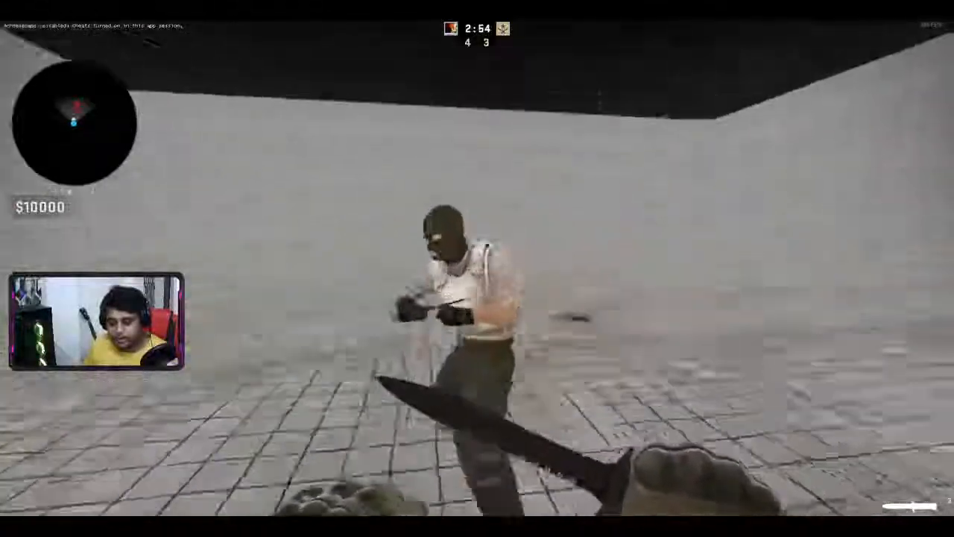
click(476, 268)
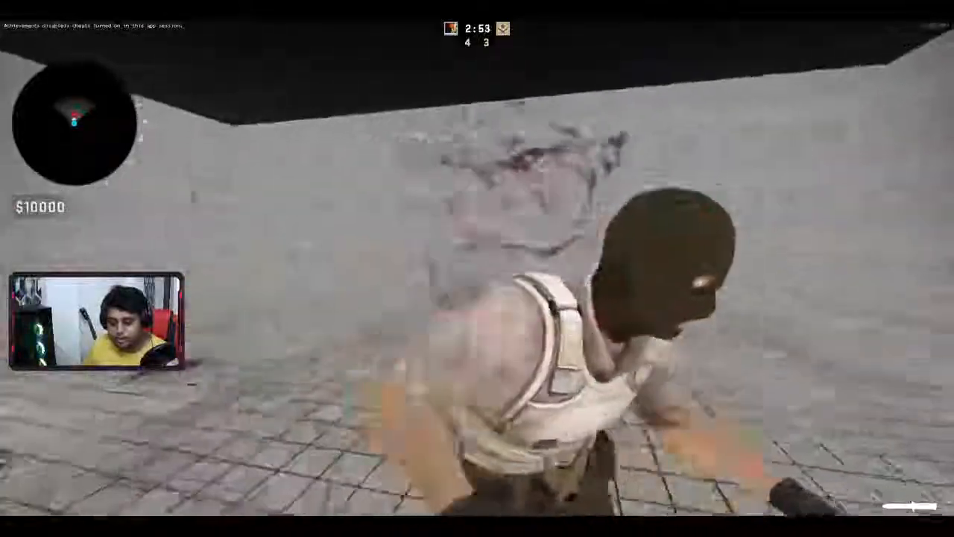
click(476, 268)
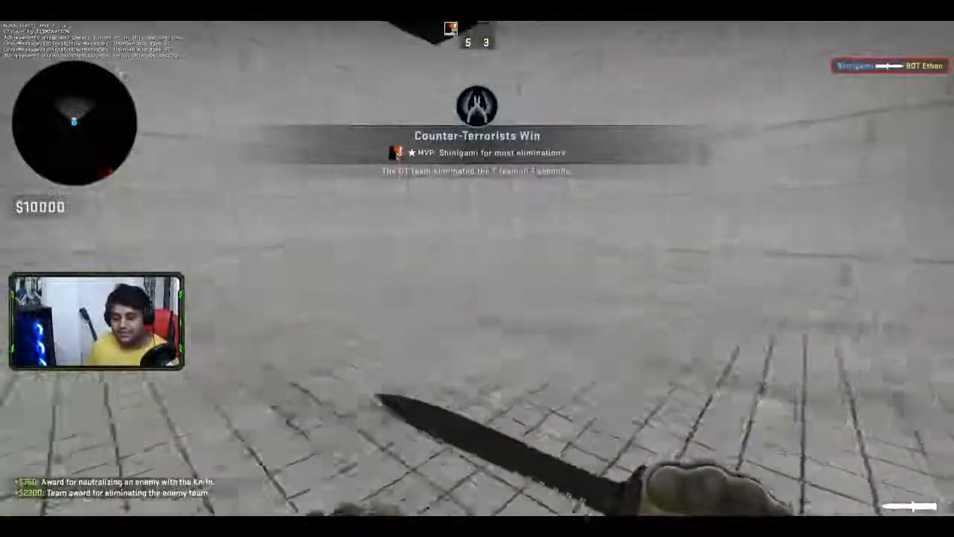
- Slash the corner wall, then circle and knife the bot to win another round
key(w)
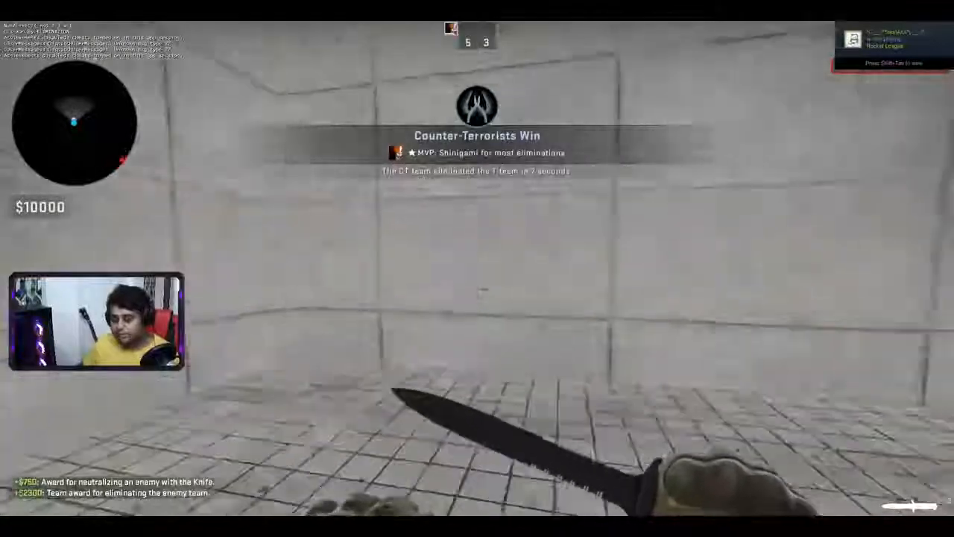
key(w)
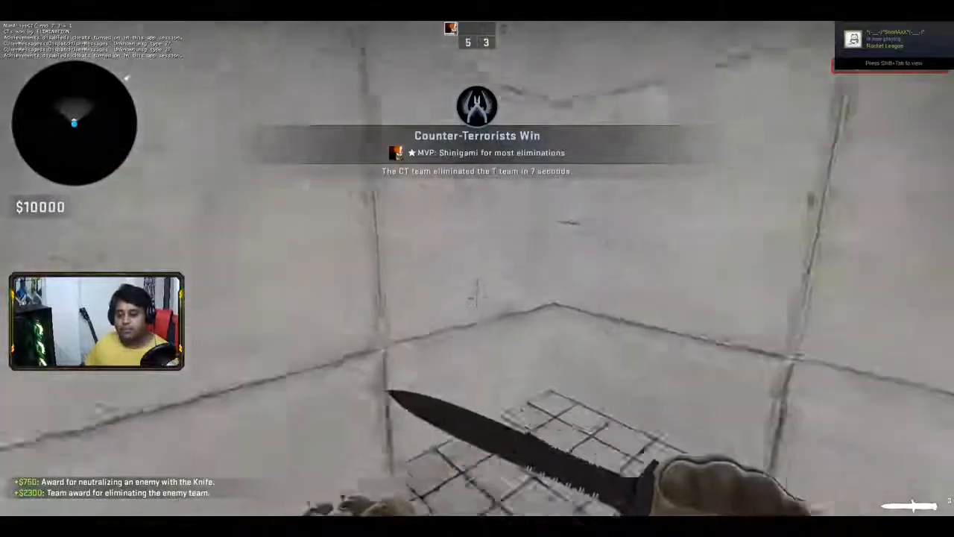
key(w)
click(477, 268)
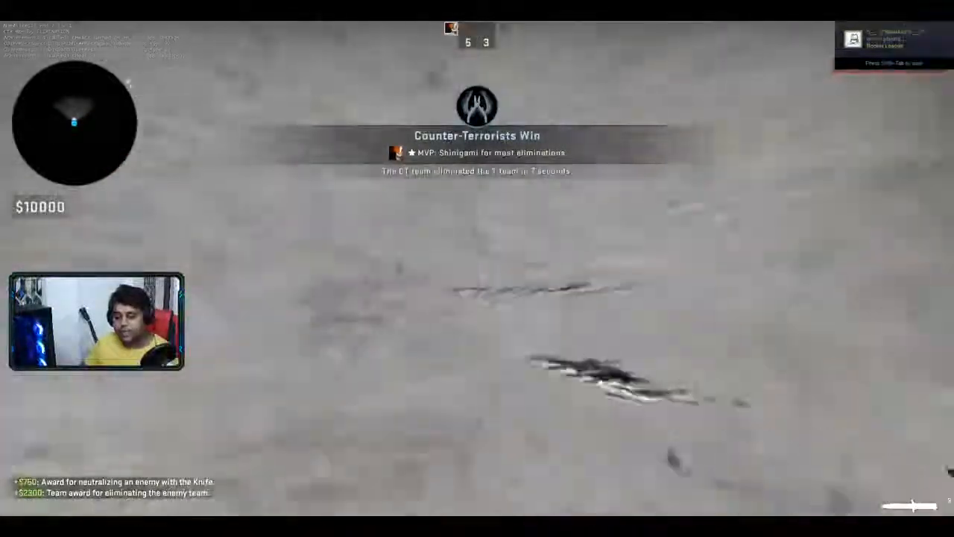
key(w)
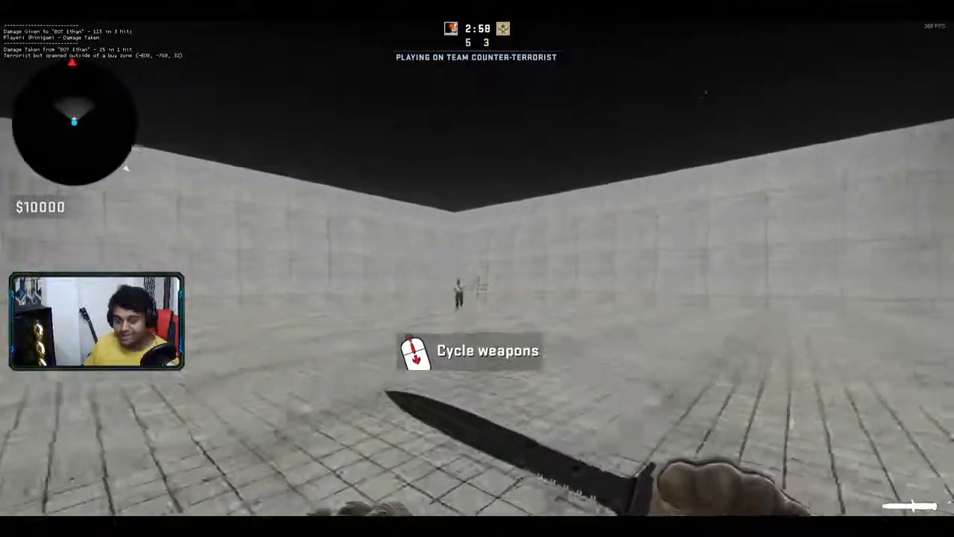
key(w)
click(477, 269)
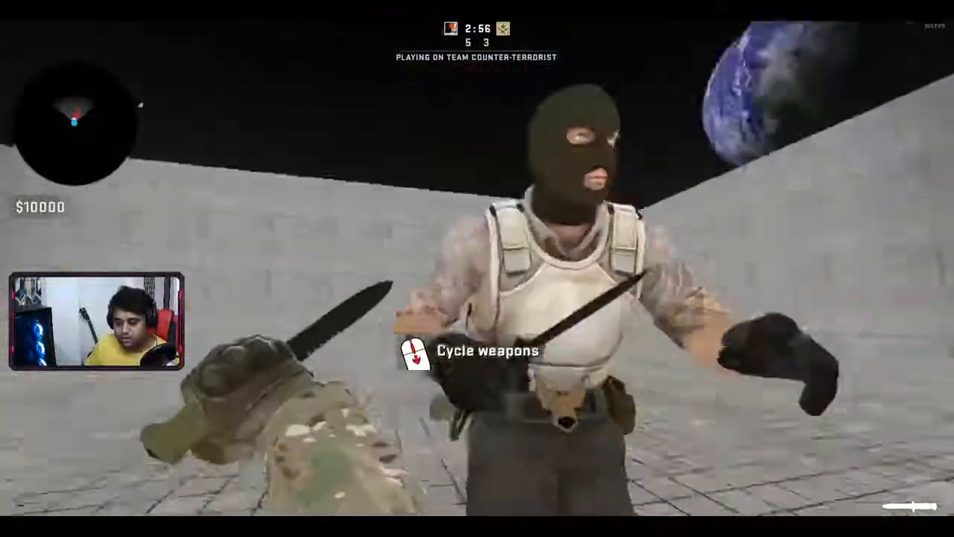
click(477, 268)
click(477, 268)
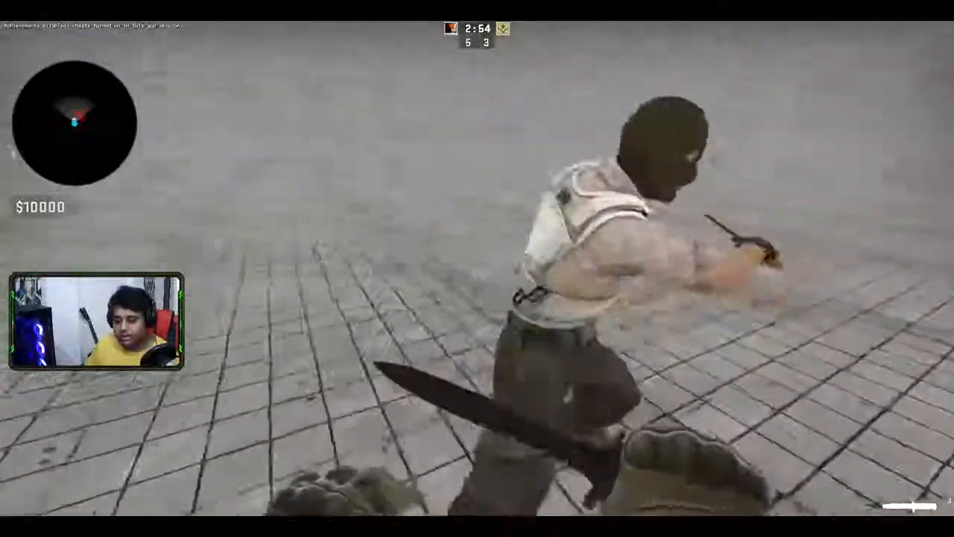
click(477, 268)
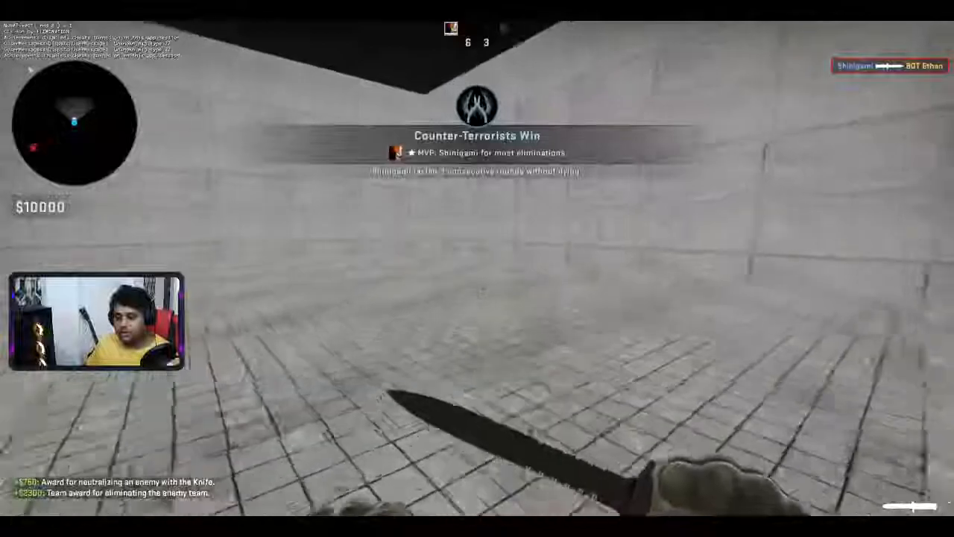
- Wait in the corner, then knife the masked bot to lead 7–3
key(w)
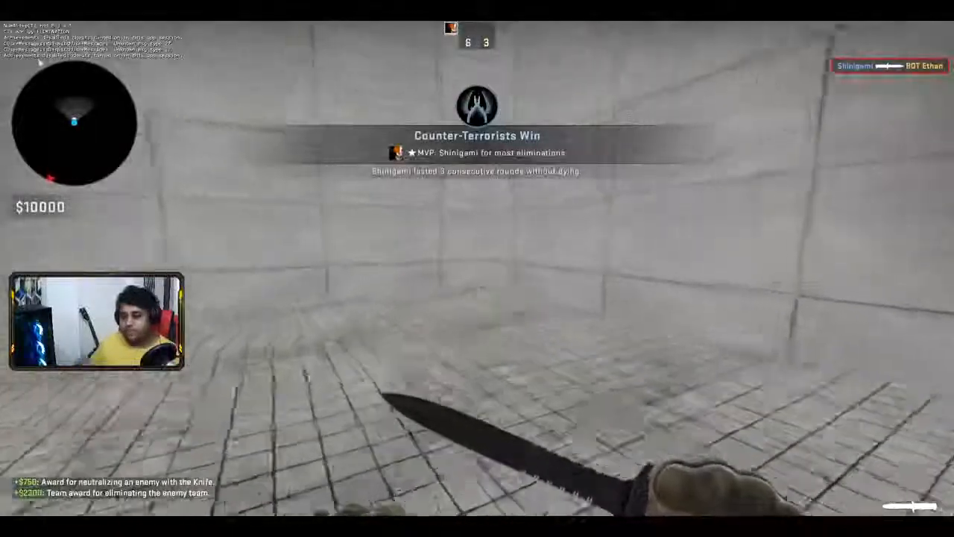
key(w)
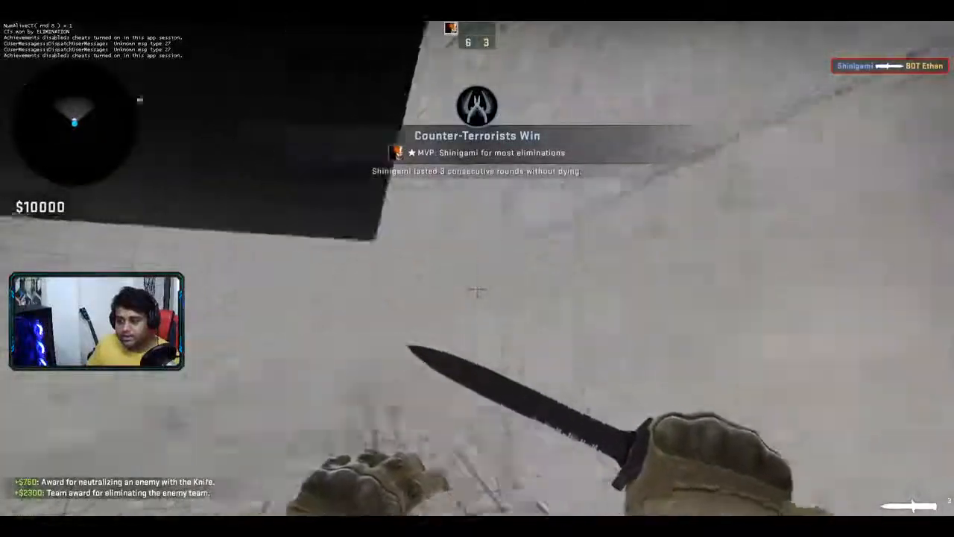
key(s)
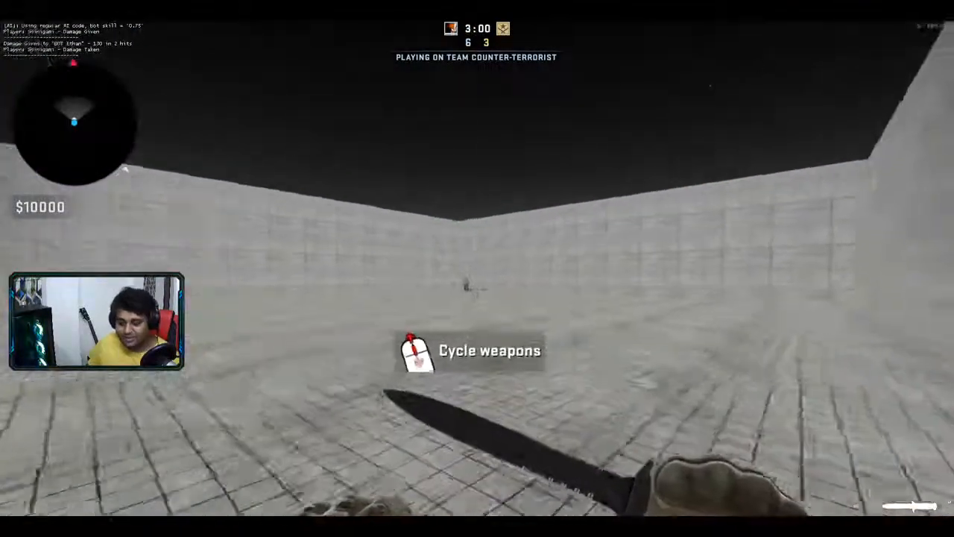
key(w)
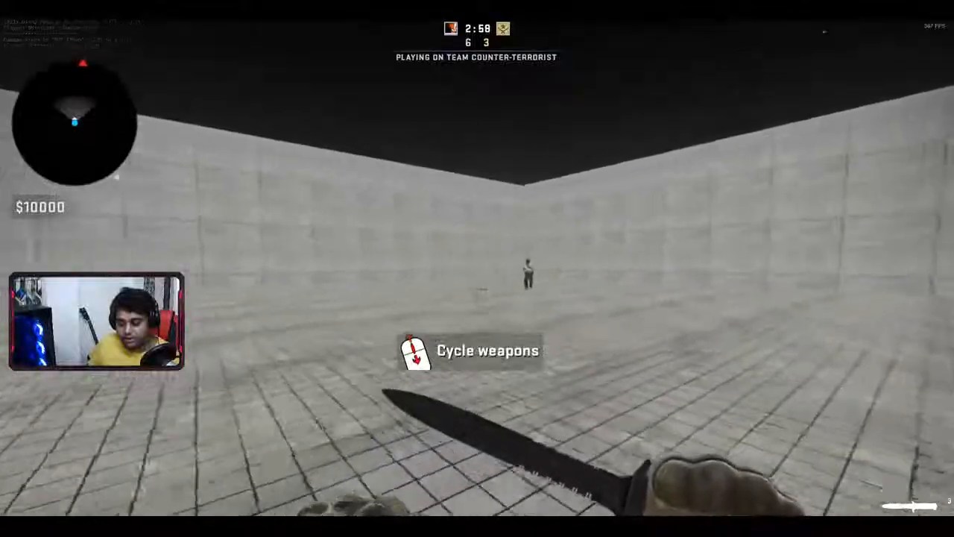
click(477, 290)
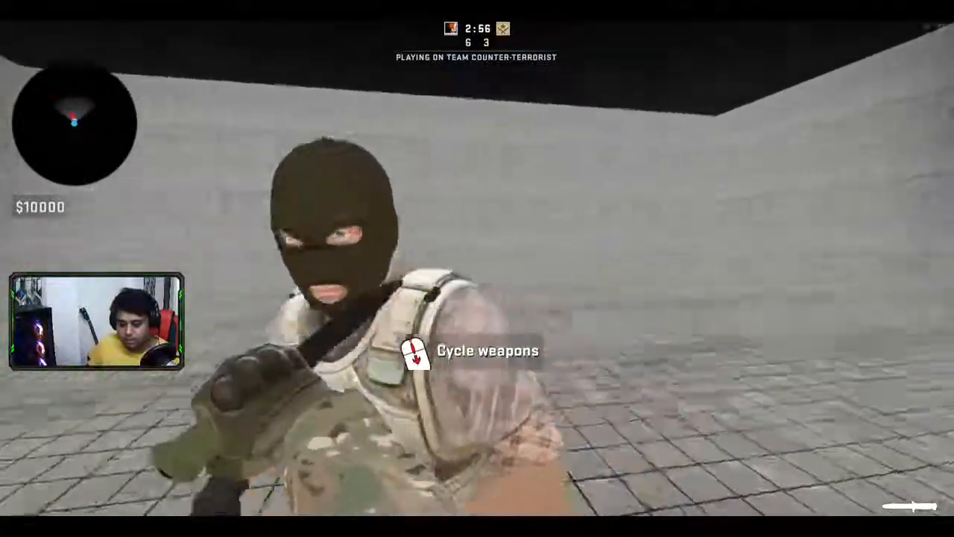
click(477, 290)
click(476, 290)
click(477, 290)
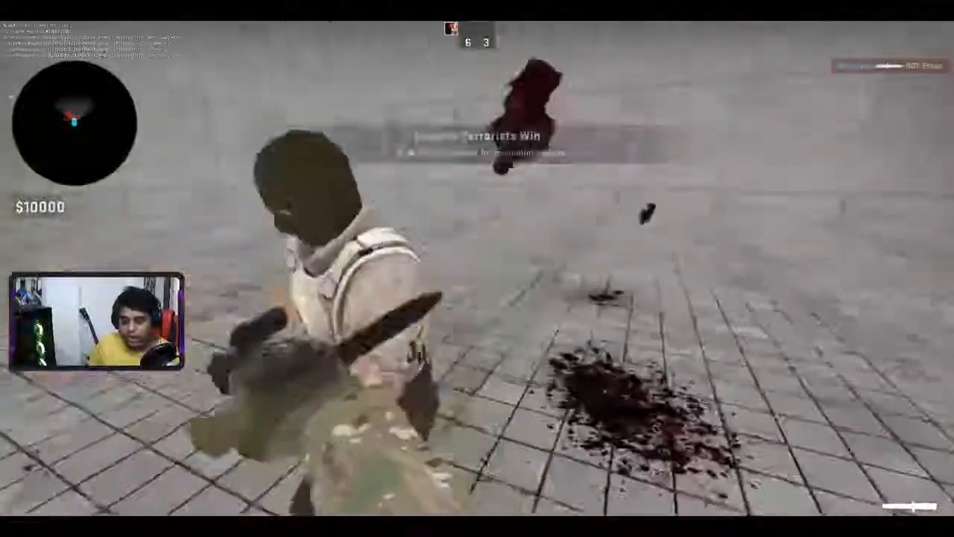
- Walk to the wall corner and slash the wall with the knife
key(w)
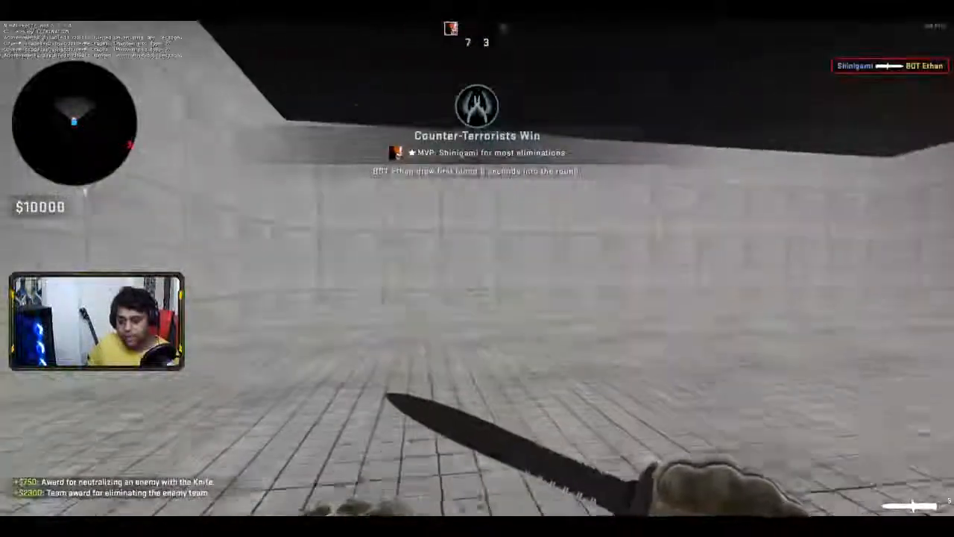
key(w)
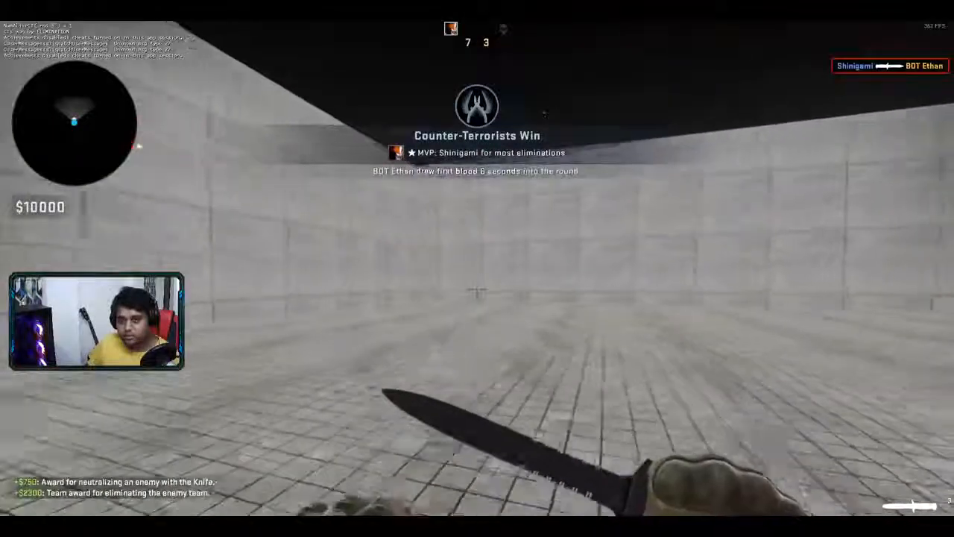
key(w)
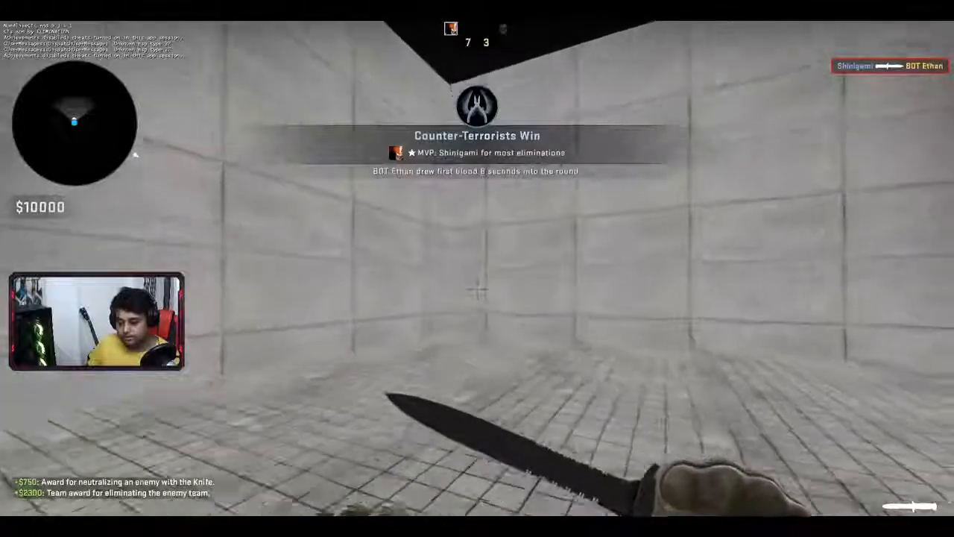
key(w)
click(477, 288)
- Quit the match and exit CS:GO, confirming both prompts
key(Escape)
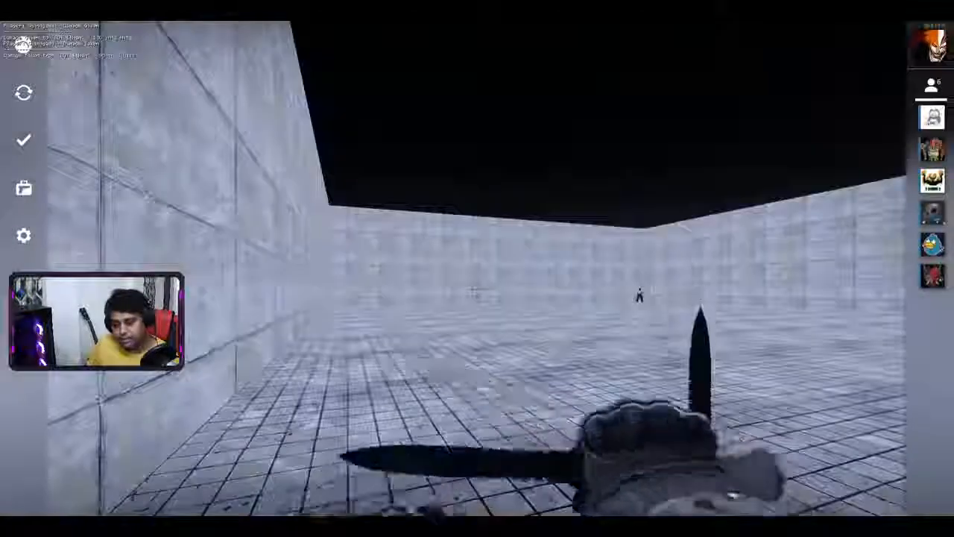
key(alt+F4)
click(549, 323)
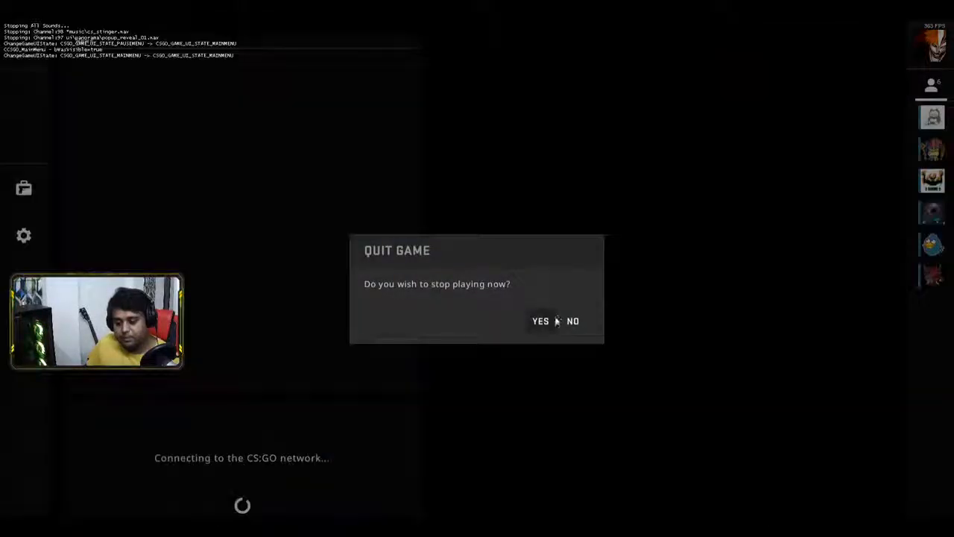
key(alt+F4)
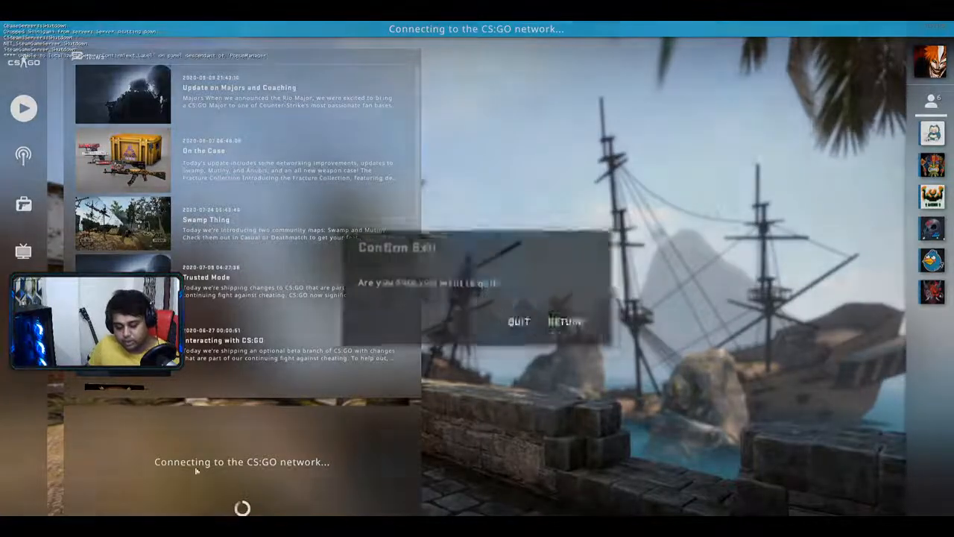
click(514, 320)
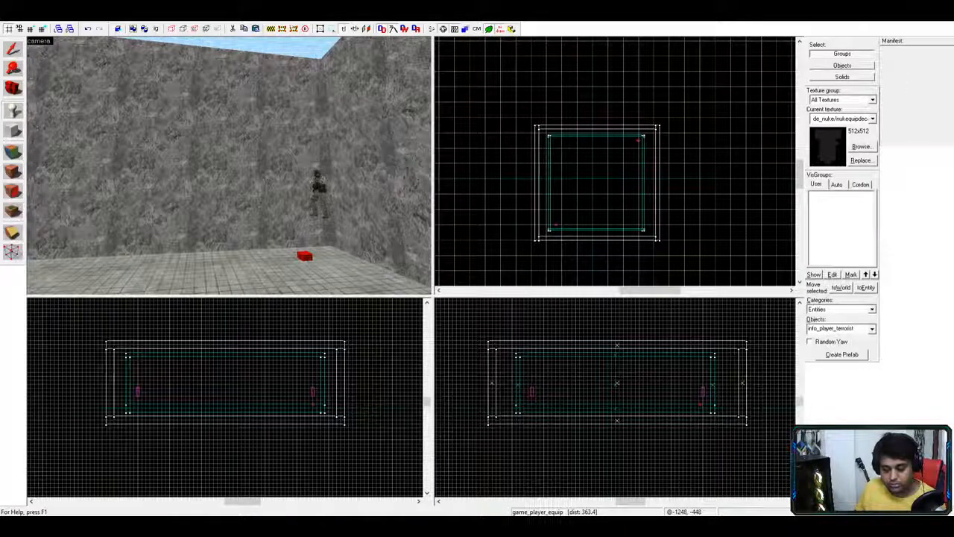
- Look over the arena corner in 3D and briefly select the game_player_equip entity
key(s)
key(s)
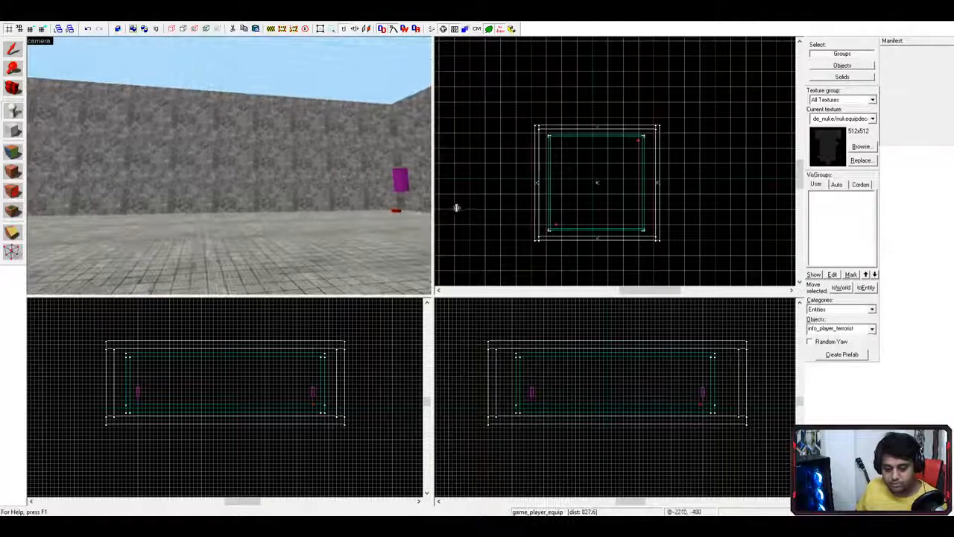
key(s)
key(w)
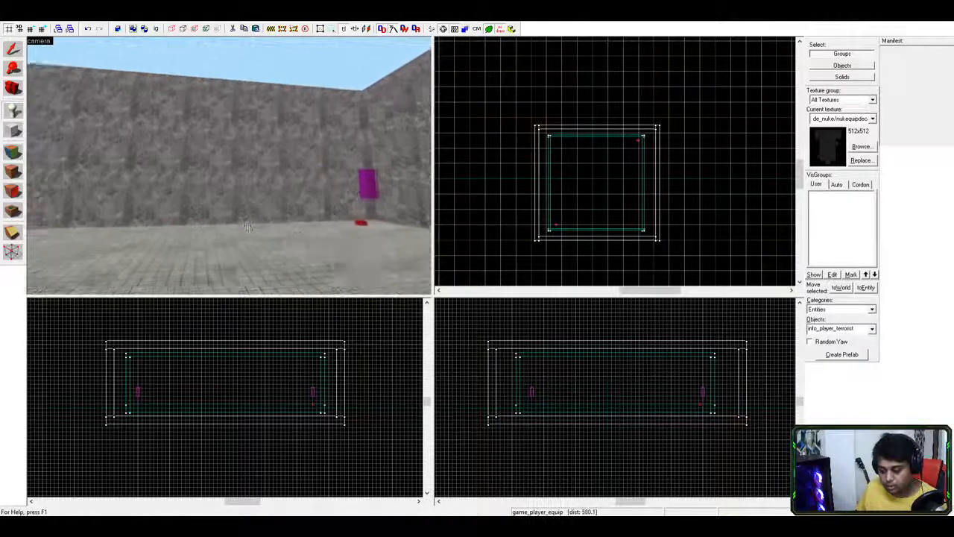
scroll(255, 235, down, 7)
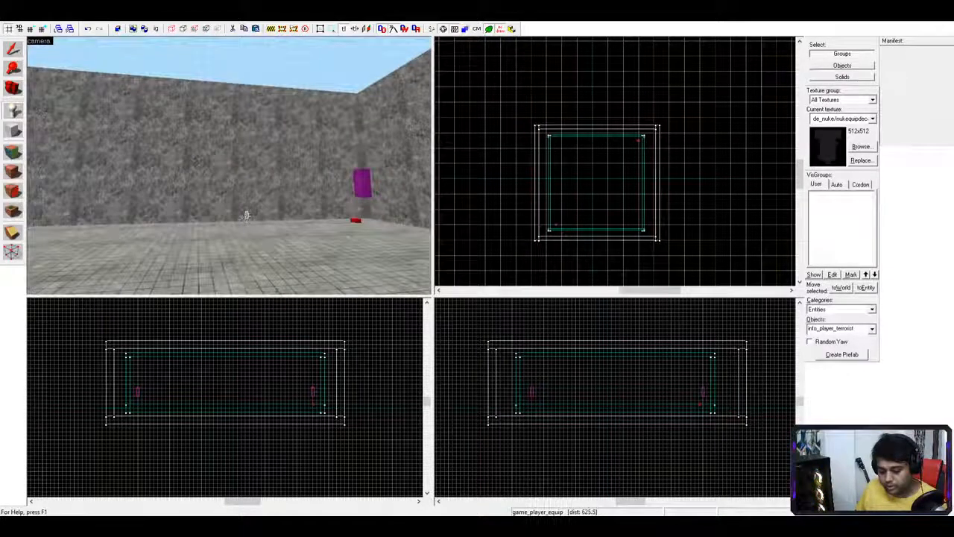
scroll(250, 214, up, 5)
key(d)
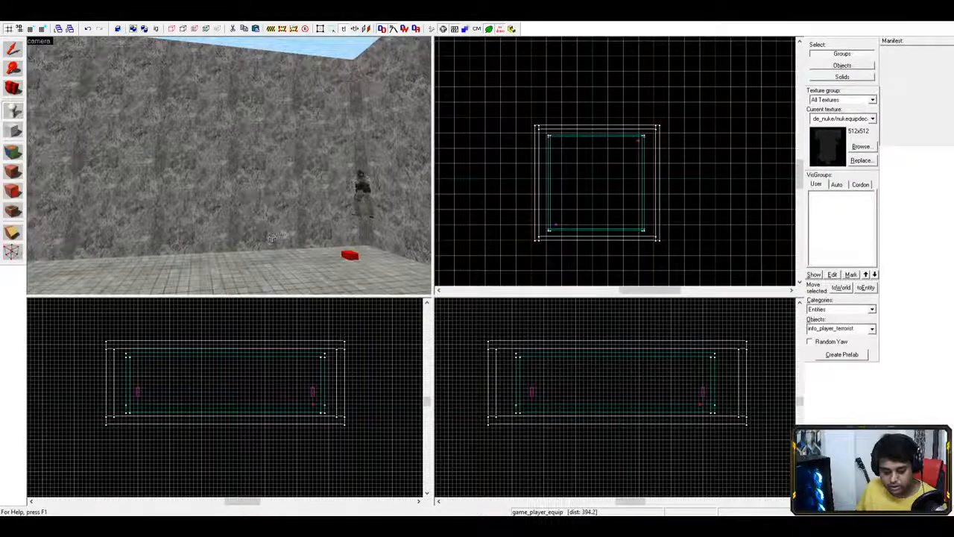
key(s)
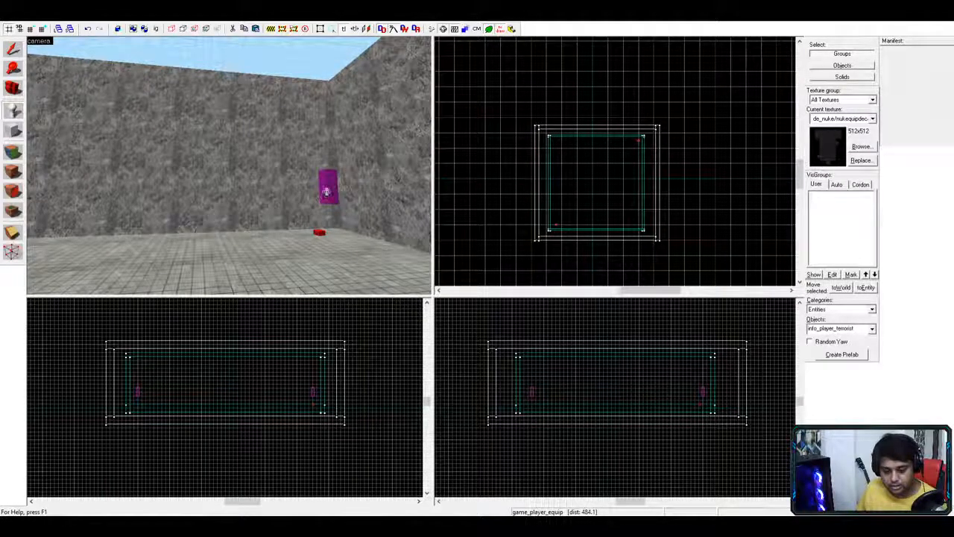
click(12, 49)
click(322, 190)
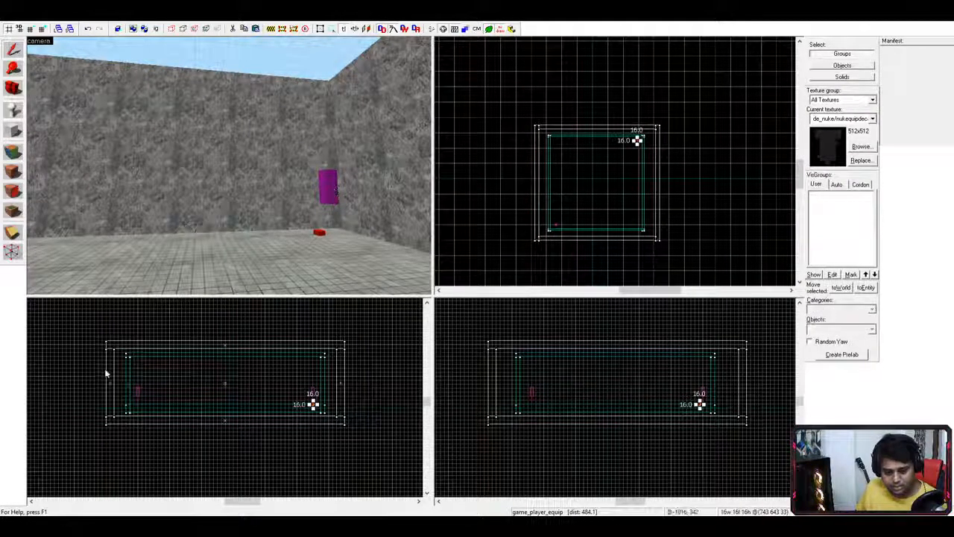
drag(136, 389, 158, 391)
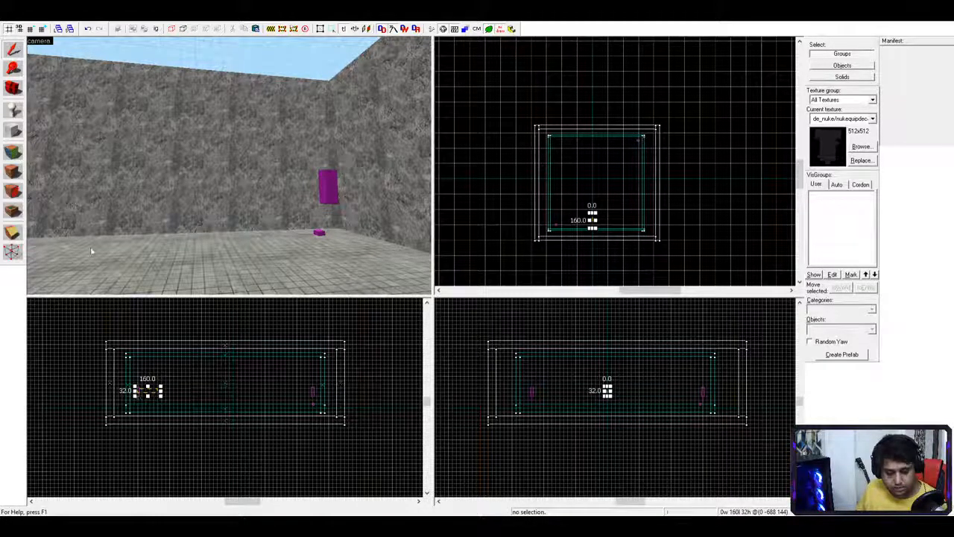
key(Escape)
- Place an info_player_terrorist near the arena's left side, resting on the floor
click(13, 69)
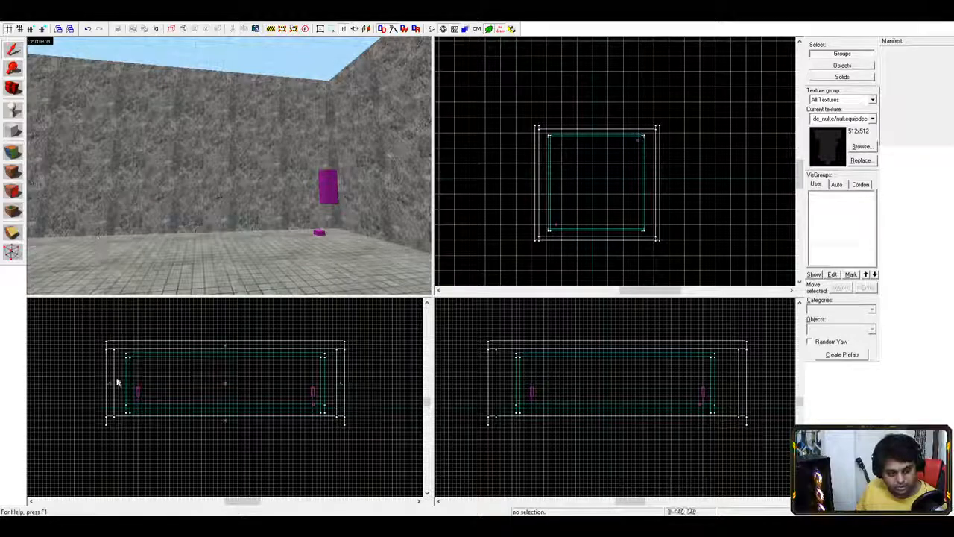
click(138, 391)
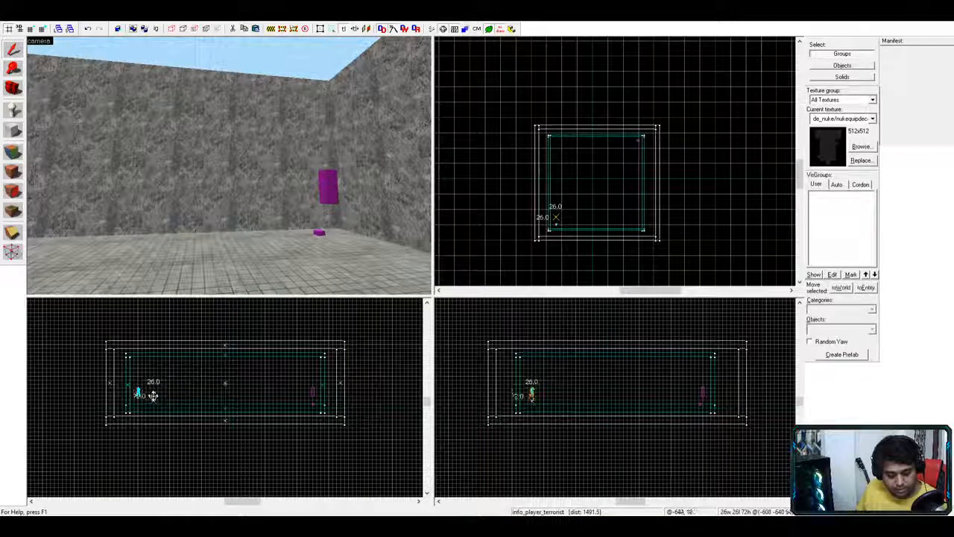
drag(157, 389, 154, 393)
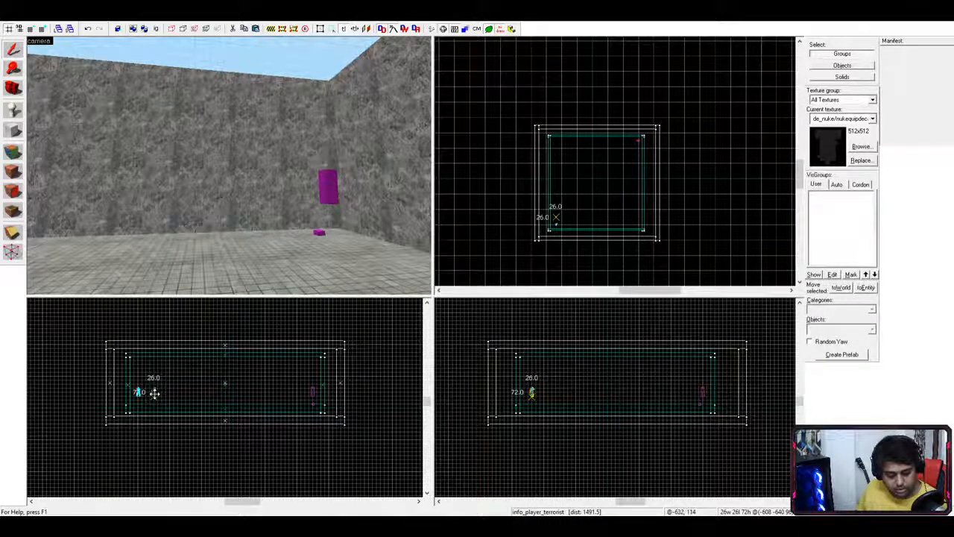
click(154, 394)
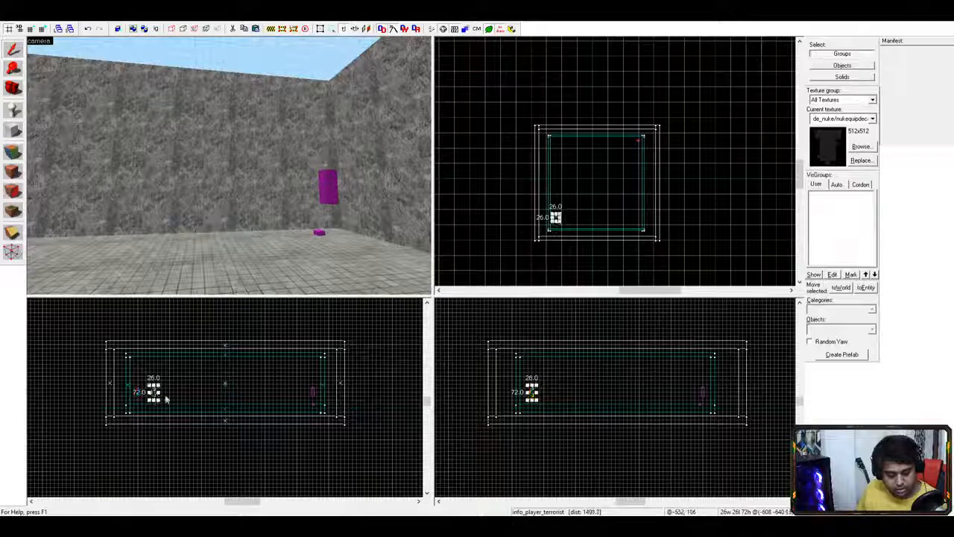
click(249, 399)
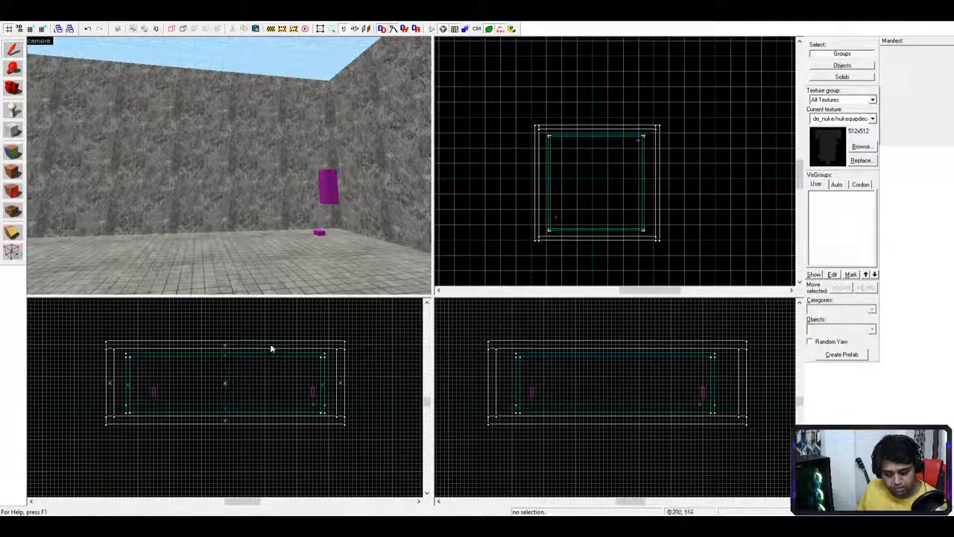
- Fly the 3D camera around the floor to inspect the new spawn model
click(202, 242)
key(z)
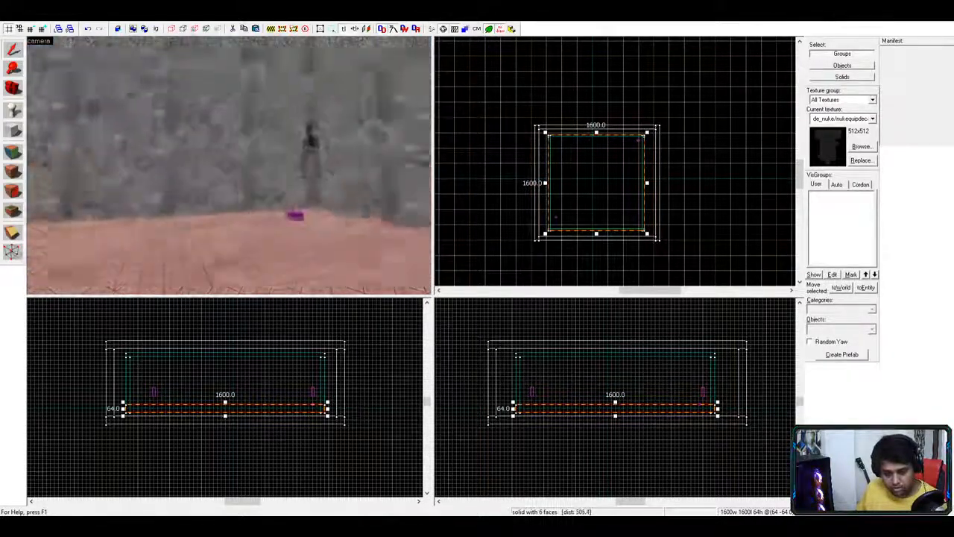
key(w)
key(w)
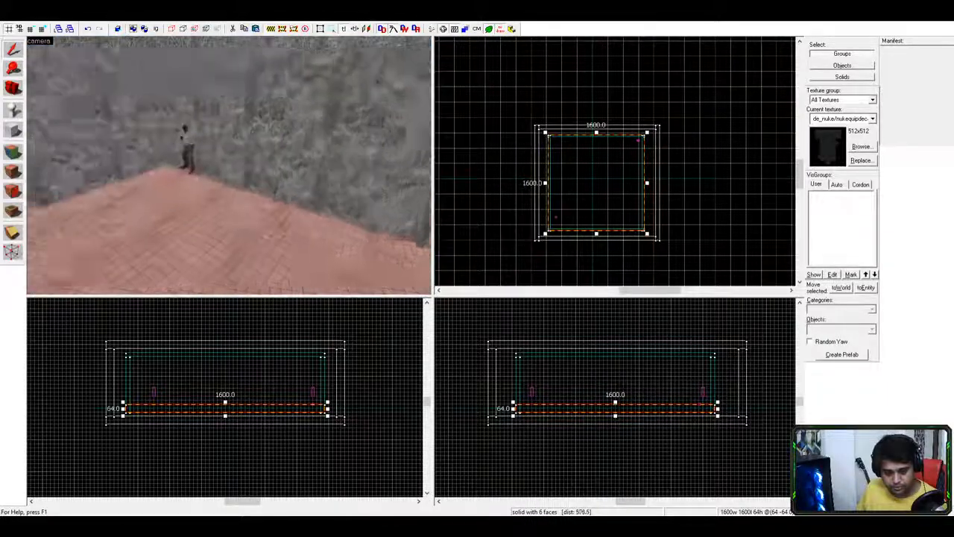
key(a)
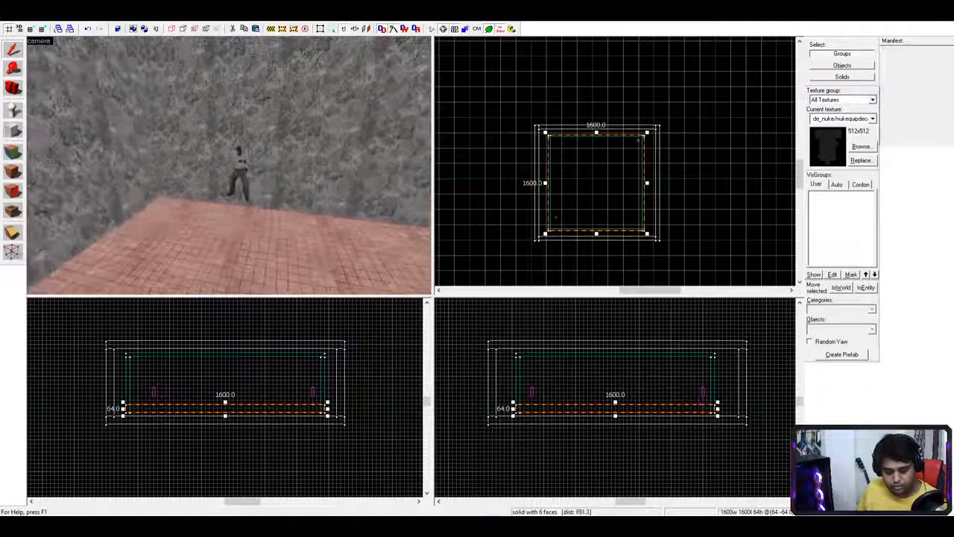
key(Escape)
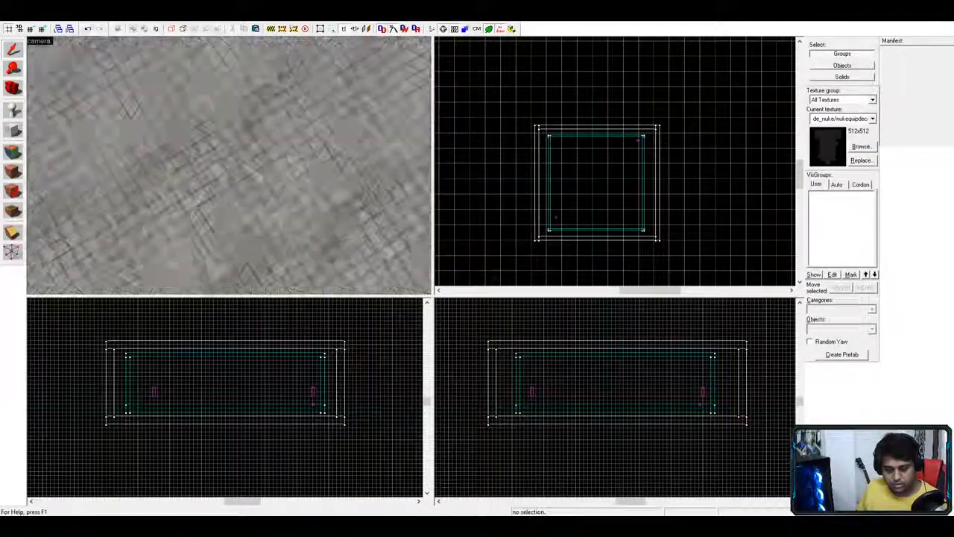
key(z)
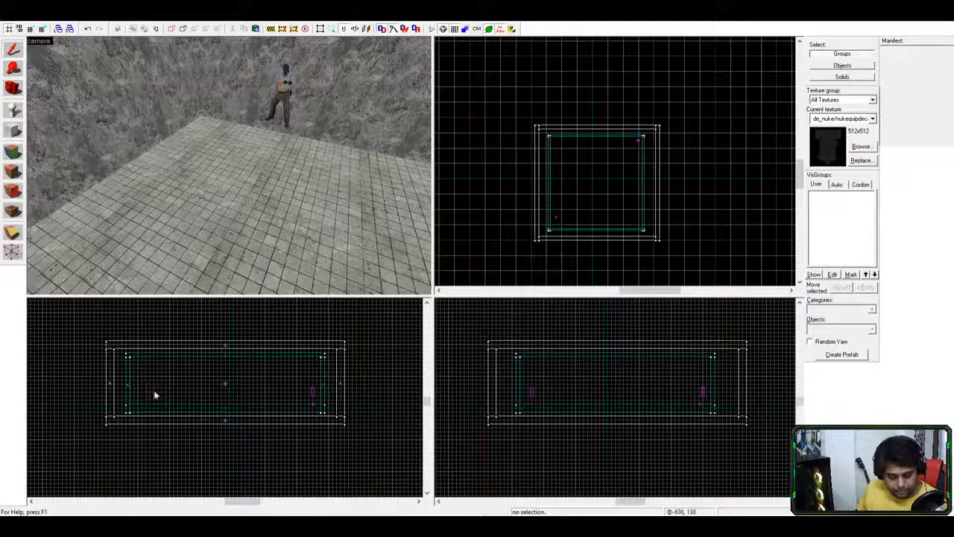
- Drag the terrorist spawn rightward toward the arena centre
click(153, 391)
drag(153, 391, 176, 394)
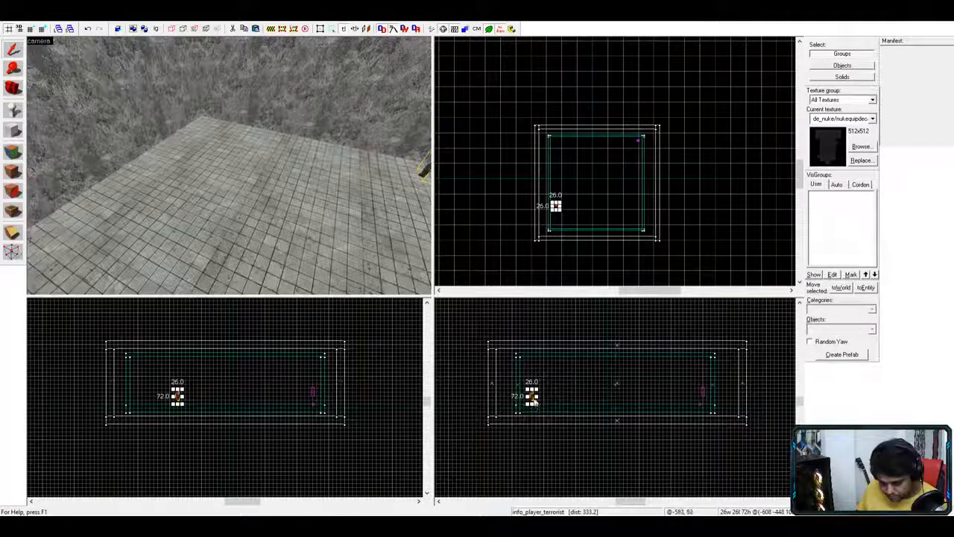
drag(531, 395, 558, 395)
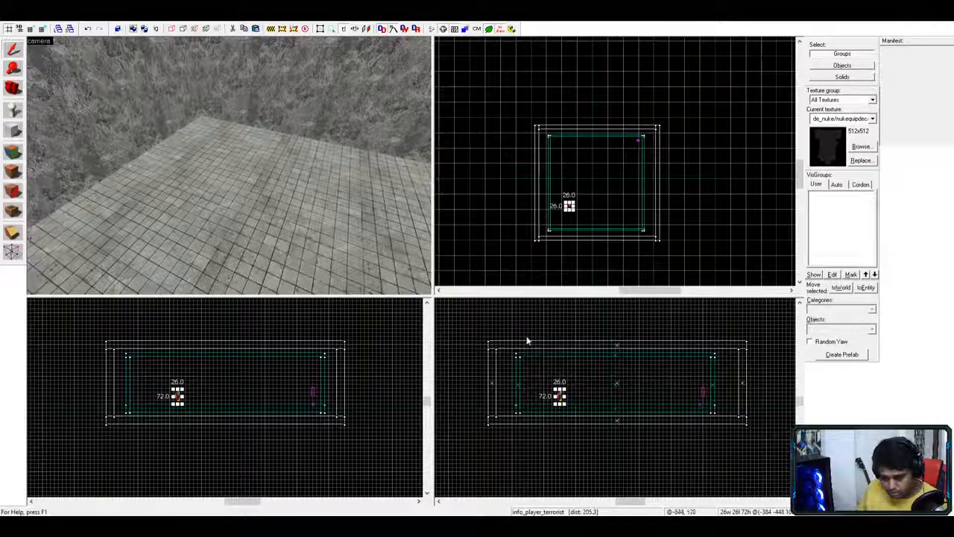
click(305, 183)
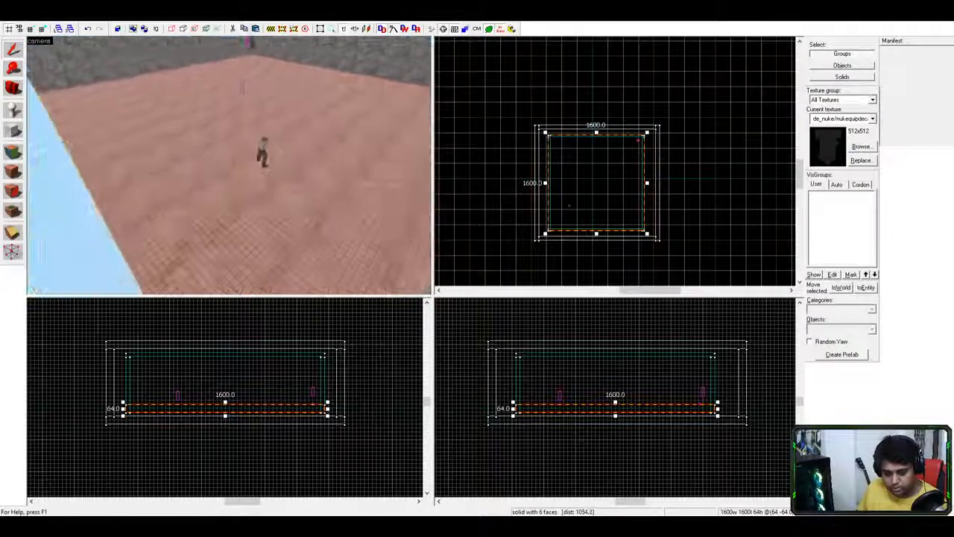
key(w)
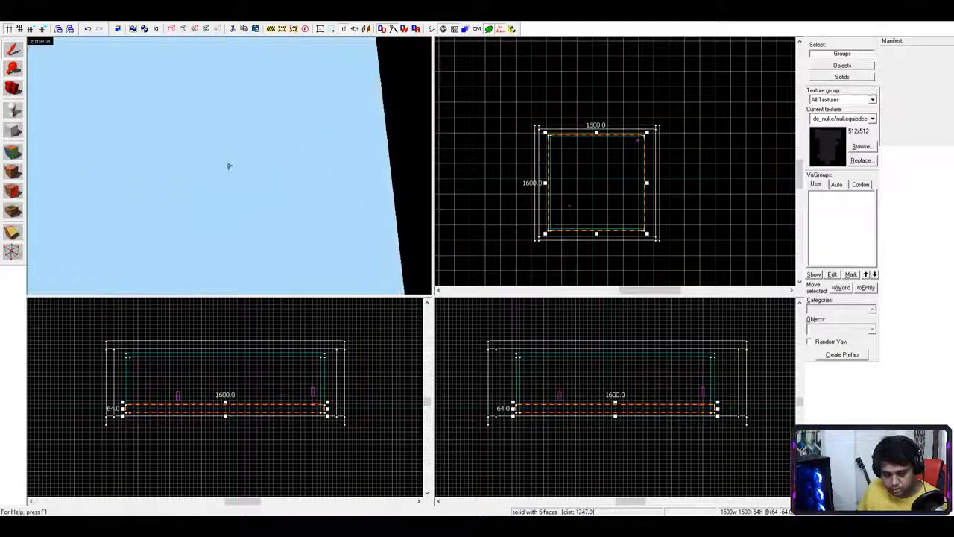
key(w)
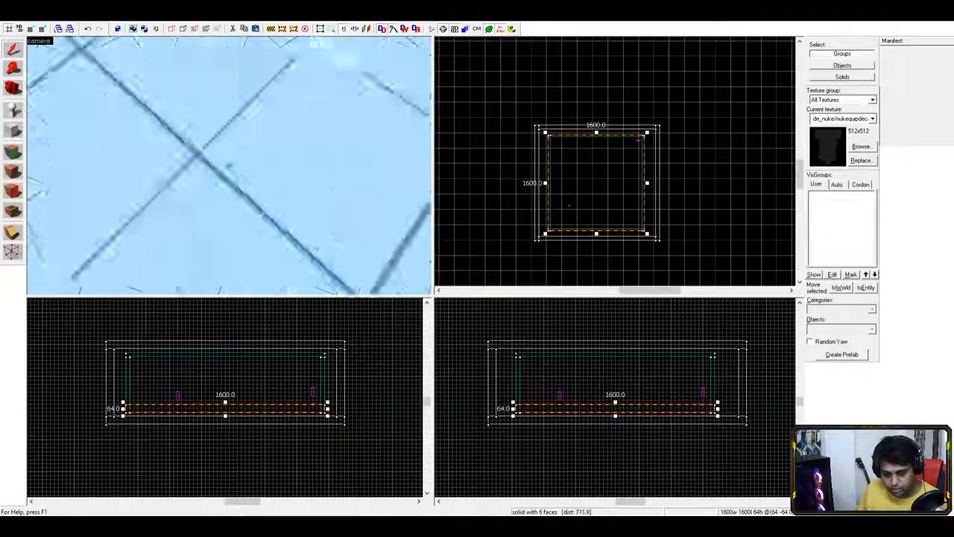
key(w)
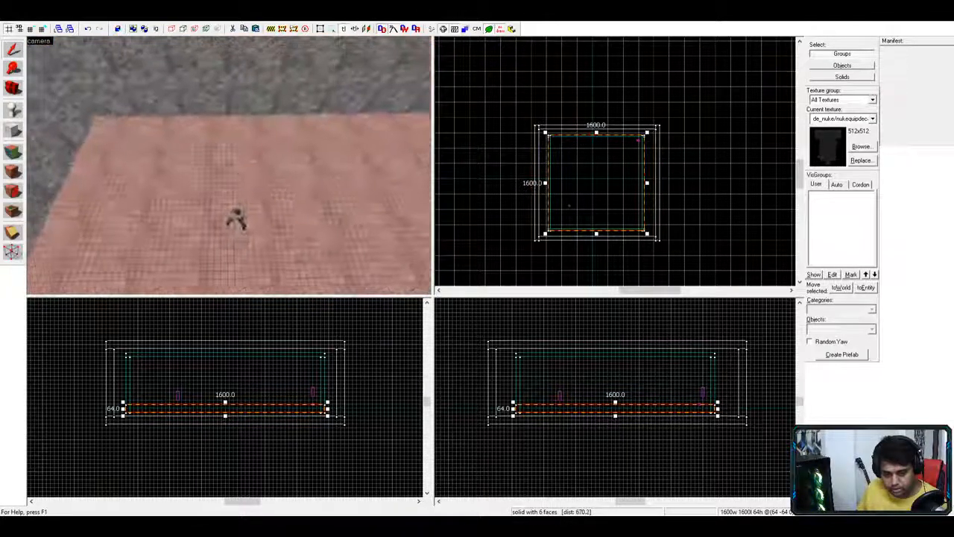
key(w)
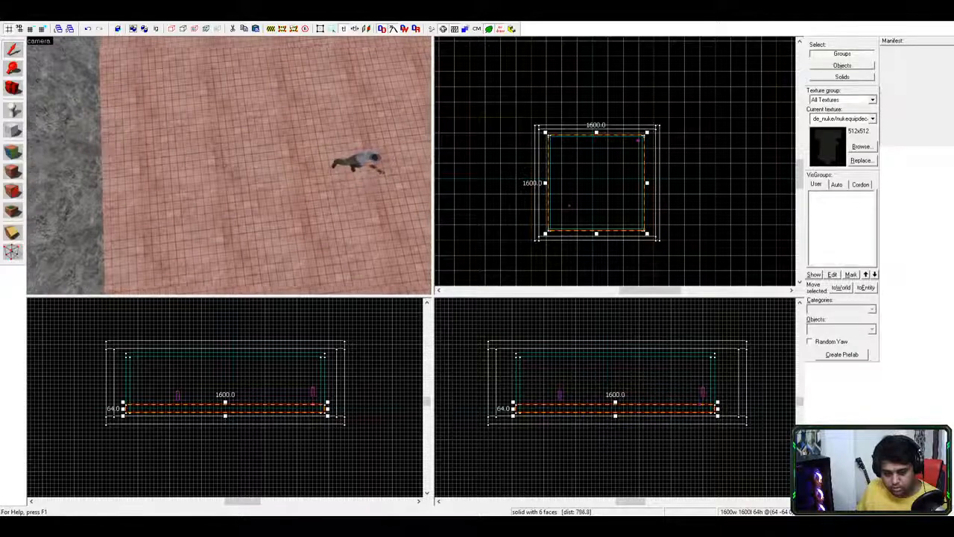
key(d)
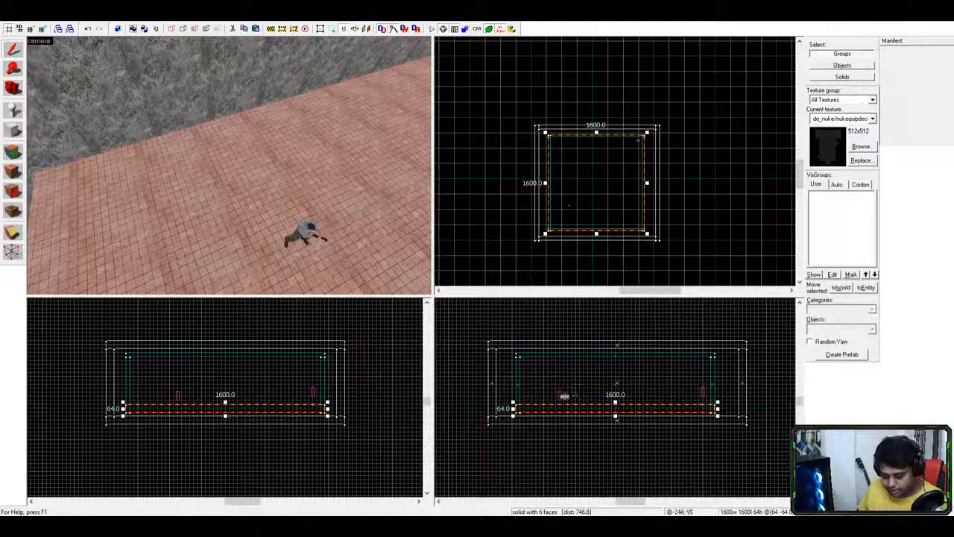
key(Escape)
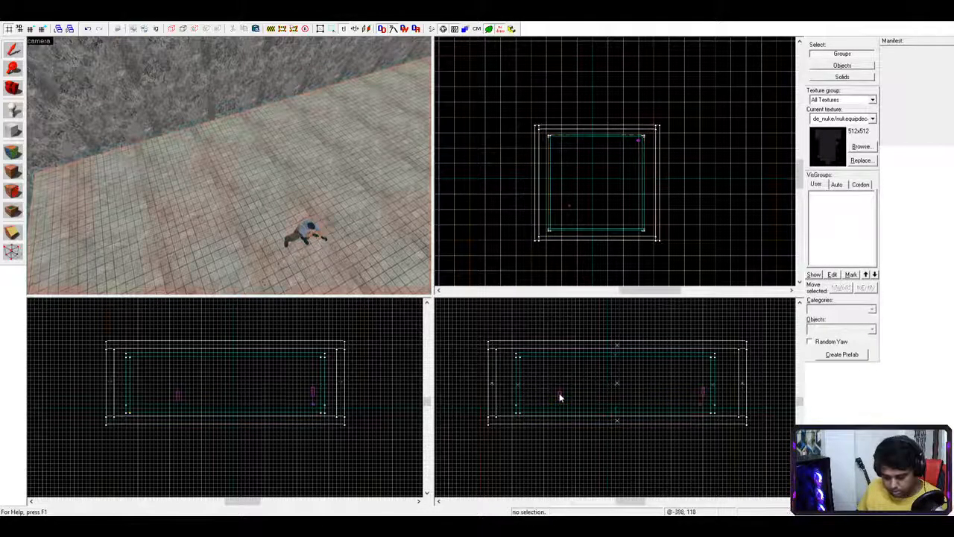
- Shift the terrorist spawn further right and settle it on the floor
click(559, 396)
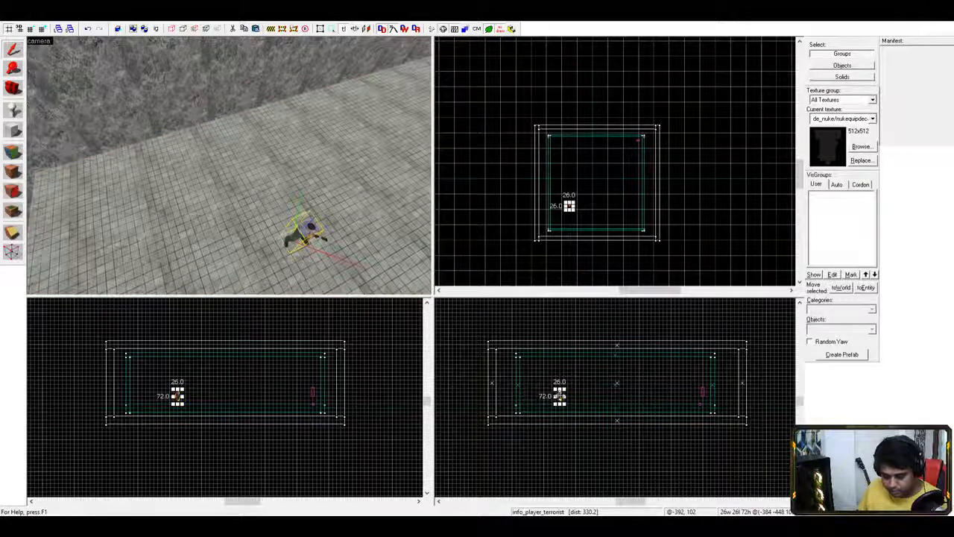
drag(560, 396, 570, 395)
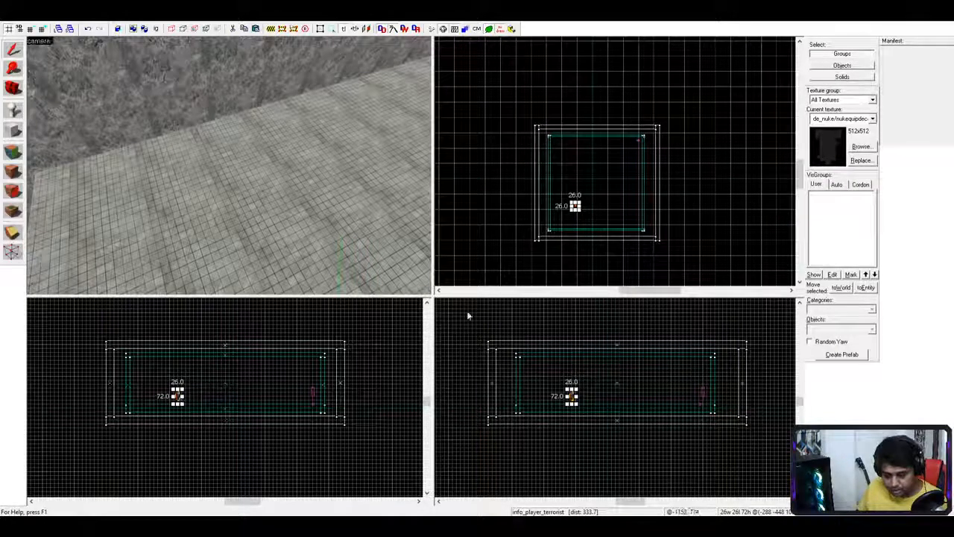
drag(575, 207, 578, 202)
key(Delete)
- Place an info_player_counterterrorist near the top-right corner, moved toward the centre
click(637, 142)
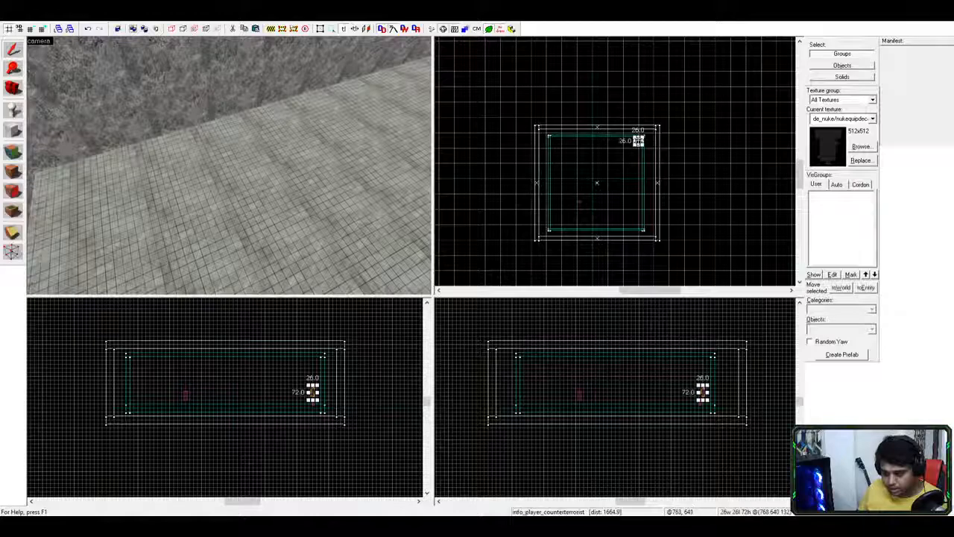
drag(636, 138, 617, 163)
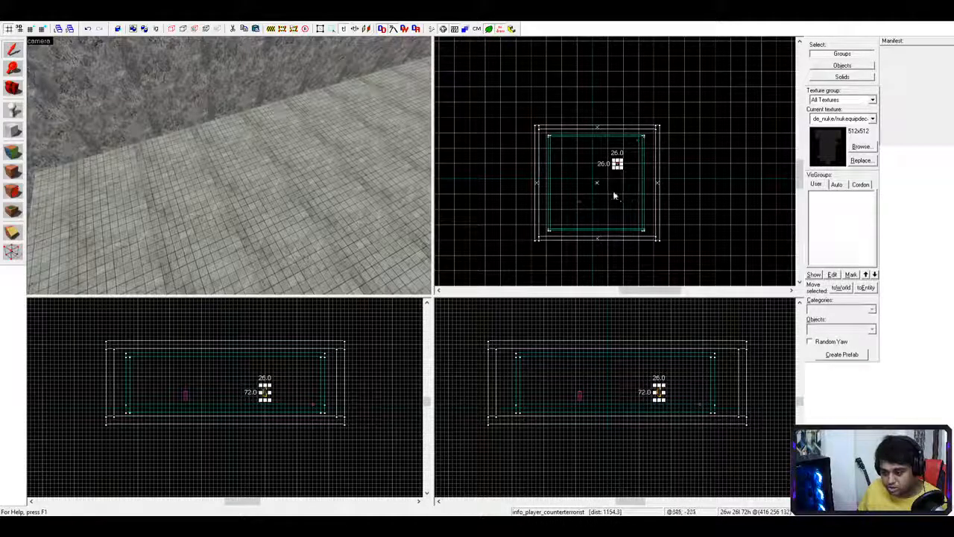
click(611, 190)
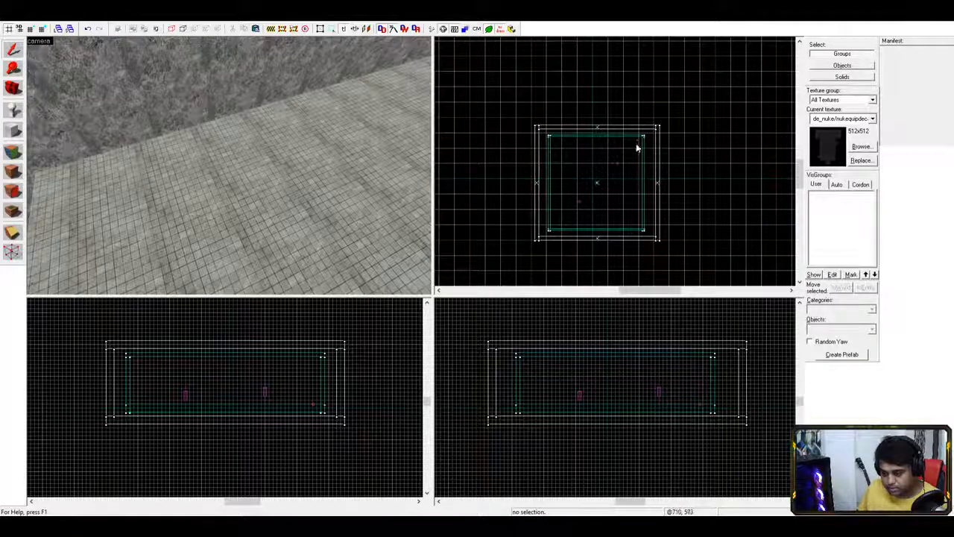
click(659, 391)
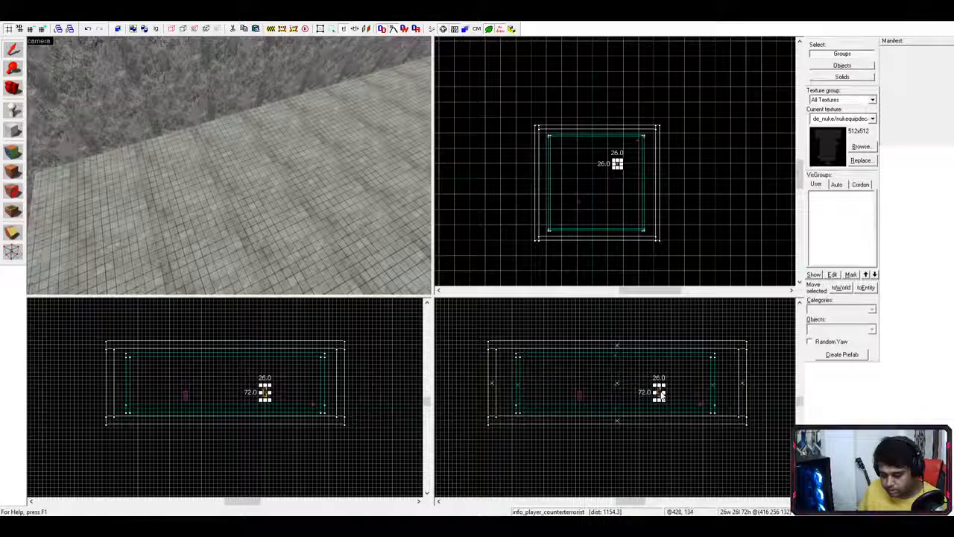
click(687, 380)
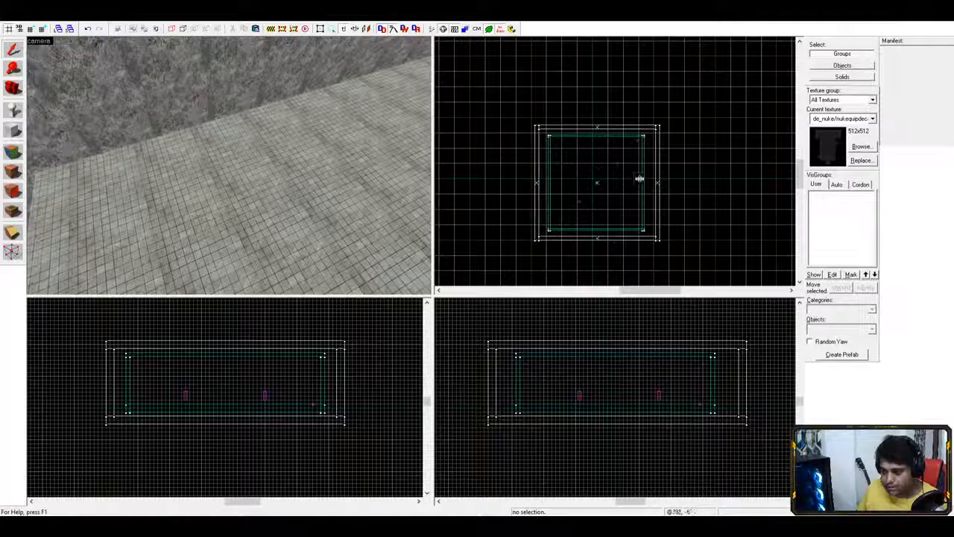
- Drag game_player_equip from its corner toward the middle of the arena
click(637, 140)
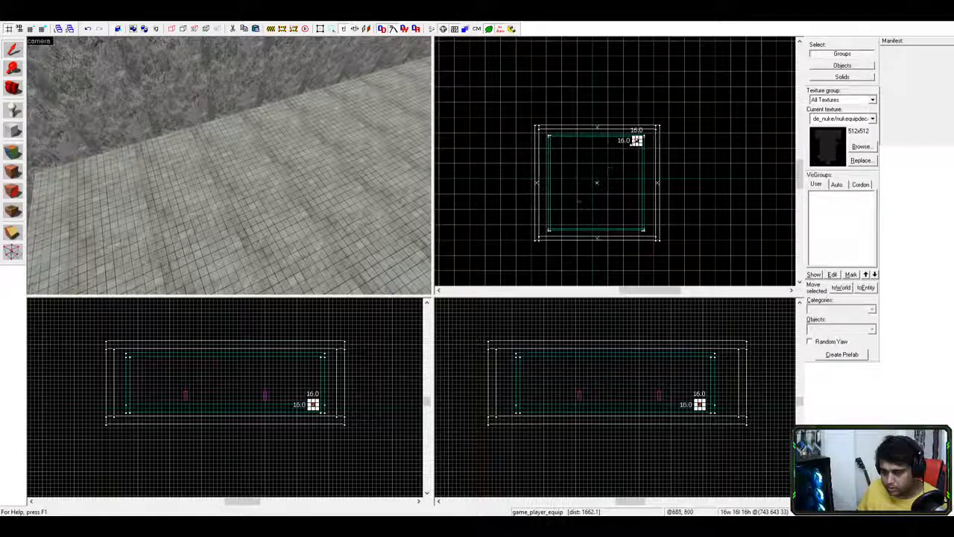
drag(637, 140, 591, 179)
click(614, 209)
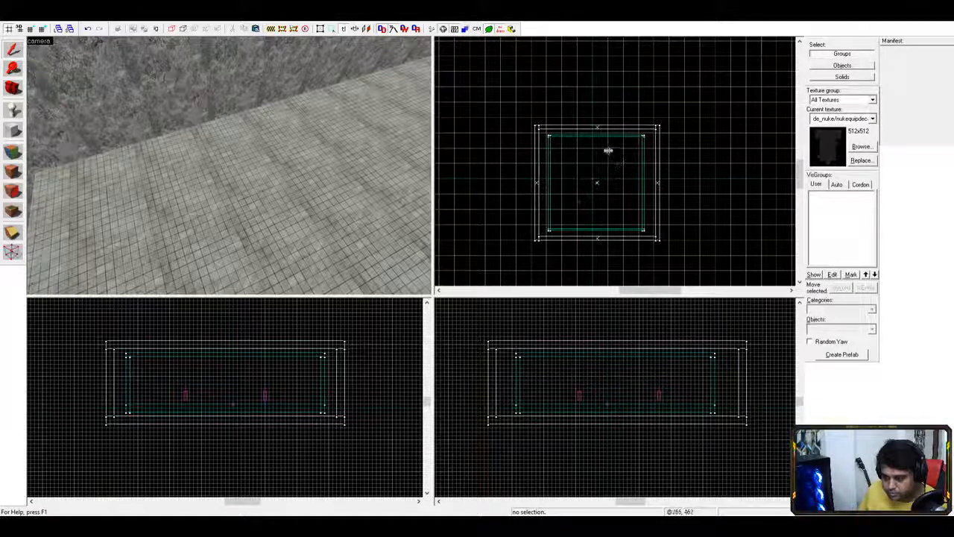
- Drag the floor slab's right and left handles inward, narrowing it from 1600 to 1152 units
click(619, 137)
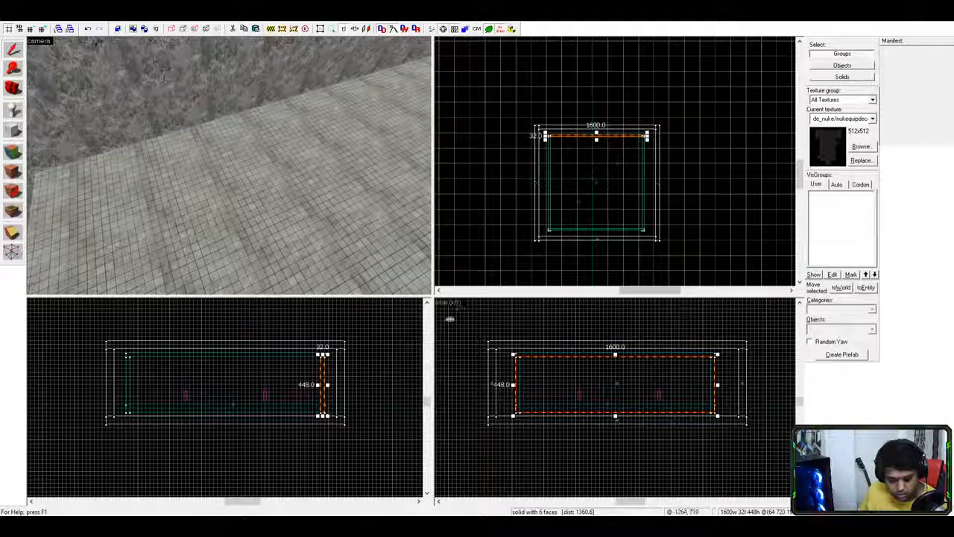
click(238, 414)
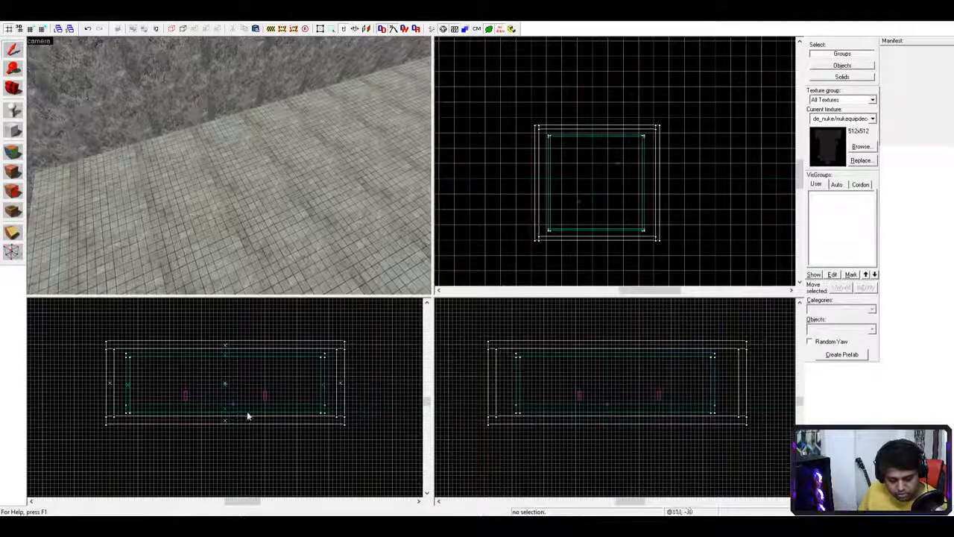
click(249, 415)
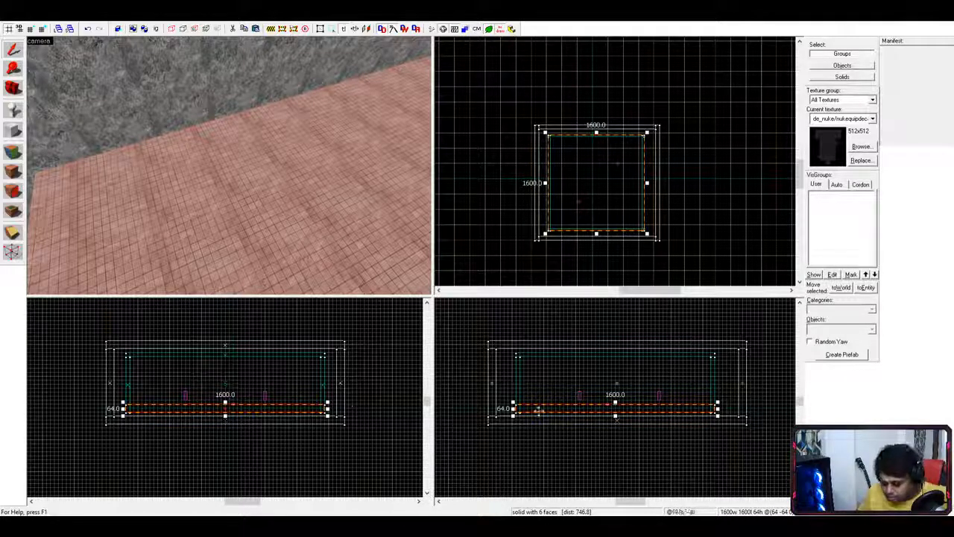
drag(716, 416, 693, 408)
drag(512, 408, 580, 392)
click(580, 396)
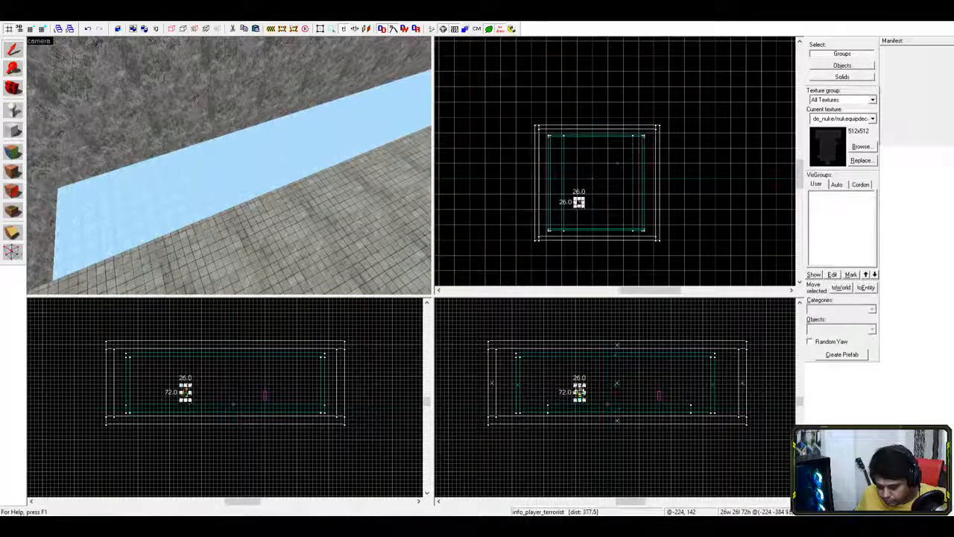
- Nudge the counter-terrorist and terrorist spawns slightly upward in the side view
click(659, 396)
drag(659, 395, 659, 386)
click(633, 400)
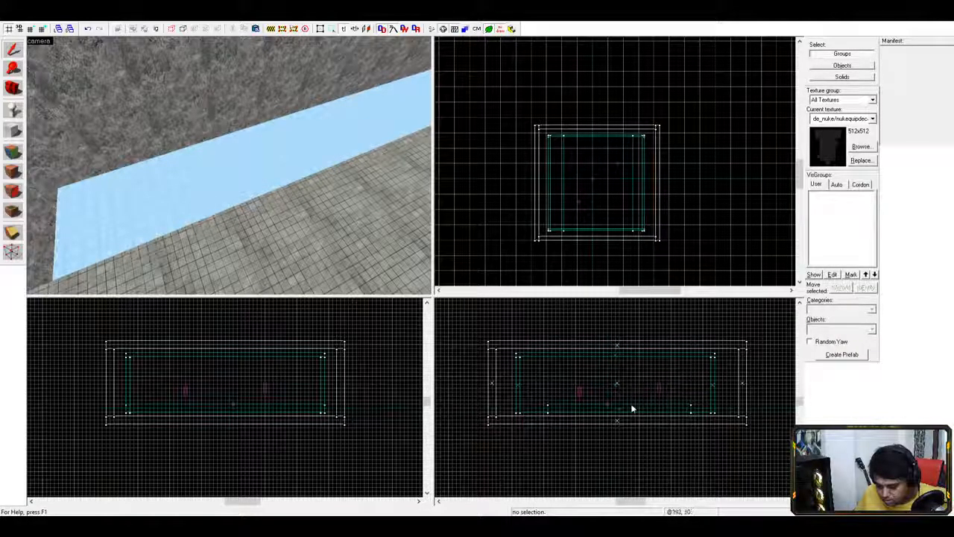
click(633, 400)
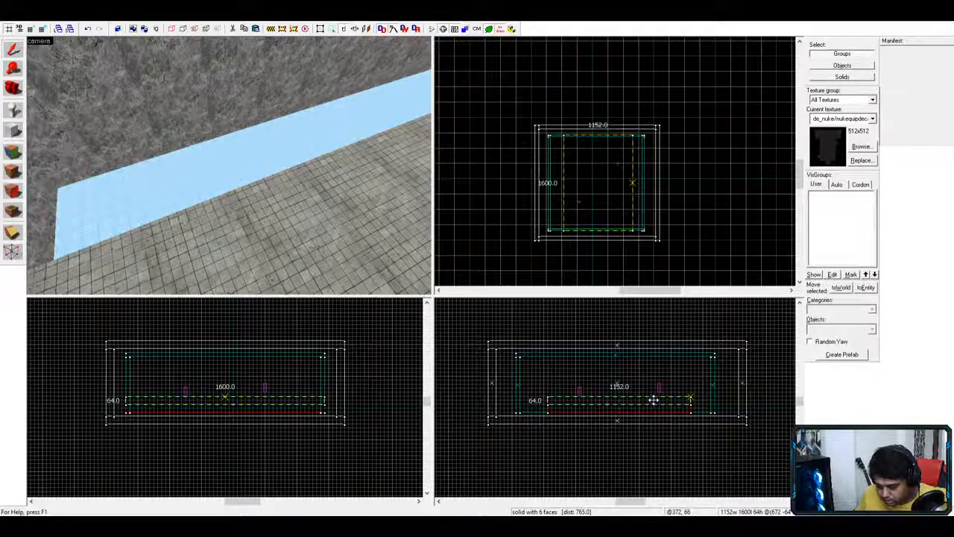
click(653, 400)
click(580, 395)
drag(580, 394, 579, 389)
click(671, 386)
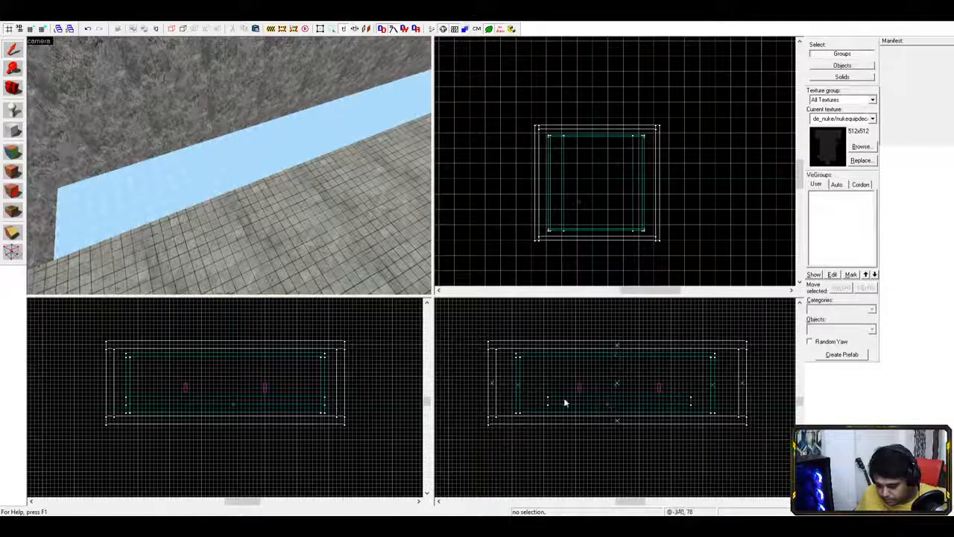
- Raise the floor slab one grid step and lift game_player_equip to match
click(560, 397)
drag(585, 399, 580, 384)
click(580, 387)
click(660, 387)
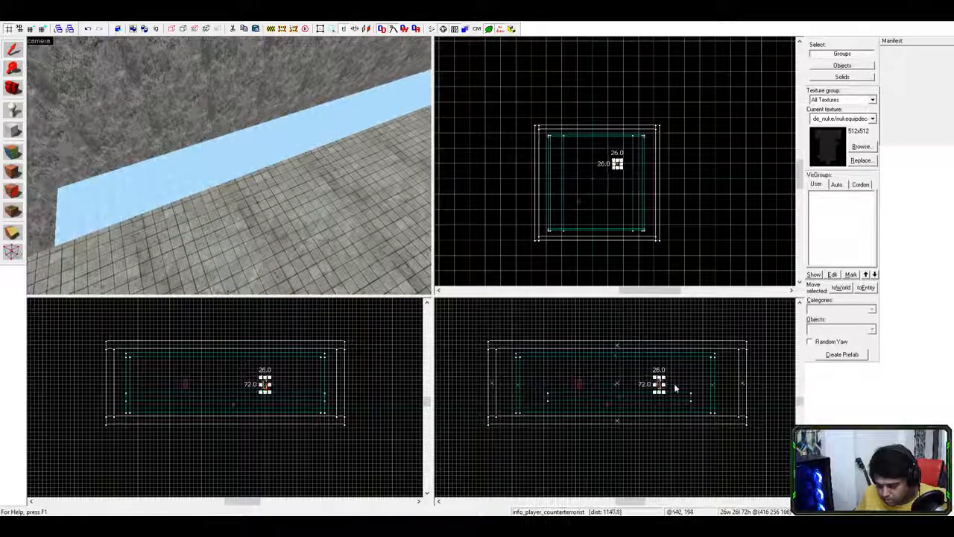
click(681, 387)
click(606, 404)
drag(606, 404, 605, 387)
click(657, 380)
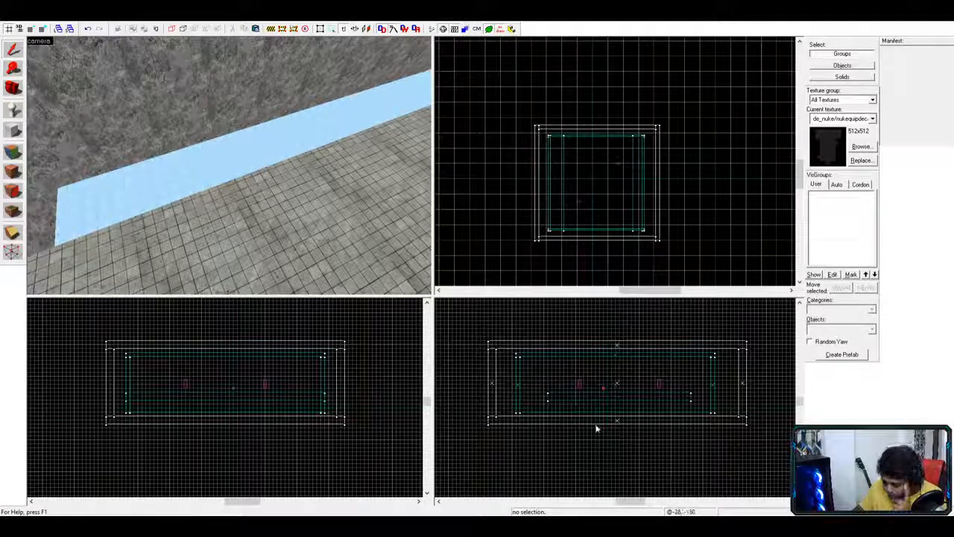
click(686, 410)
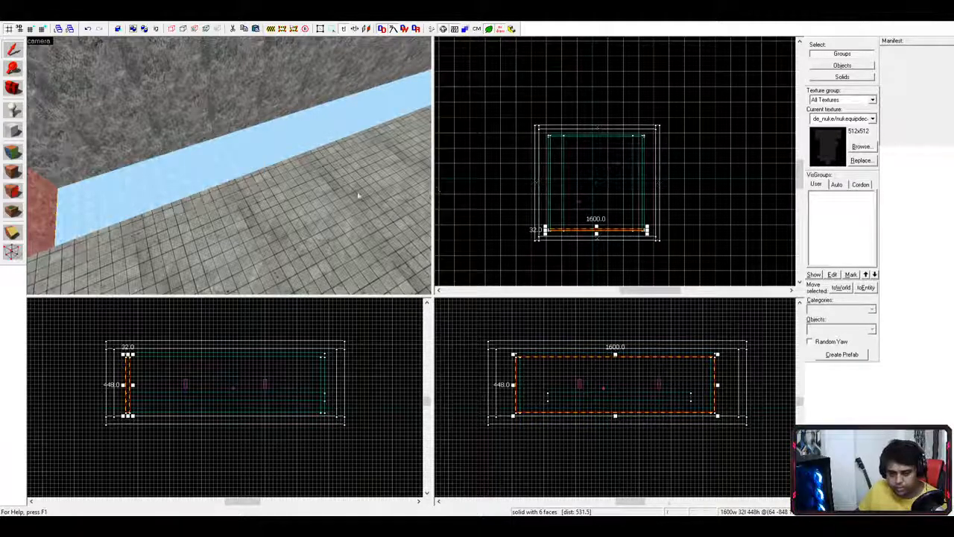
- Inspect the walls in 3D and hide the left-side wall from view
click(228, 164)
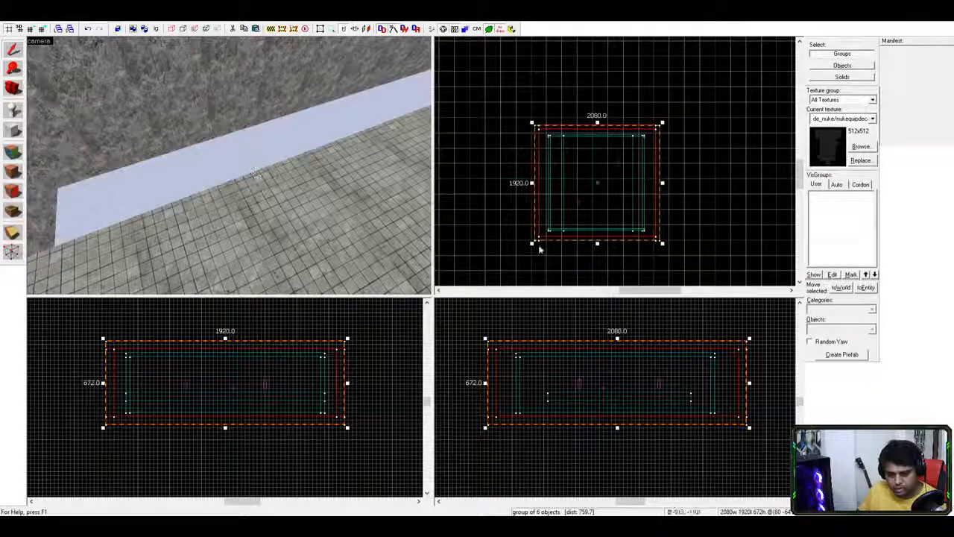
click(321, 189)
key(z)
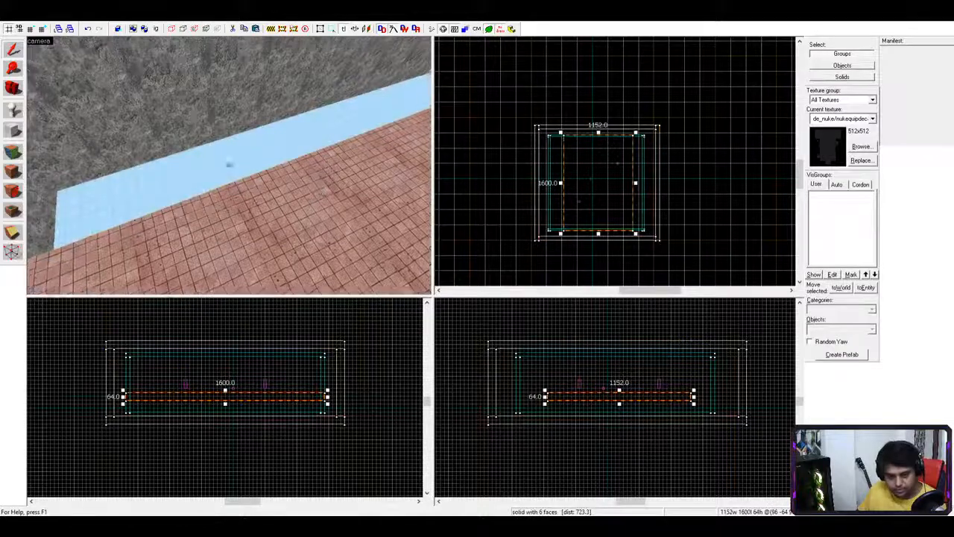
key(Escape)
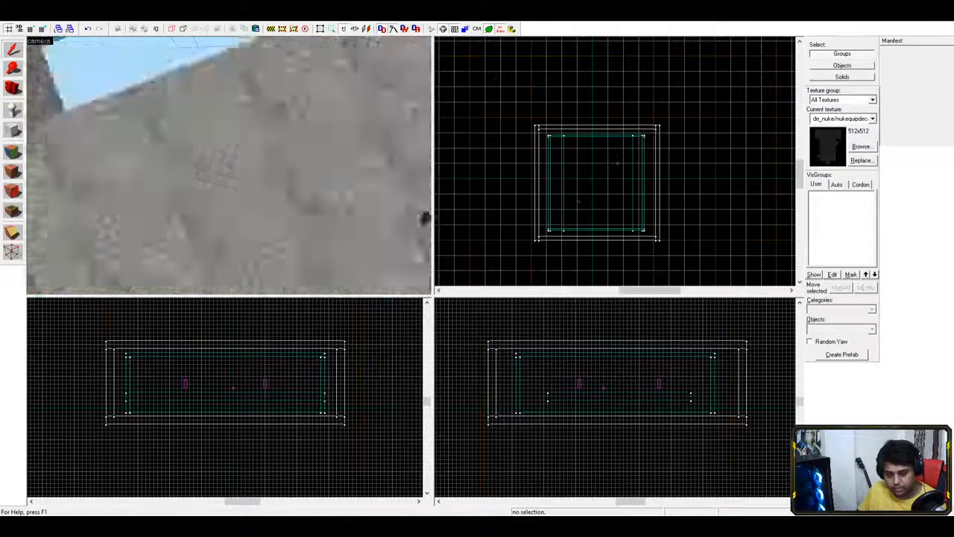
key(z)
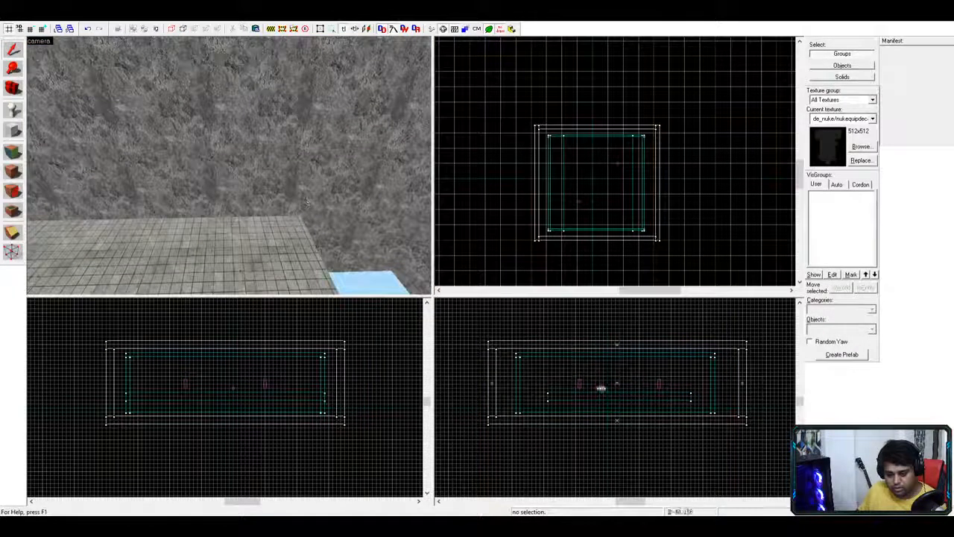
click(556, 411)
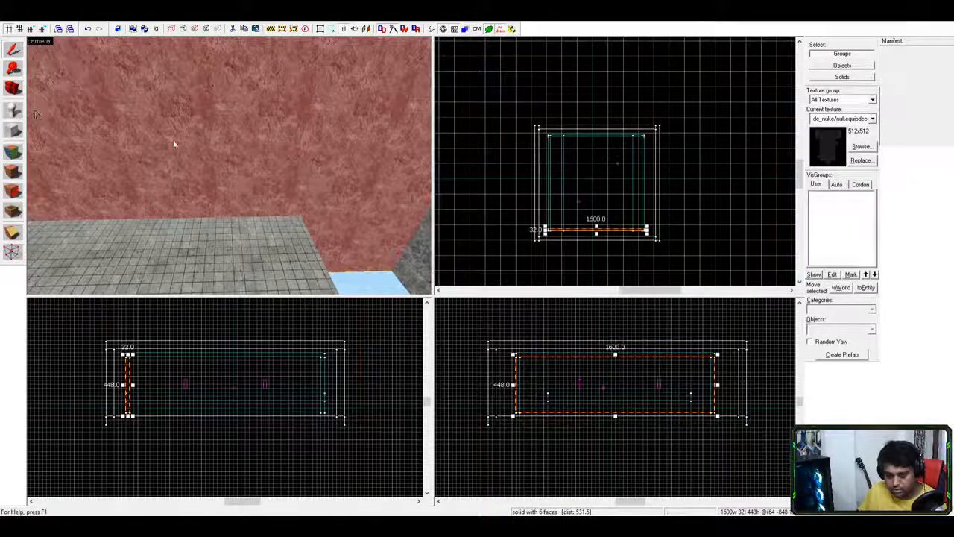
key(z)
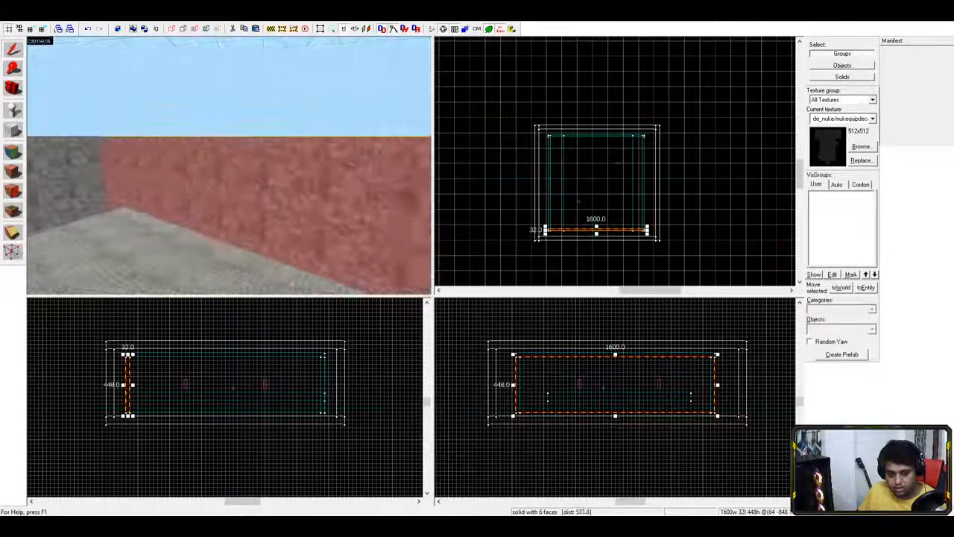
key(z)
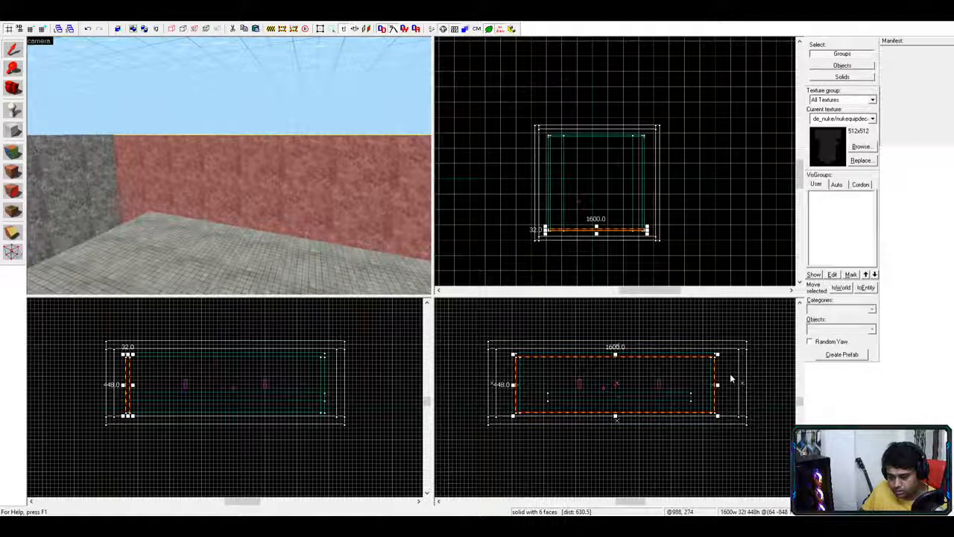
key(Delete)
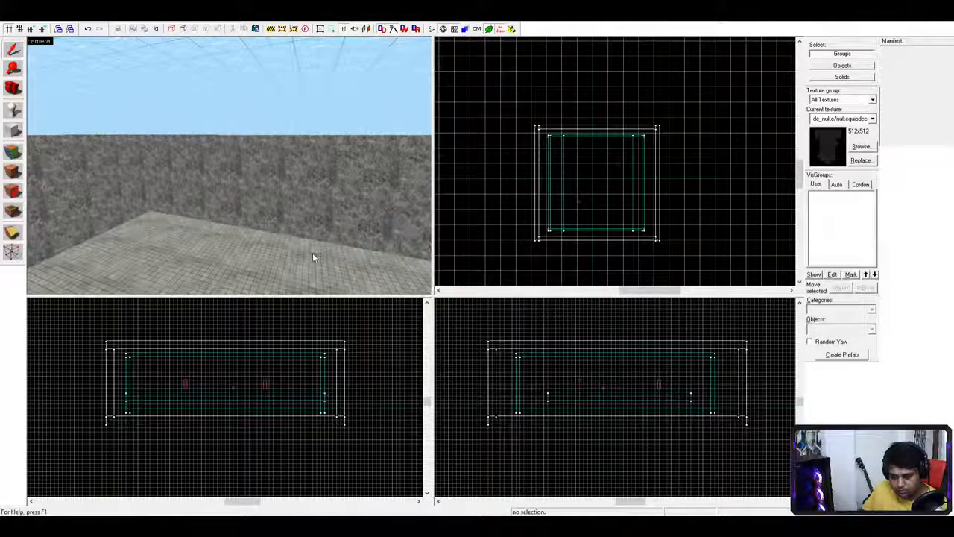
- Shorten the raised slab's length to 1344 units
click(161, 396)
drag(124, 403, 144, 395)
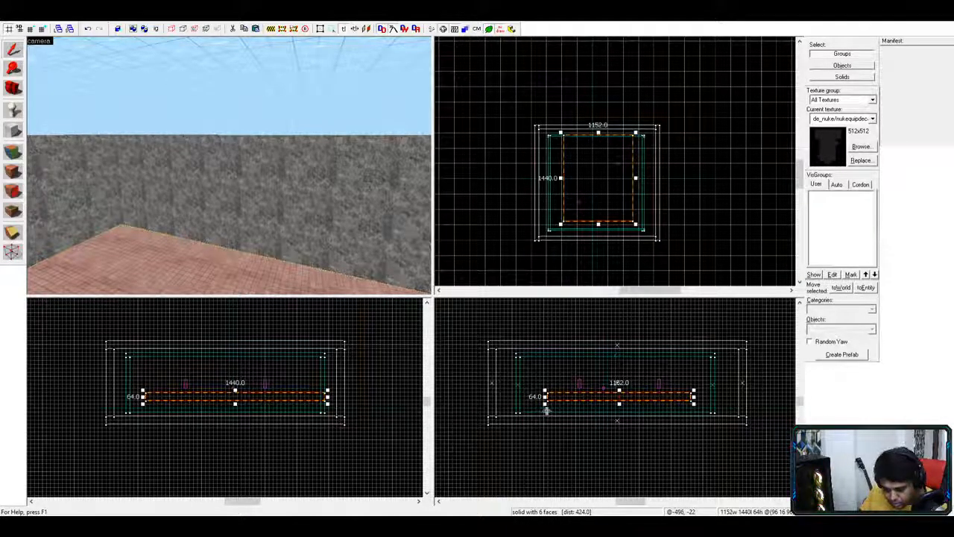
drag(144, 397, 160, 396)
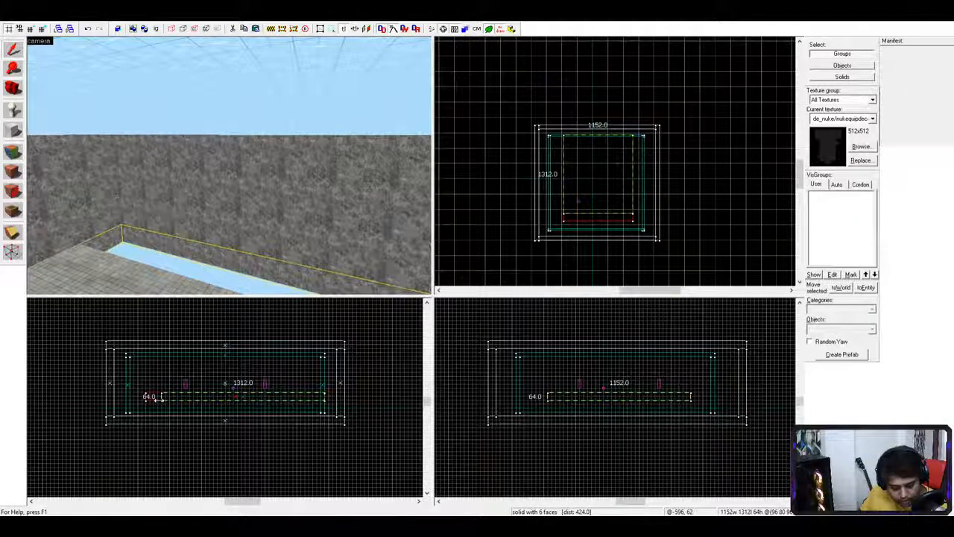
drag(159, 396, 154, 396)
key(Return)
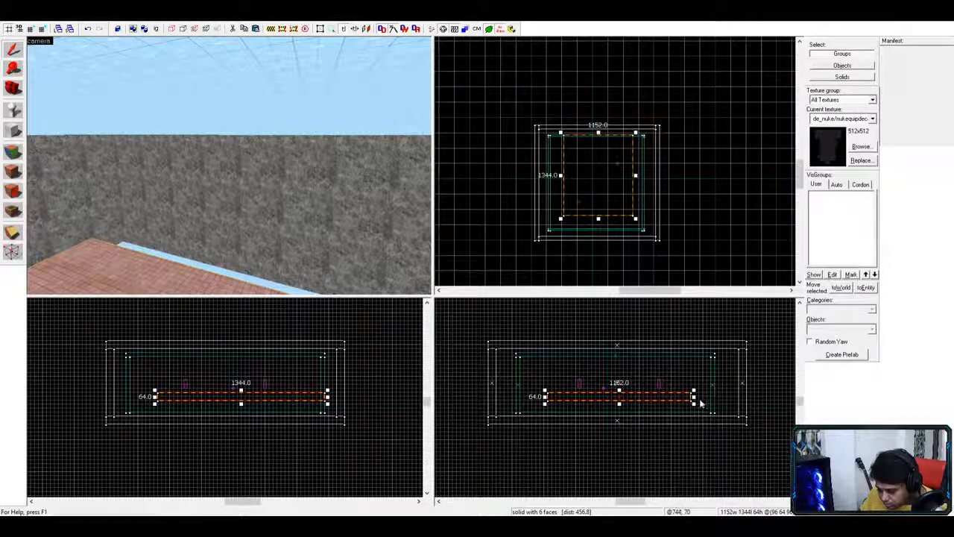
- Trim the slab's remaining edges, leaving it 1088 × 1120 units
drag(694, 396, 670, 411)
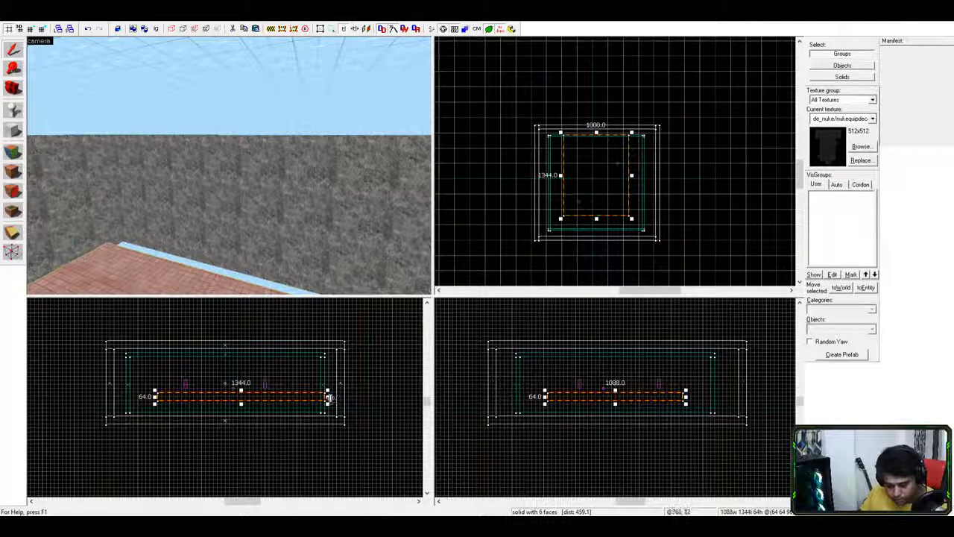
drag(326, 397, 298, 397)
key(Escape)
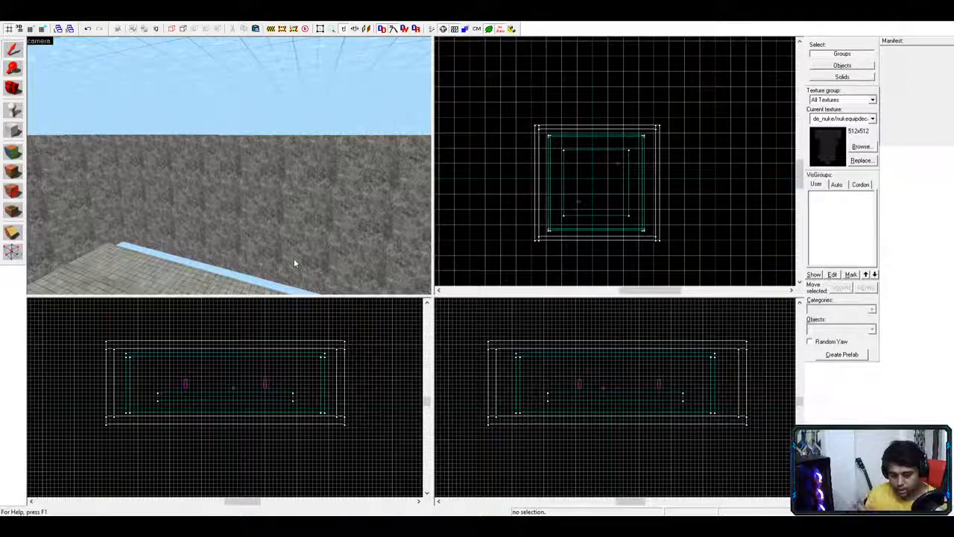
- Shorten the side wall from 448 to 416 units tall
scroll(276, 253, down, 2)
key(a)
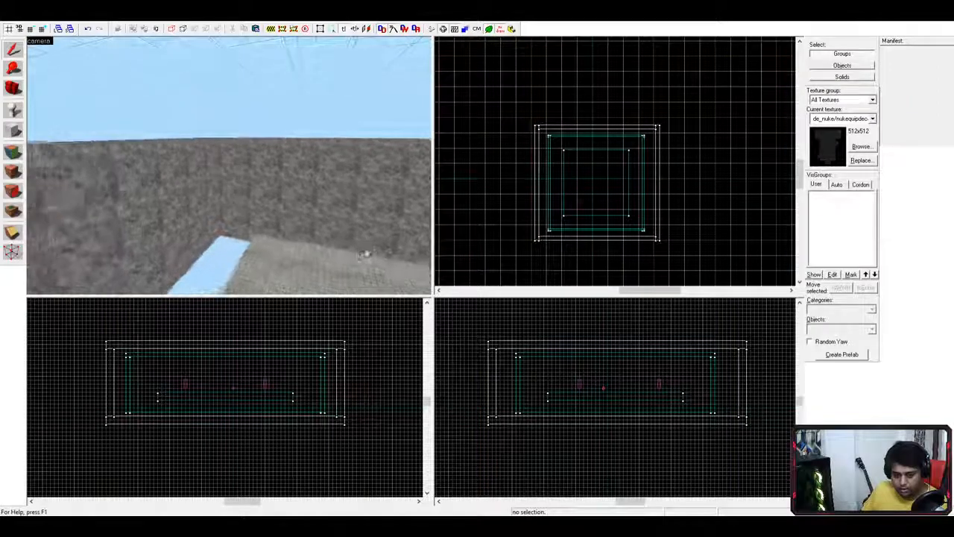
key(w)
key(w)
key(s)
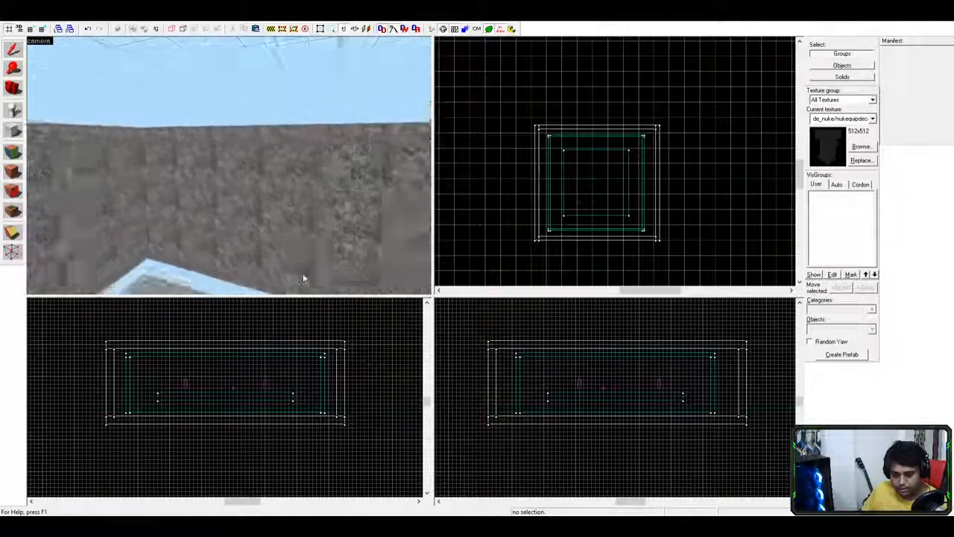
key(w)
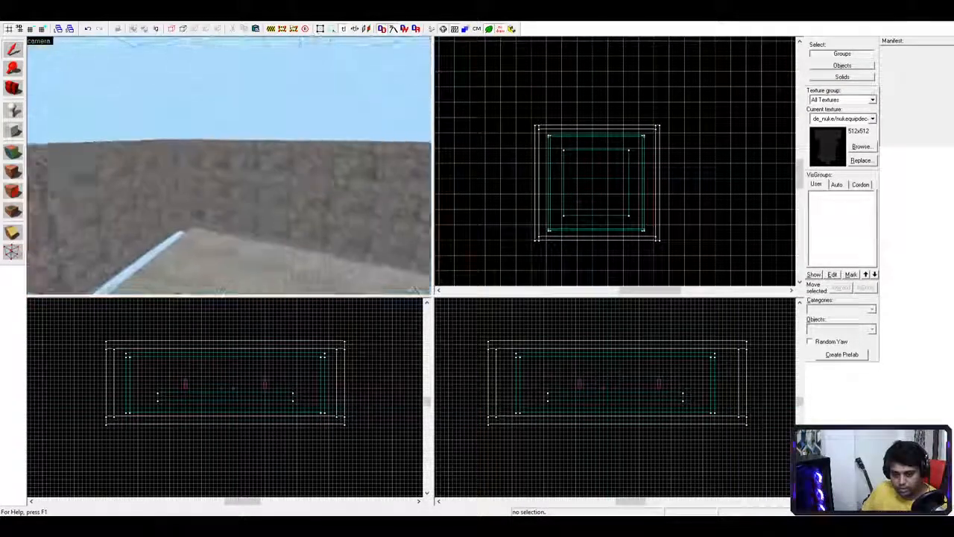
key(s)
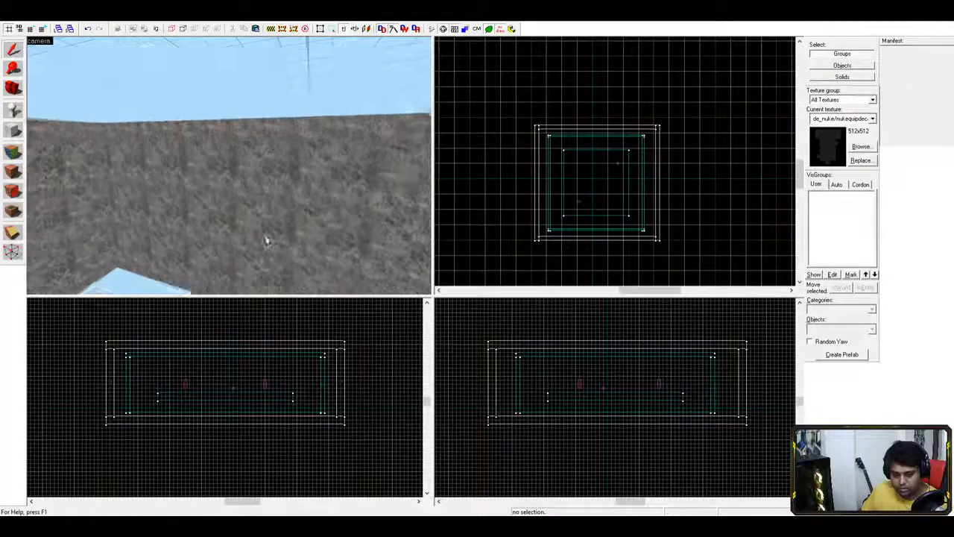
scroll(311, 254, down, 10)
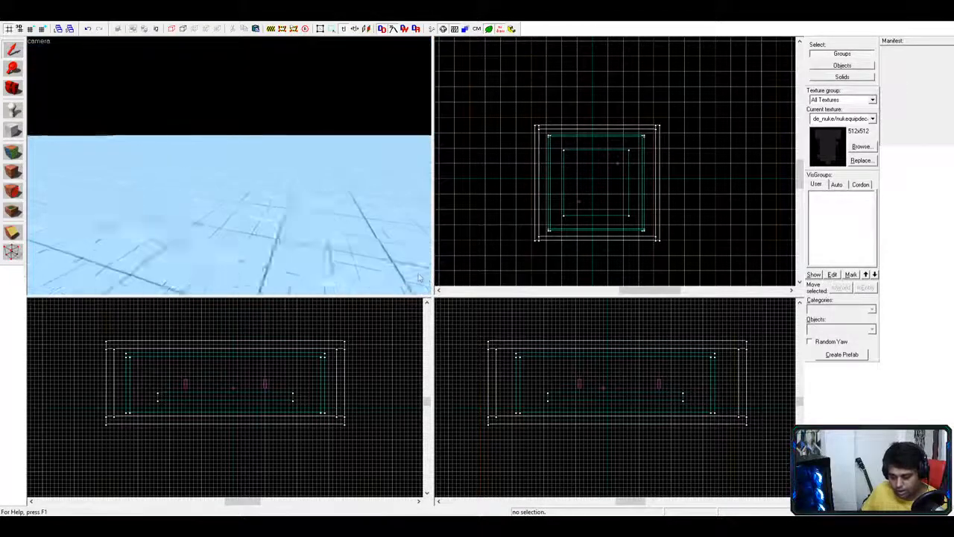
scroll(311, 253, up, 10)
click(637, 412)
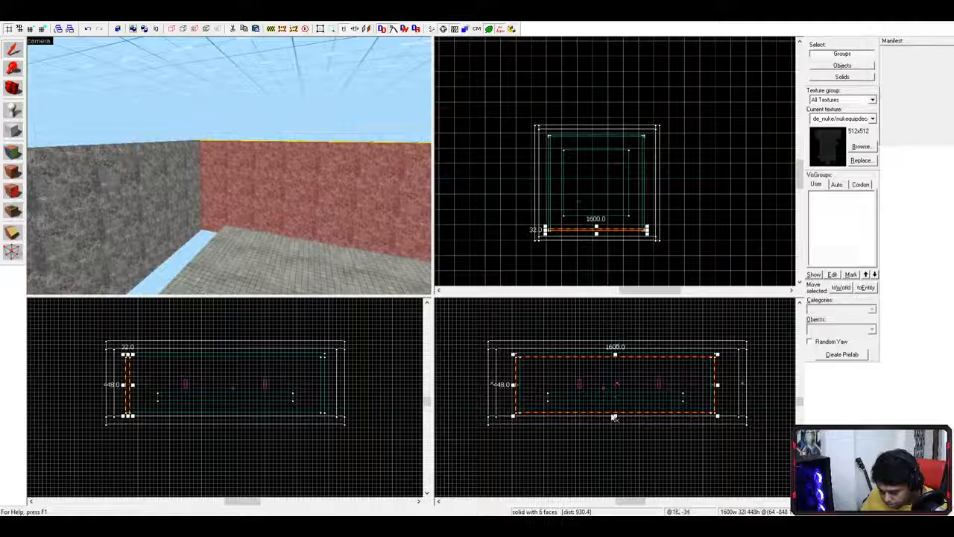
drag(616, 416, 614, 413)
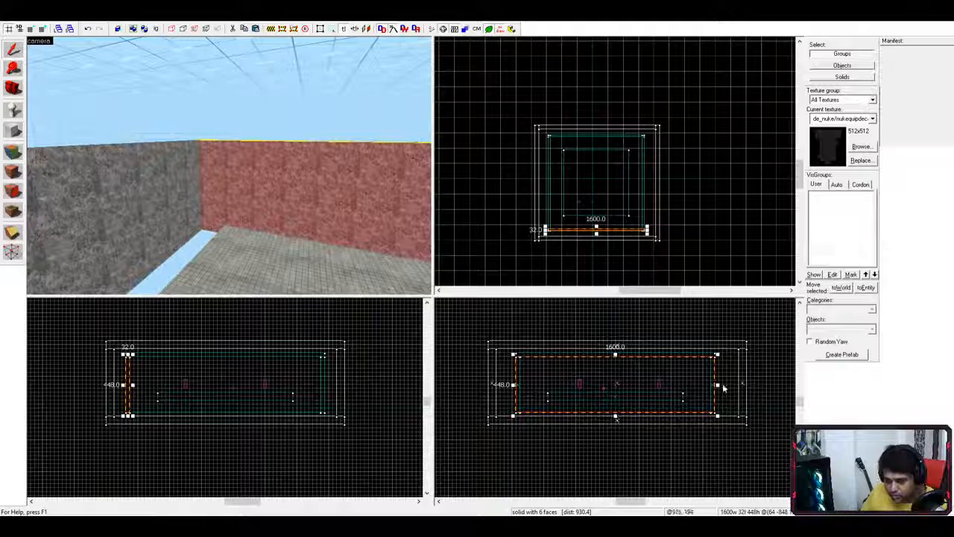
- Fly the 3D camera toward the red wall and deselect the wall strip
key(d)
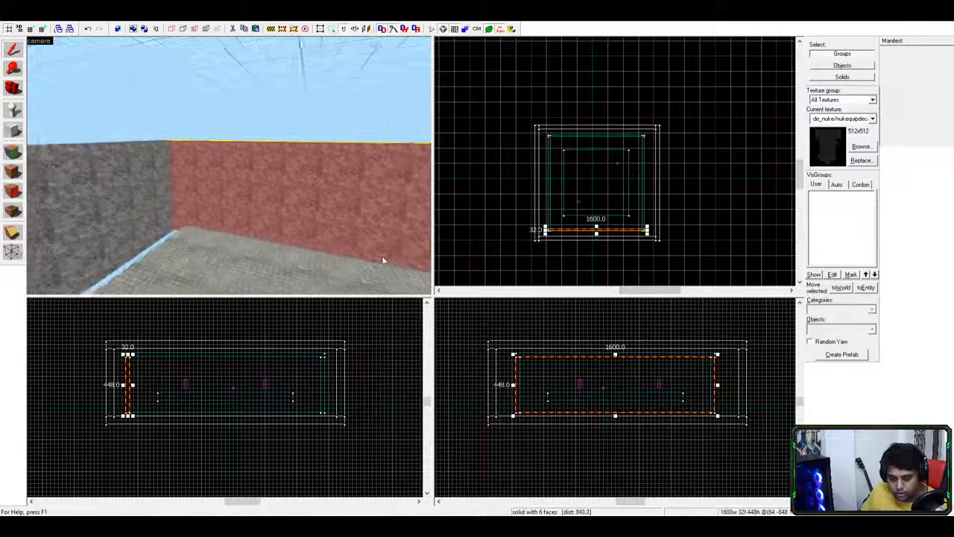
key(z)
key(w)
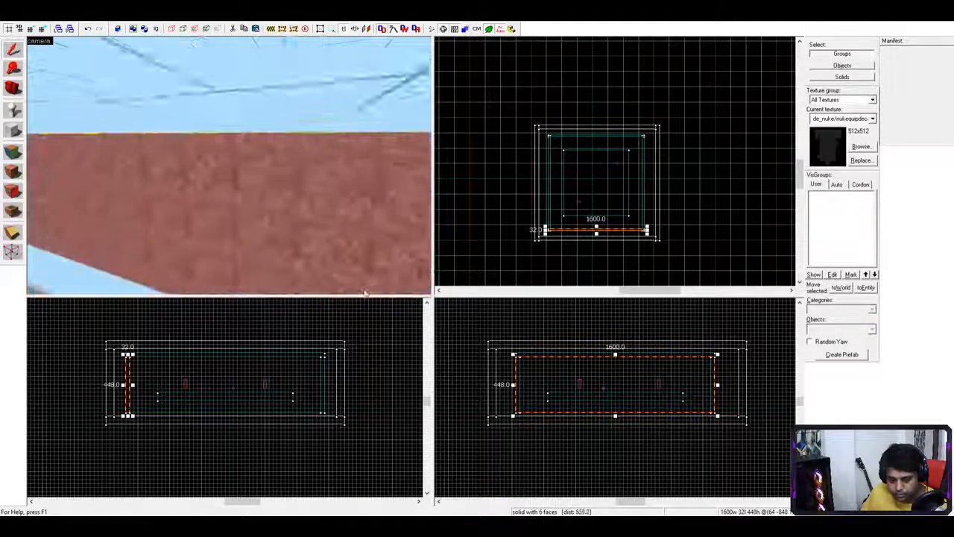
key(z)
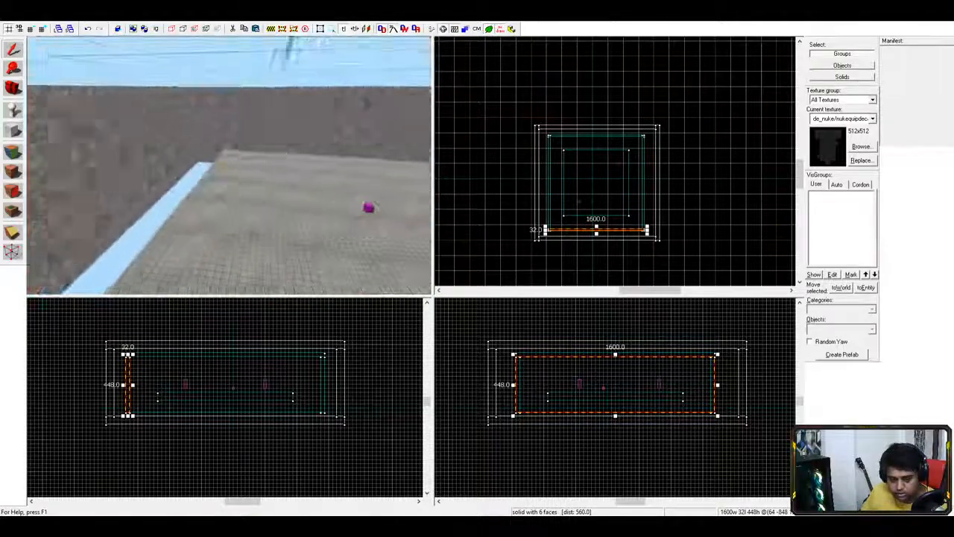
key(z)
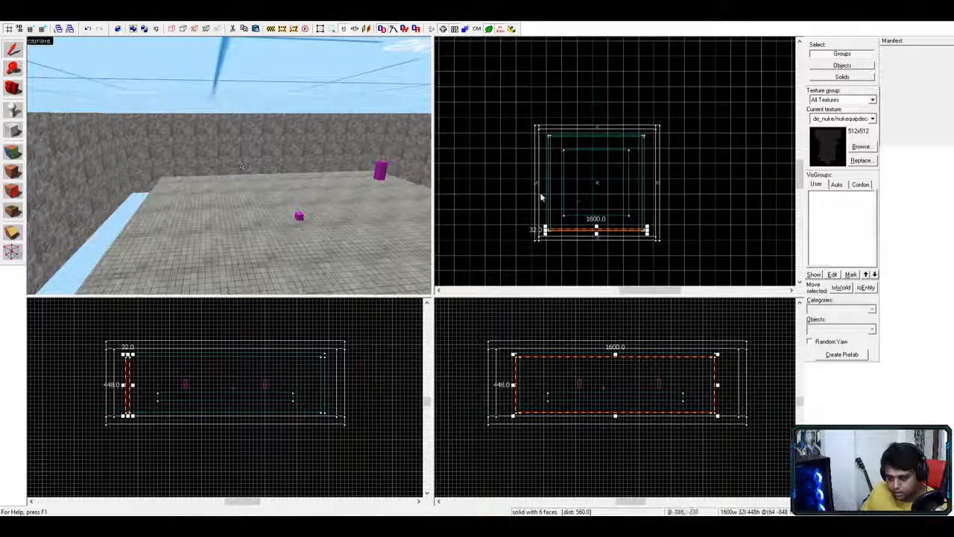
click(691, 234)
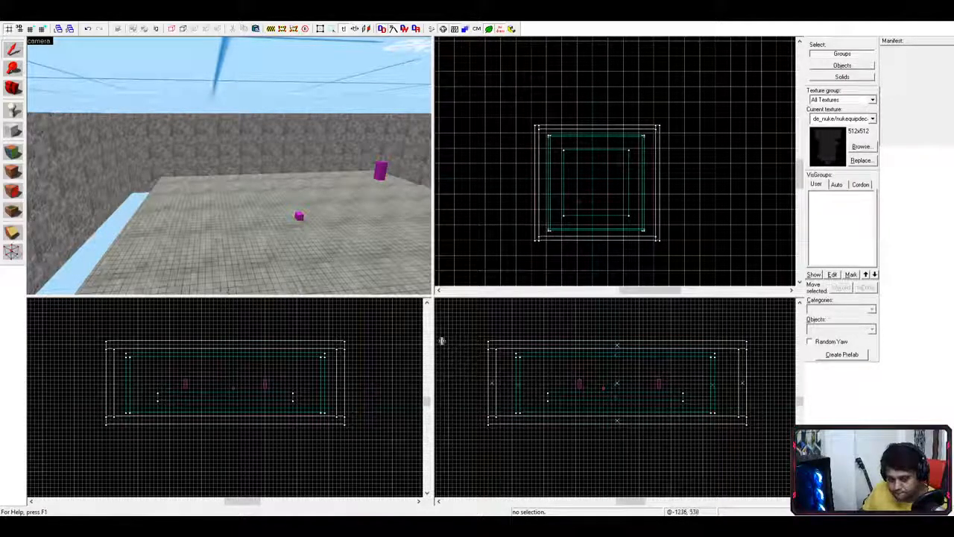
- Fly and turn the 3D camera into the room toward the player model
key(a)
key(a)
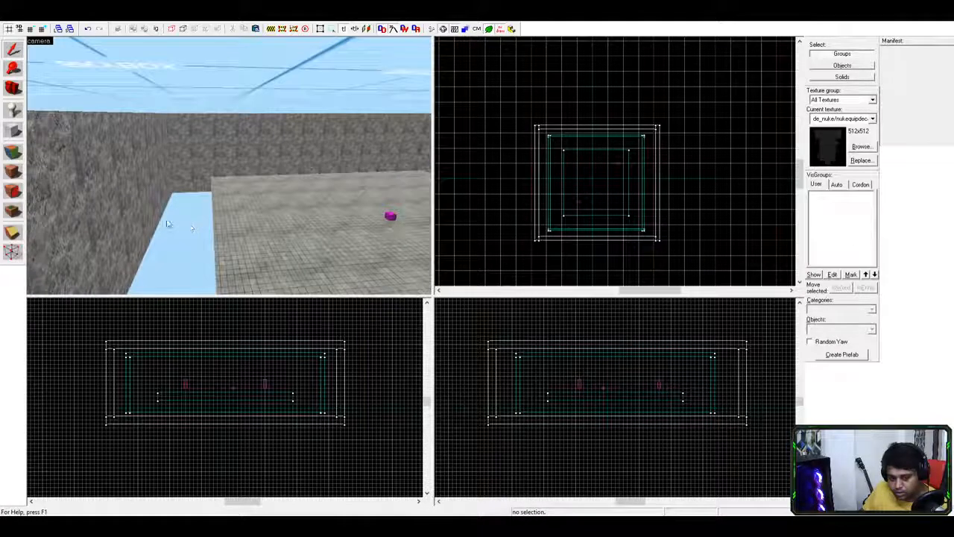
key(d)
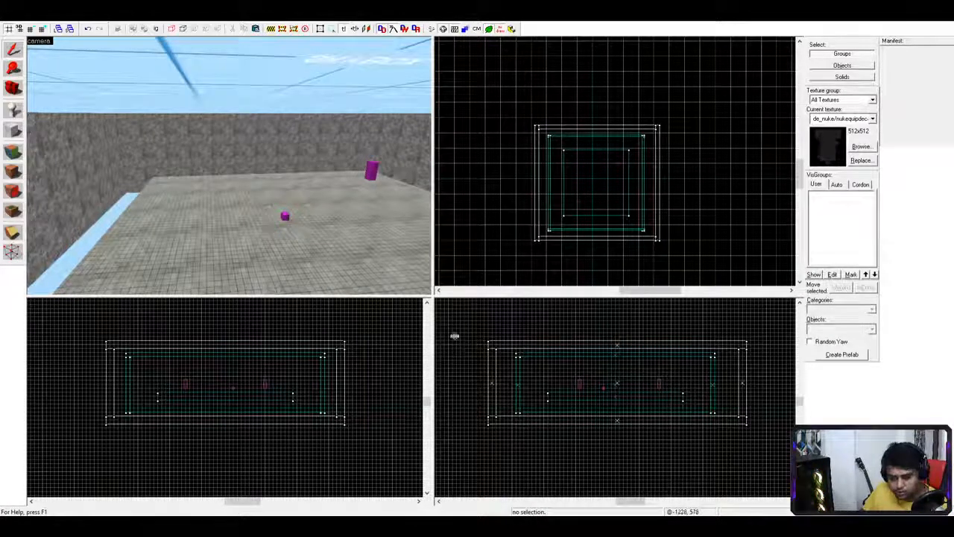
key(a)
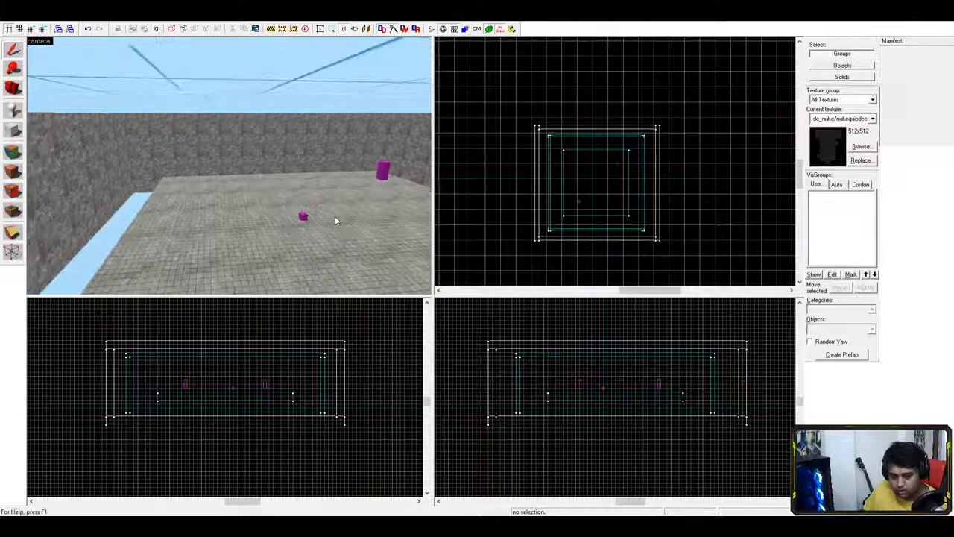
scroll(294, 247, down, 8)
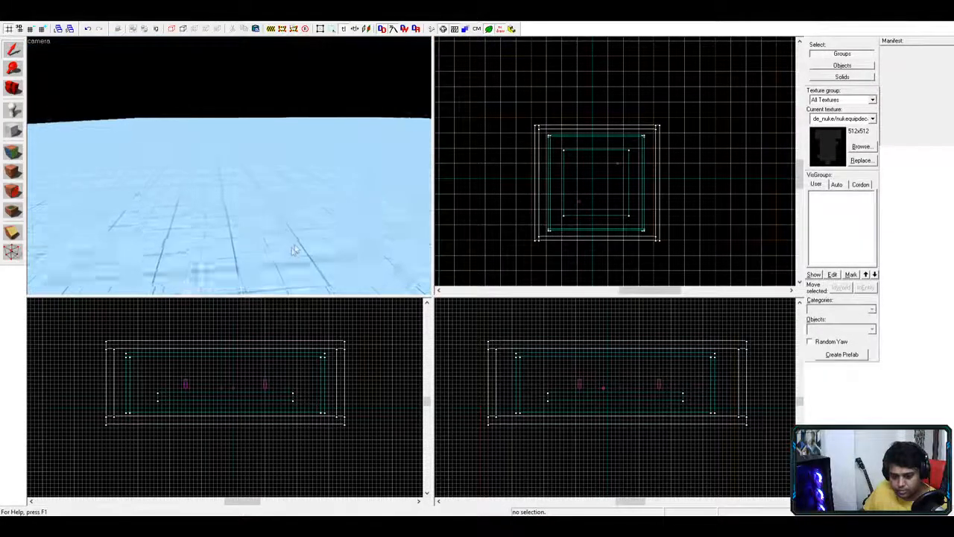
scroll(292, 248, up, 9)
key(w)
mouse_move(291, 231)
middle_down()
mouse_move(370, 230)
mouse_move(257, 203)
mouse_move(306, 221)
middle_up()
scroll(268, 207, down, 3)
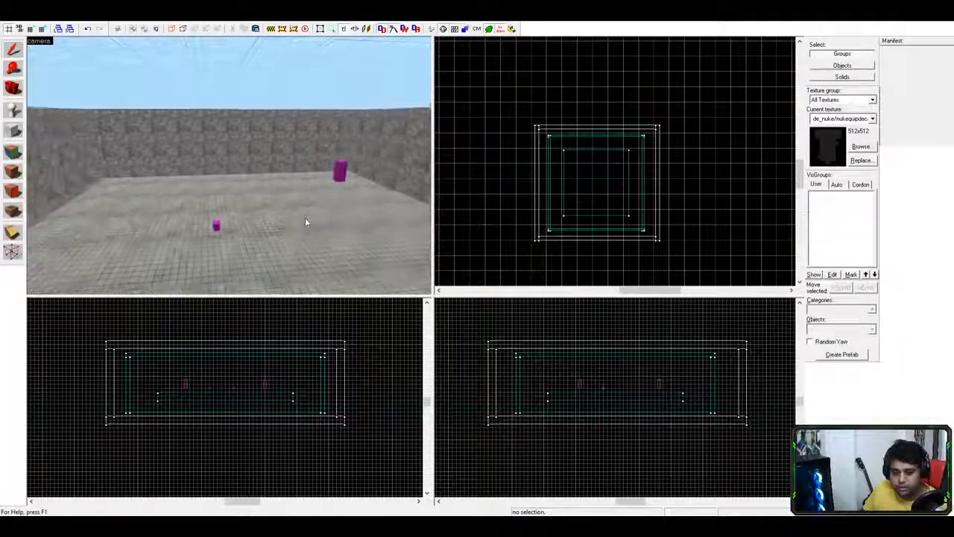
scroll(306, 221, down, 6)
scroll(327, 252, up, 10)
mouse_move(336, 257)
middle_down()
mouse_move(353, 255)
mouse_move(258, 261)
mouse_move(349, 258)
middle_up()
- Select the skybox group, then the floor brush, and deselect everything
click(258, 261)
click(223, 217)
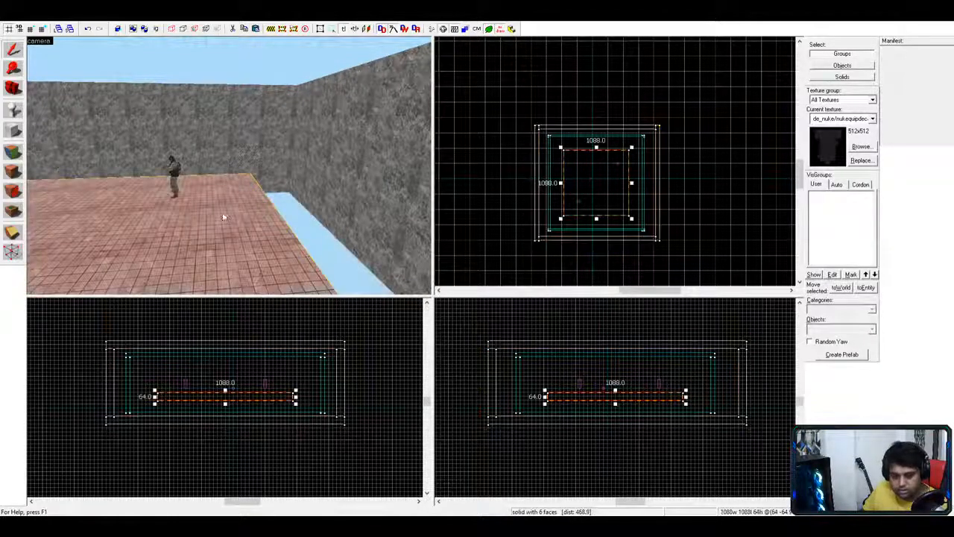
scroll(283, 223, down, 3)
mouse_move(283, 223)
middle_down()
mouse_move(332, 228)
mouse_move(332, 243)
mouse_move(304, 229)
middle_up()
scroll(332, 243, up, 4)
scroll(334, 240, down, 4)
key(Escape)
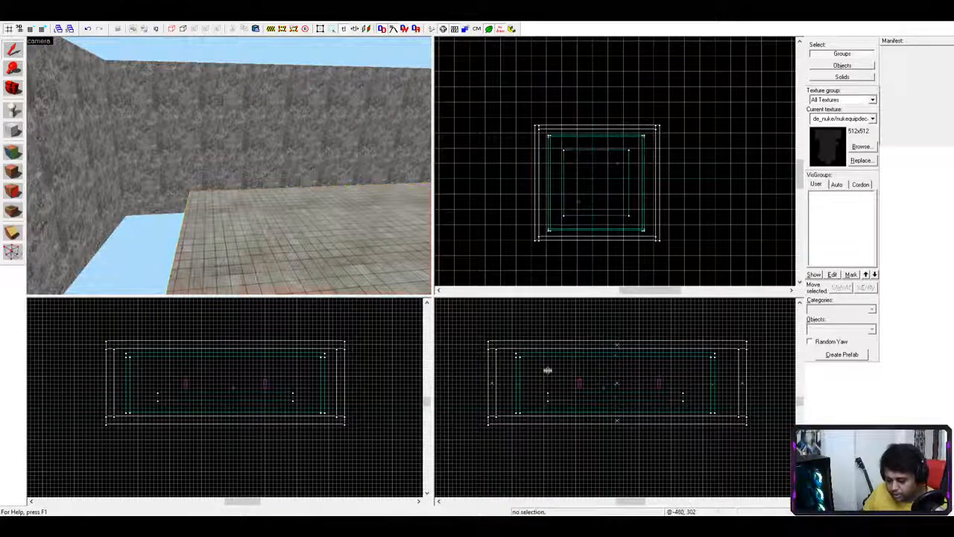
- Switch to the Block tool for drawing new brushes
scroll(217, 94, down, 4)
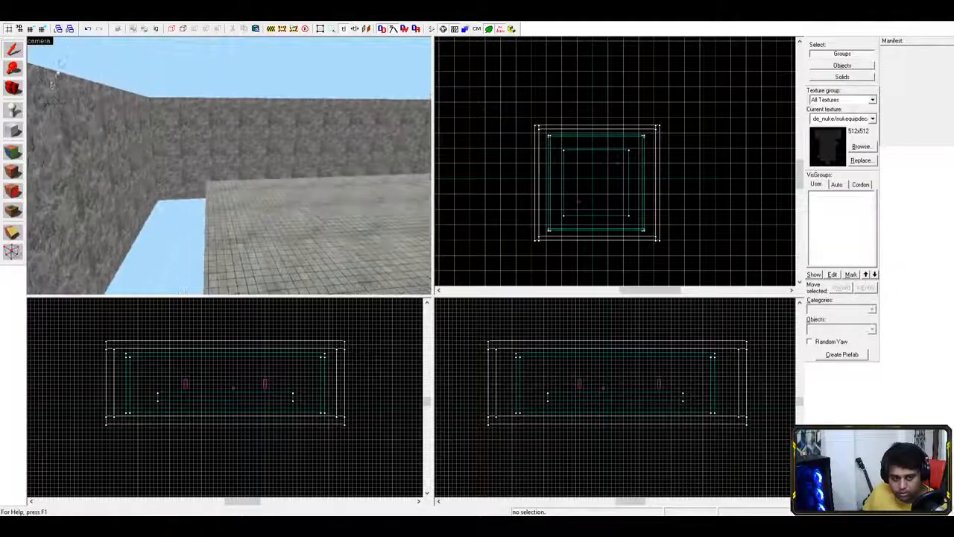
click(15, 131)
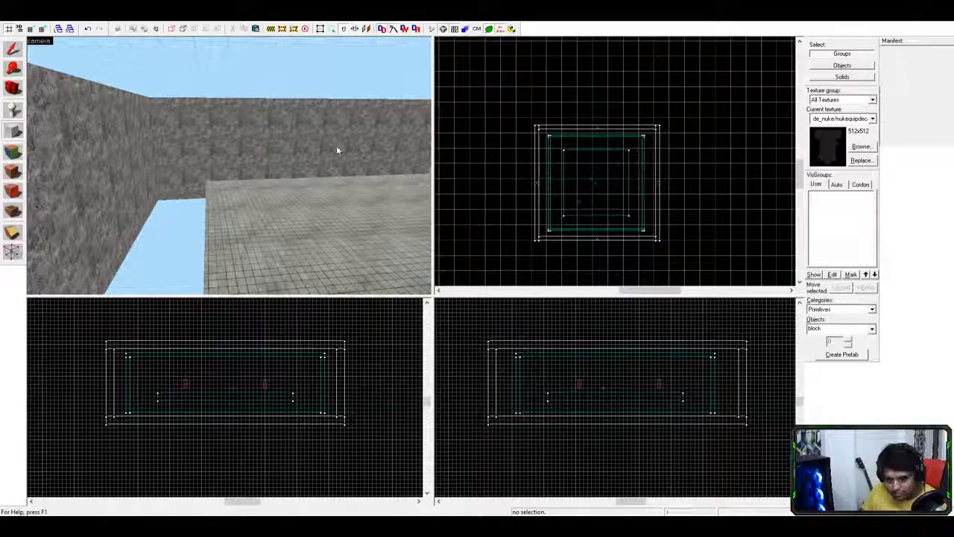
key(shift+s)
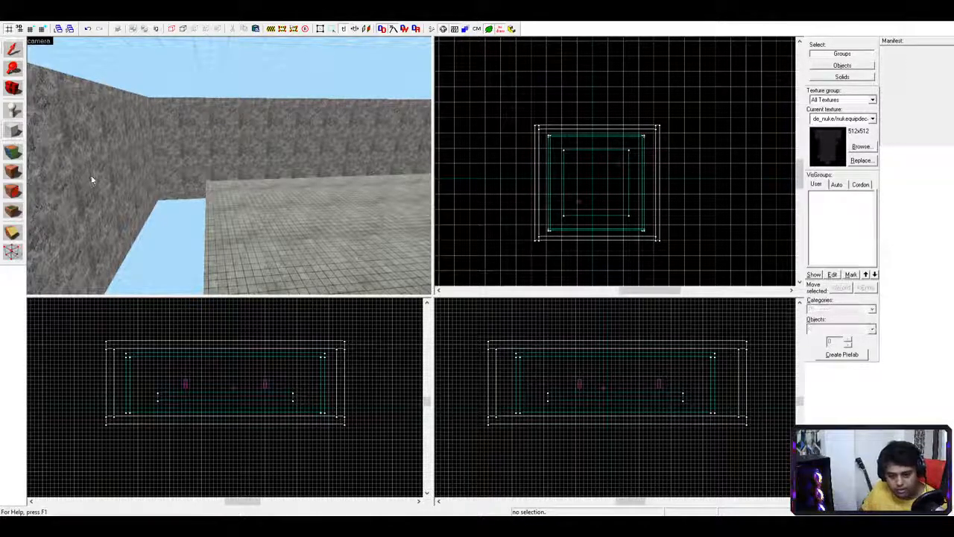
click(13, 134)
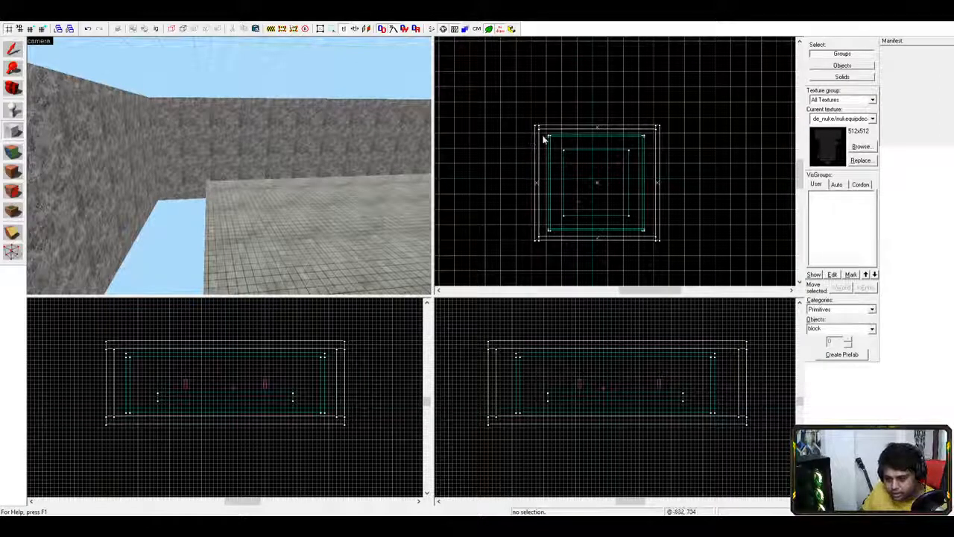
- Create a 1600 × 1600 block, 64 units thick, lowered to floor level
drag(549, 138, 647, 234)
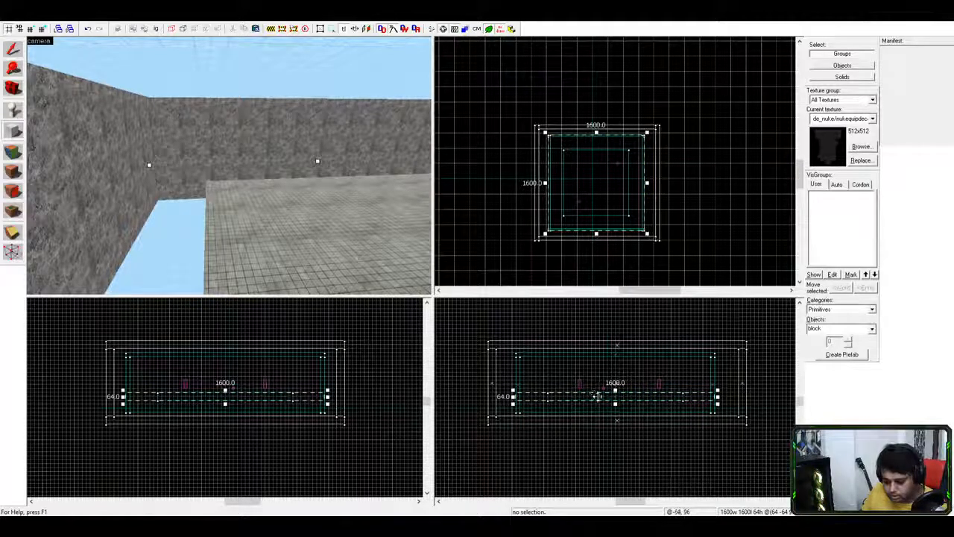
drag(596, 393, 596, 406)
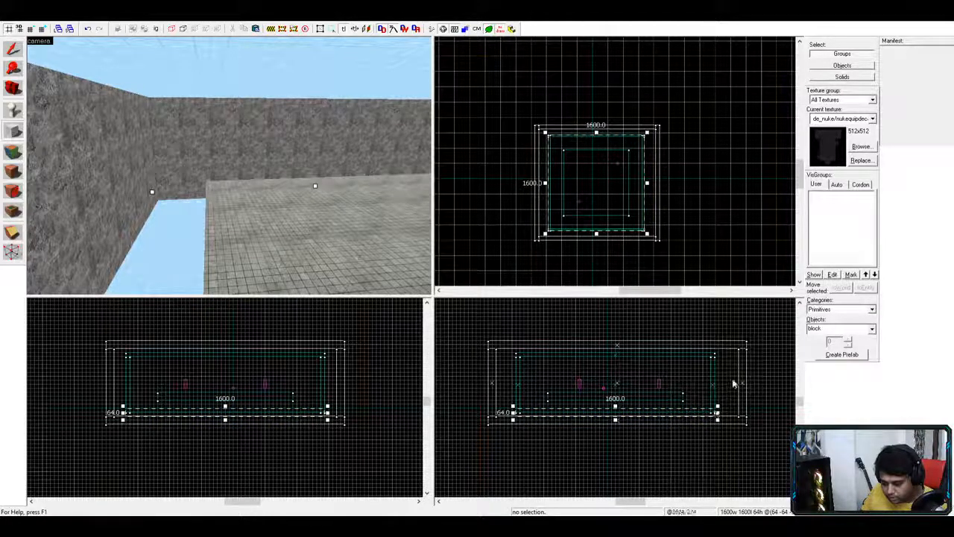
key(Return)
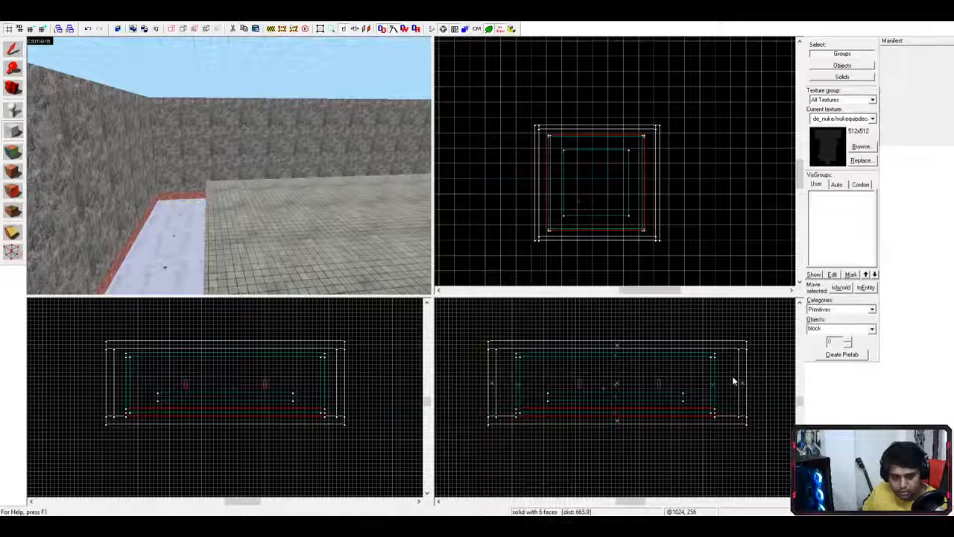
- Fly the 3D camera over the new floor block to inspect it along the wall
key(z)
key(w)
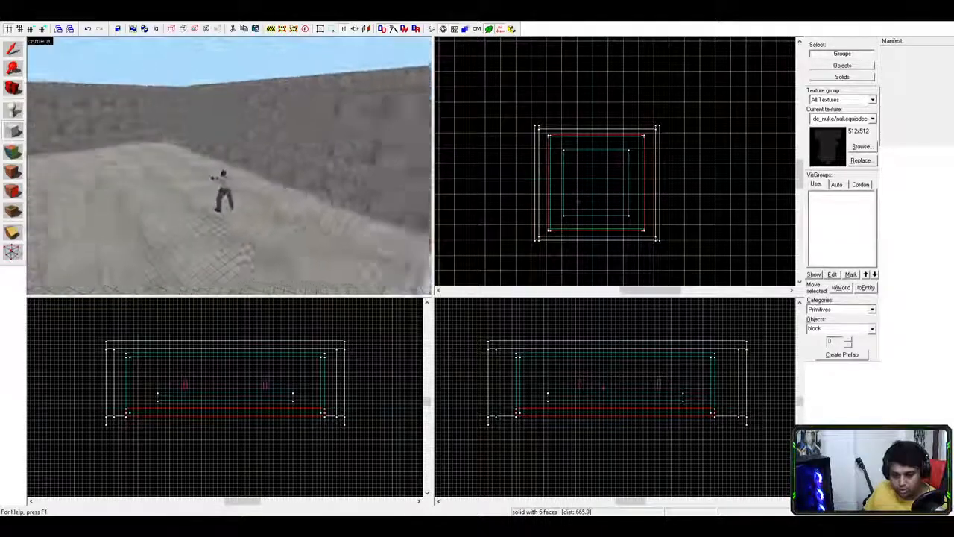
key(w)
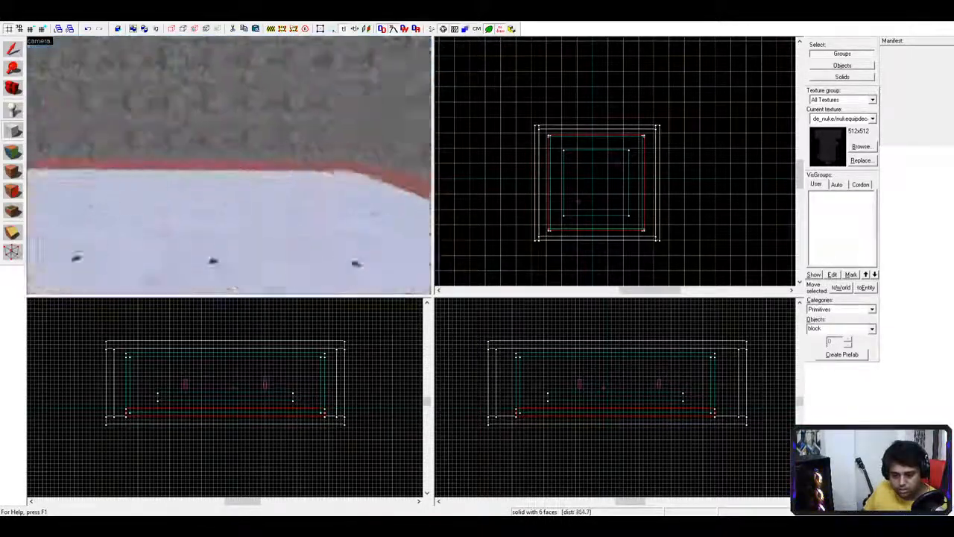
key(w)
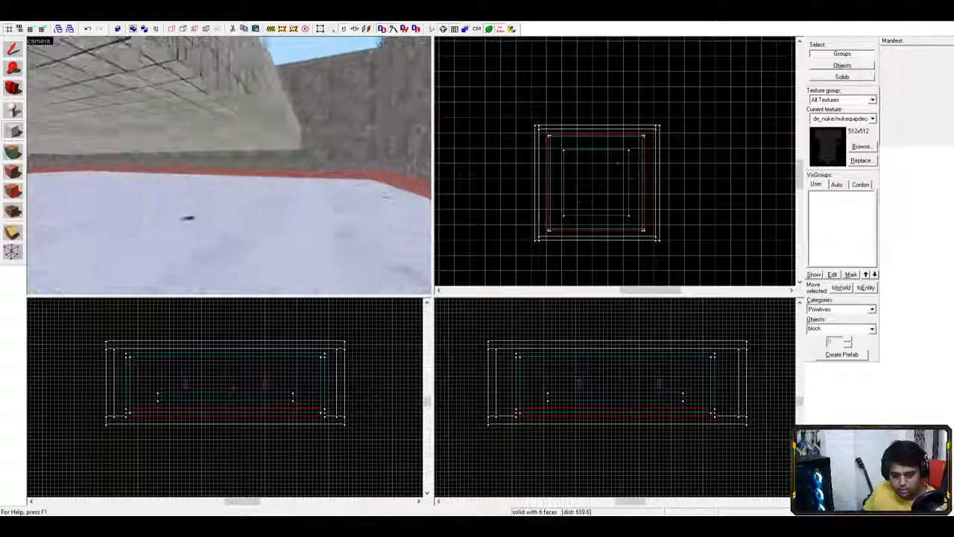
key(w)
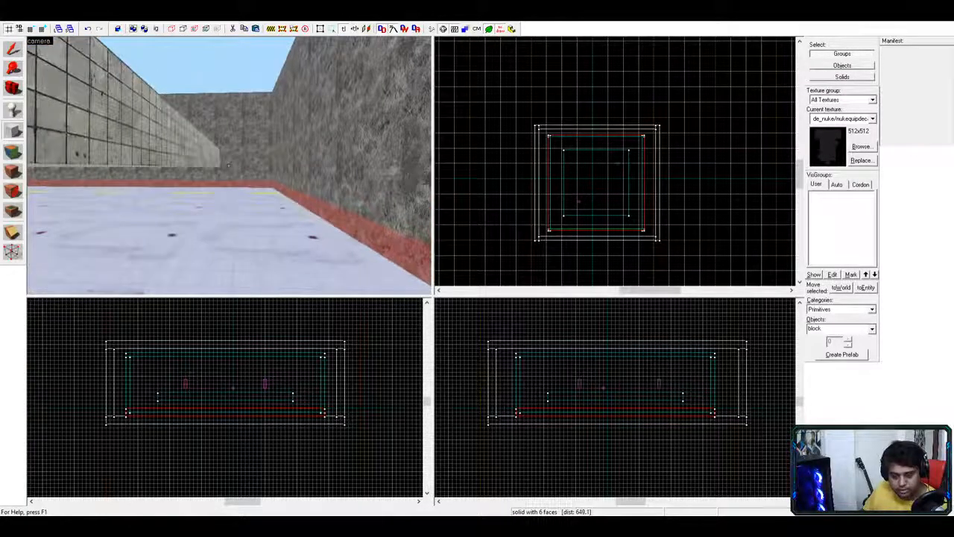
key(w)
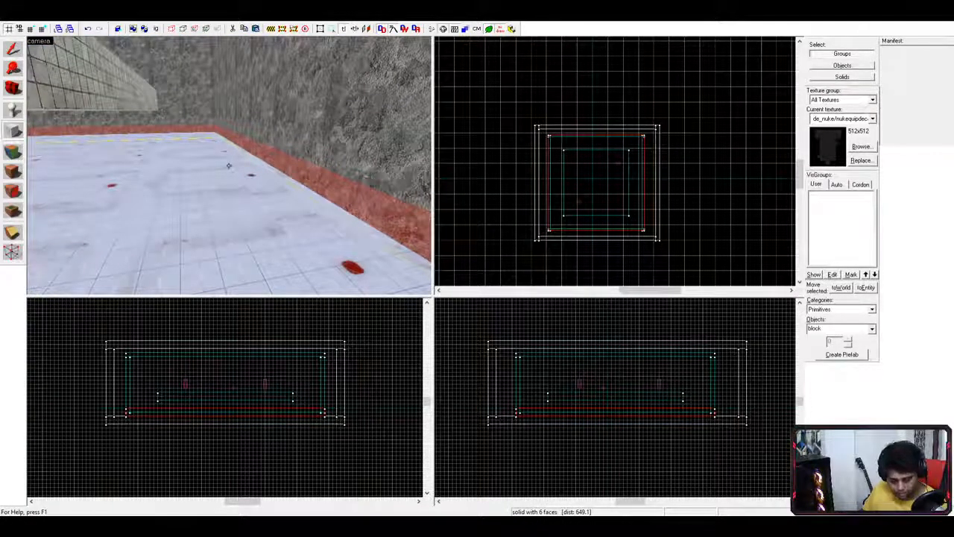
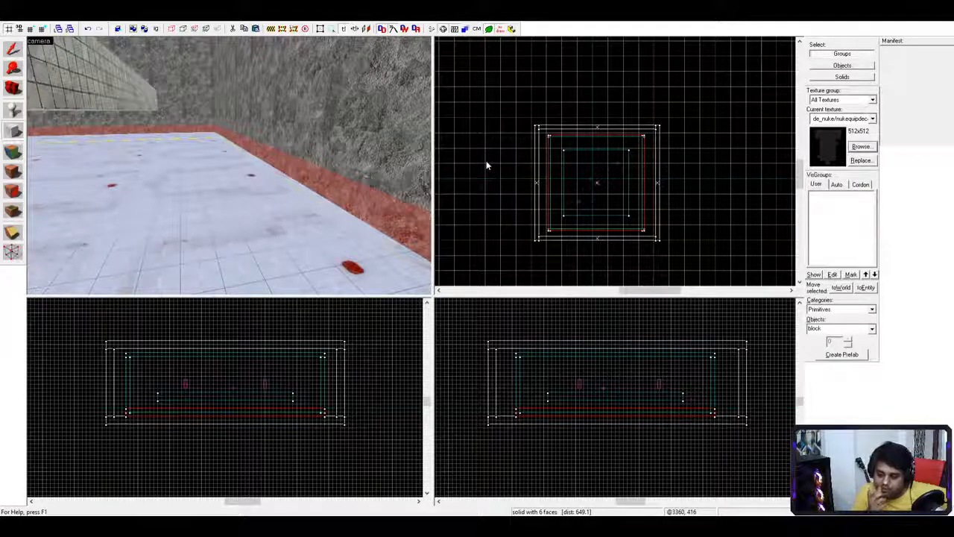
- Apply editor/env_fire to the floor strip, then replace it with effects/fire_cloud1 and check it in 3D
double_click(316, 103)
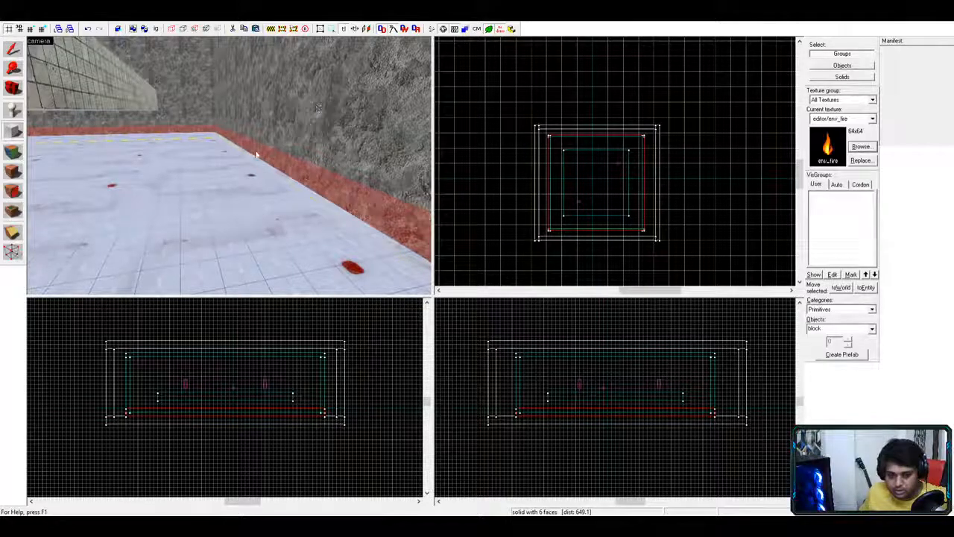
click(19, 171)
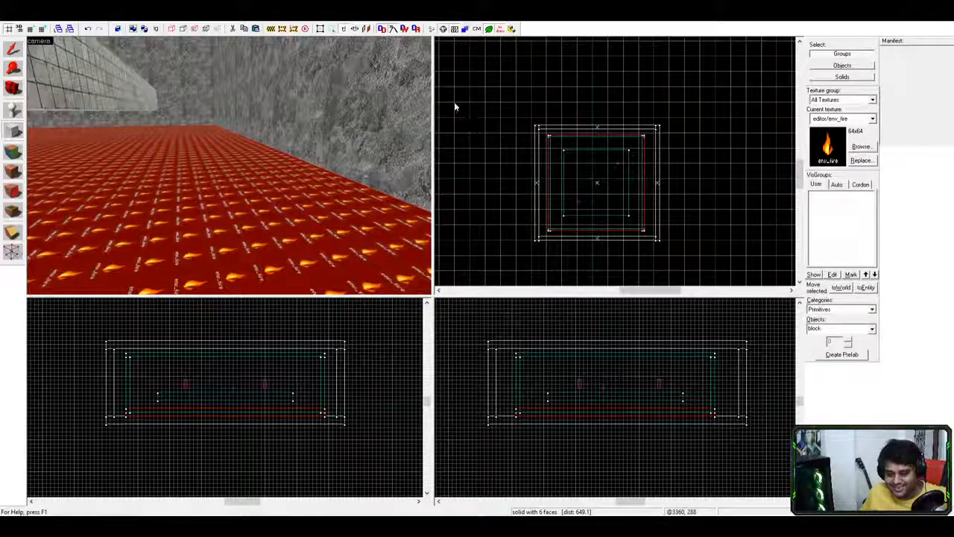
double_click(480, 307)
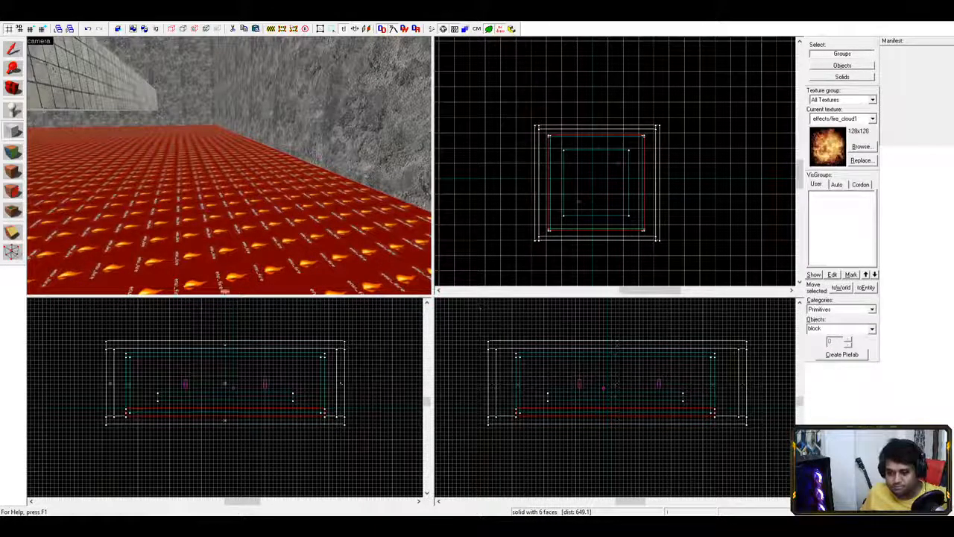
click(13, 173)
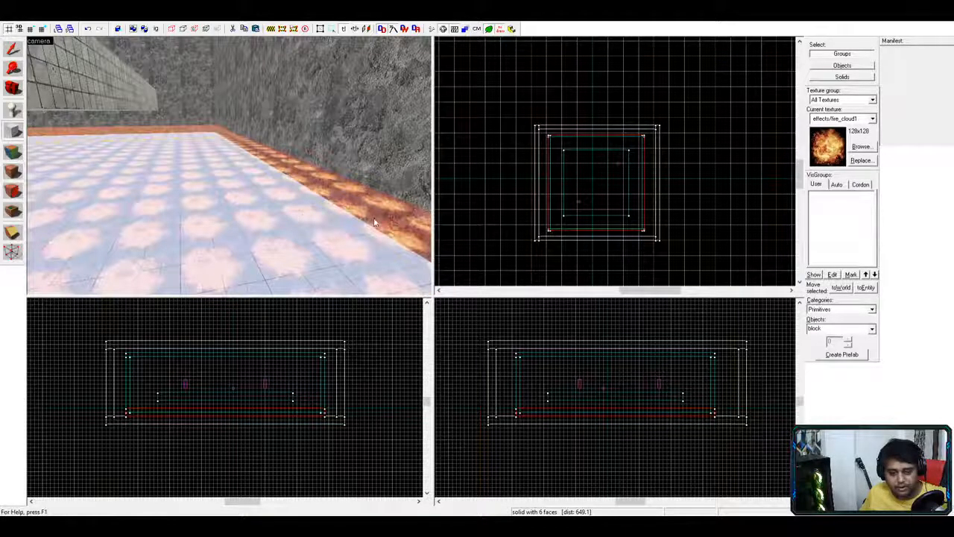
scroll(395, 225, down, 5)
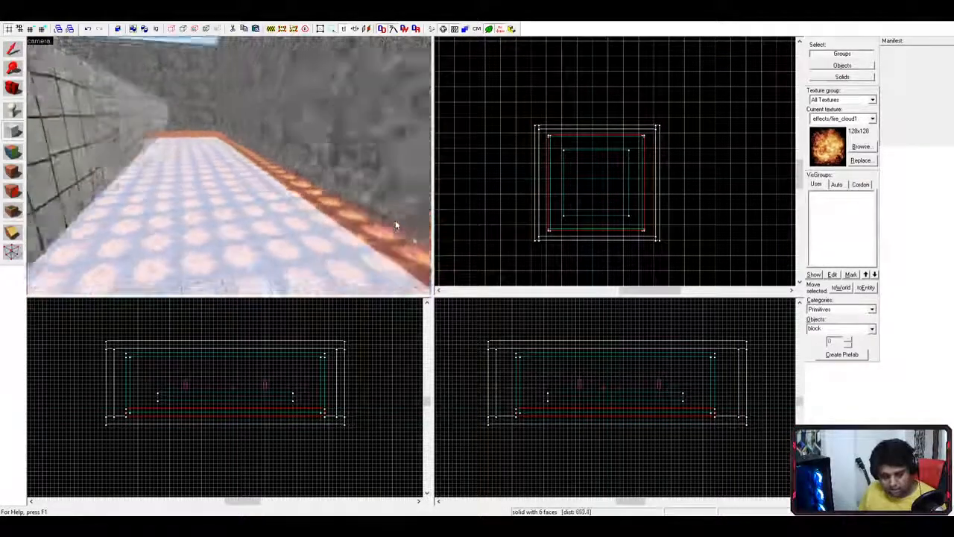
key(z)
key(w)
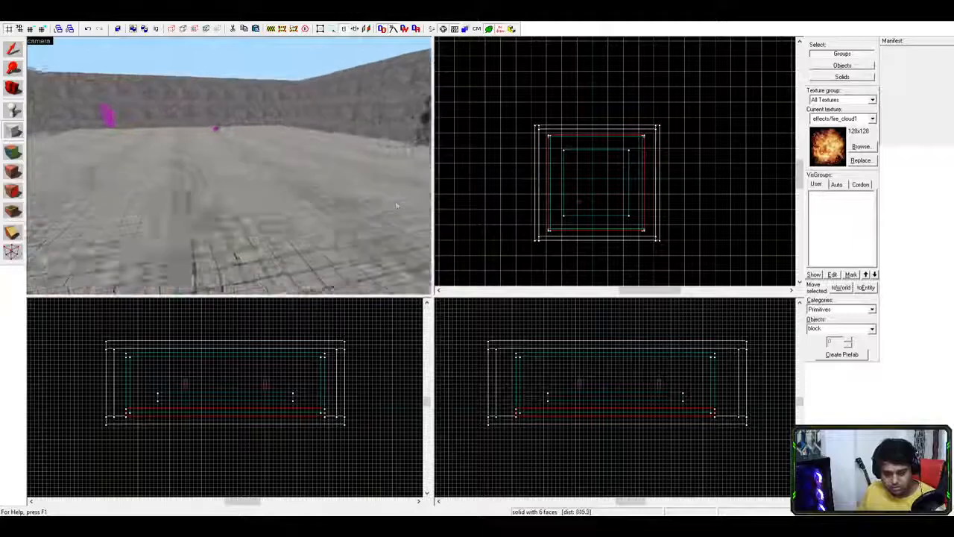
key(z)
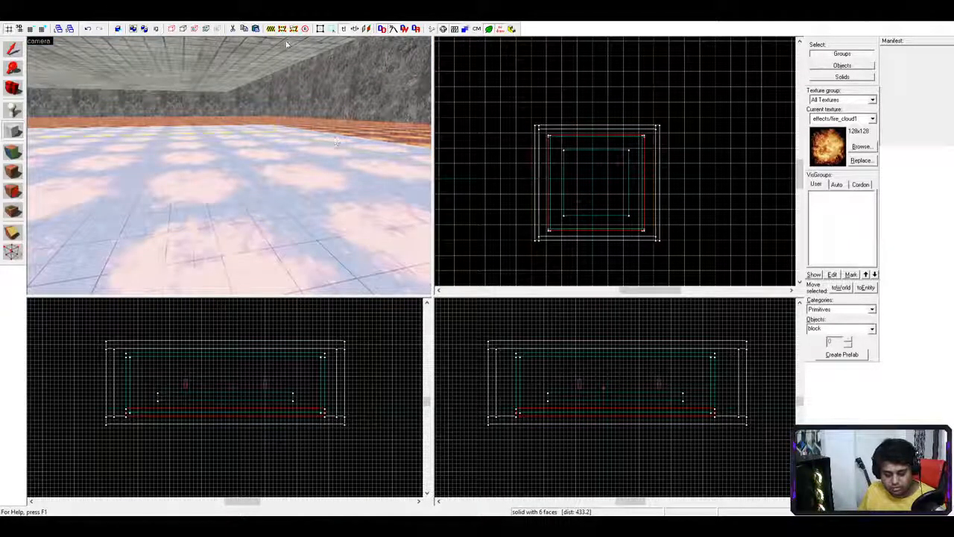
- Select the right-hand wall brush and fly the 3D camera around its corner and the channel beside it
click(13, 51)
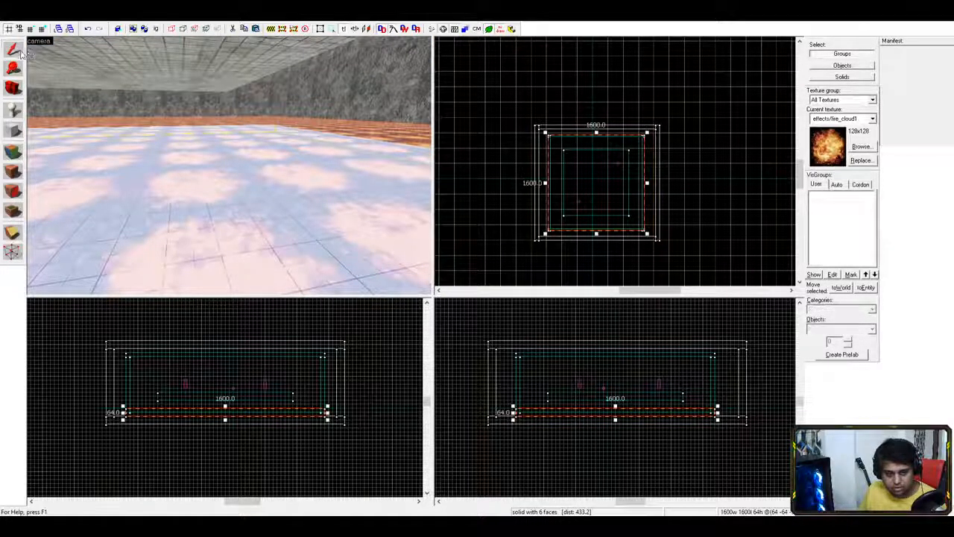
click(332, 88)
key(z)
key(w)
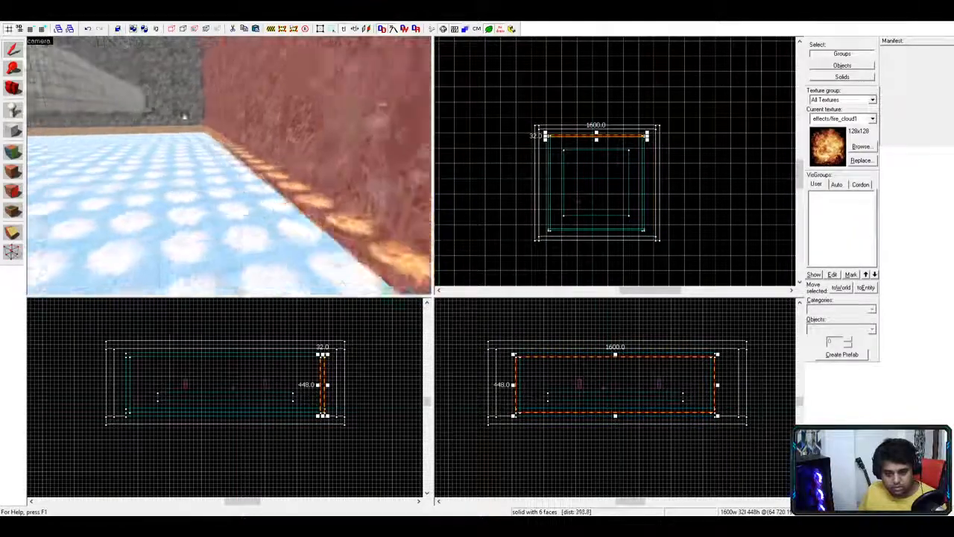
key(s)
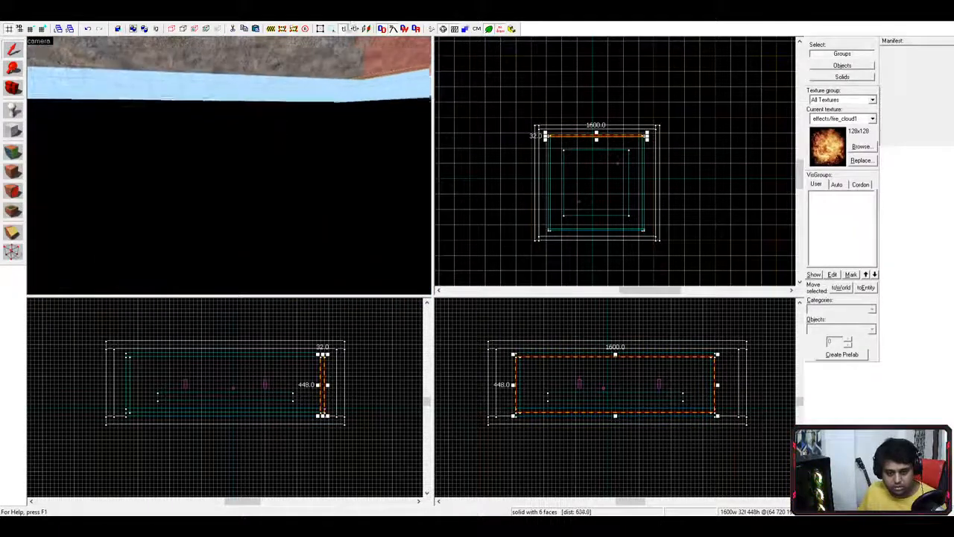
key(w)
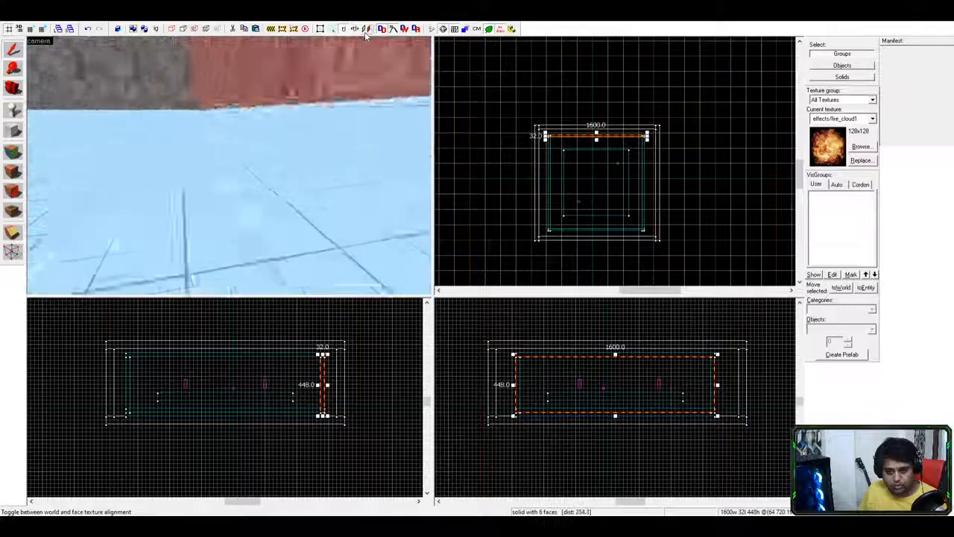
key(s)
key(a)
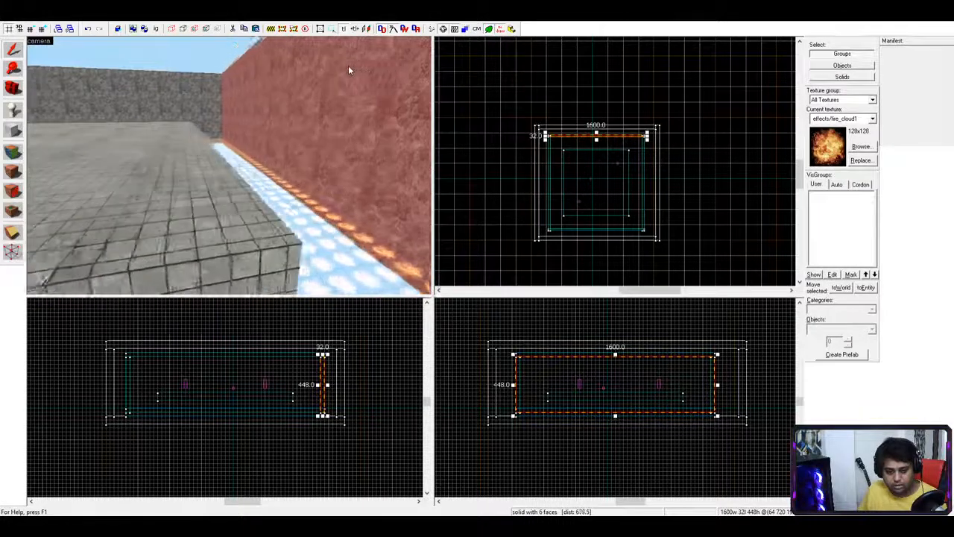
key(a)
key(a)
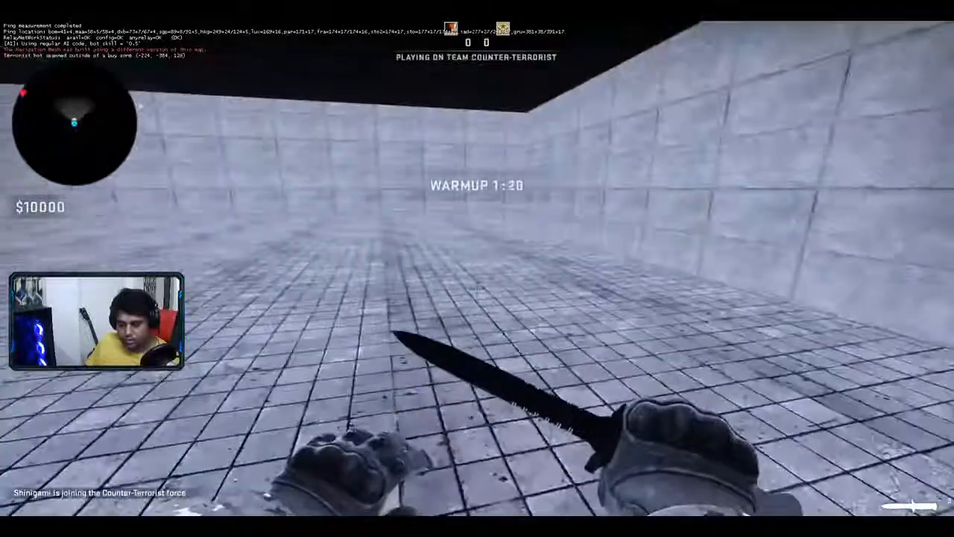
- Walk onto the glowing fire floor strip and swing the knife at it
key(w)
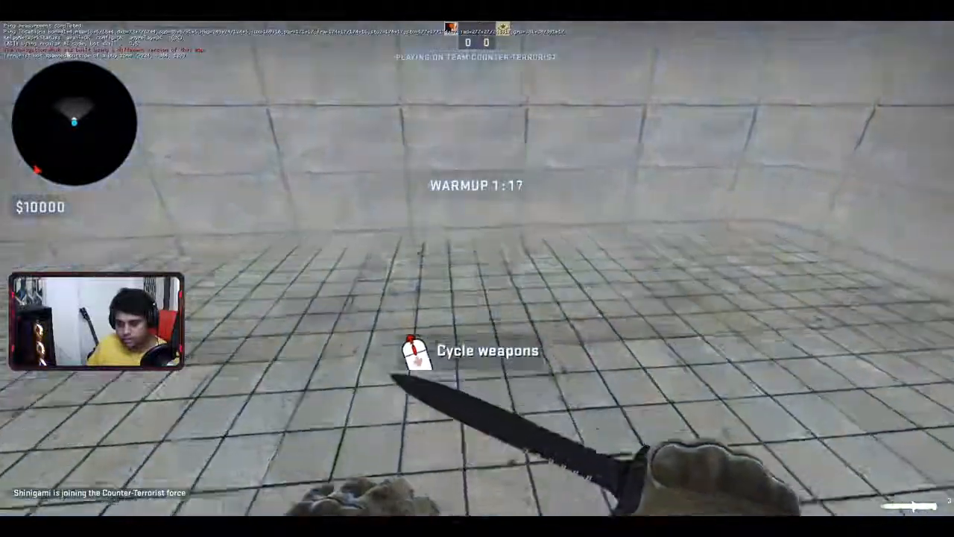
key(w)
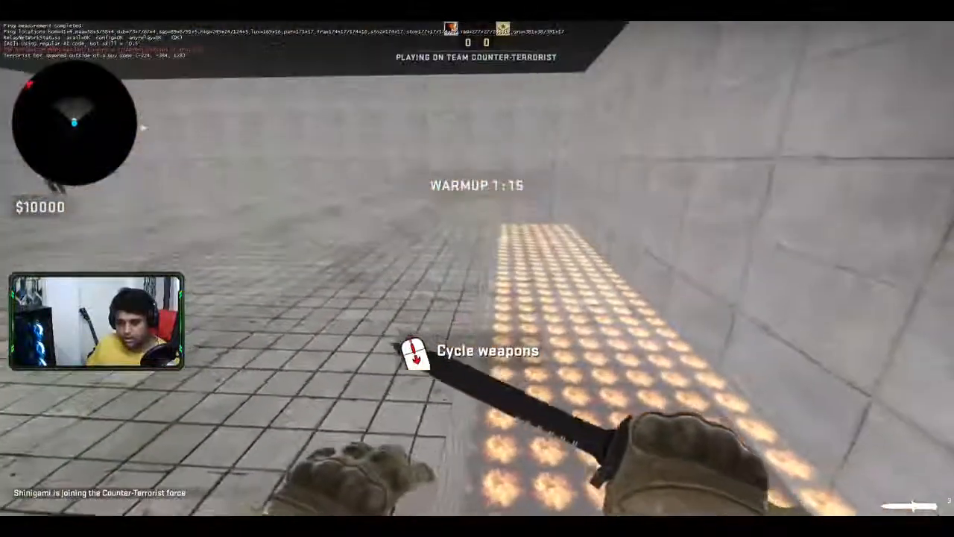
key(w)
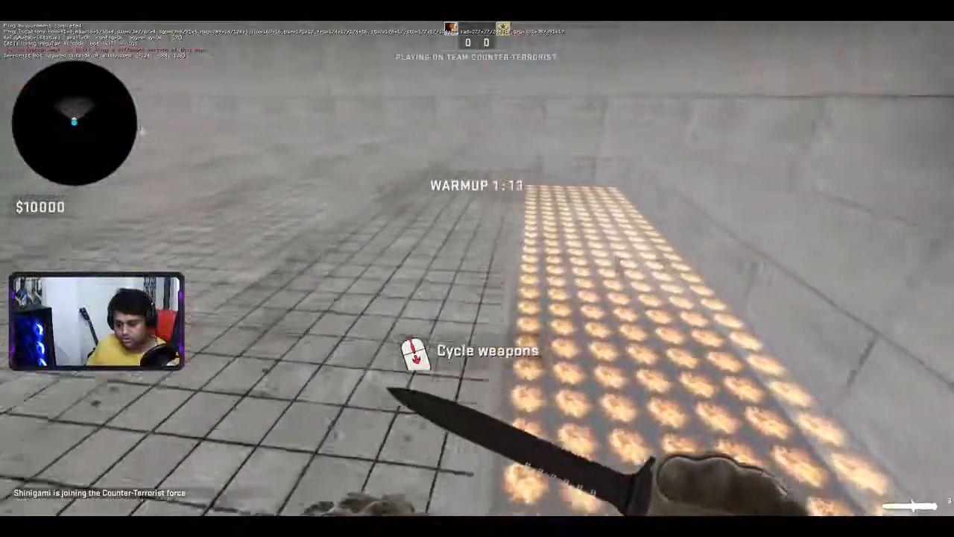
key(w)
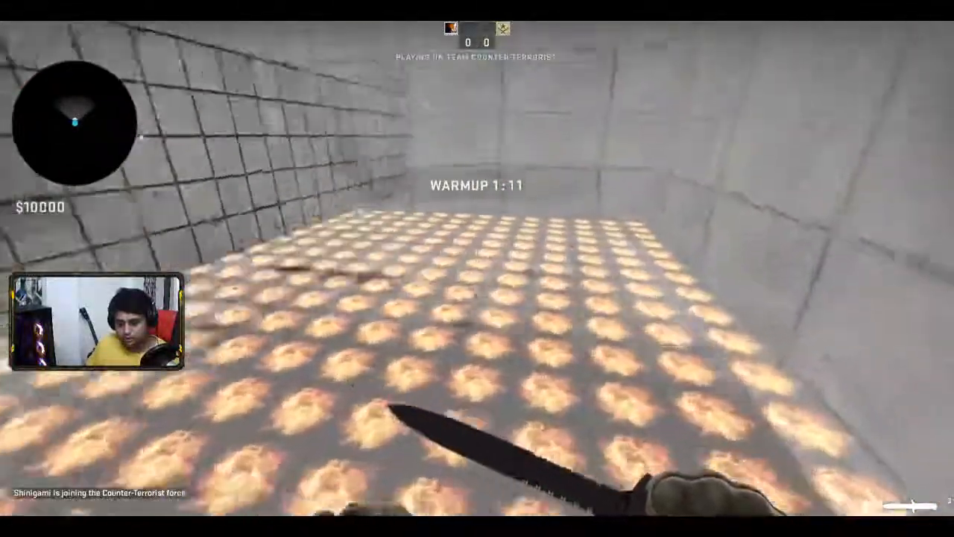
key(w)
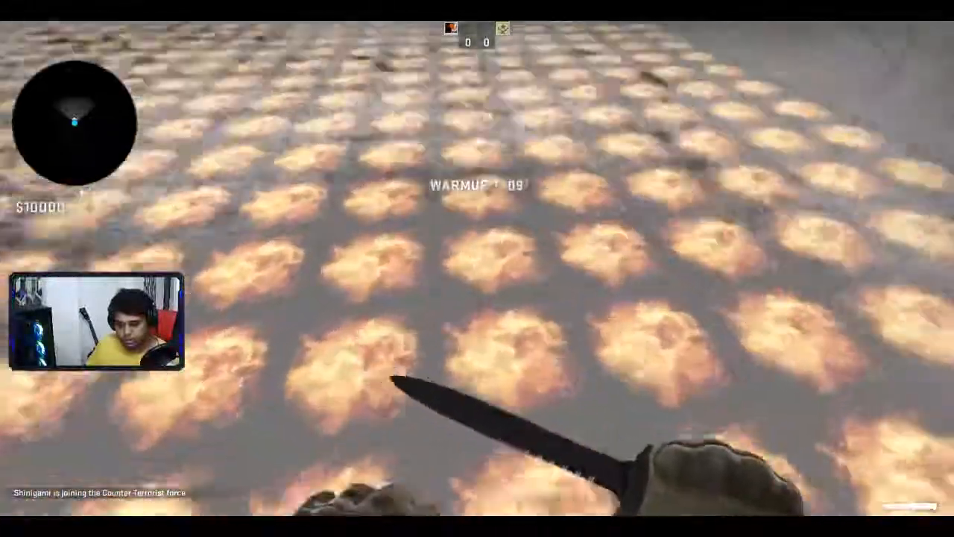
key(w)
click(477, 269)
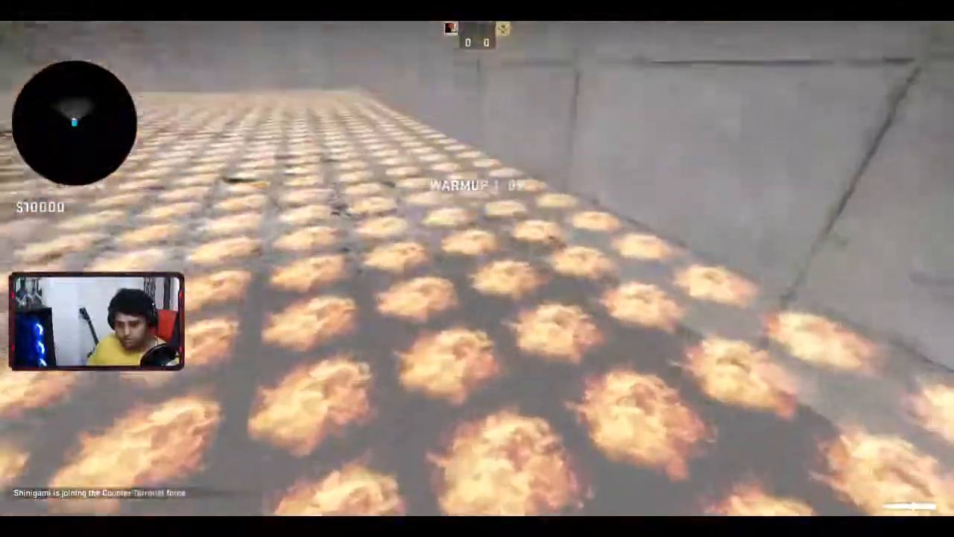
key(w)
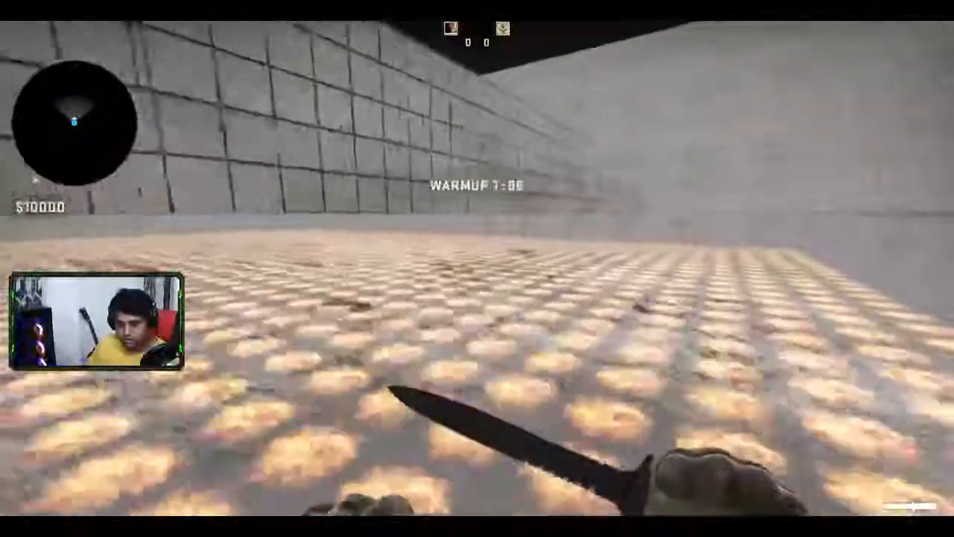
key(w)
click(477, 268)
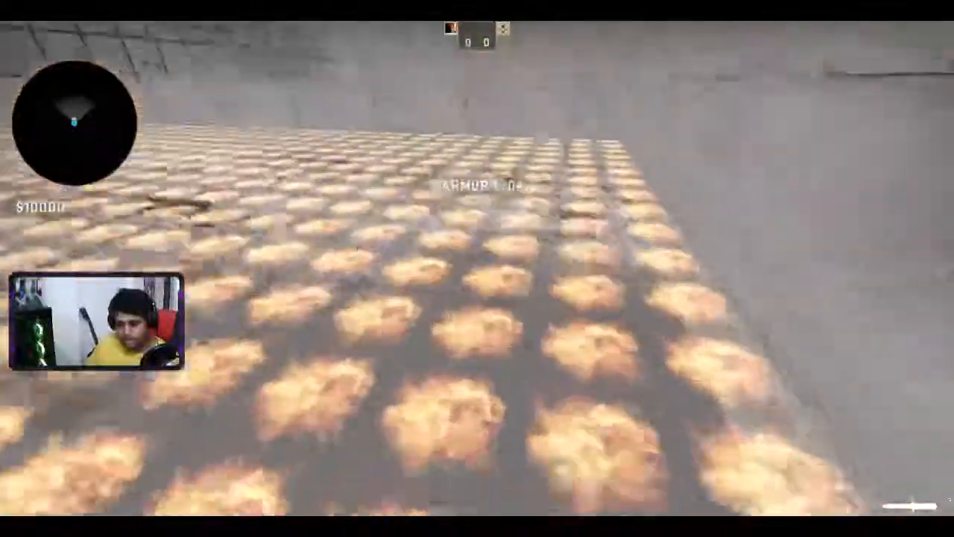
- Walk along the fire floor to the tiled walls, knife them, and open the developer console
key(w)
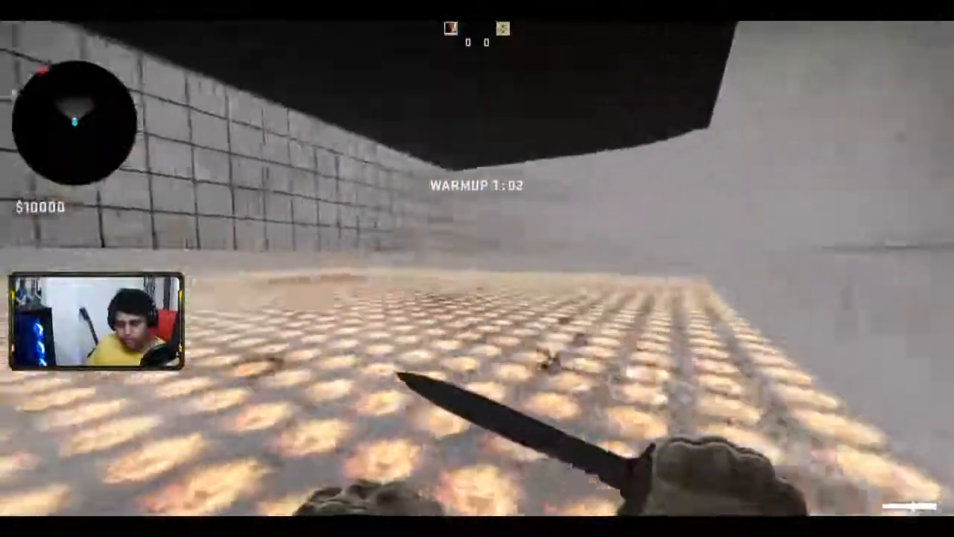
key(w)
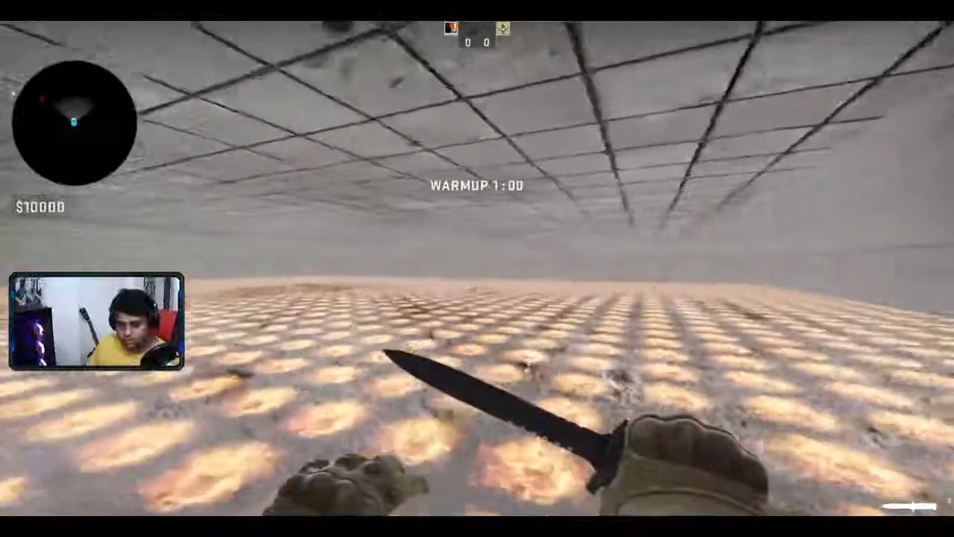
click(477, 269)
click(477, 268)
key(w)
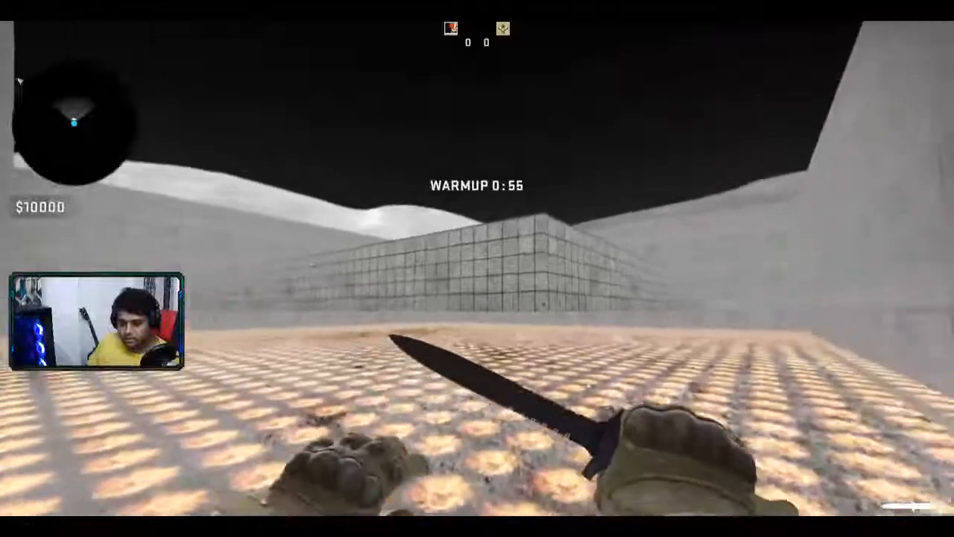
key(w)
click(477, 268)
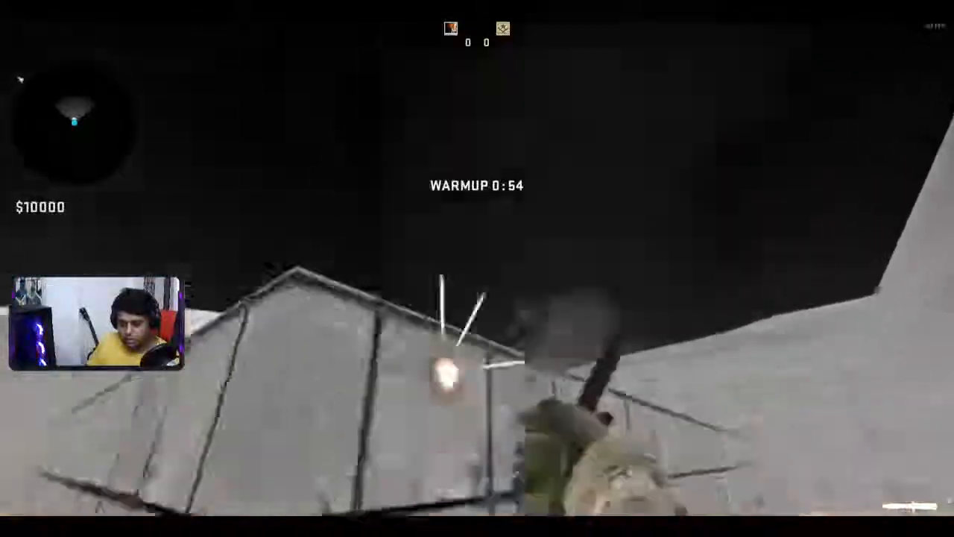
key(w)
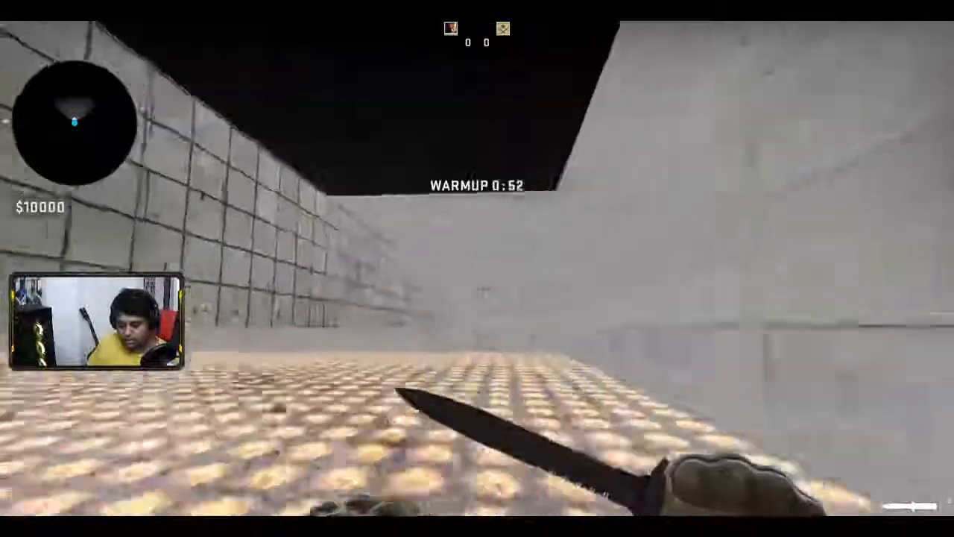
key(w)
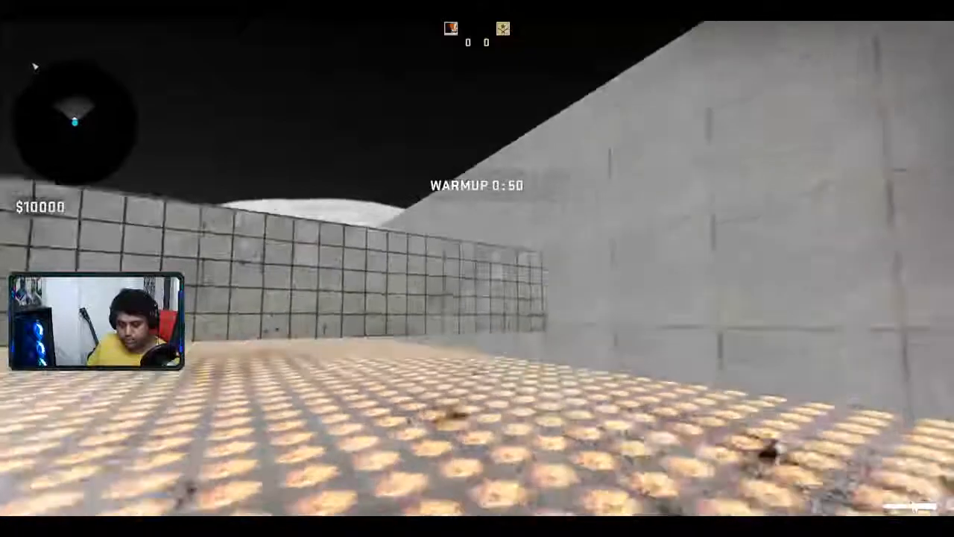
key(w)
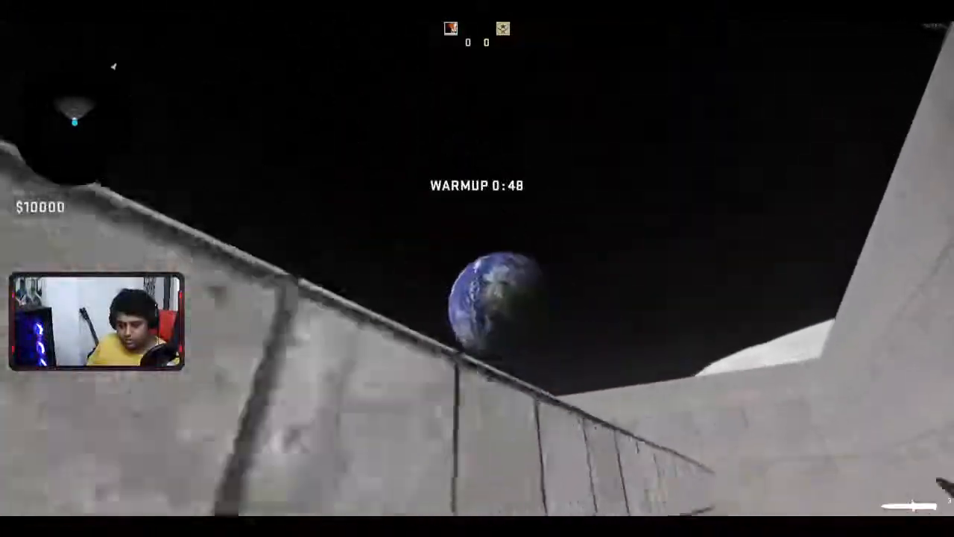
key(w)
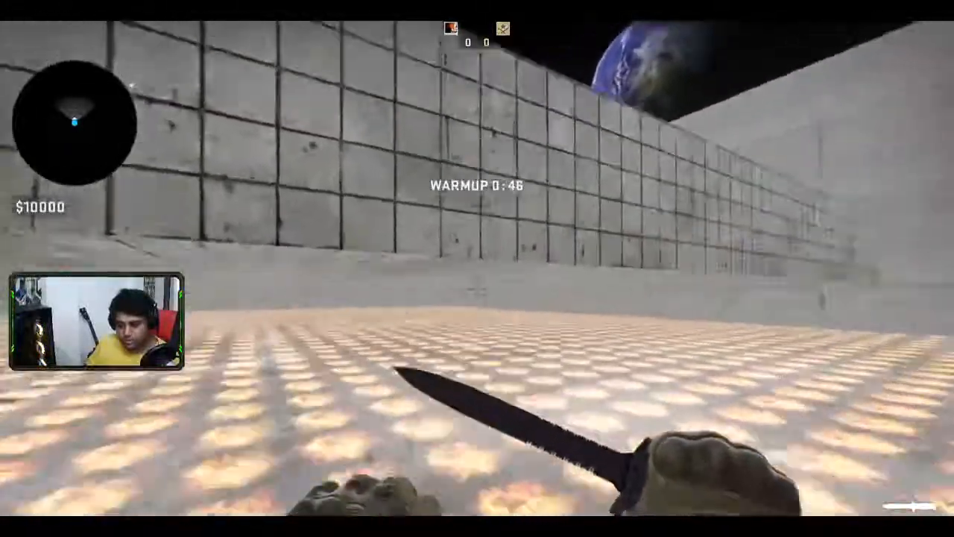
key(grave)
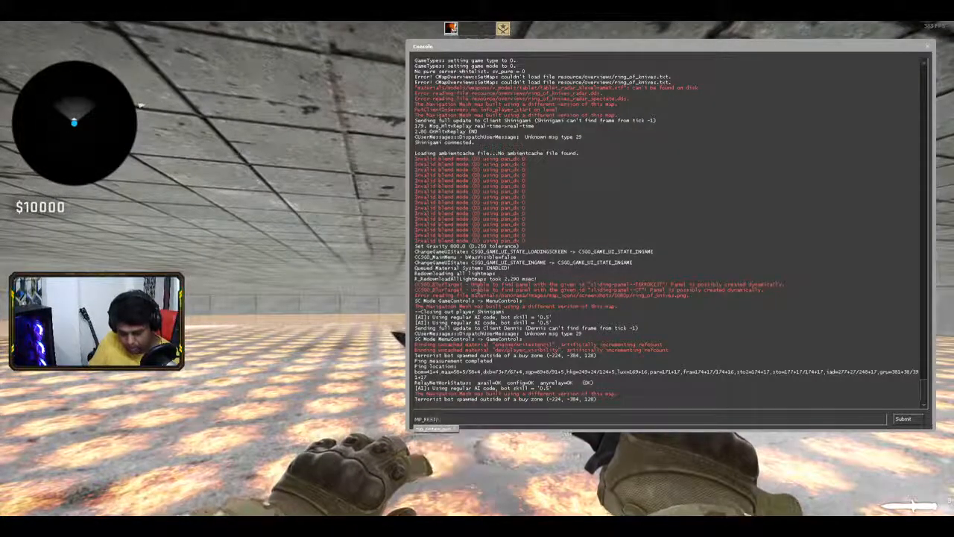
- Restart the match with mp_restartgame 1 and close the console
text(mp_restartgame 1)
key(Return)
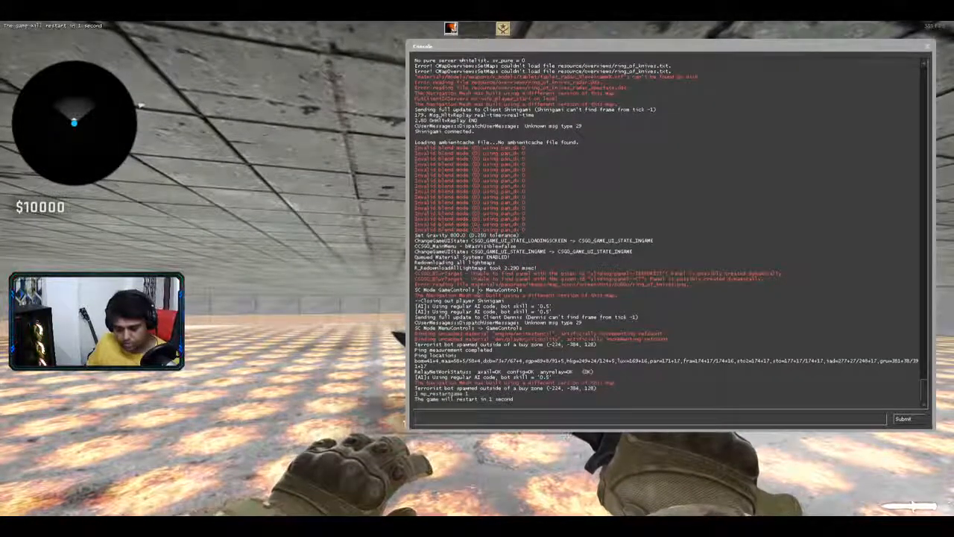
key(grave)
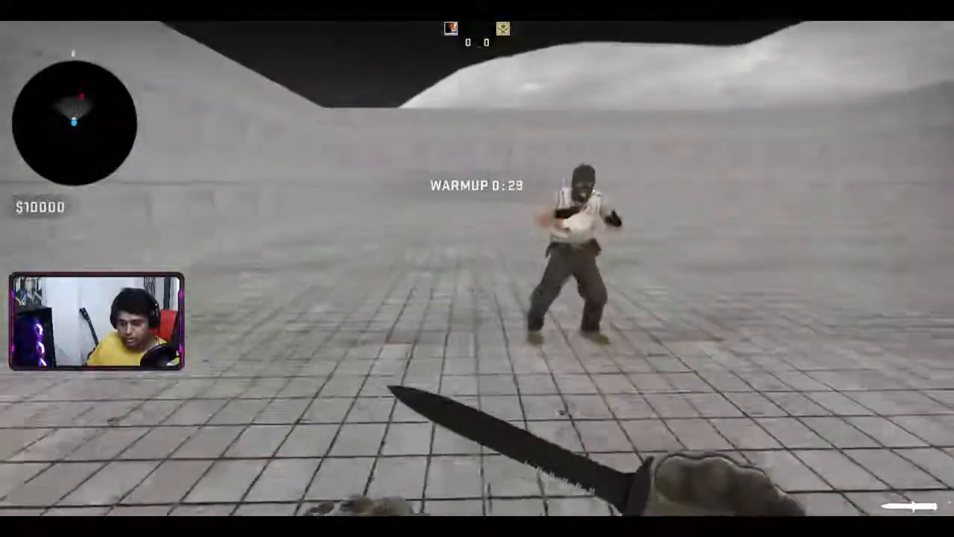
- Chase the bot across the arena and slash it with the knife
click(476, 269)
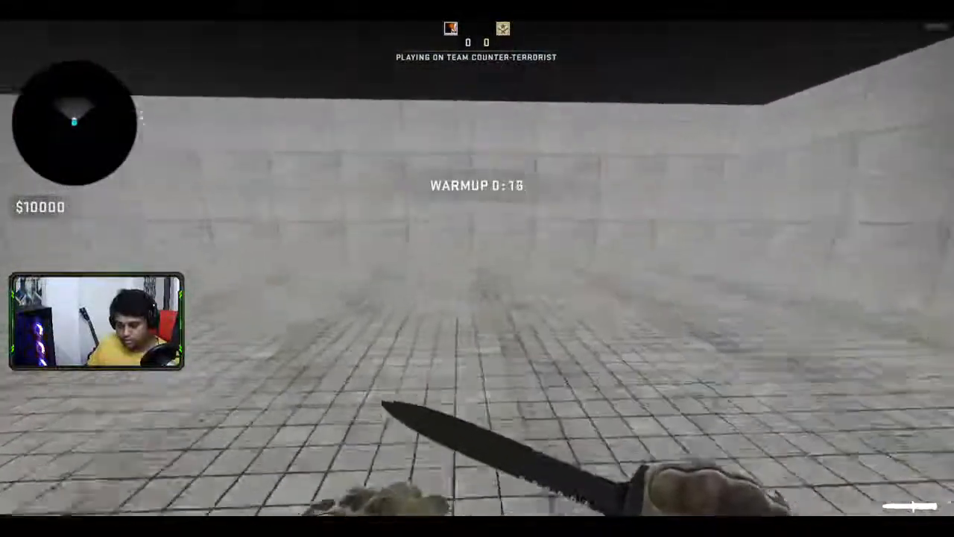
key(w)
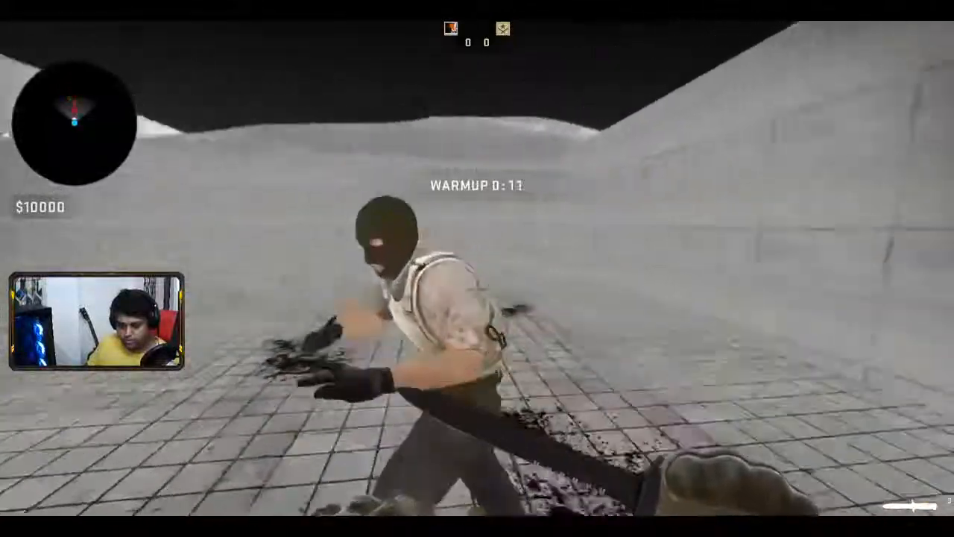
click(477, 269)
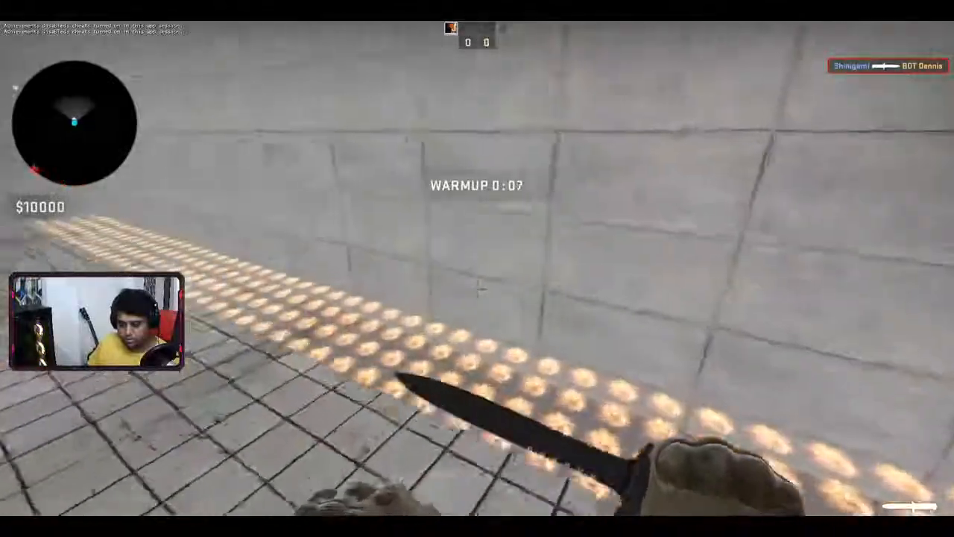
key(w)
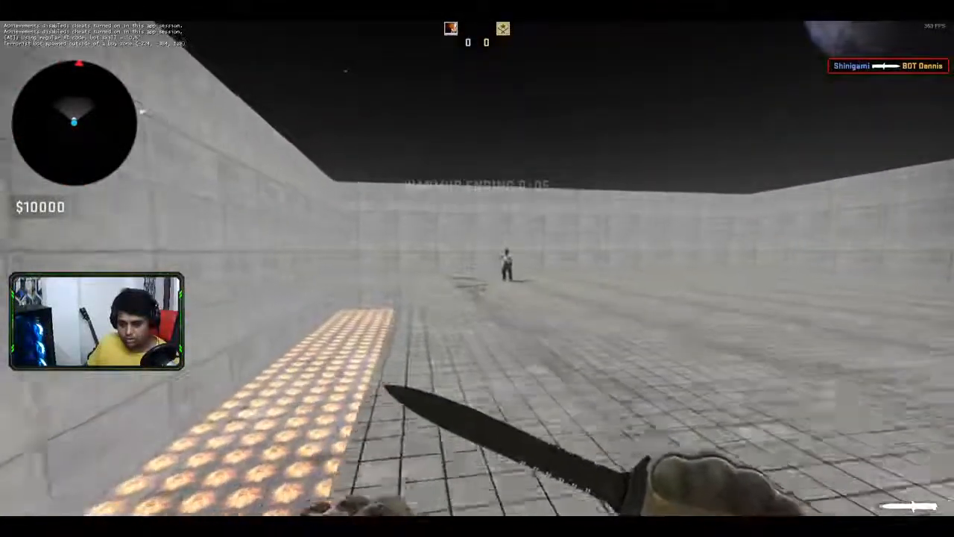
key(w)
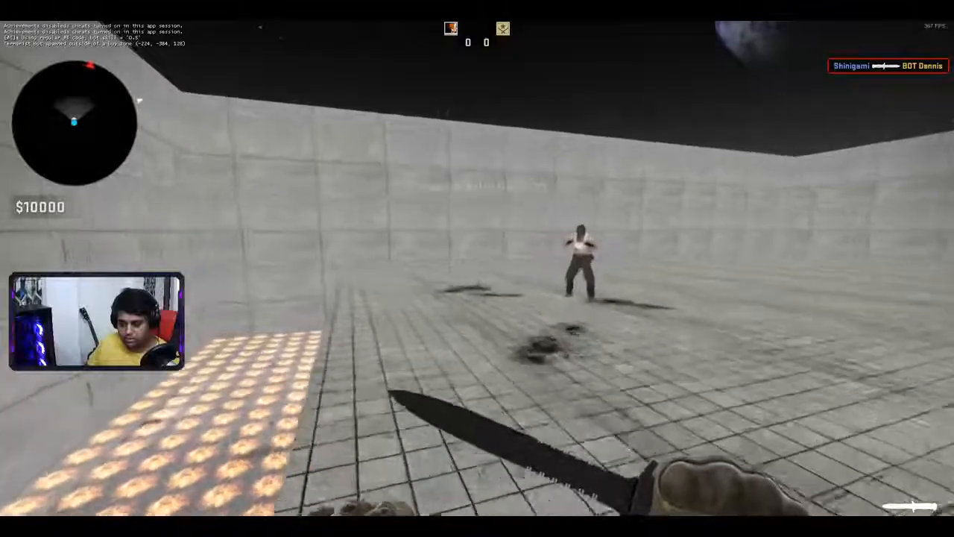
key(w)
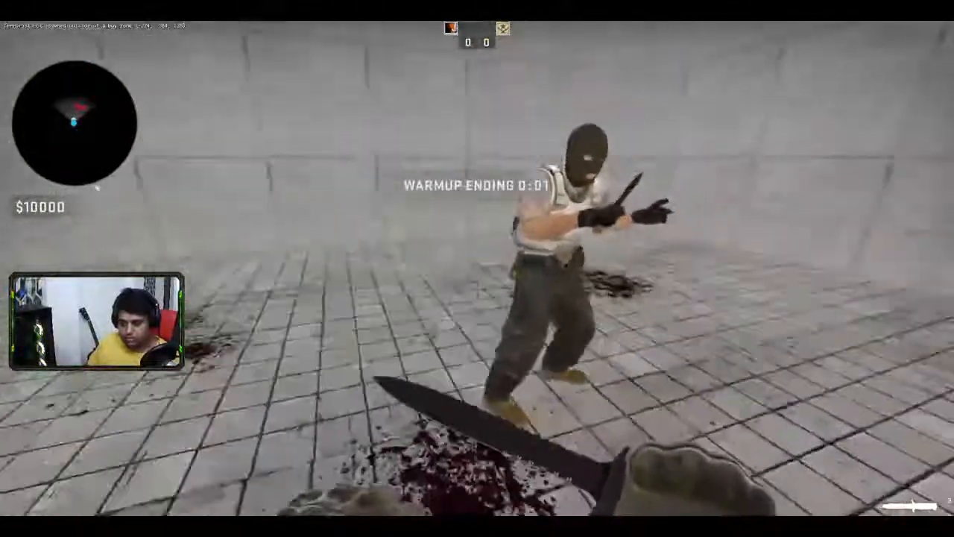
click(477, 269)
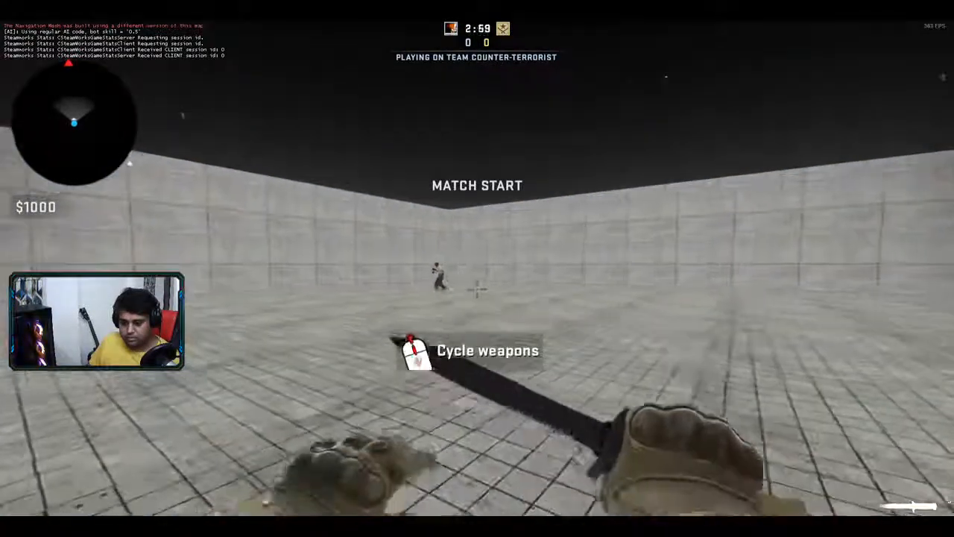
- Circle the bot and knife it until the Counter-Terrorists win the round 1–0
key(w)
key(w)
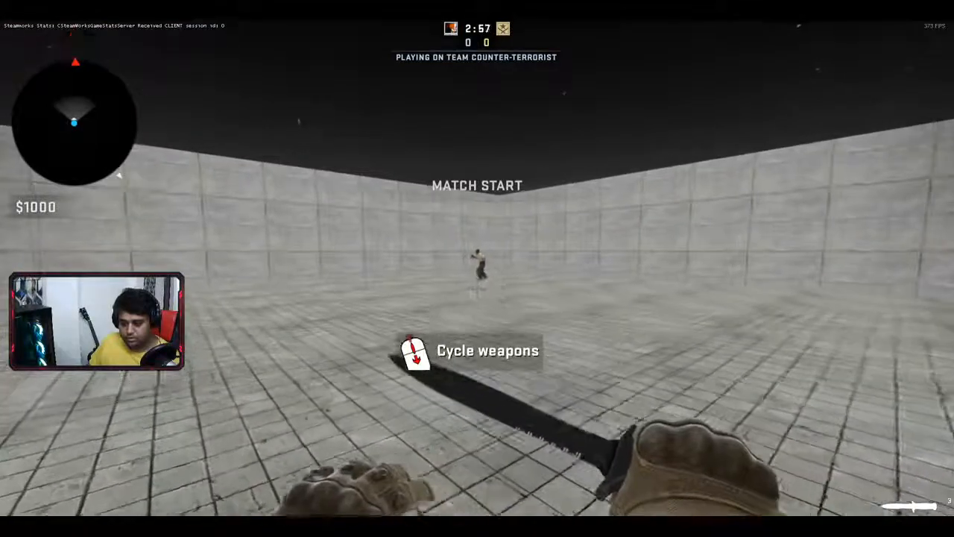
key(w)
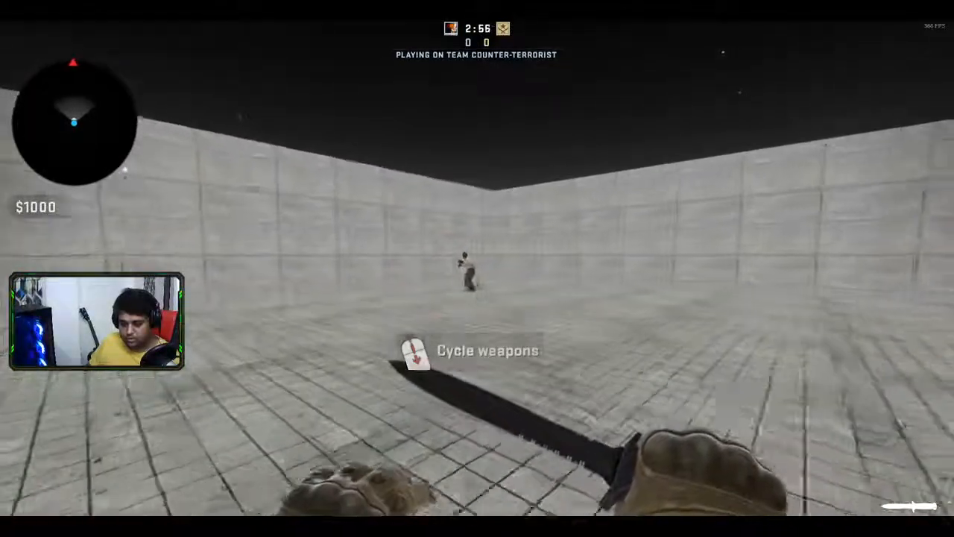
key(w)
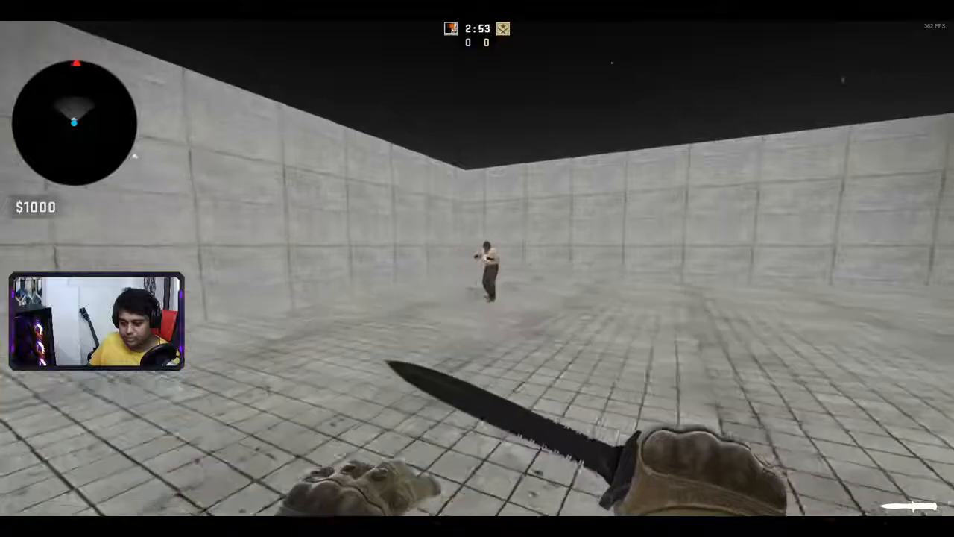
key(w)
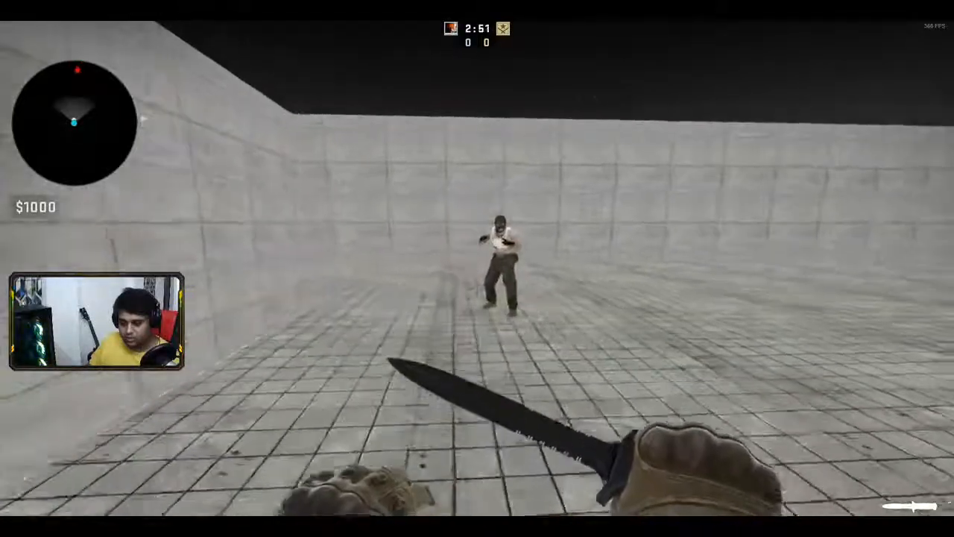
key(d)
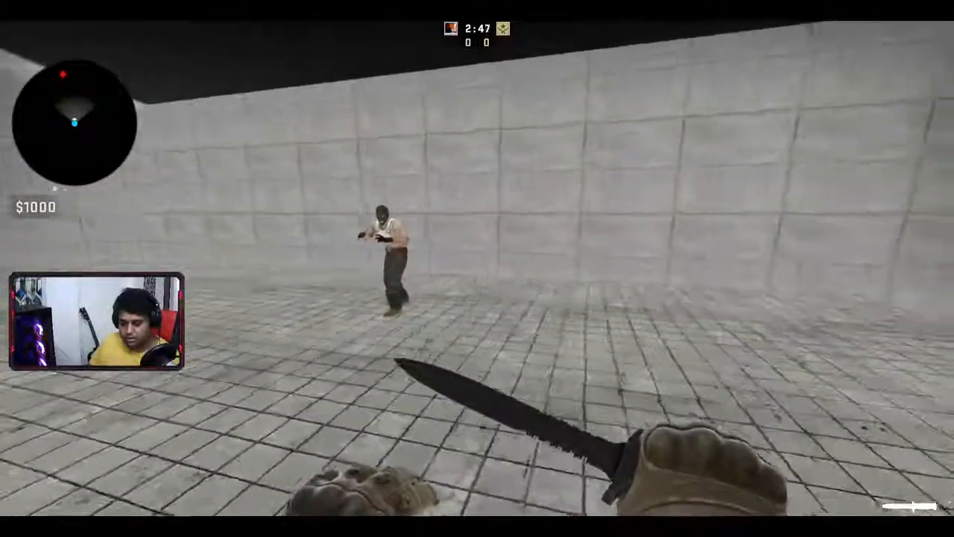
key(w)
key(w)
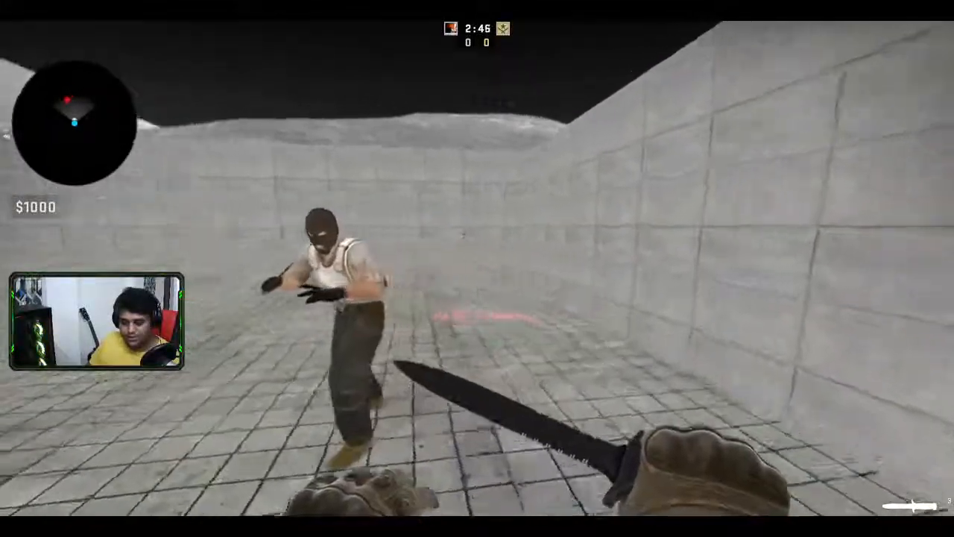
key(d)
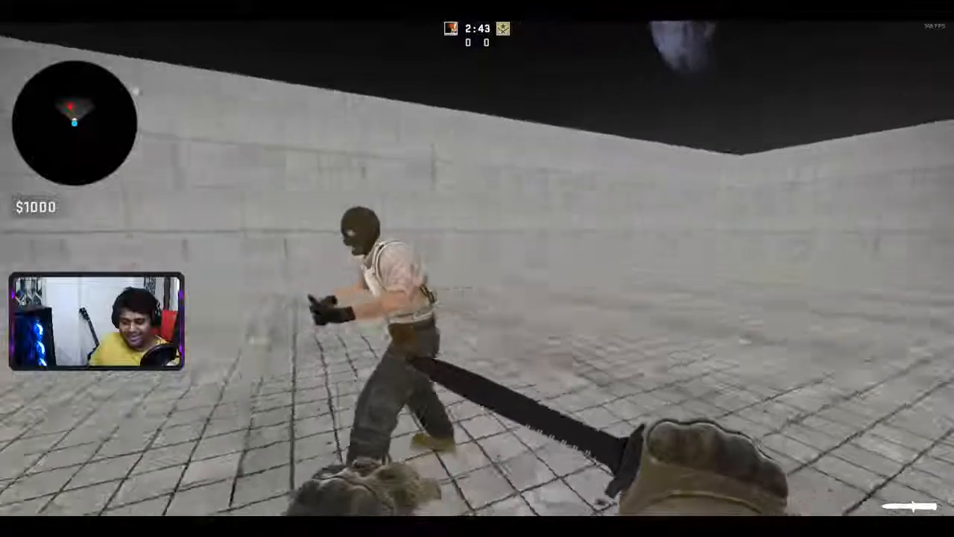
key(w)
click(477, 281)
key(w)
click(477, 289)
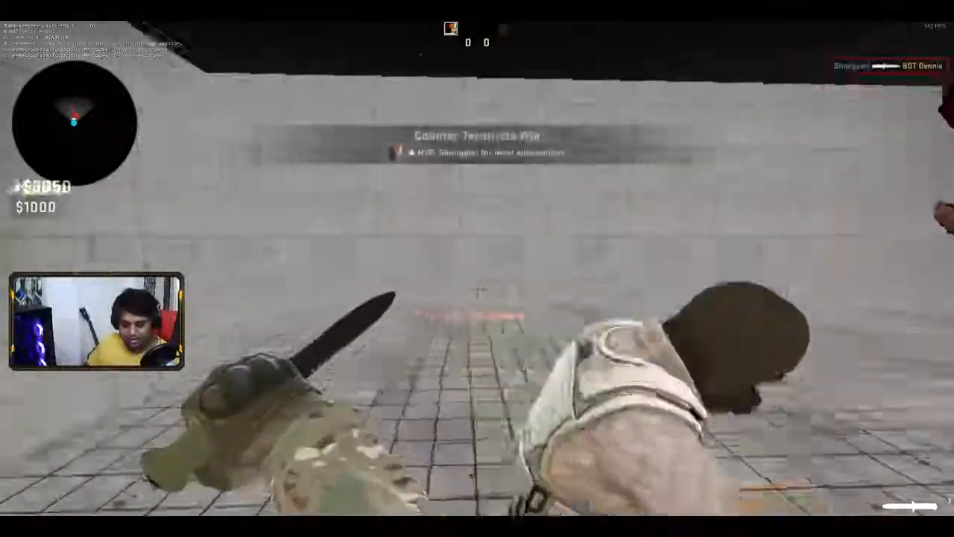
- Inspect the fire-textured floor strip and tiled wall, then pause the game
key(w)
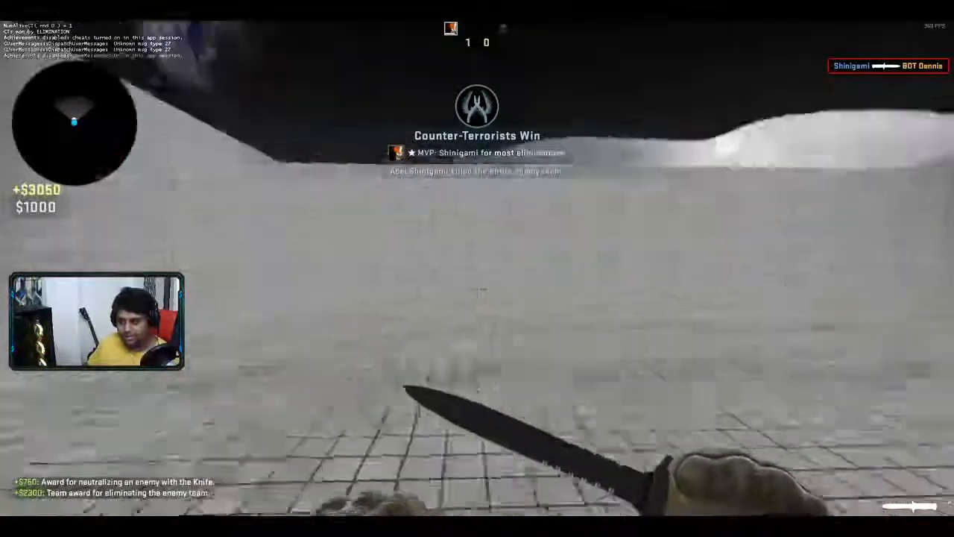
key(w)
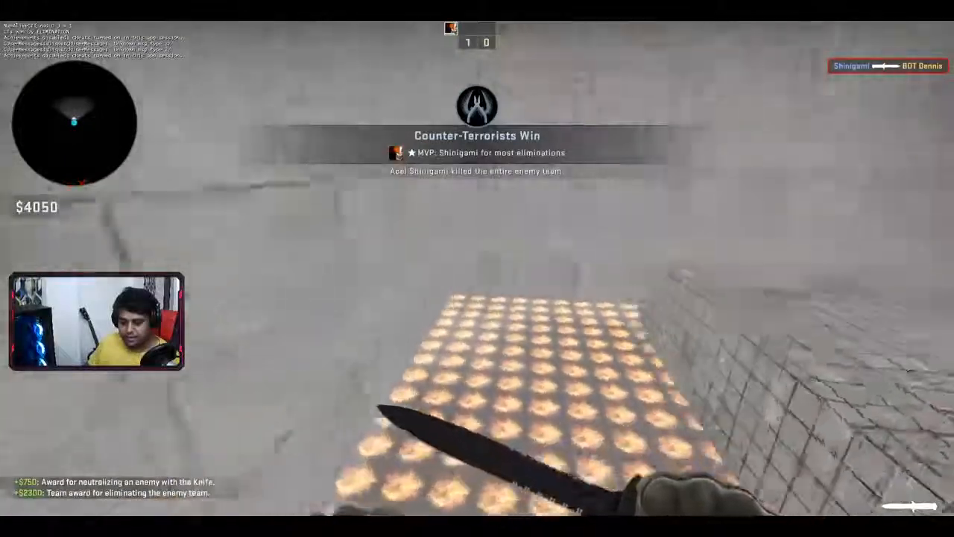
key(s)
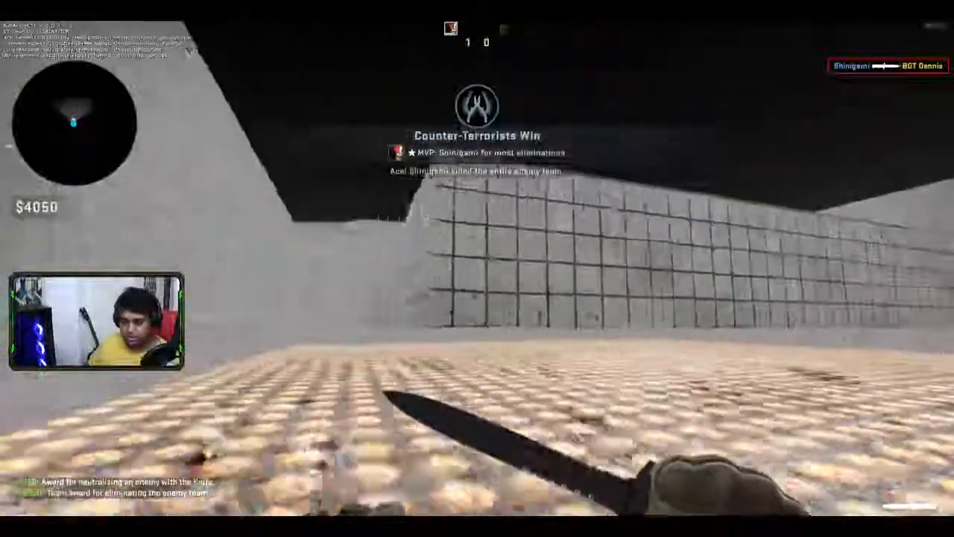
key(w)
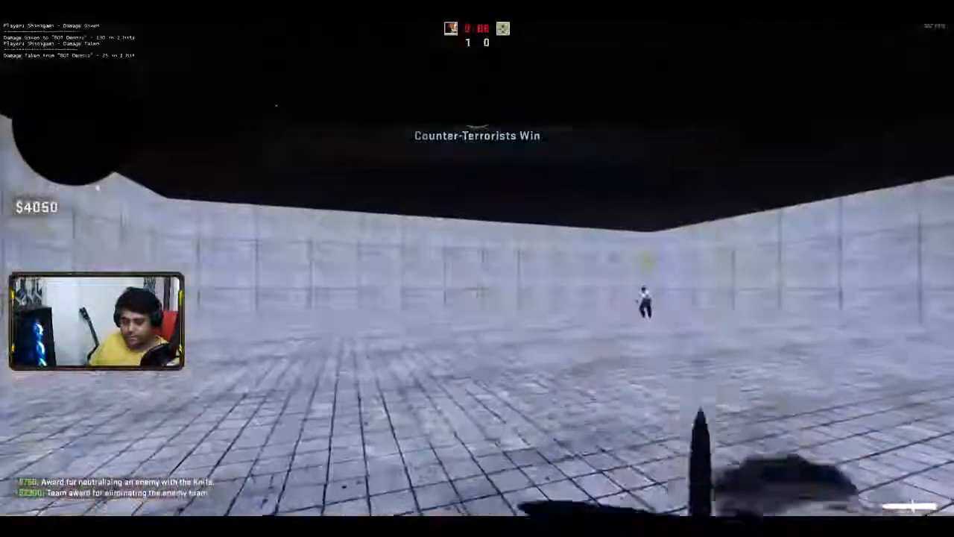
key(Escape)
- Quit CS:GO and fly the Hammer 3D camera into the arena toward the spawn markers
click(24, 495)
click(556, 321)
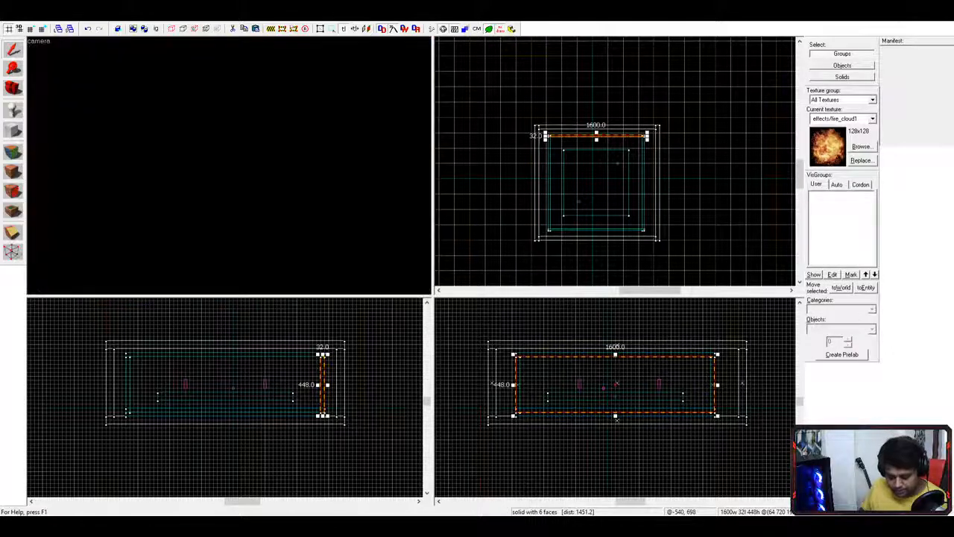
key(d)
key(w)
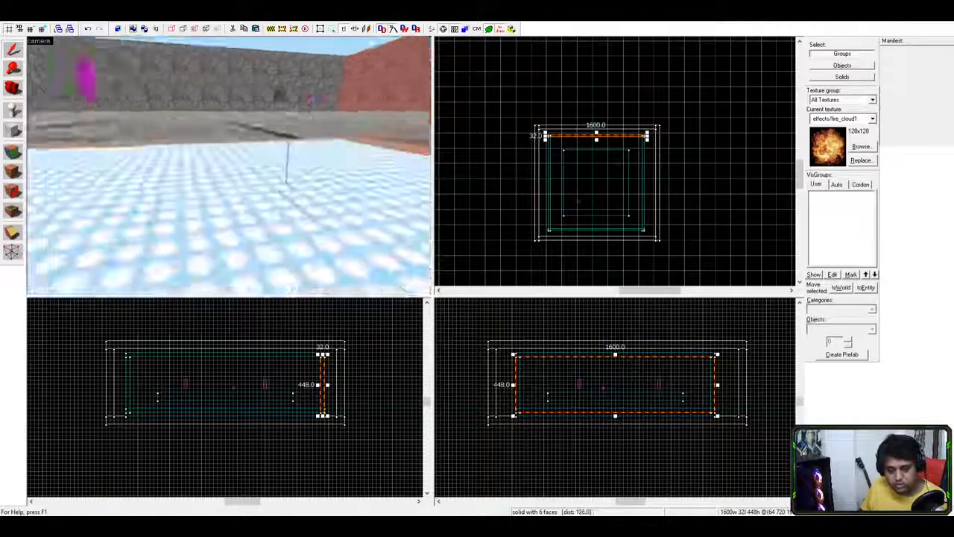
key(s)
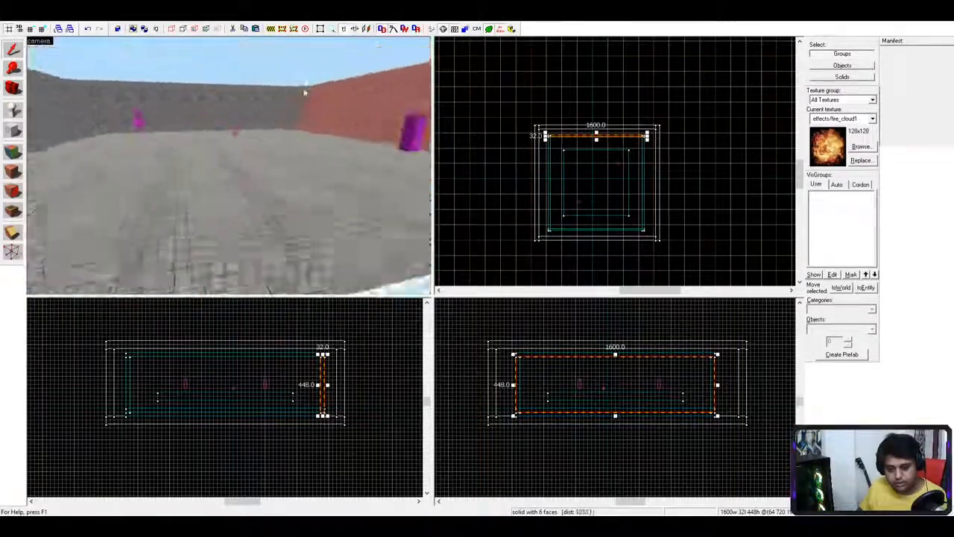
key(w)
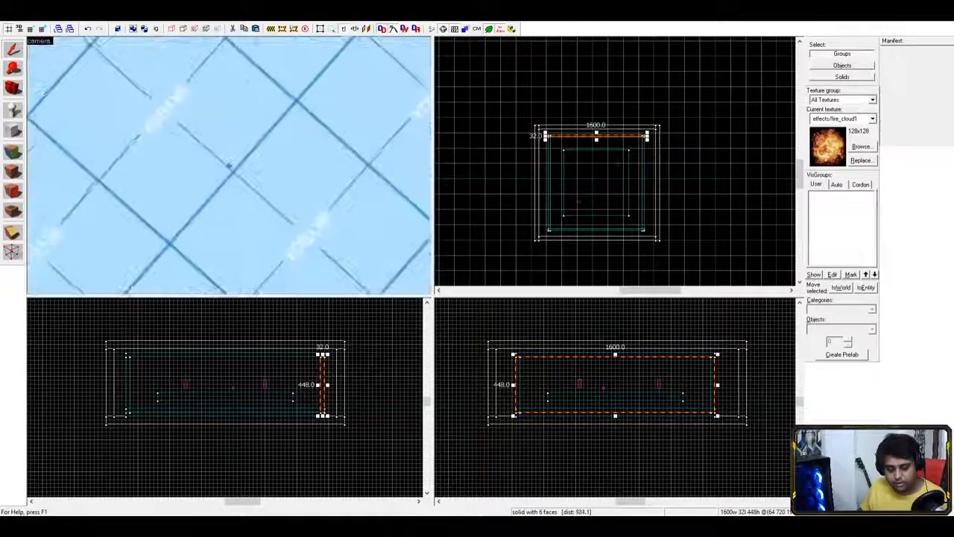
key(w)
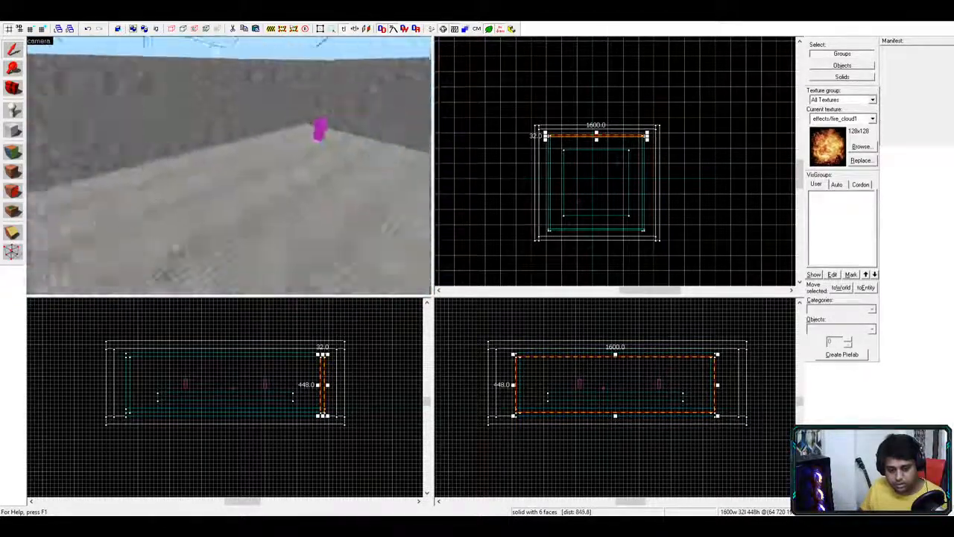
key(w)
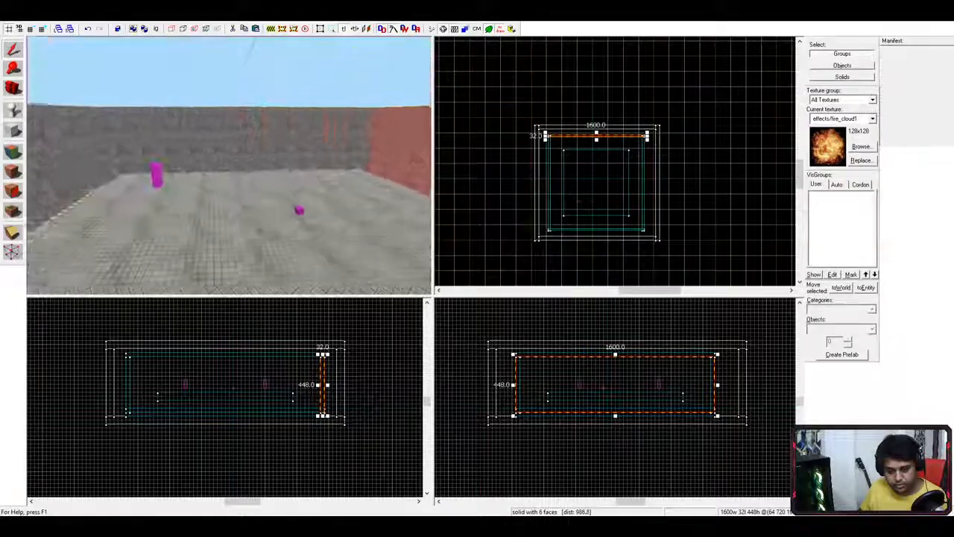
key(z)
- Select the terrorist spawn point entity, passing through the floor and back wall brushes
click(225, 172)
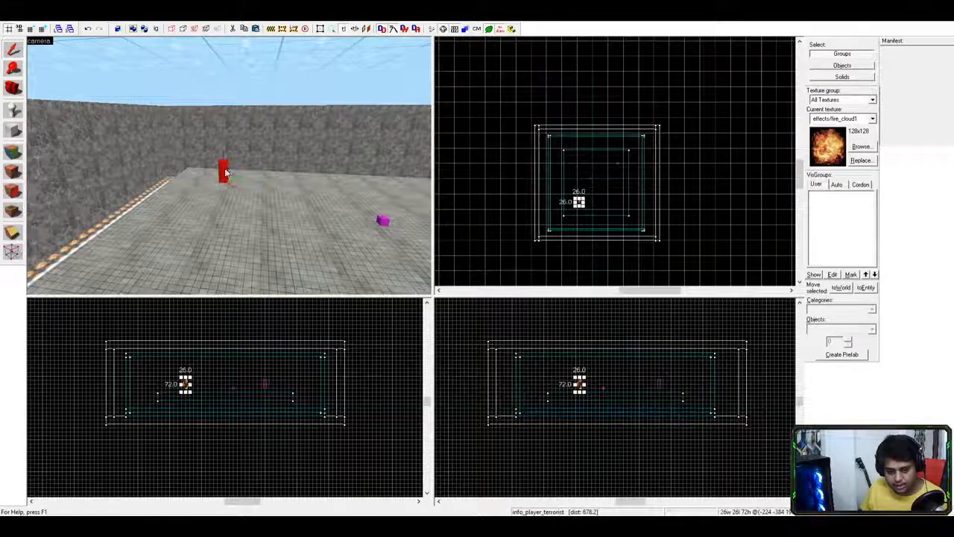
click(223, 173)
click(222, 175)
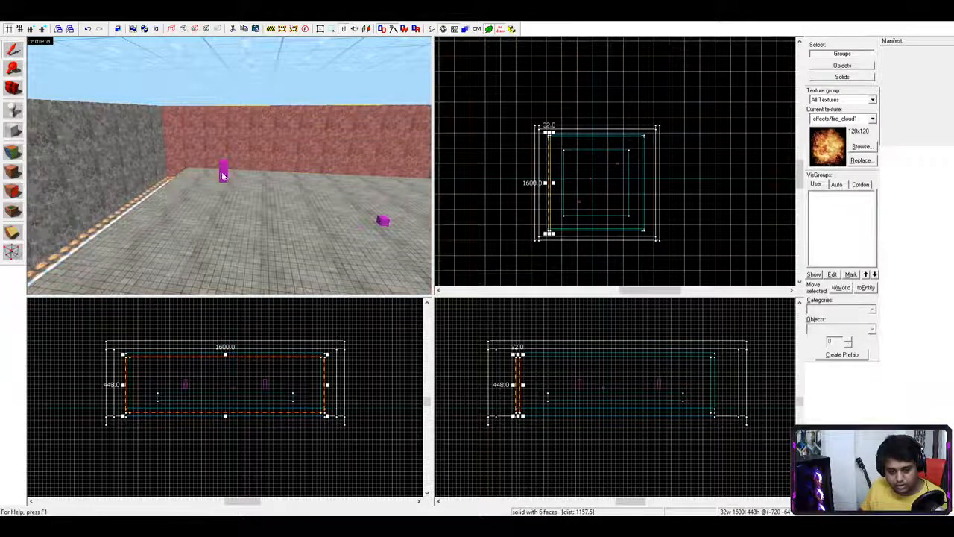
click(226, 174)
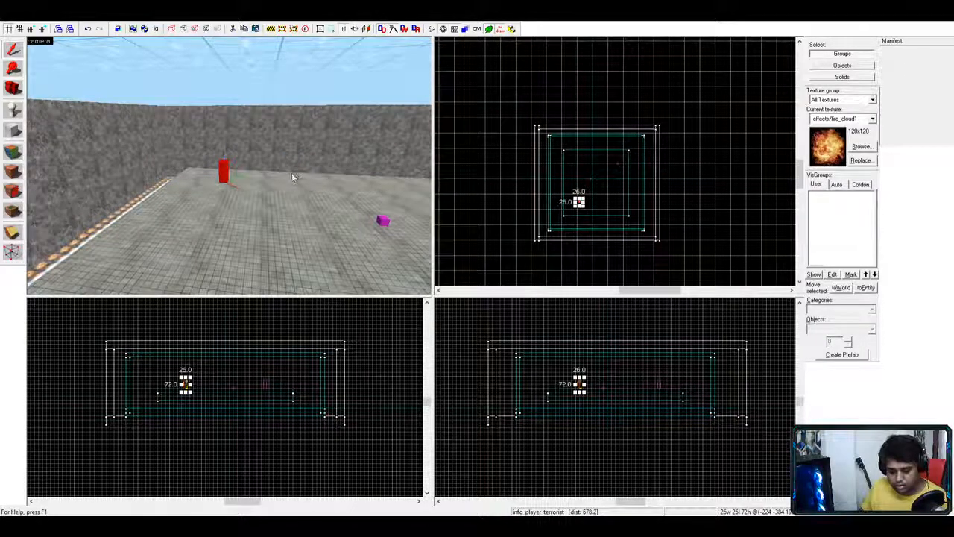
scroll(242, 193, up, 6)
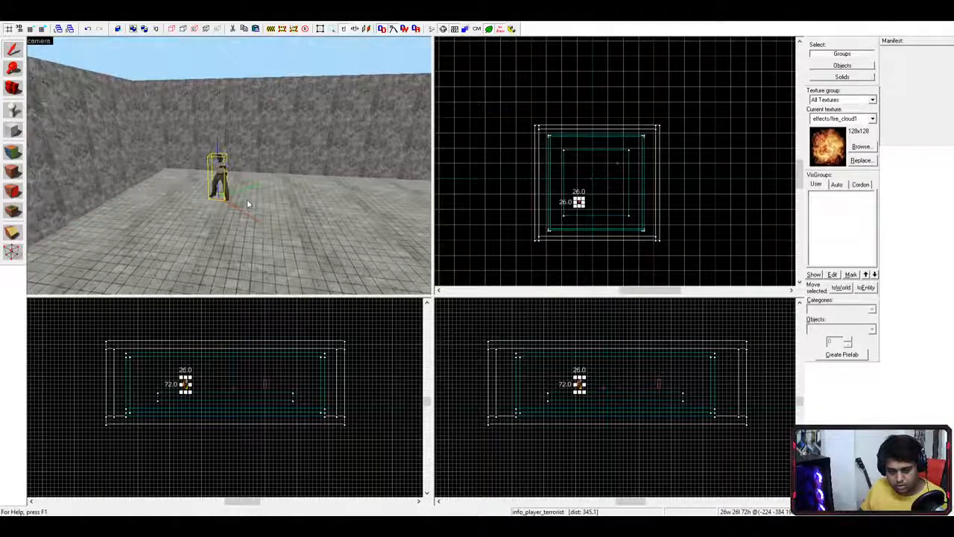
scroll(244, 196, down, 1)
- Fly around the player model toward the red entity and select the left wall brush
key(d)
key(s)
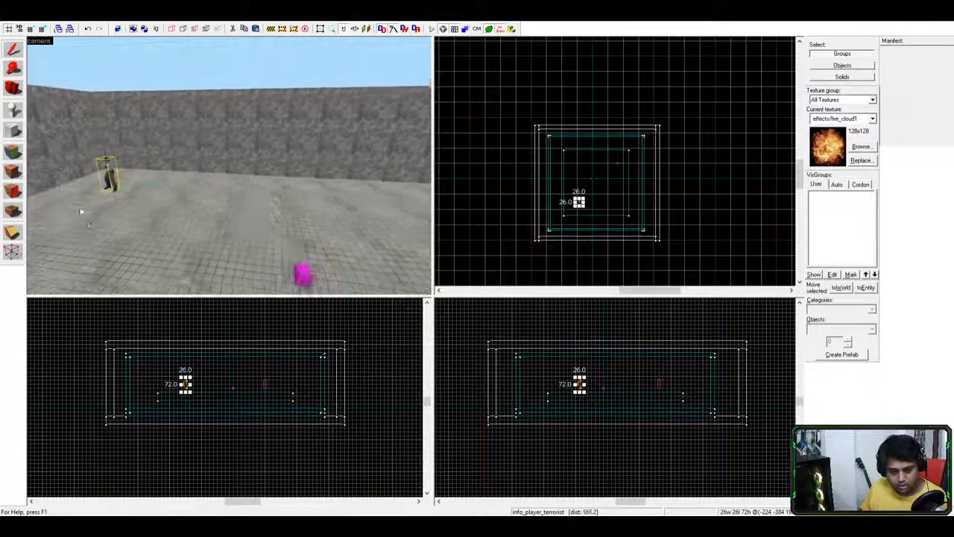
key(d)
key(d)
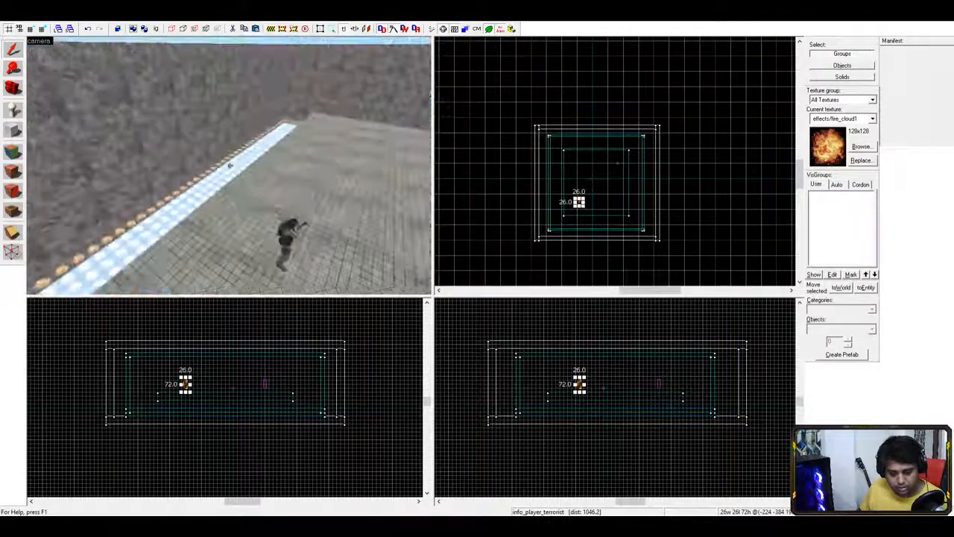
key(s)
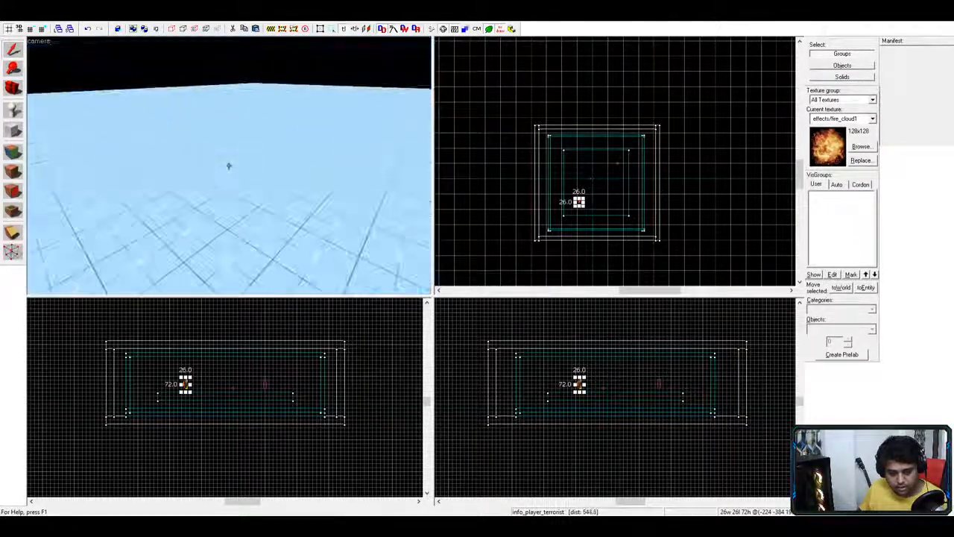
key(w)
key(s)
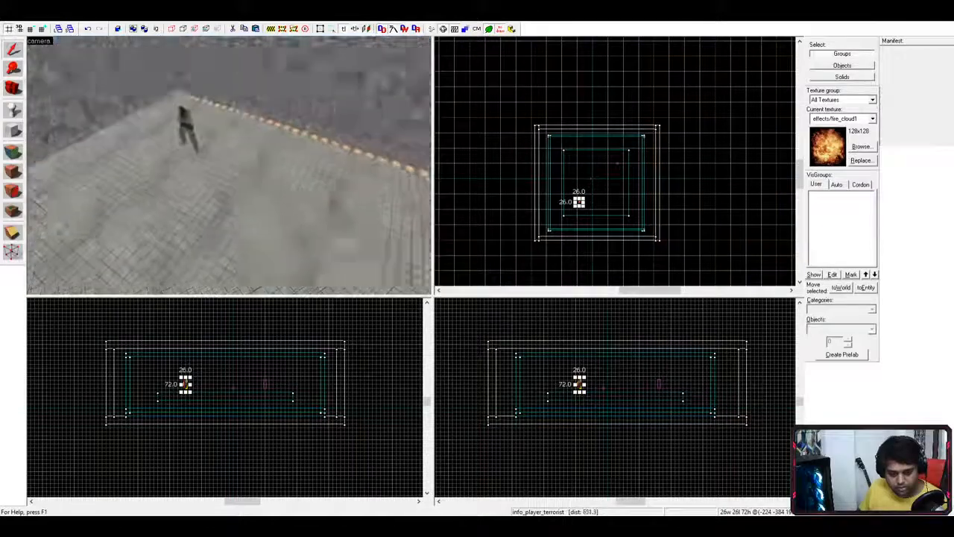
key(s)
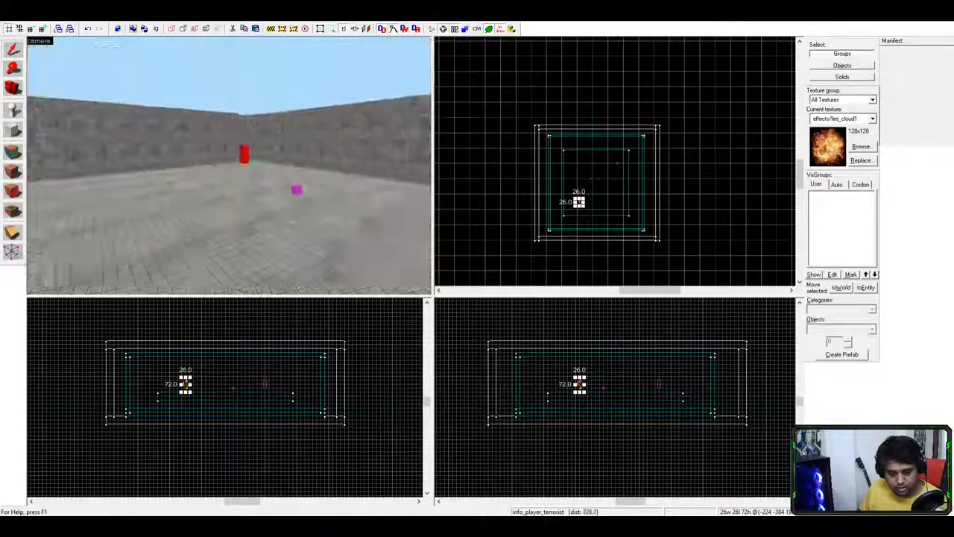
key(z)
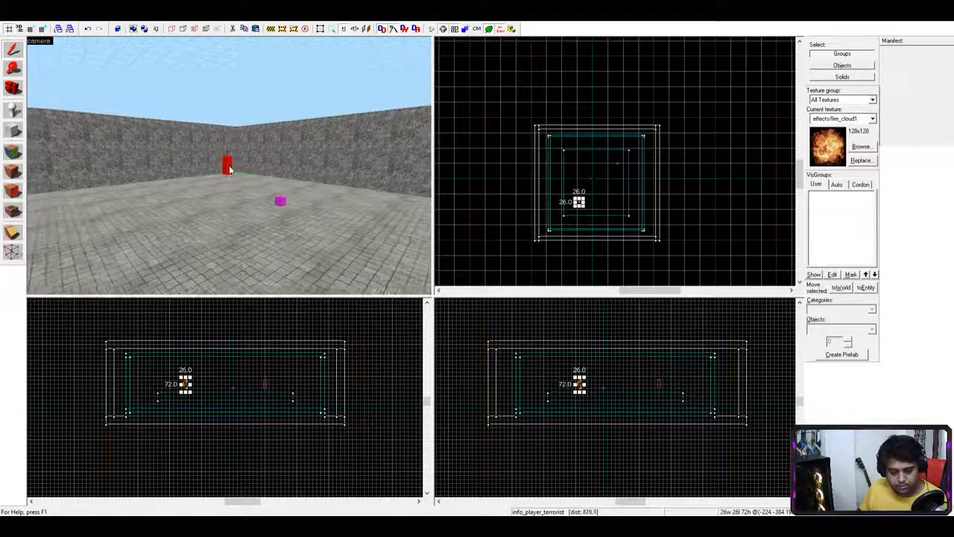
key(w)
key(w)
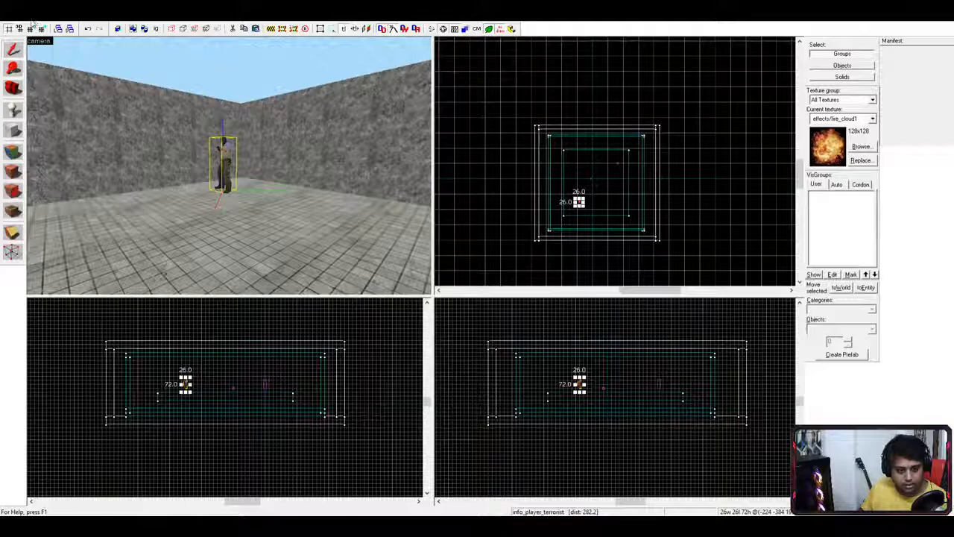
click(211, 180)
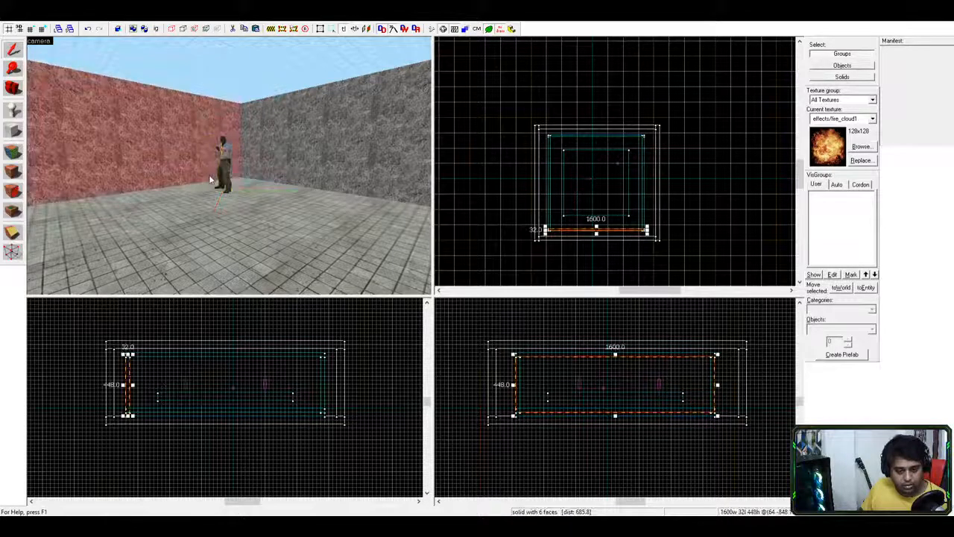
- Reselect the terrorist spawn and fly past the red and magenta player models
click(222, 177)
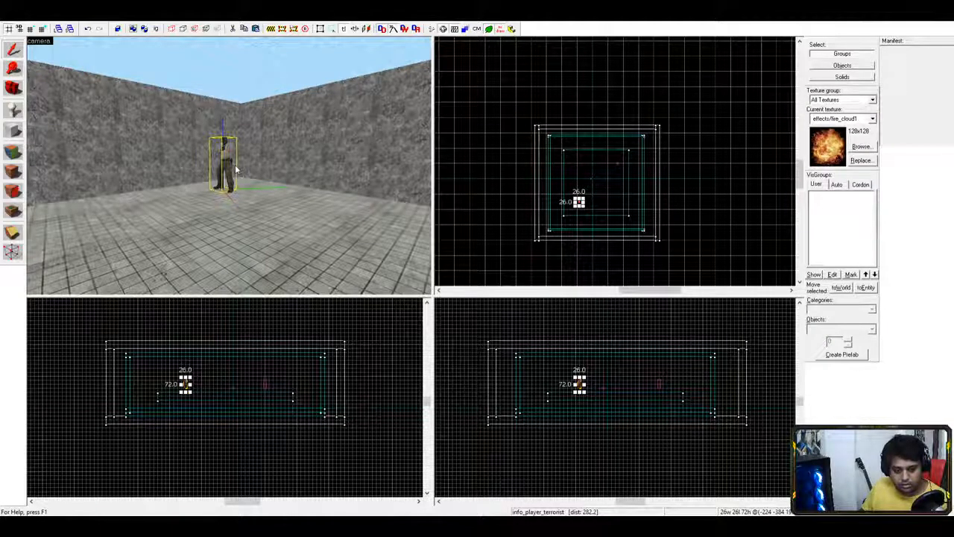
key(z)
key(w)
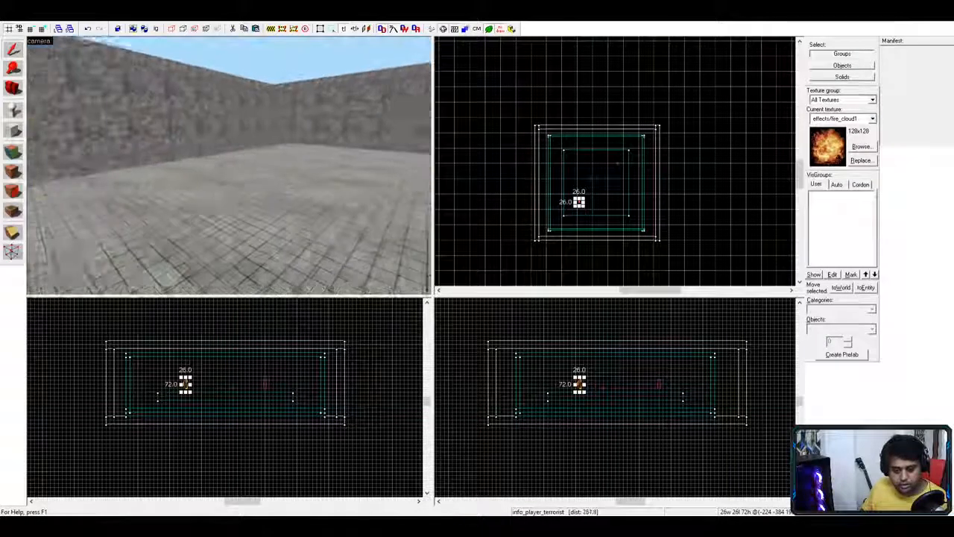
key(s)
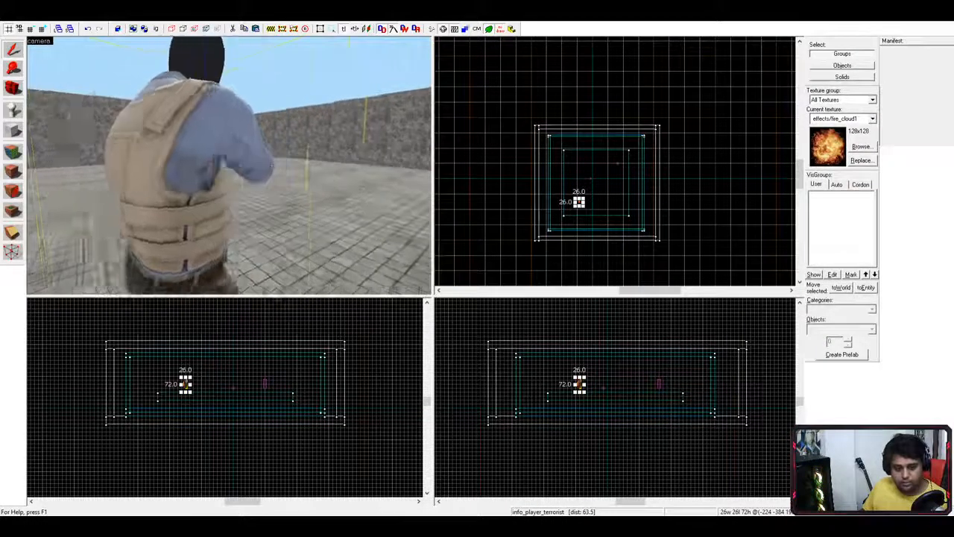
key(w)
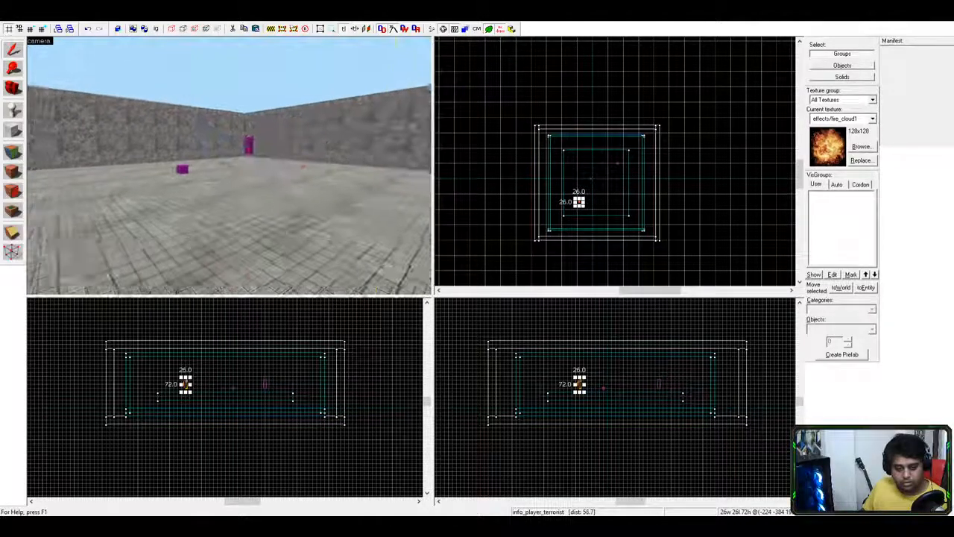
key(w)
key(s)
key(z)
key(d)
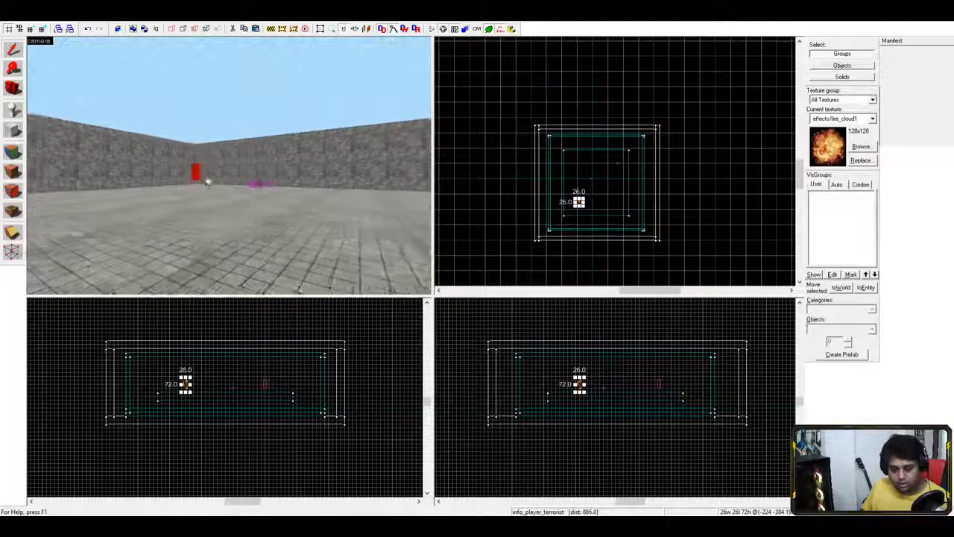
key(w)
key(z)
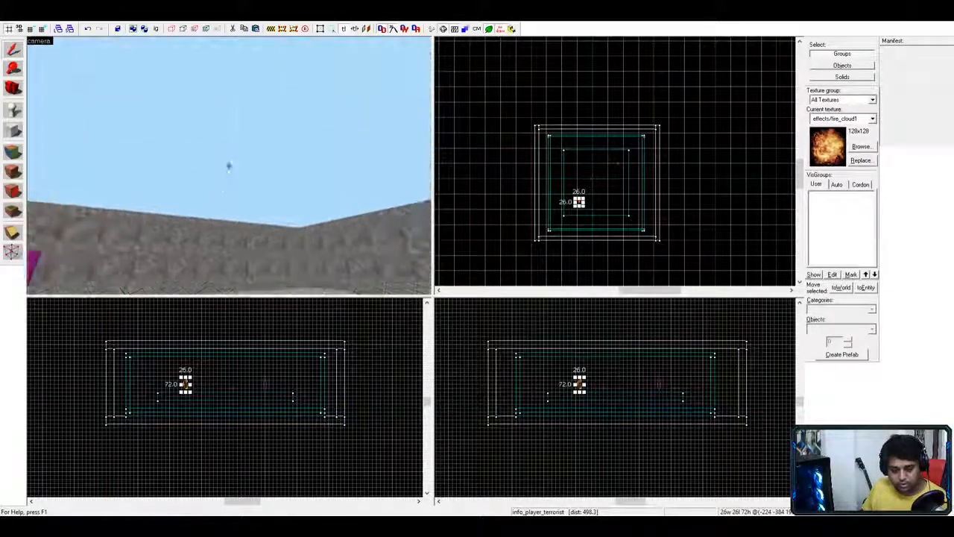
key(s)
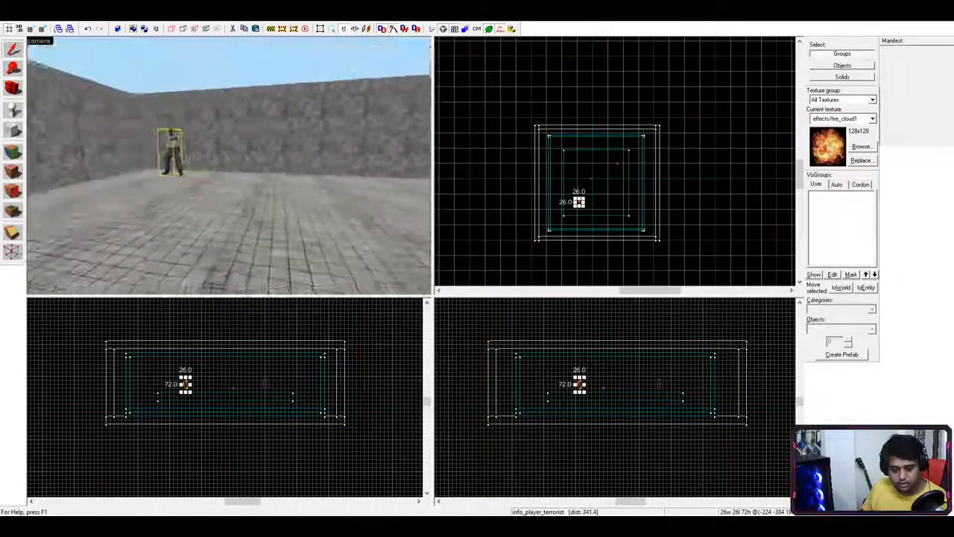
key(w)
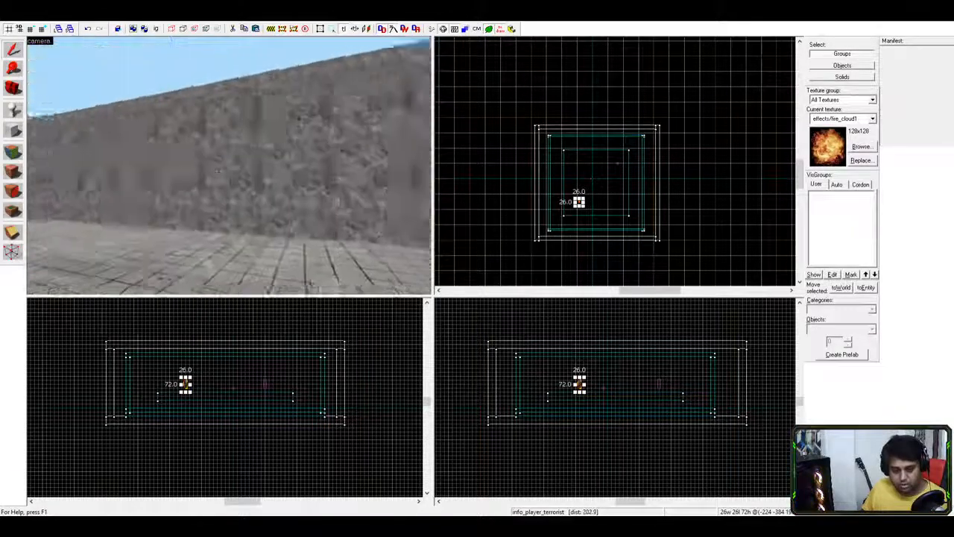
key(w)
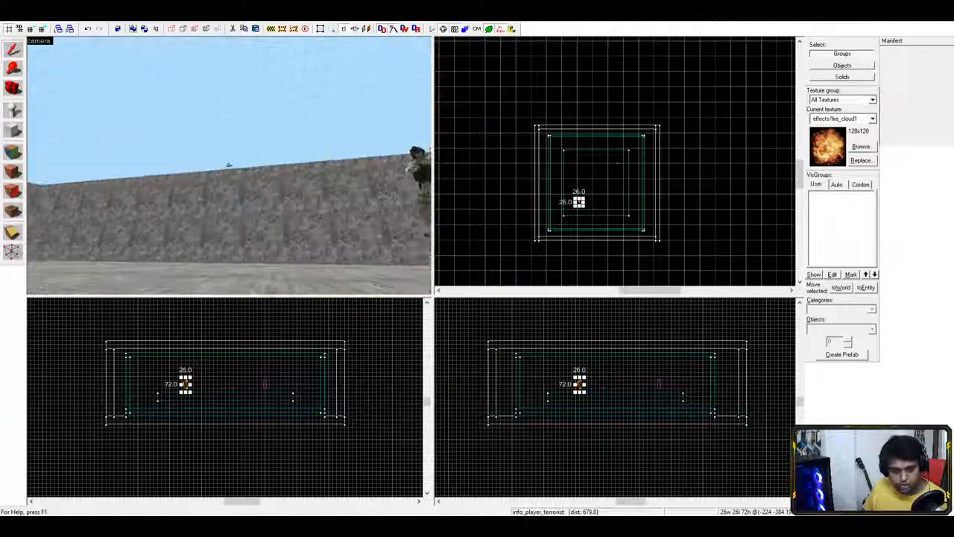
key(z)
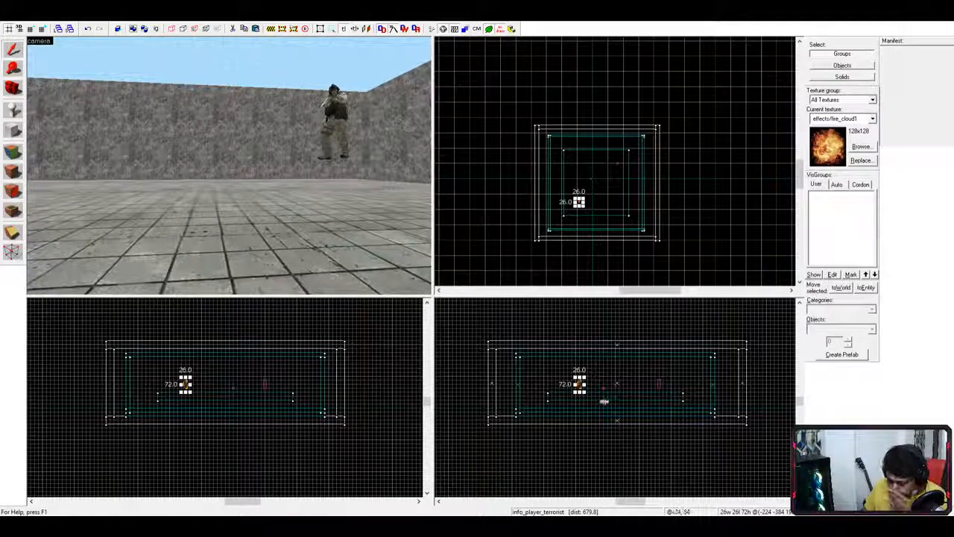
- Swing the 3D view down over the floor tiles and frame the player model
scroll(345, 202, up, 3)
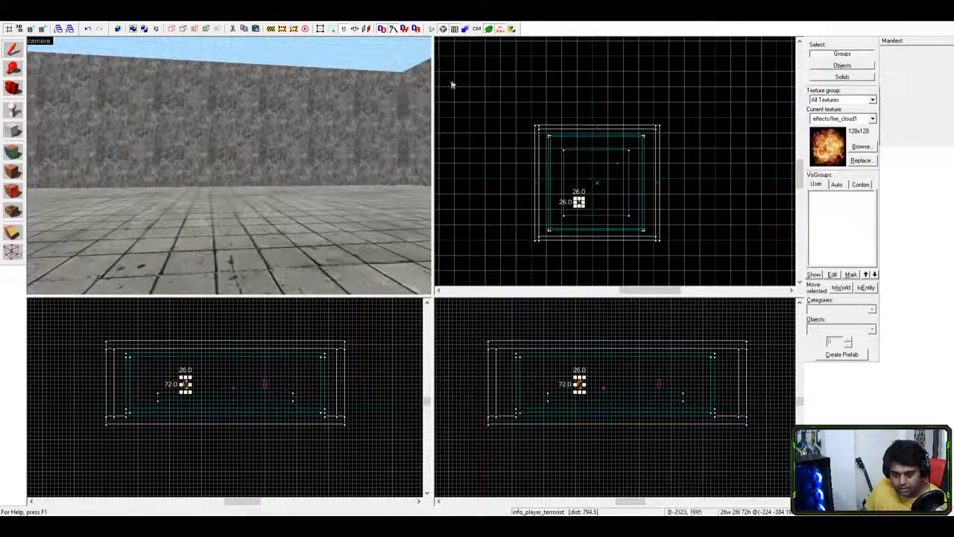
scroll(327, 154, down, 3)
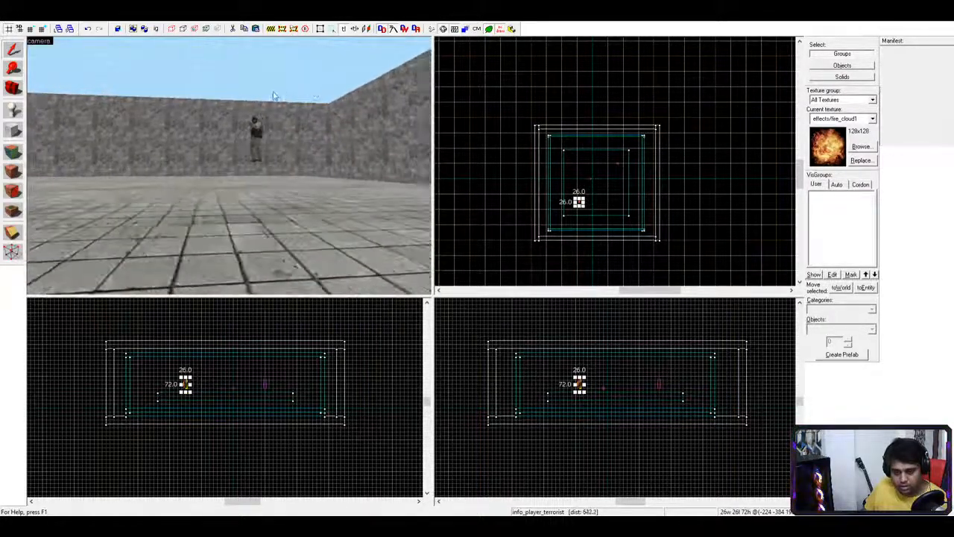
key(z)
key(s)
key(w)
key(s)
key(w)
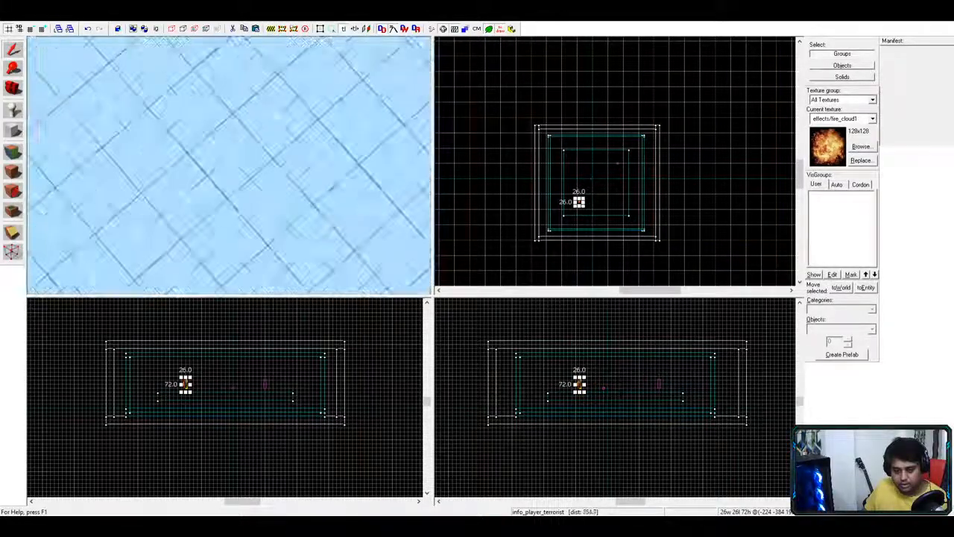
key(s)
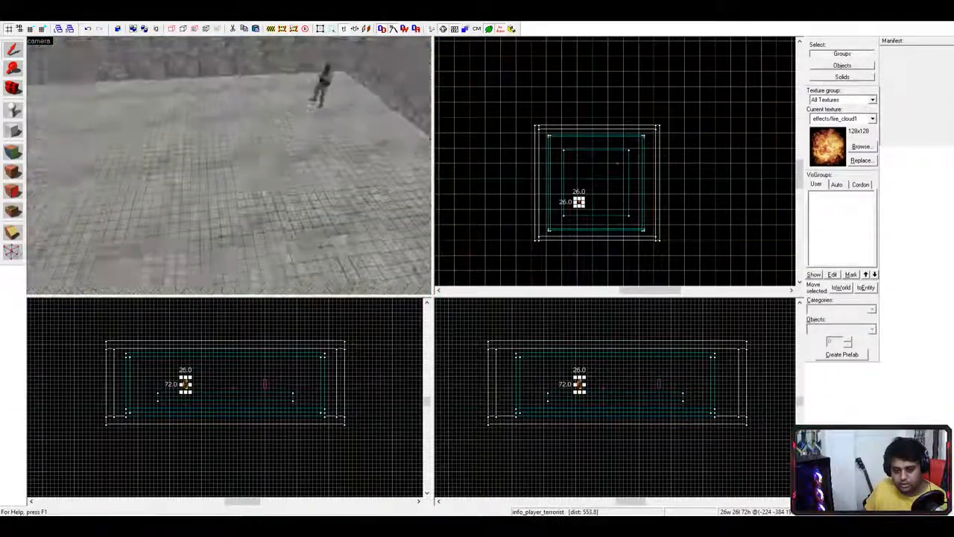
key(w)
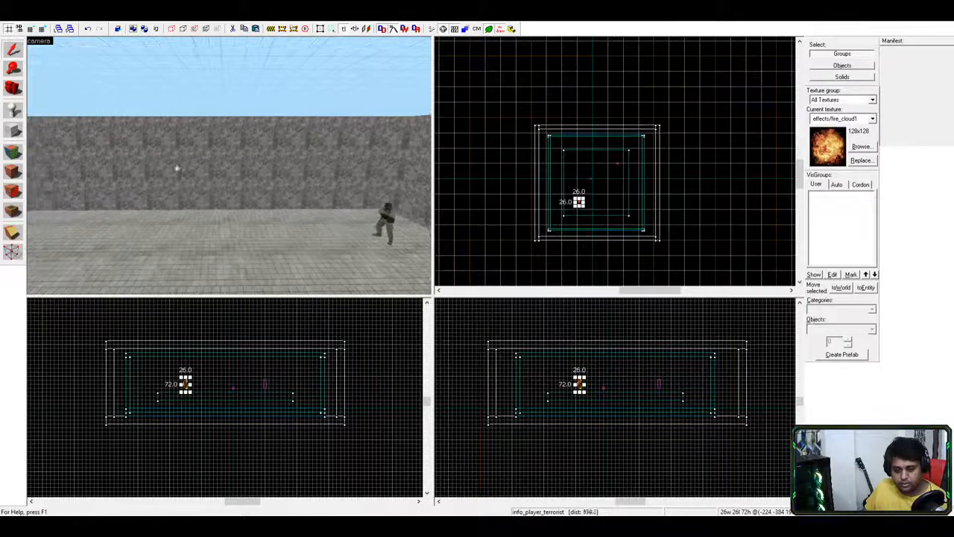
key(a)
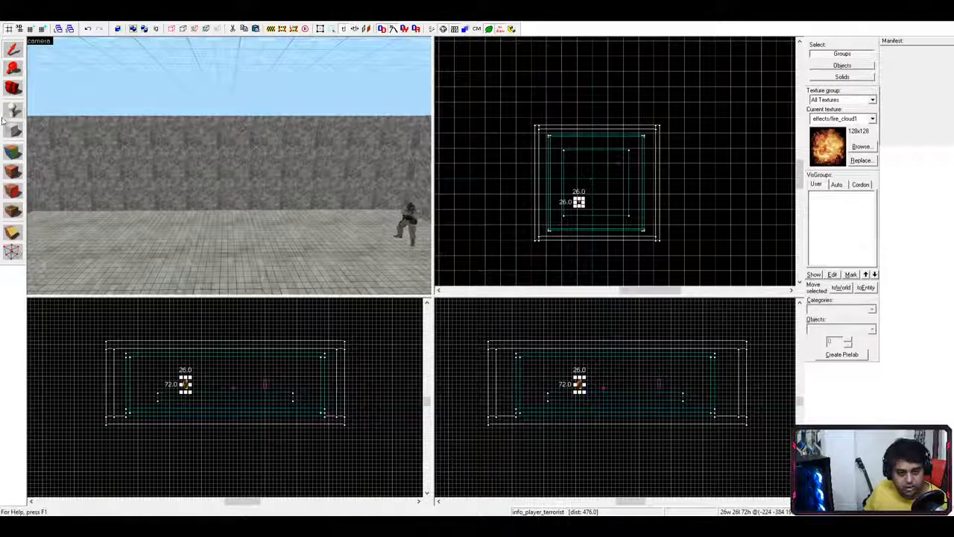
- Place an info_player_terrorist entity on the floor beside the player model
click(13, 109)
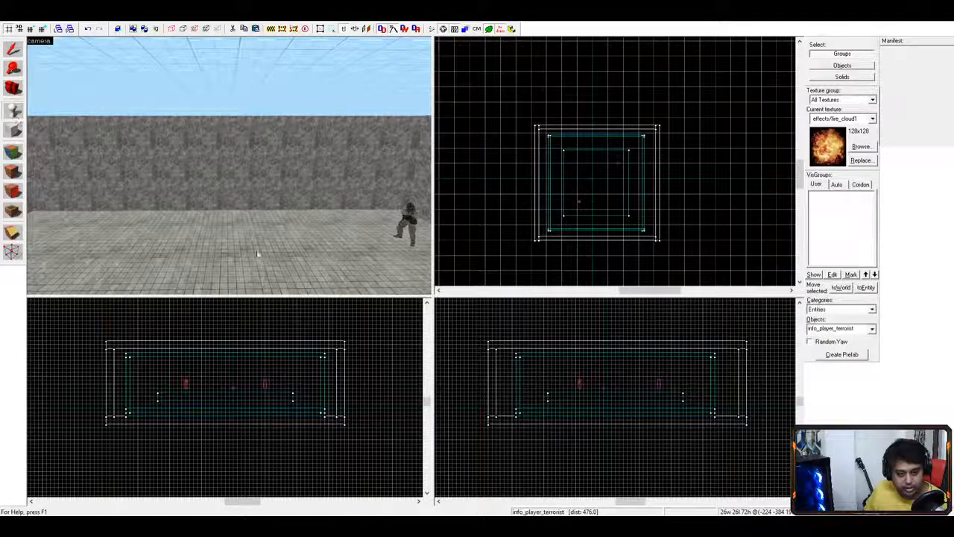
click(327, 233)
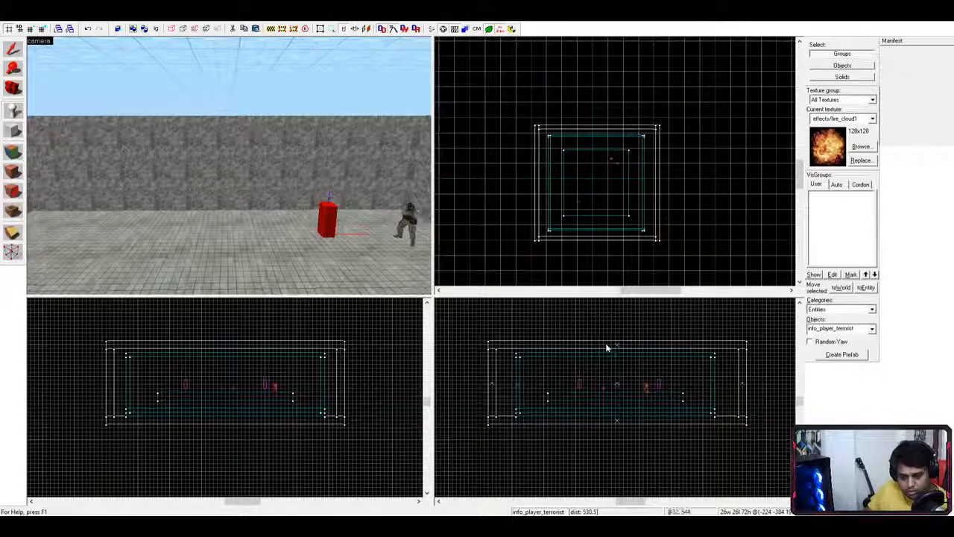
- Convert the newly placed entity beside the player model into a prop_vehicle
key(ctrl+z)
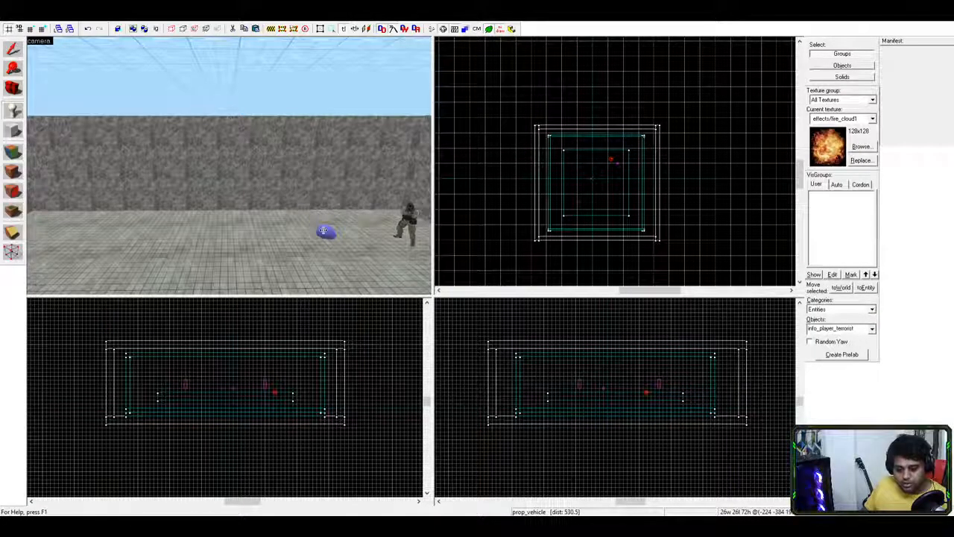
- Select the prop_vehicle entity on the floor and drag it slightly upward in the side view
click(13, 47)
click(325, 235)
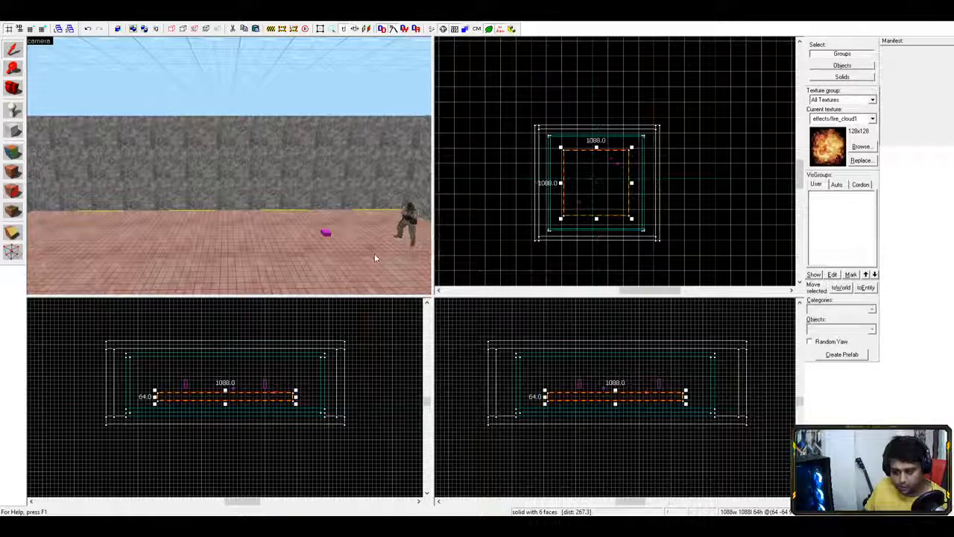
click(343, 179)
click(327, 237)
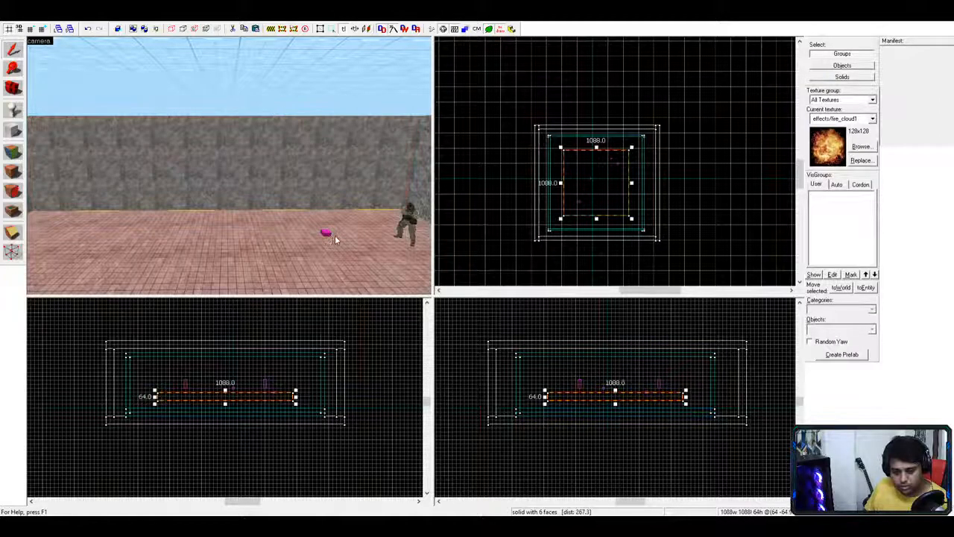
click(326, 235)
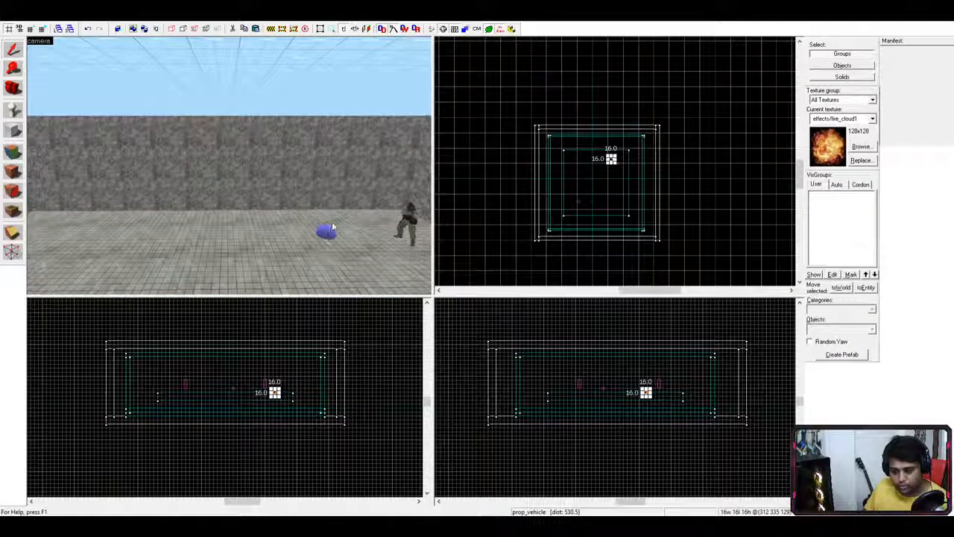
click(332, 227)
click(334, 228)
click(330, 234)
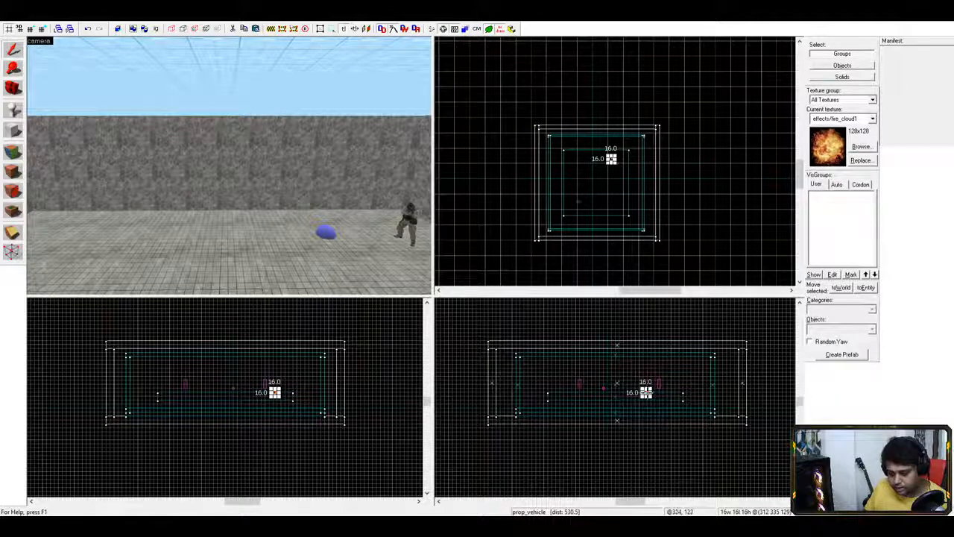
mouse_move(645, 392)
mouse_down()
mouse_move(636, 373)
mouse_move(644, 388)
mouse_up()
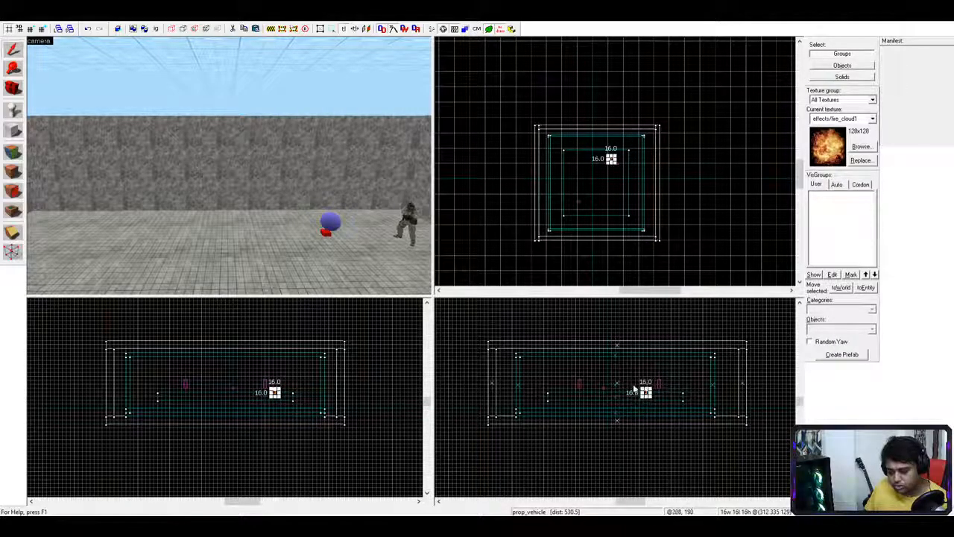
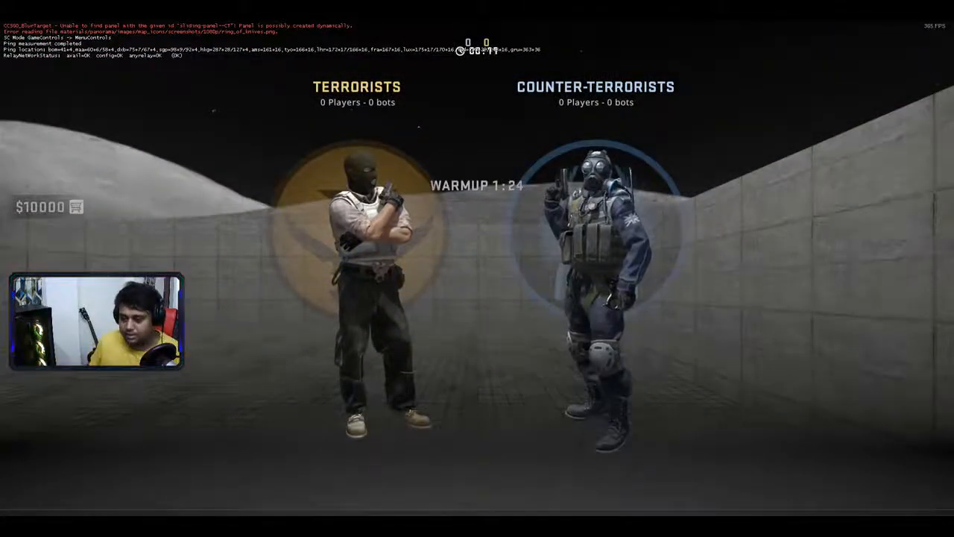
- Join the Counter-Terrorists and walk toward the far corner past the glowing floor strip
click(596, 246)
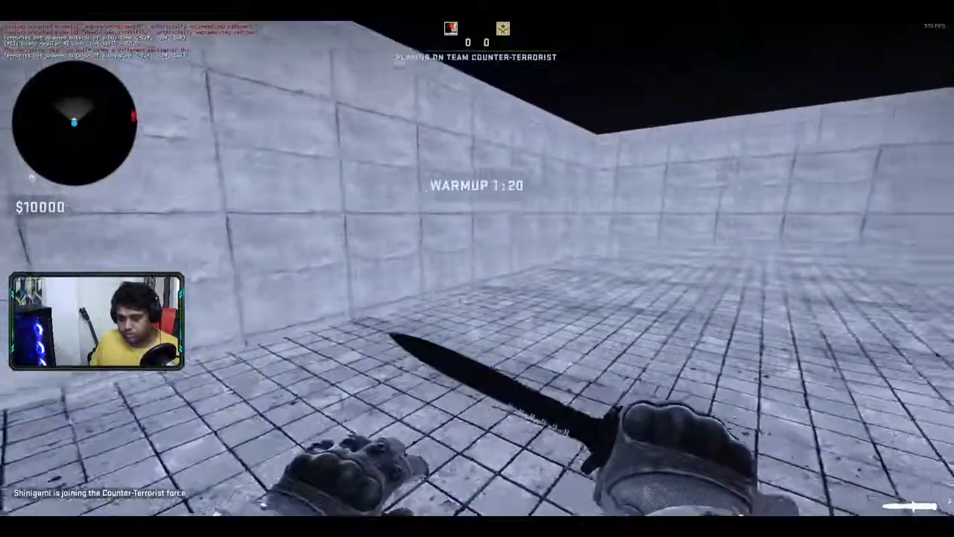
key(w)
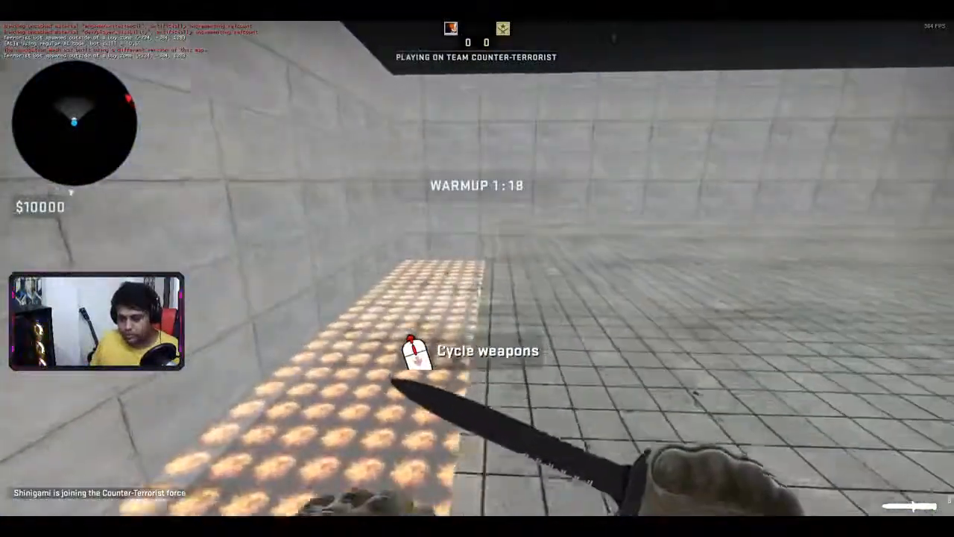
key(w)
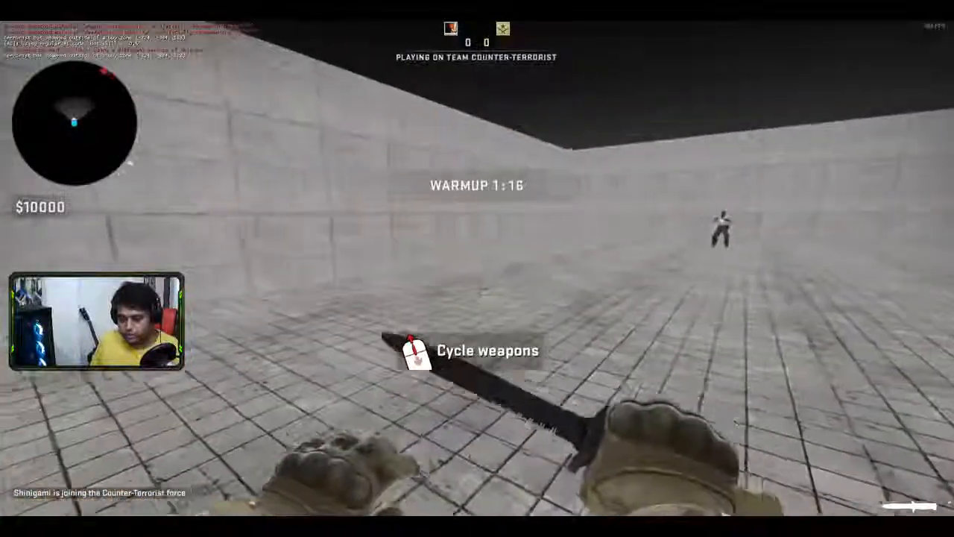
- Query the current bot_freeze value in the developer console, which reports 0
key(grave)
text(bot_dont_shoot)
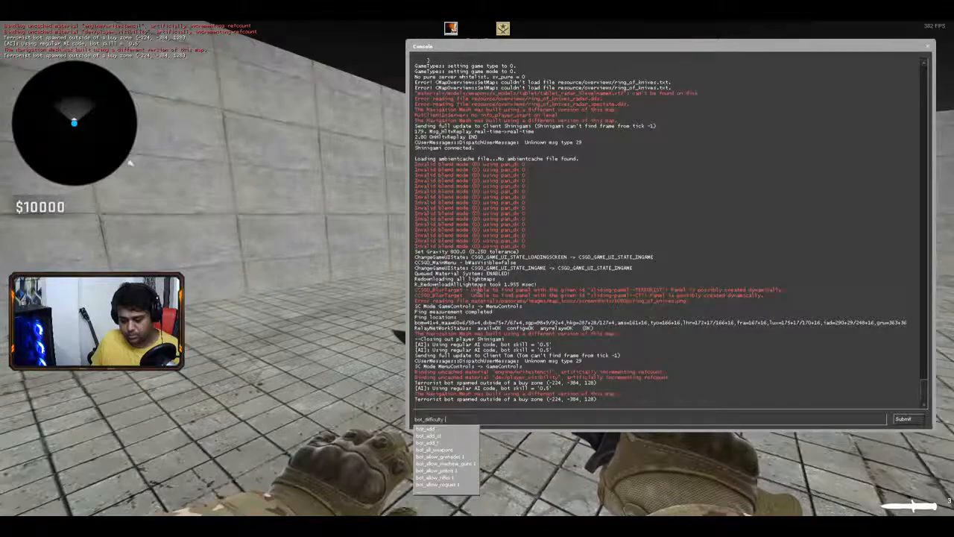
key(Return)
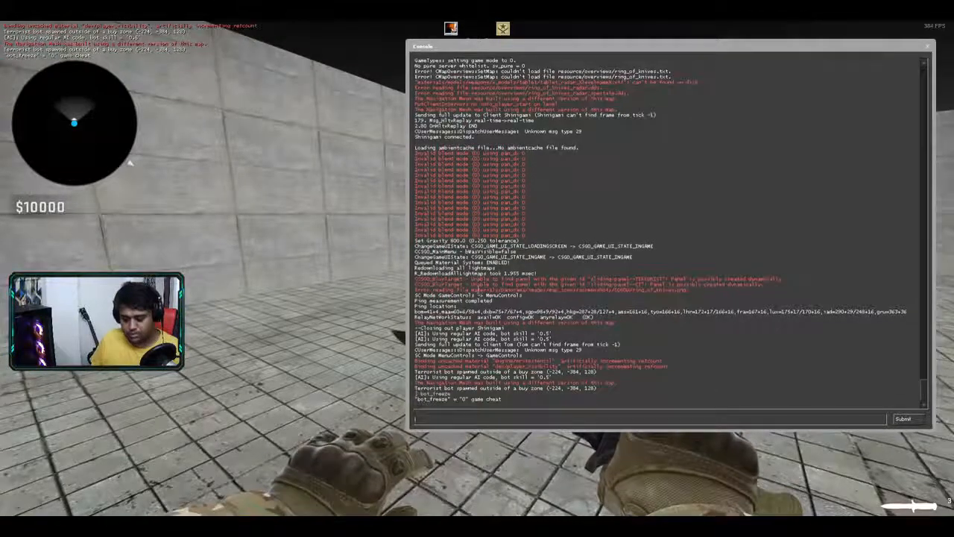
- Run bot_freeze 1, close the console, and walk past the frozen bot to the glowing strip
key(Return)
key(grave)
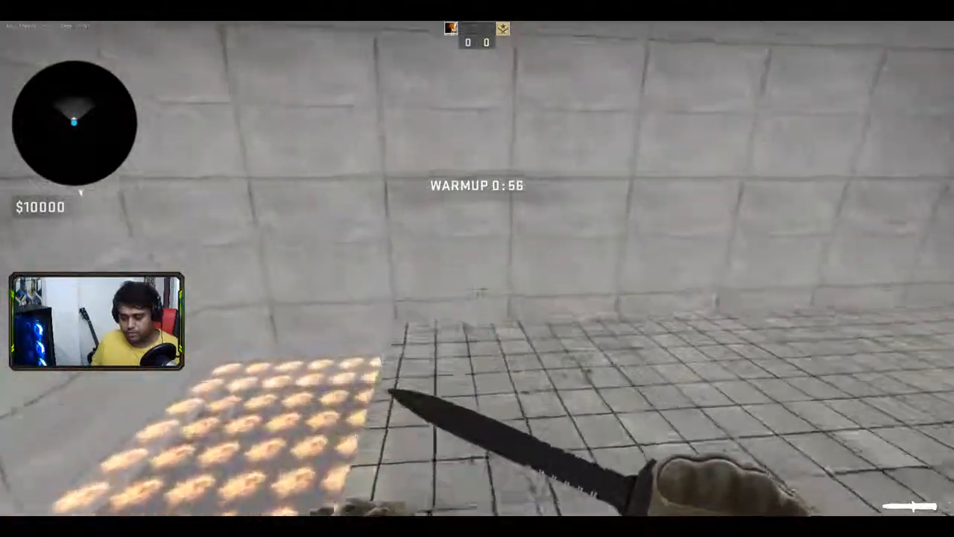
key(w)
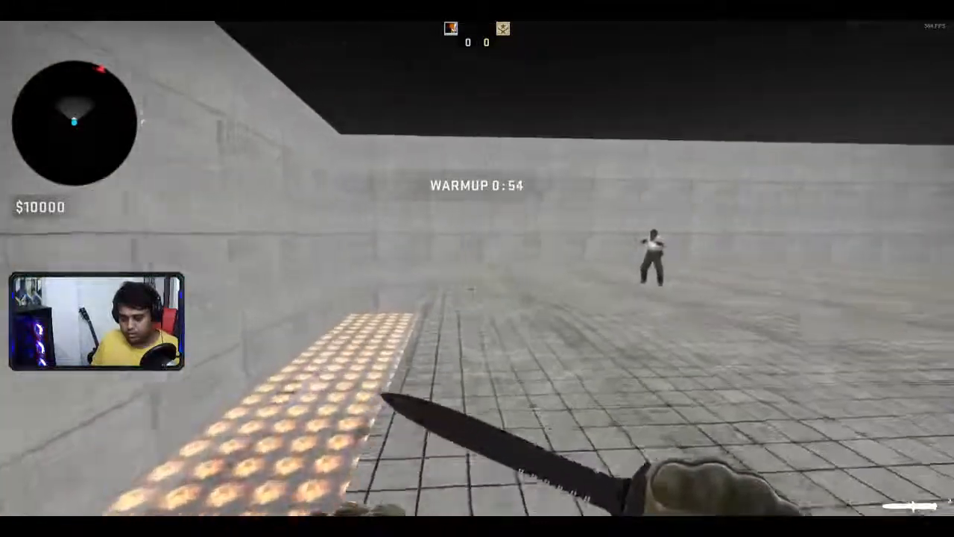
key(w)
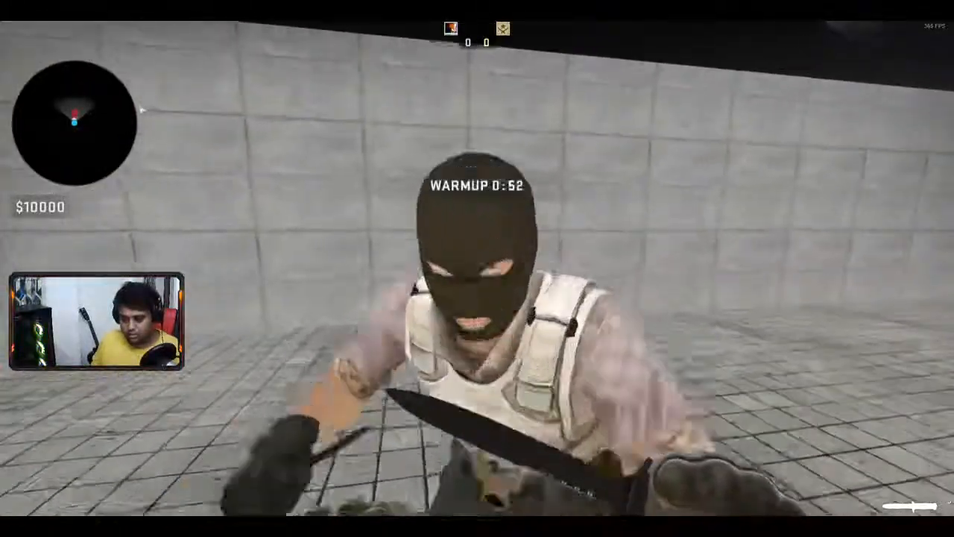
key(w)
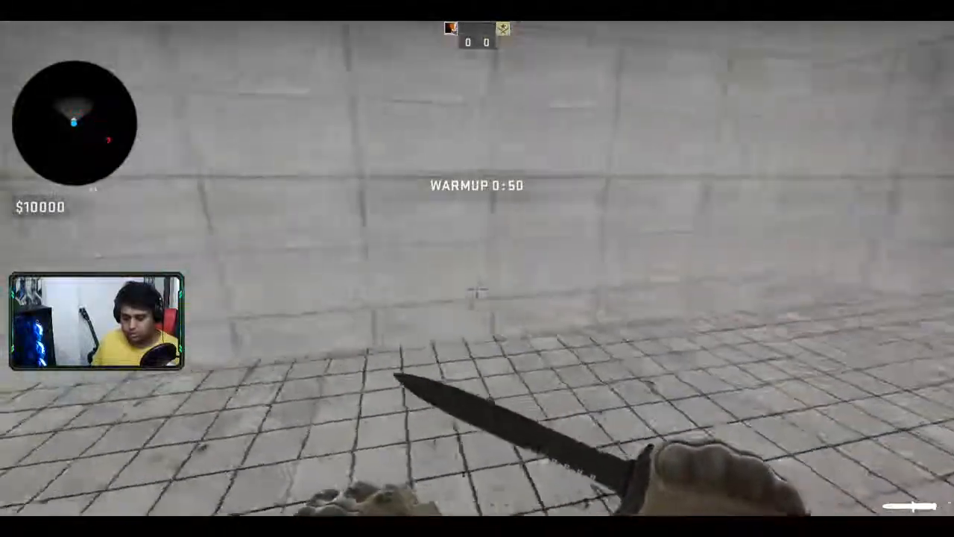
key(w)
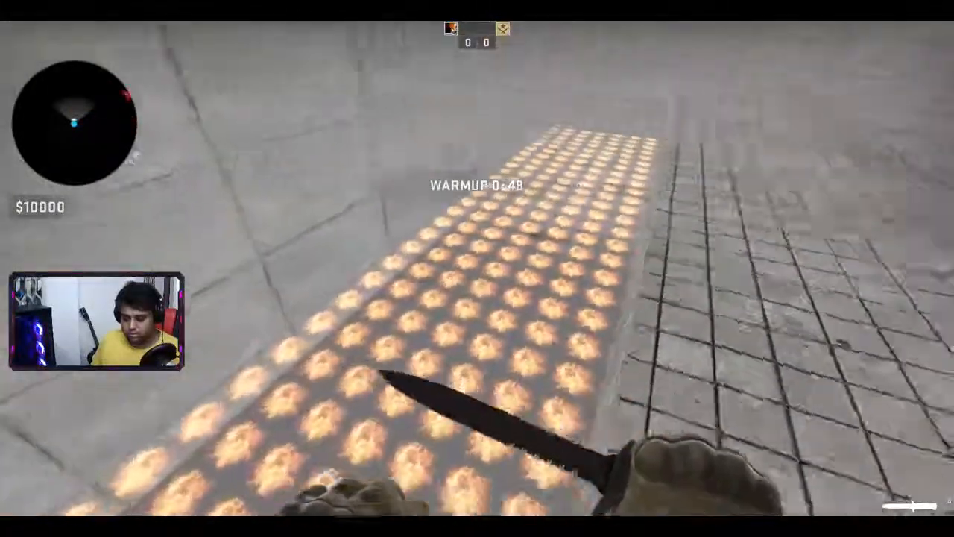
- Cross the glowing fire floor inspecting the left and right walls and sky, then pause
key(w)
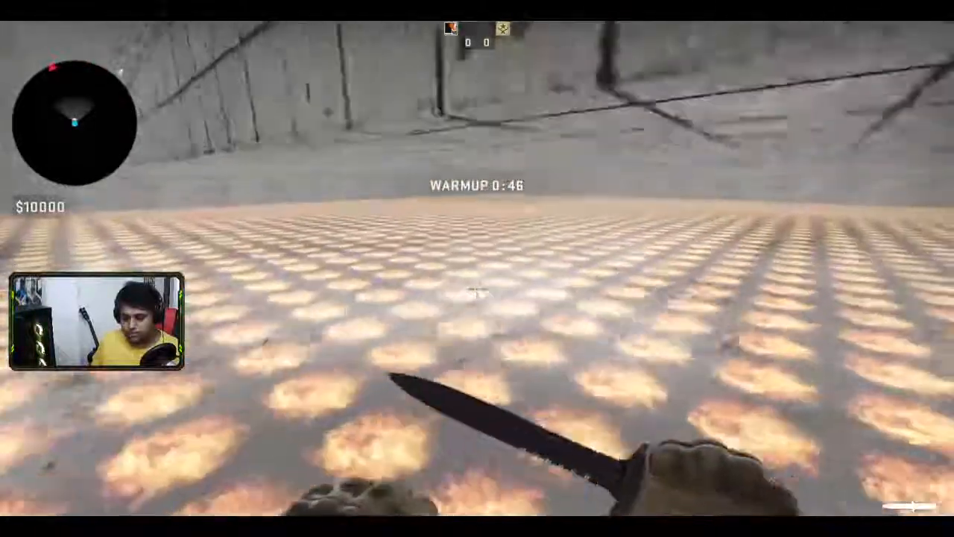
key(w)
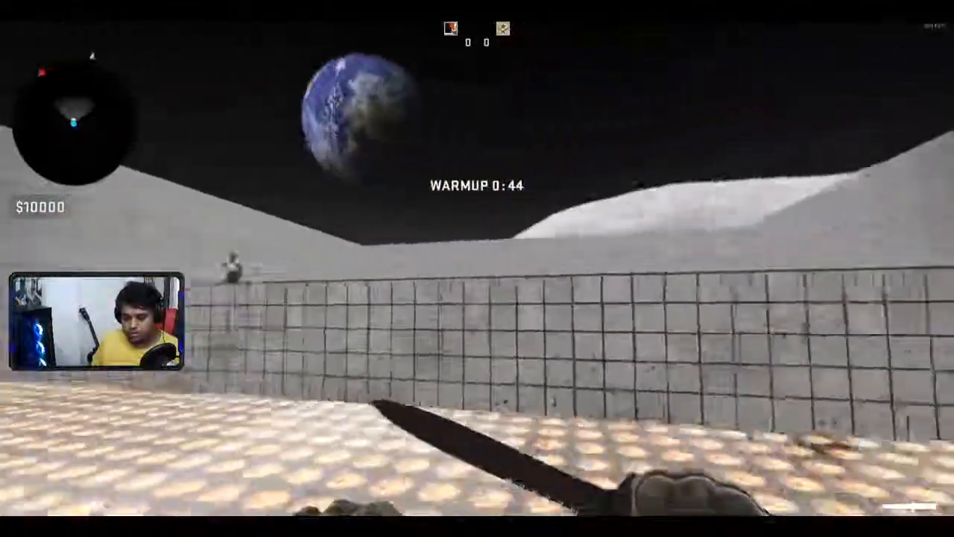
key(w)
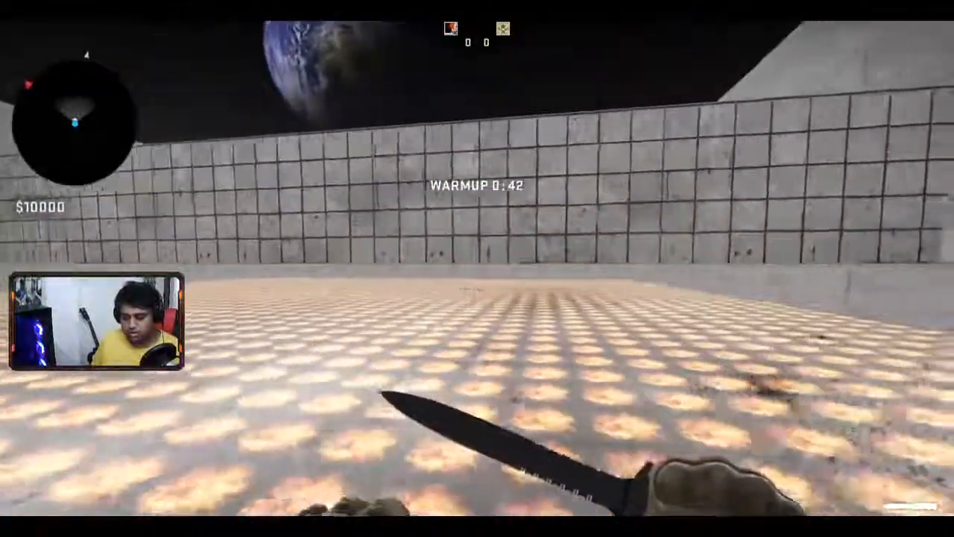
key(w)
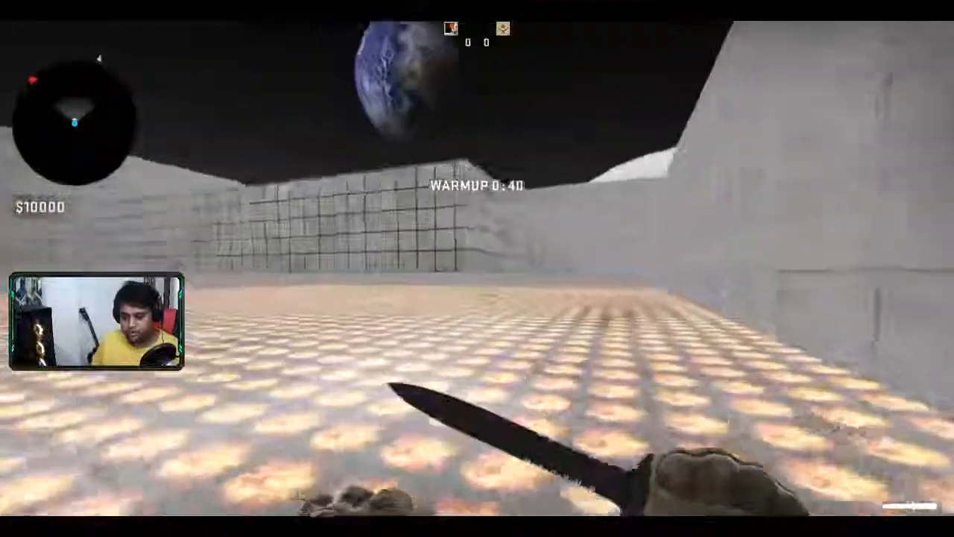
key(w)
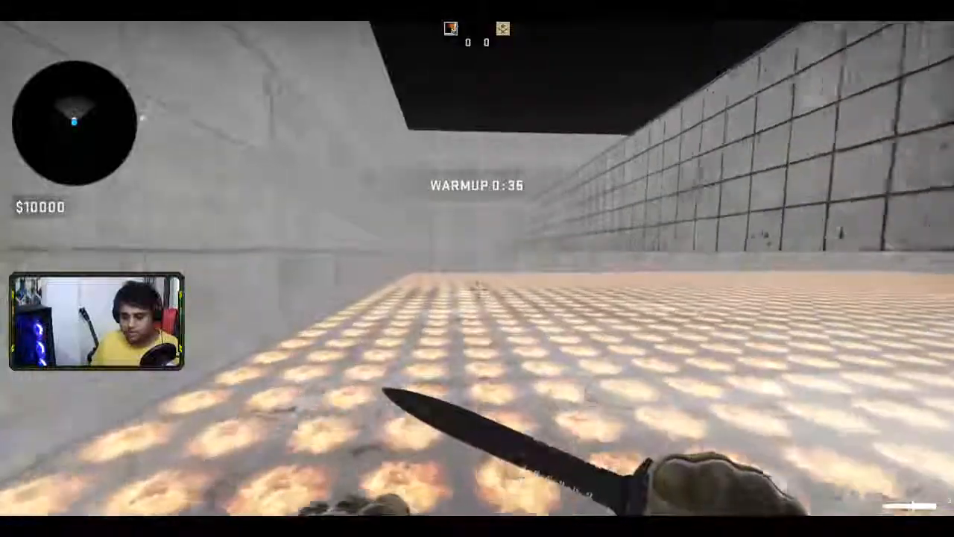
key(w)
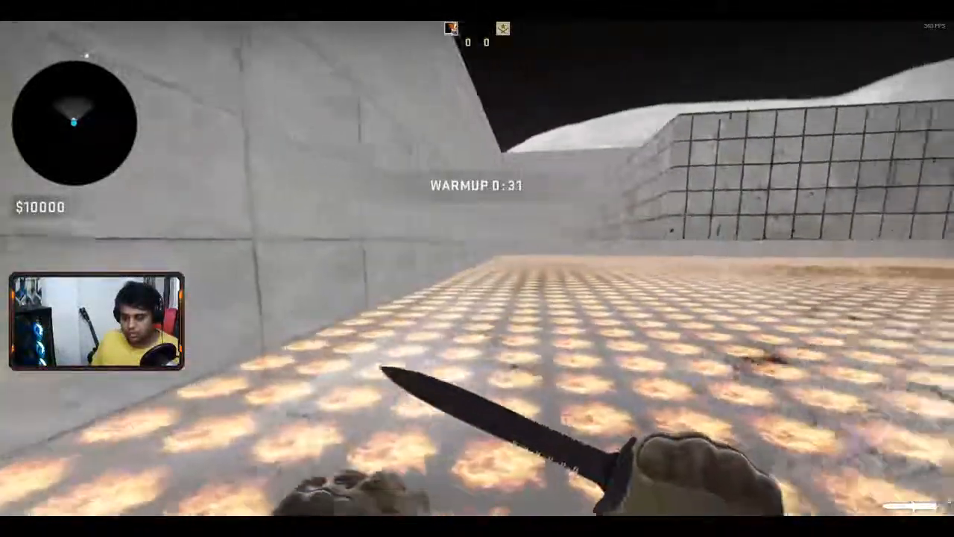
key(w)
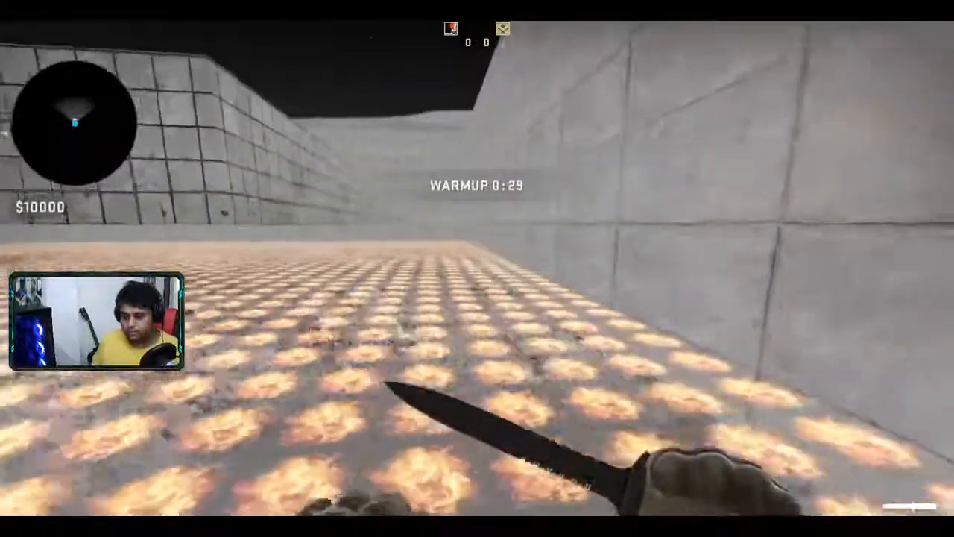
key(w)
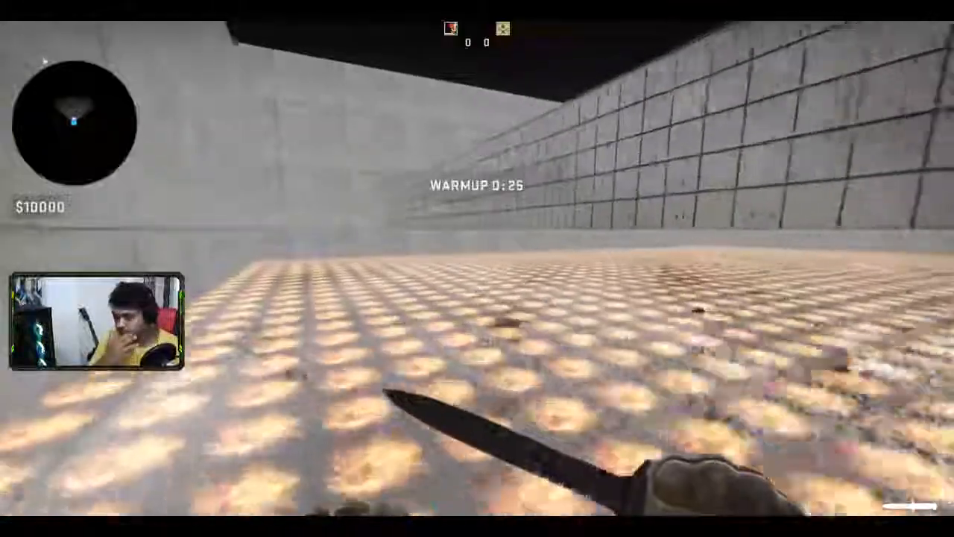
key(w)
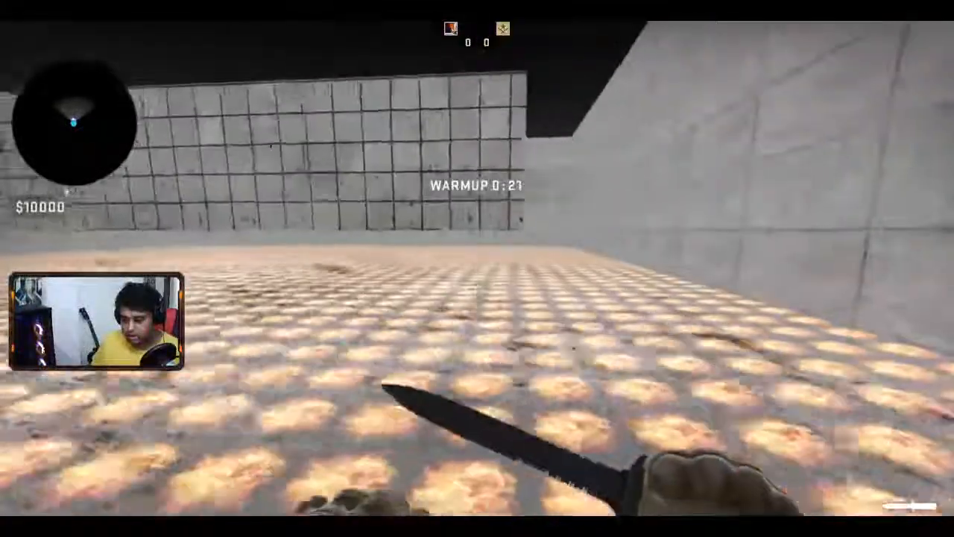
key(w)
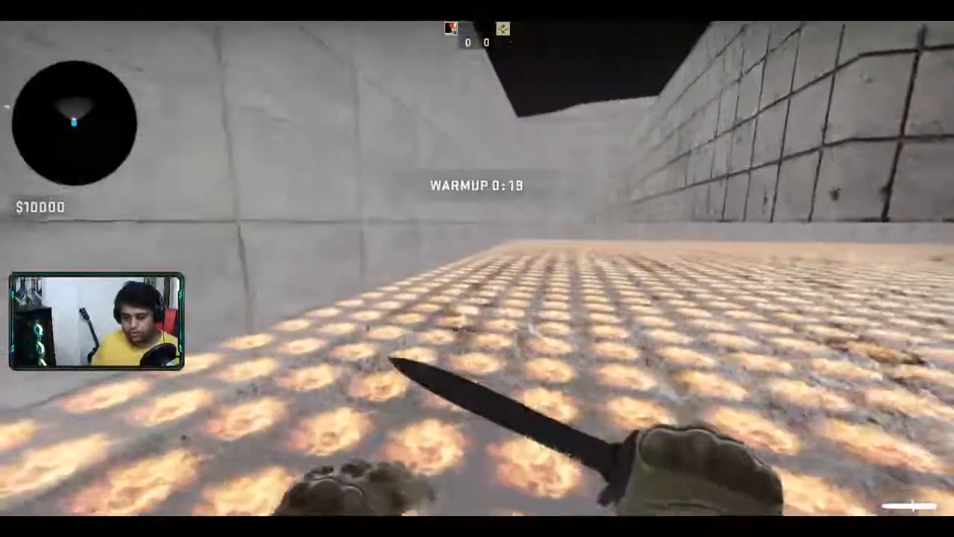
key(w)
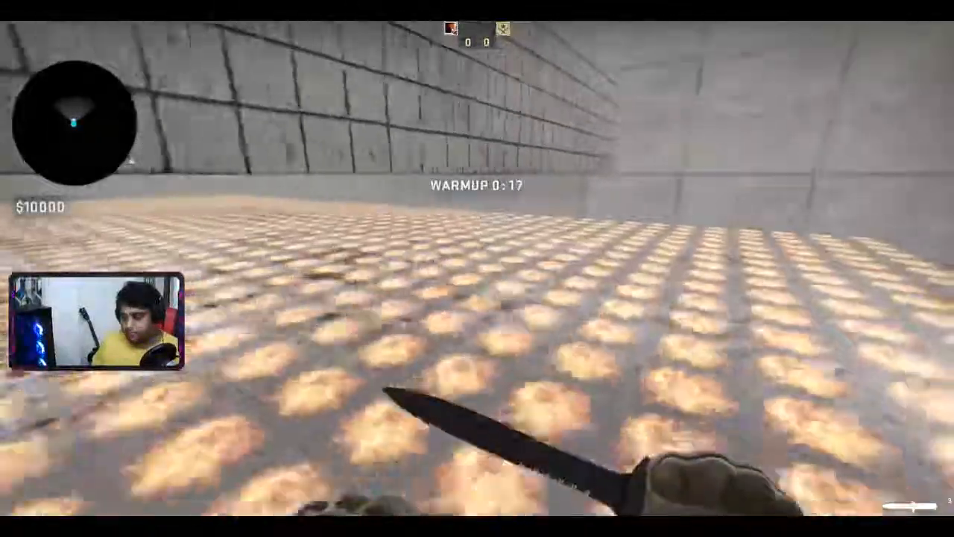
key(w)
key(w)
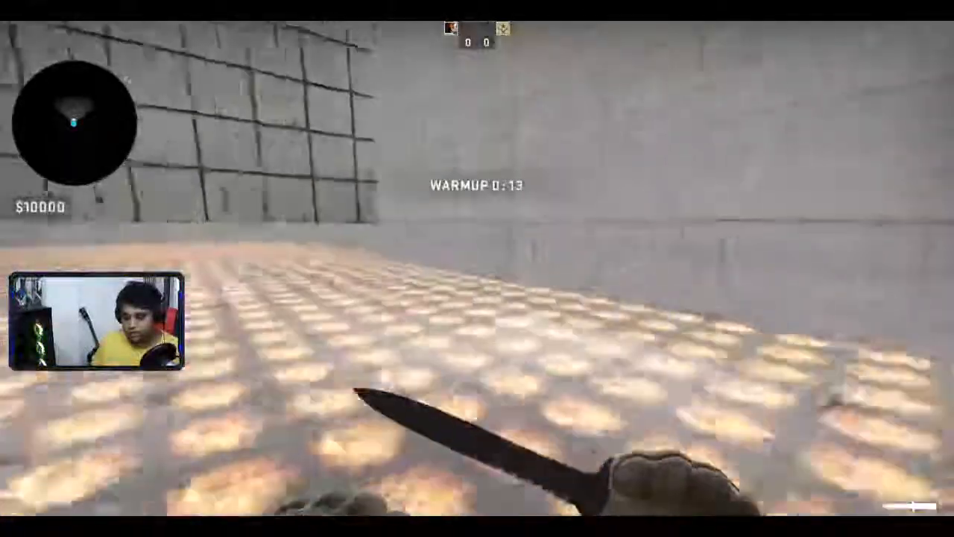
key(w)
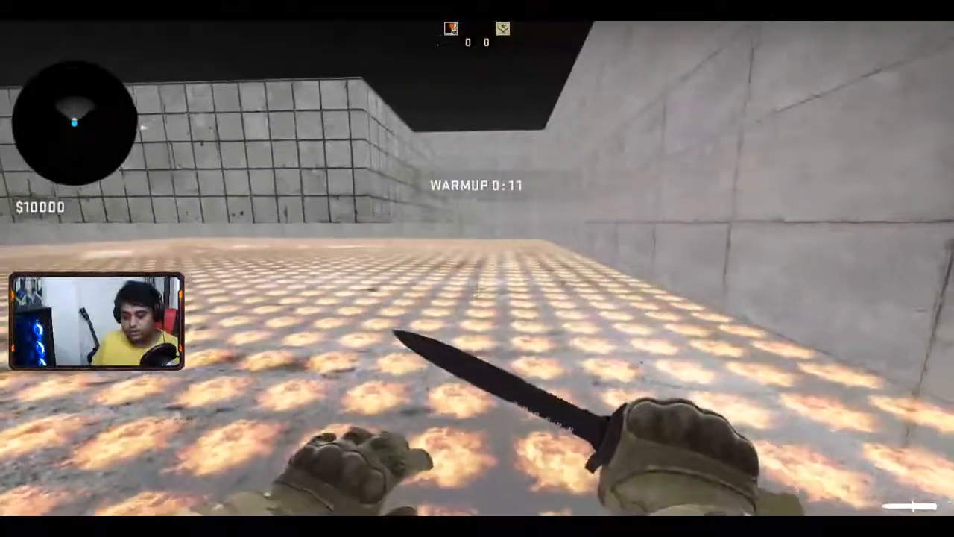
key(w)
key(w)
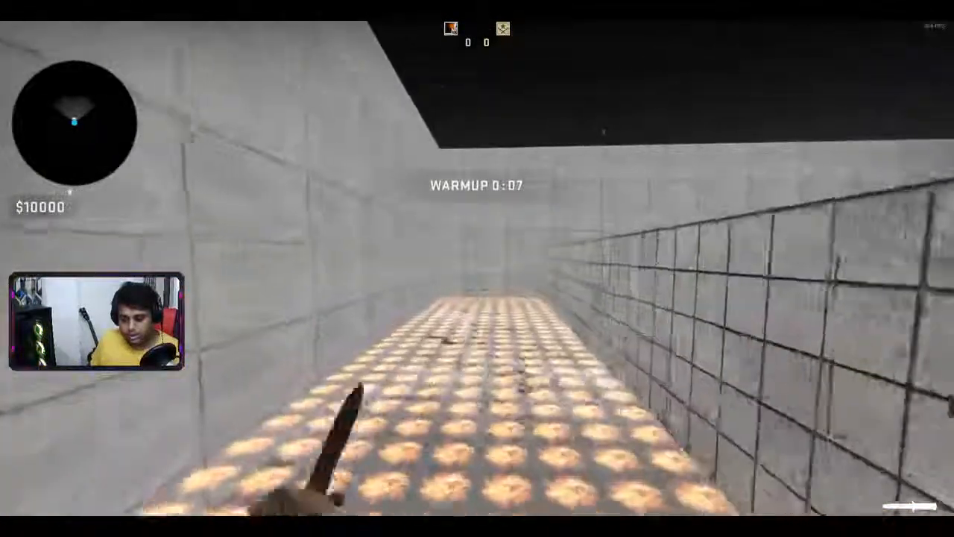
key(w)
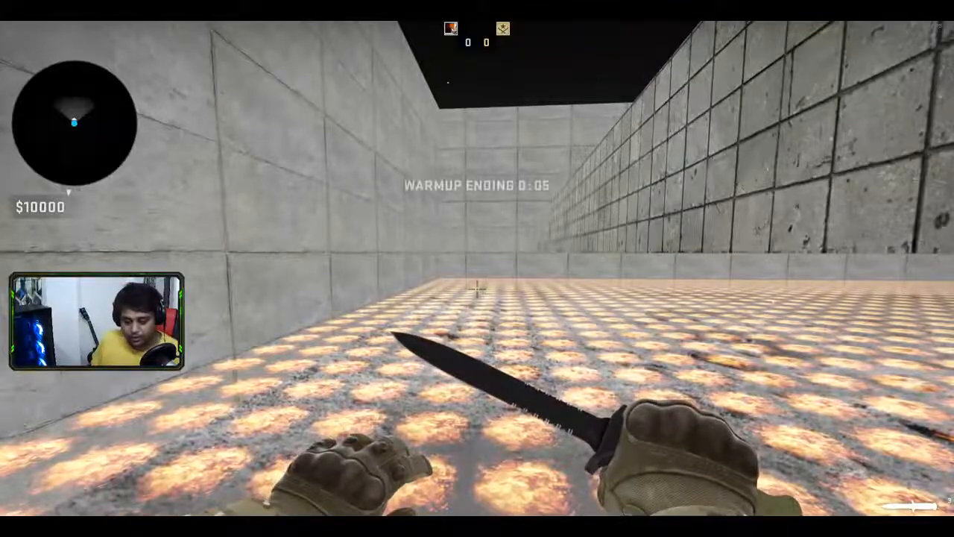
key(Escape)
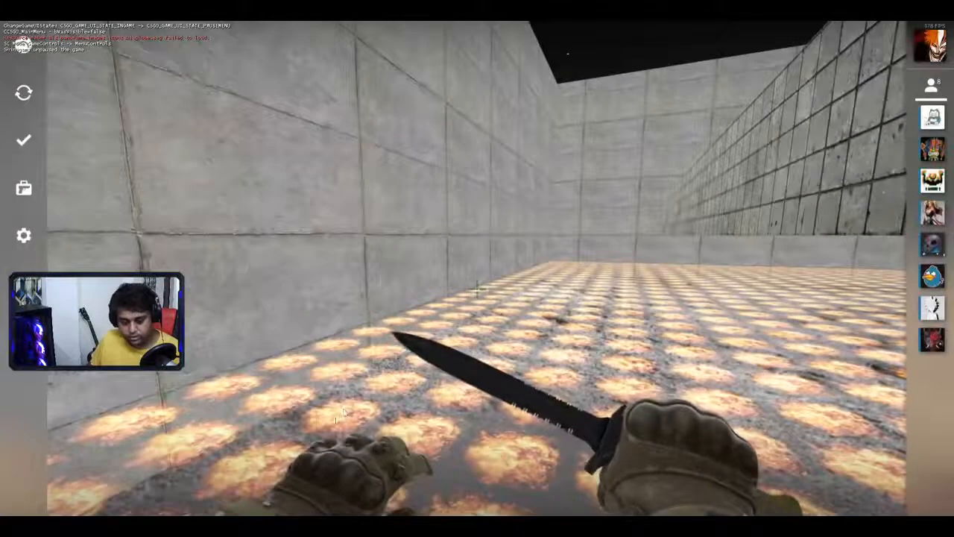
- Quit the game test and pull Hammer's 3D view back to look over the arena
click(24, 497)
click(532, 322)
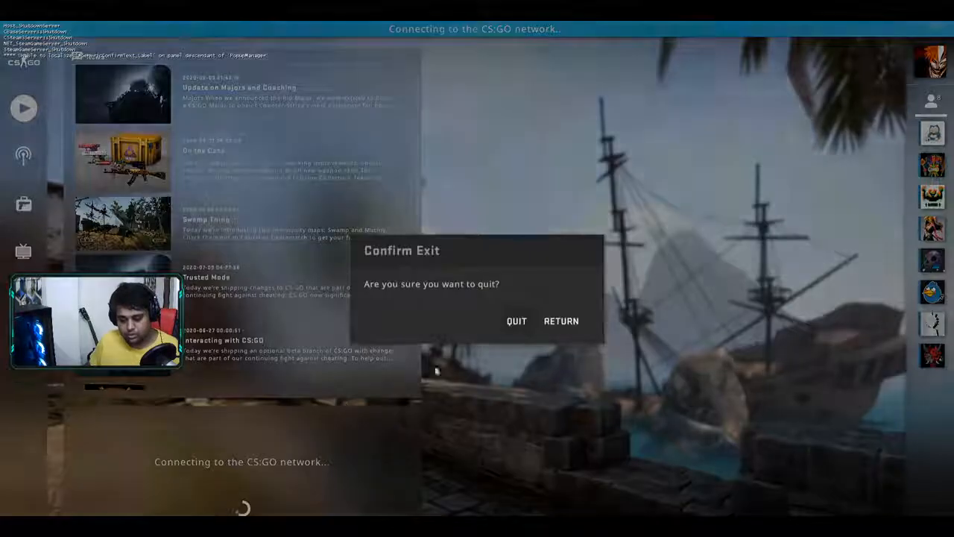
click(517, 321)
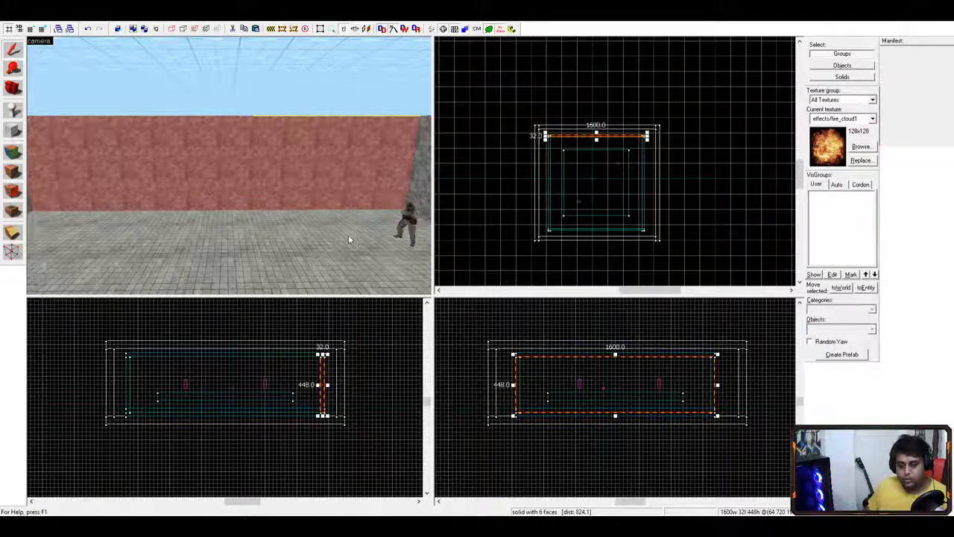
key(s)
key(a)
key(d)
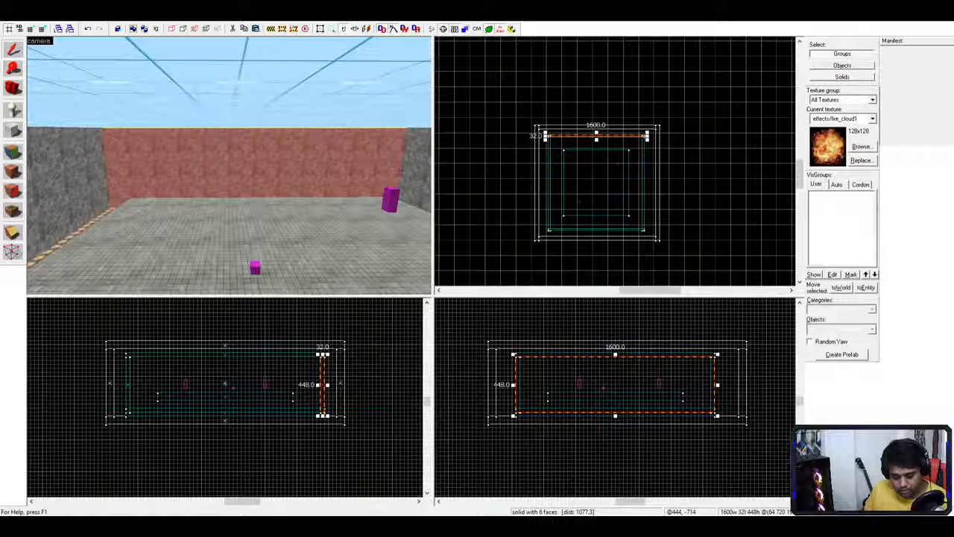
- Bring up the game_player_equip wiki page in Firefox
key(alt+Tab)
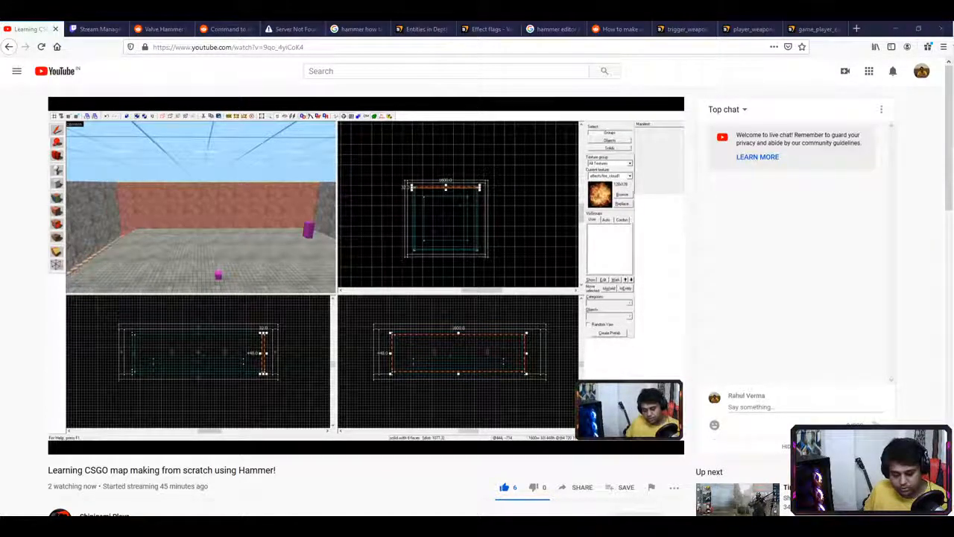
key(alt+Tab)
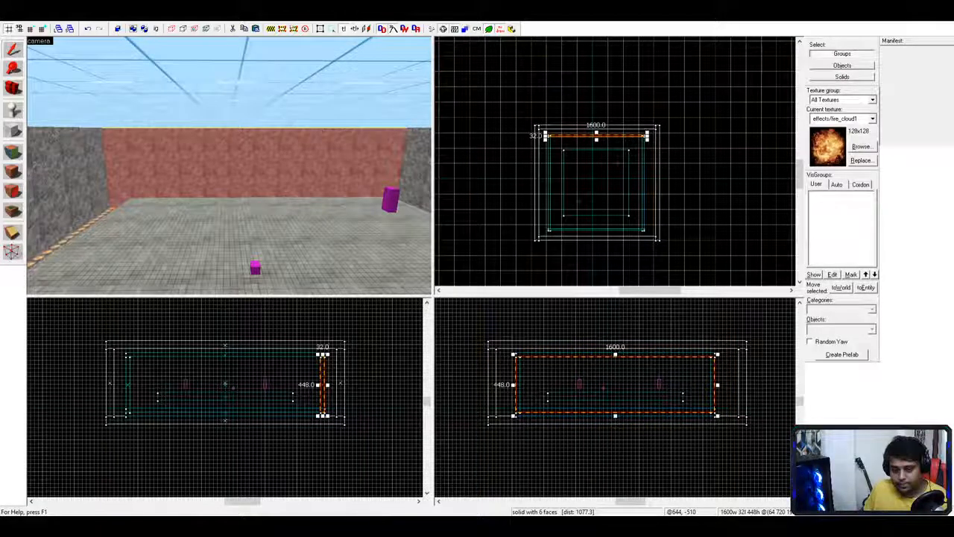
key(alt+Tab)
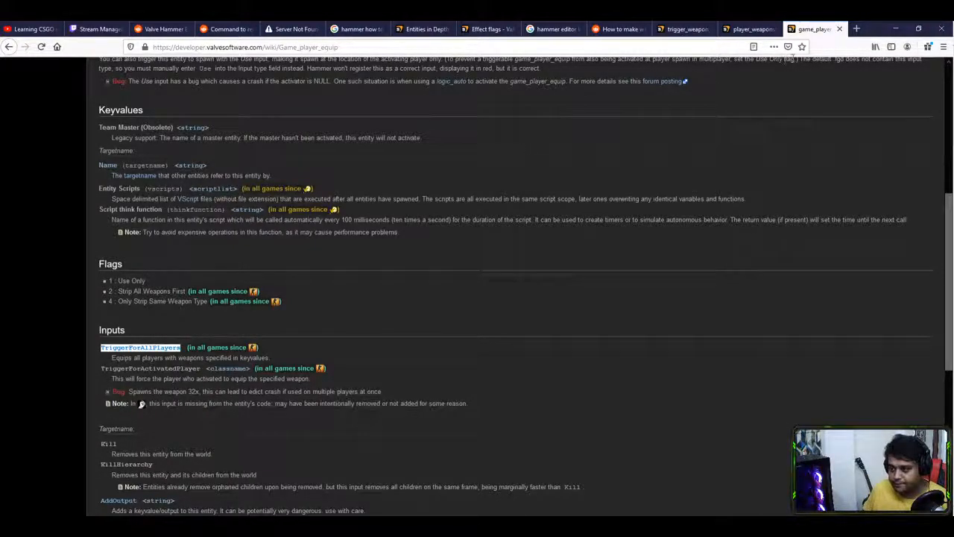
- Google 'add props to hammer map' in a new tab and scroll through the results
click(853, 30)
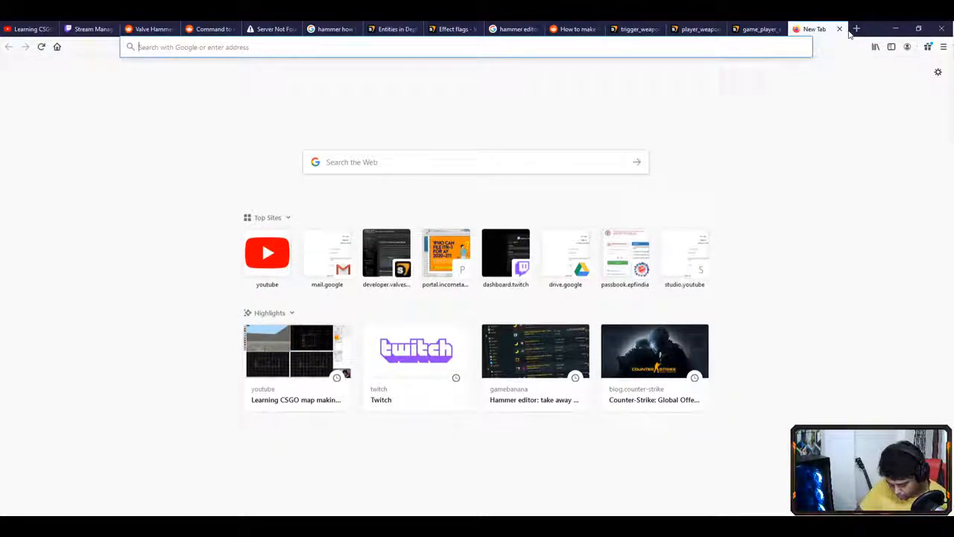
text(add props to)
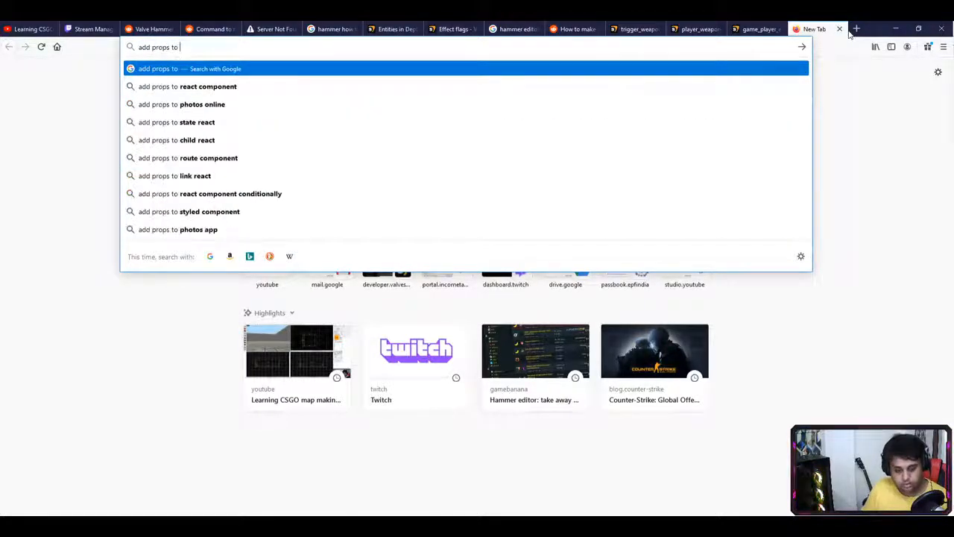
text( hammer map)
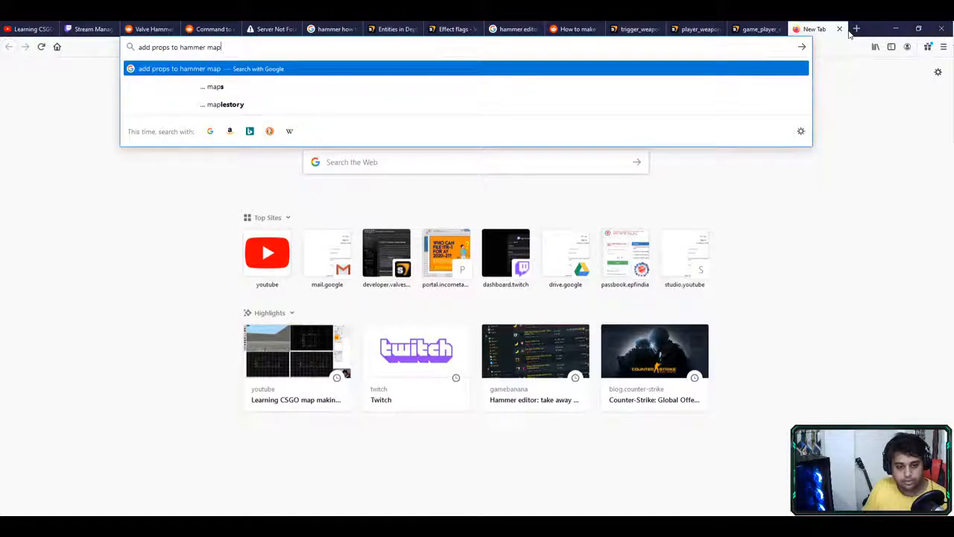
key(Return)
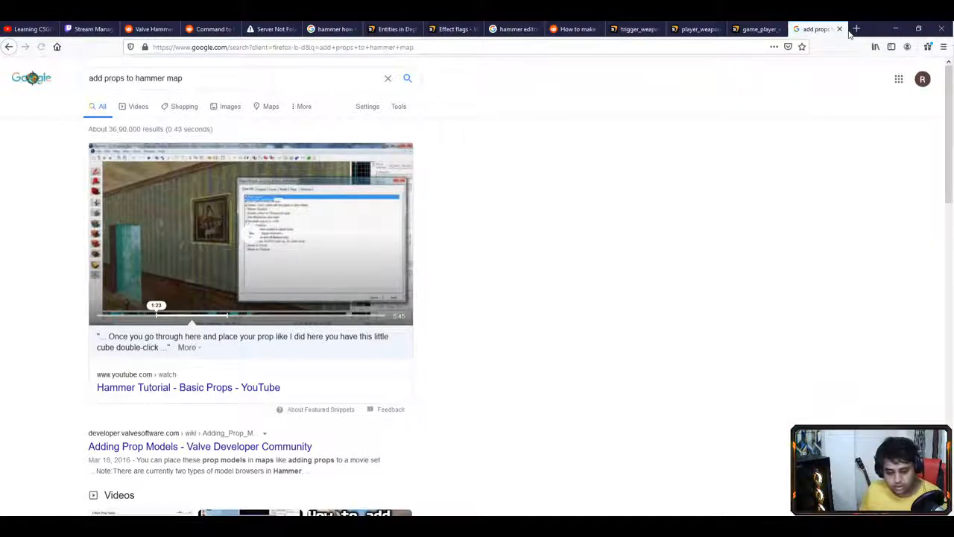
scroll(515, 248, down, 5)
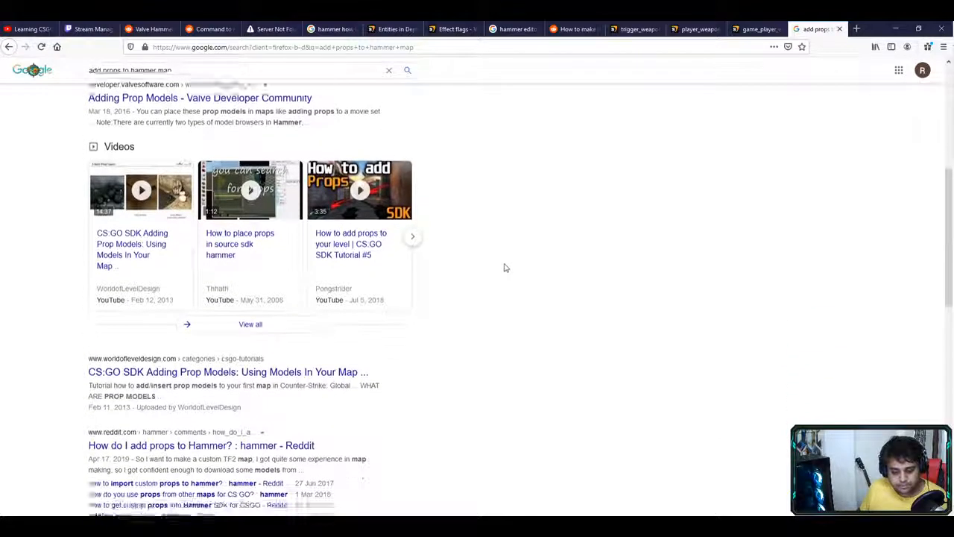
scroll(455, 283, down, 1)
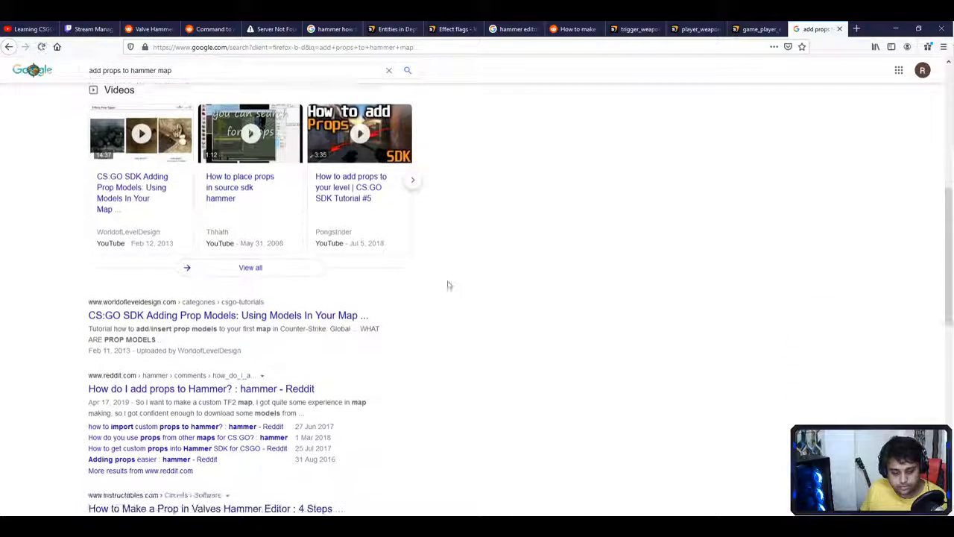
- Open the World of Level Design prop-models tutorial and highlight prop_static and prop_dynamic
click(313, 319)
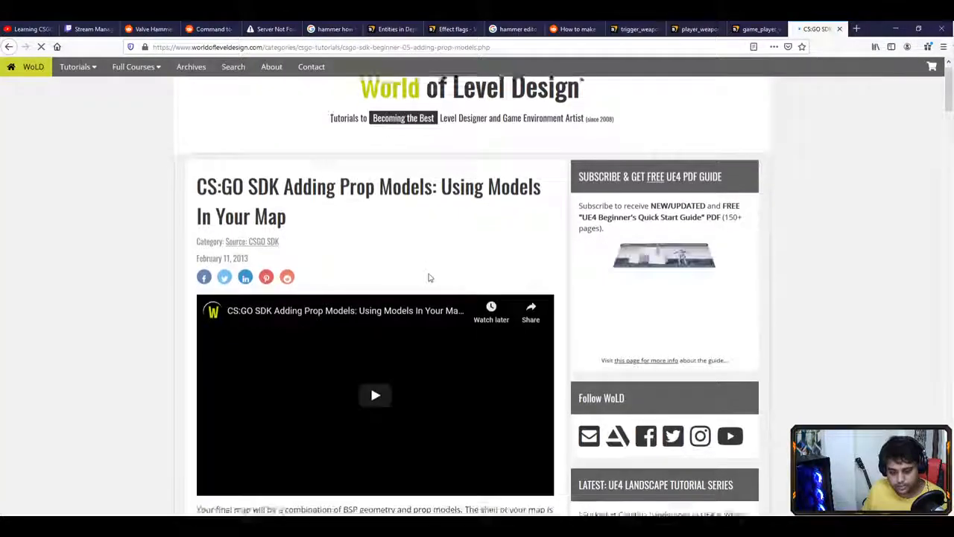
scroll(429, 277, down, 5)
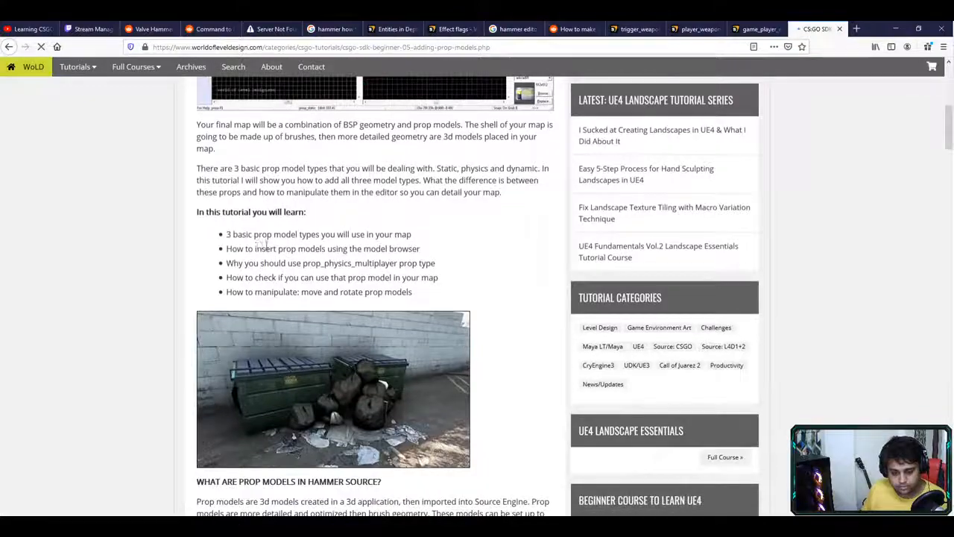
drag(265, 248, 373, 248)
scroll(280, 283, down, 4)
scroll(280, 283, down, 1)
double_click(237, 202)
click(288, 200)
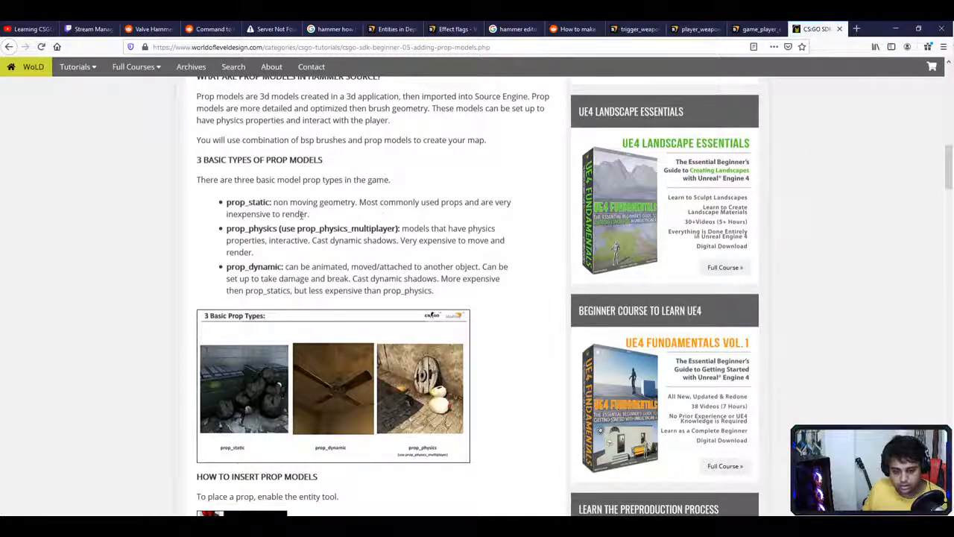
double_click(244, 203)
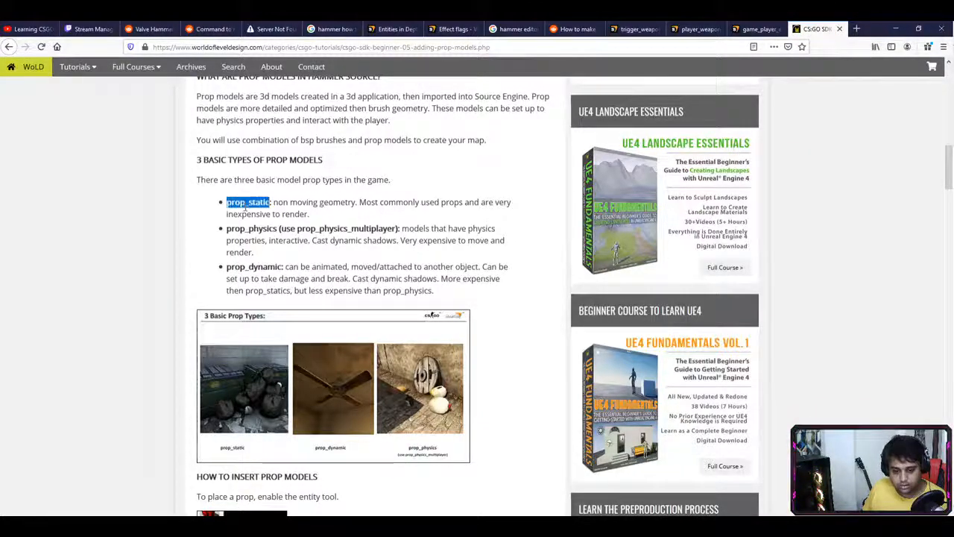
double_click(254, 266)
double_click(246, 202)
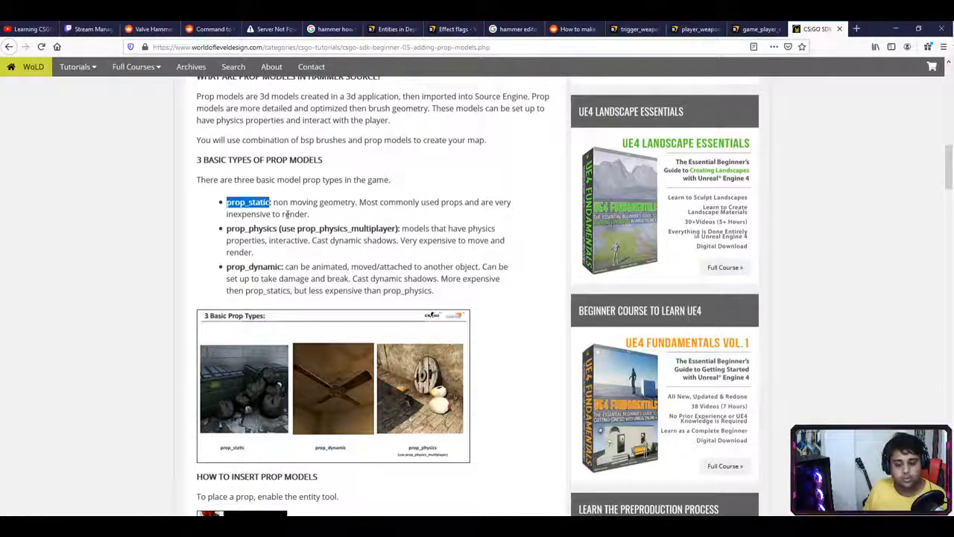
- Read on through choosing the prop type to the World Model step, then return to Hammer
scroll(318, 218, down, 5)
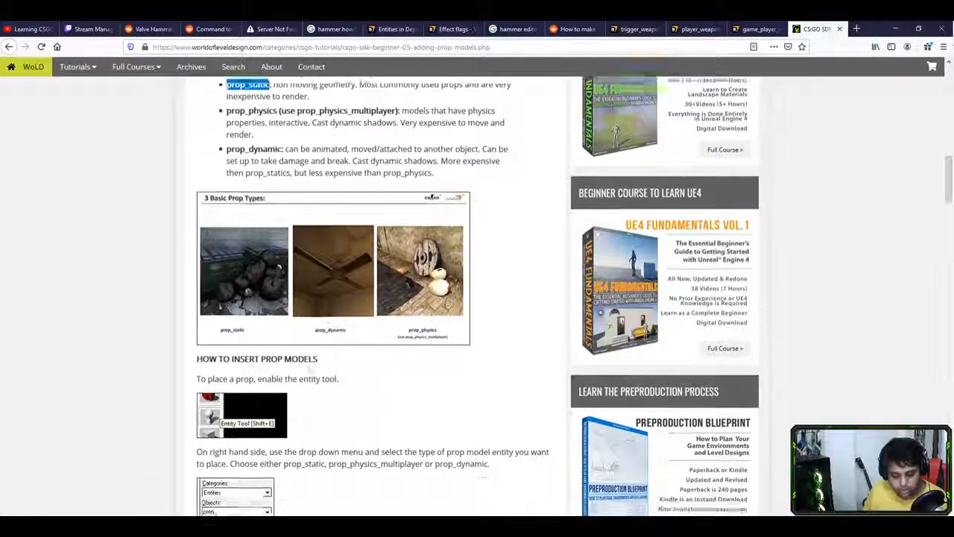
drag(236, 295, 311, 294)
scroll(230, 271, down, 3)
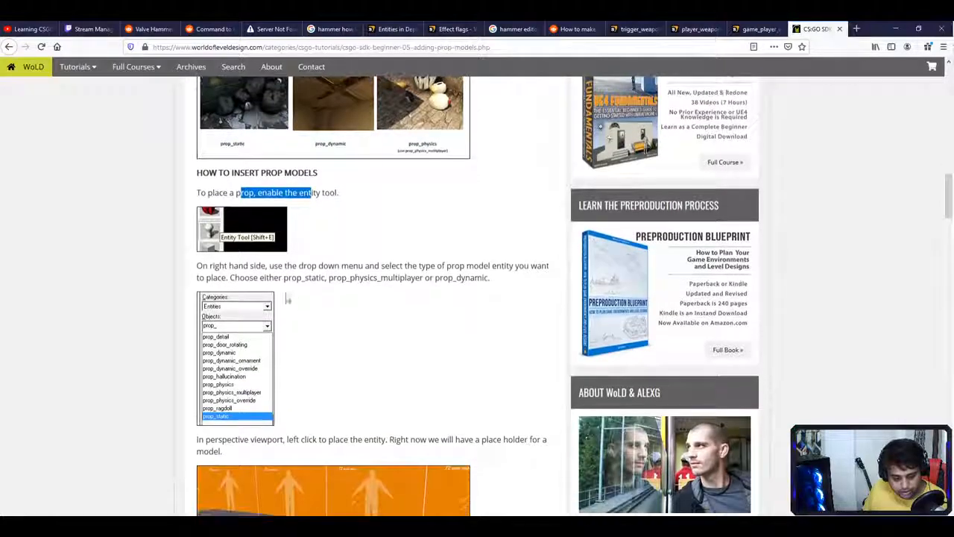
drag(230, 267, 309, 267)
scroll(271, 181, down, 8)
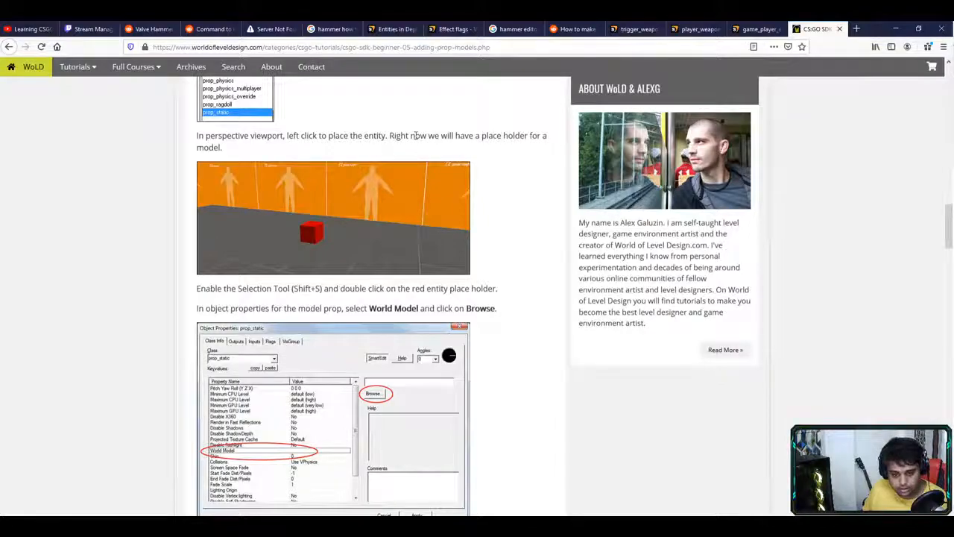
scroll(342, 234, down, 3)
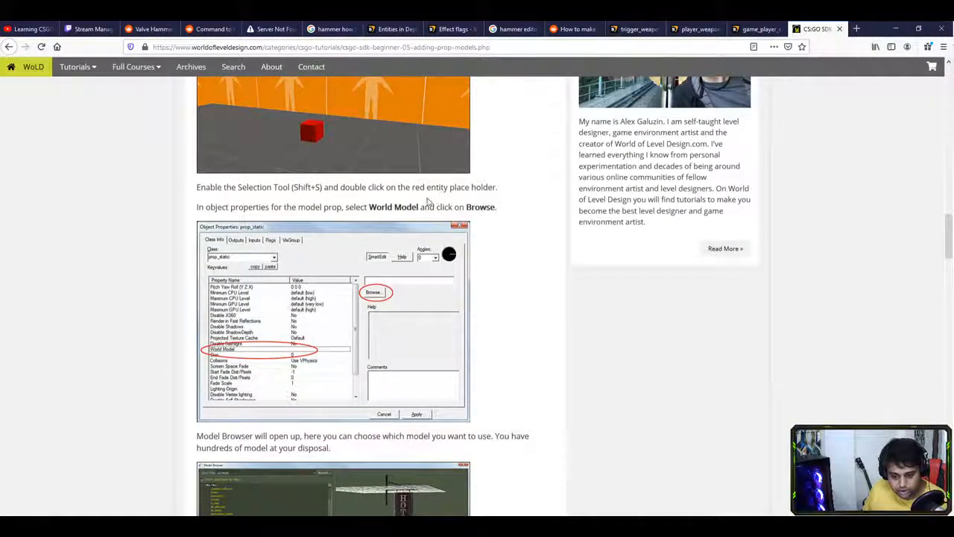
drag(238, 207, 440, 207)
scroll(380, 263, down, 3)
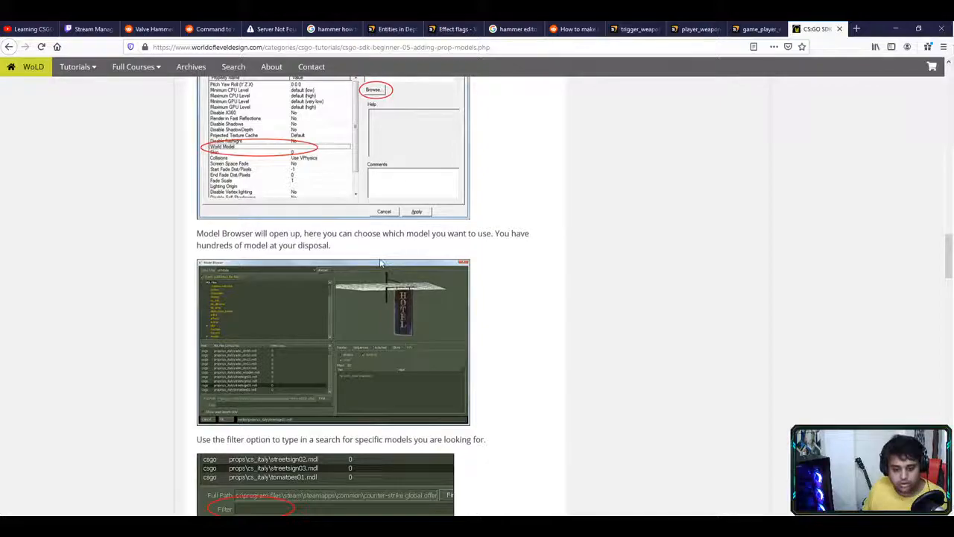
scroll(380, 263, up, 3)
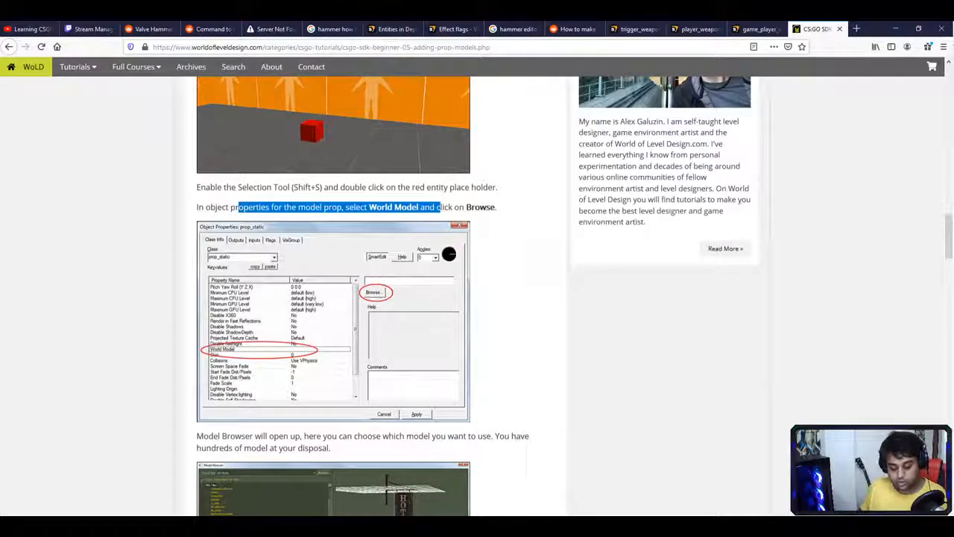
key(alt+Tab)
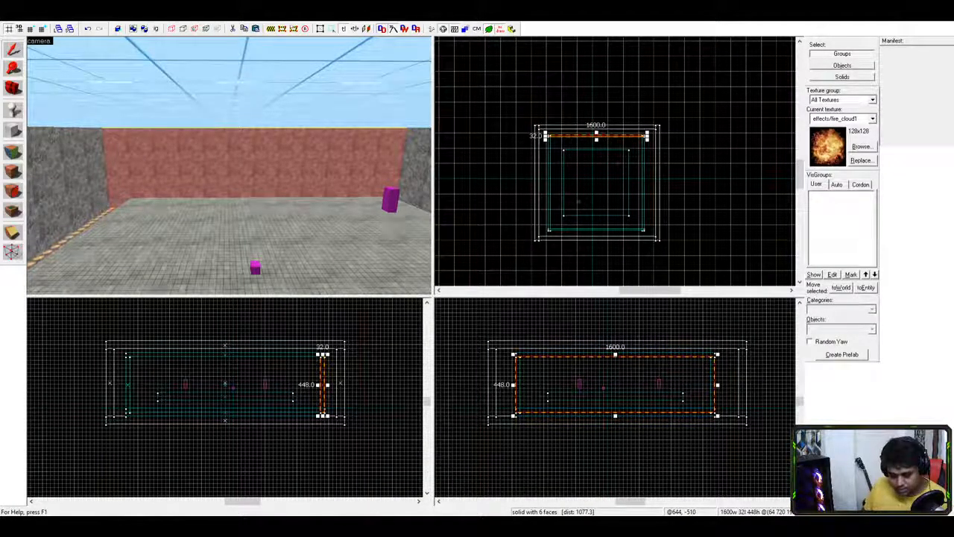
- Place an info_player_terrorist spawn point on the arena floor
key(w)
key(d)
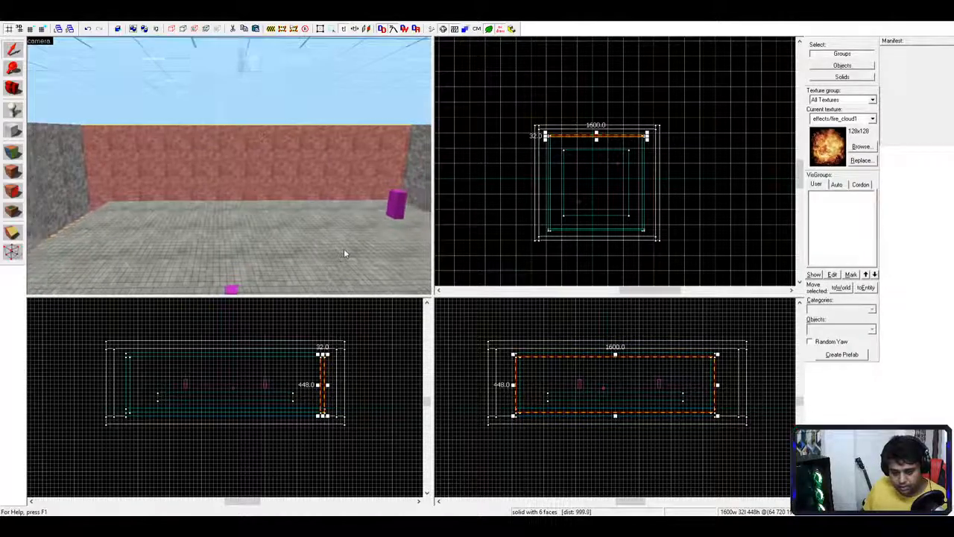
key(s)
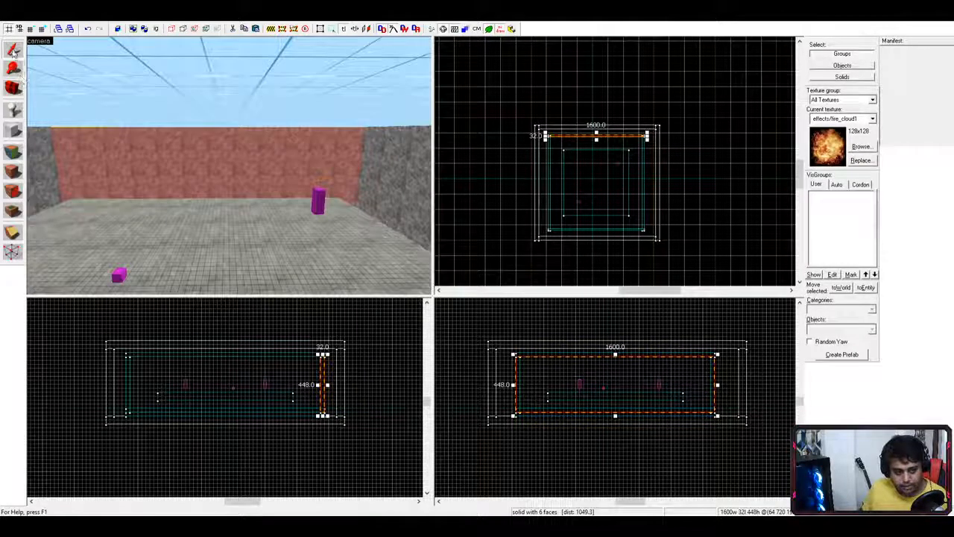
click(13, 108)
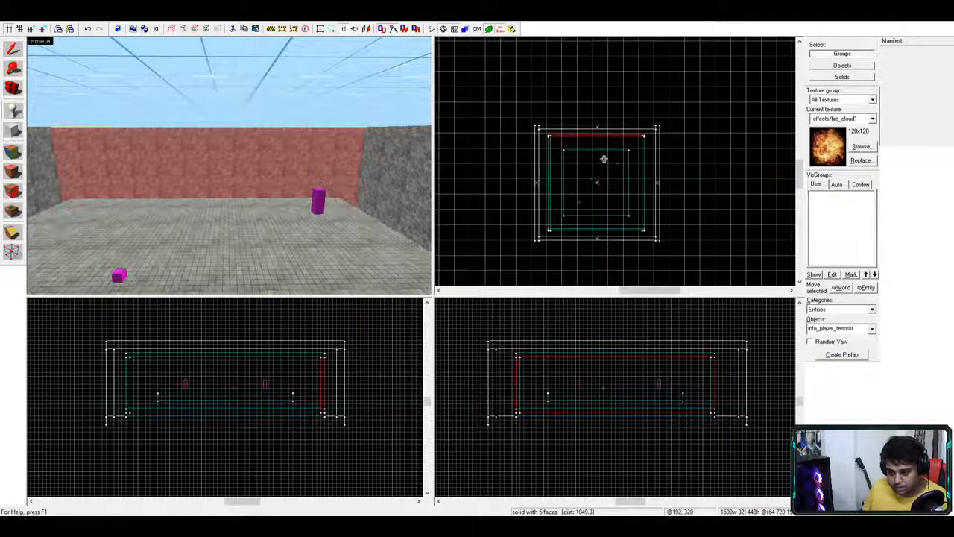
click(647, 387)
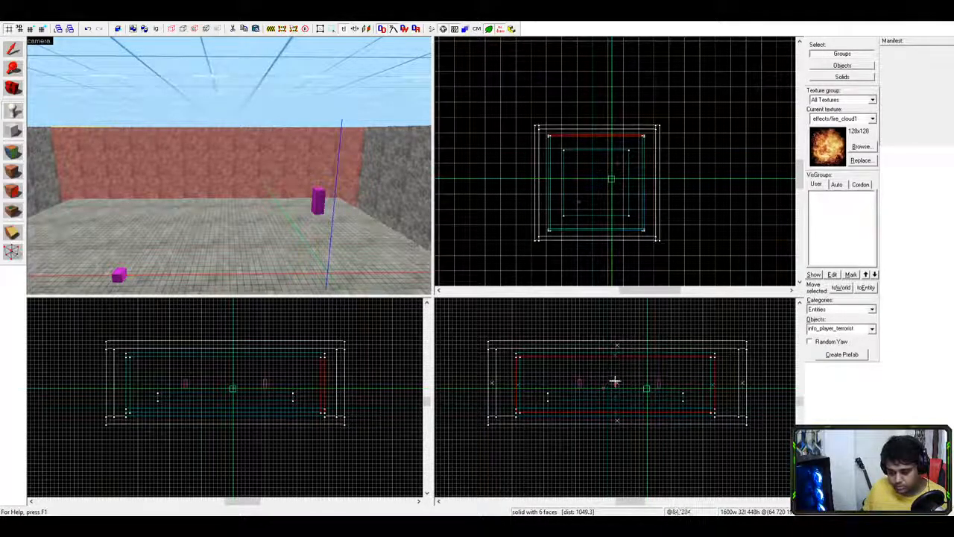
key(Return)
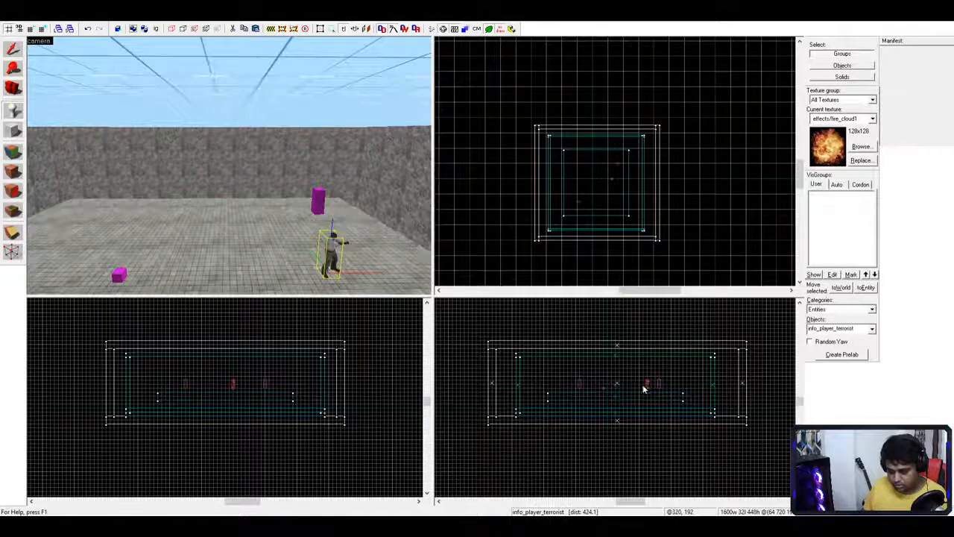
- Select the terrorist spawn instead of the floor brush and shift it slightly left
click(12, 48)
click(220, 210)
click(333, 258)
click(305, 250)
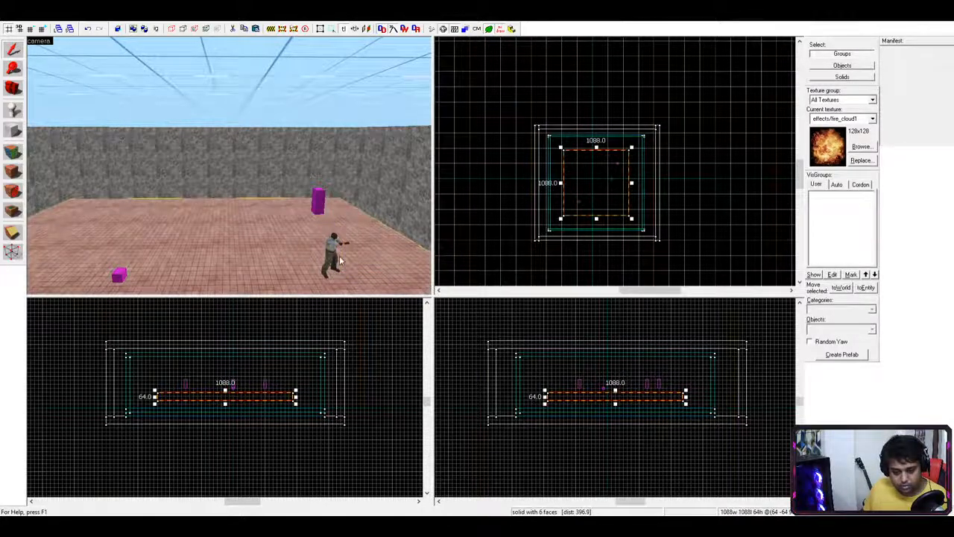
click(335, 257)
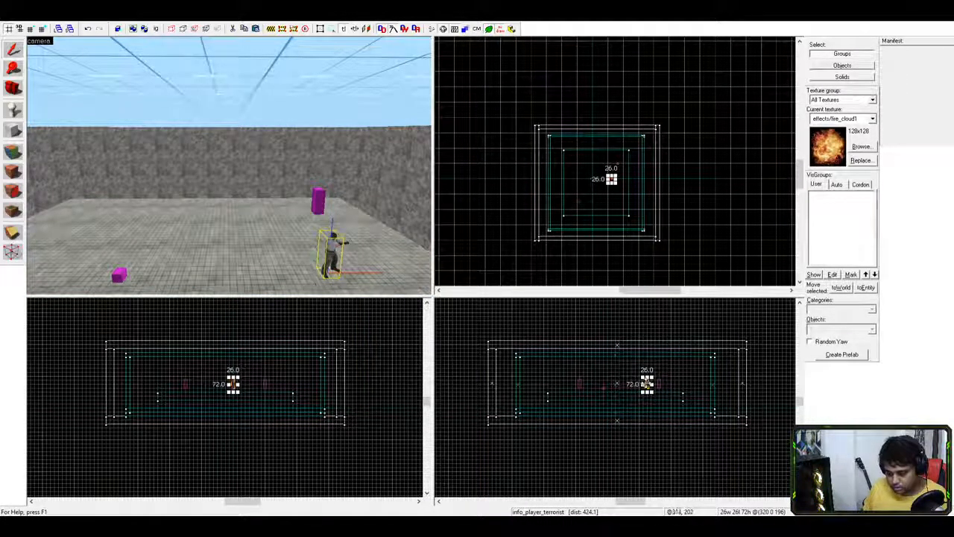
mouse_move(647, 384)
mouse_down()
mouse_move(602, 383)
mouse_move(638, 383)
mouse_up()
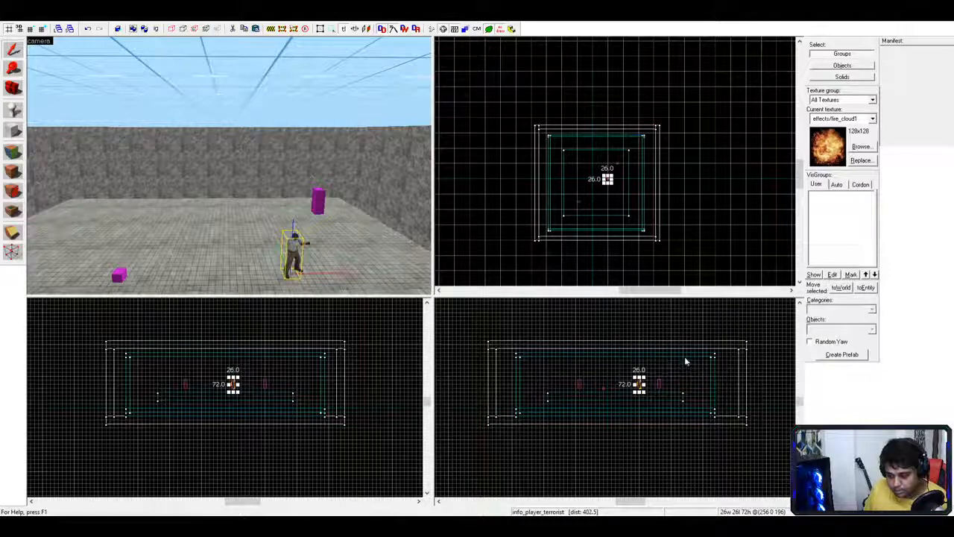
- Turn the terrorist spawn into a prop_static placeholder and go back to the prop tutorial
key(ctrl+z)
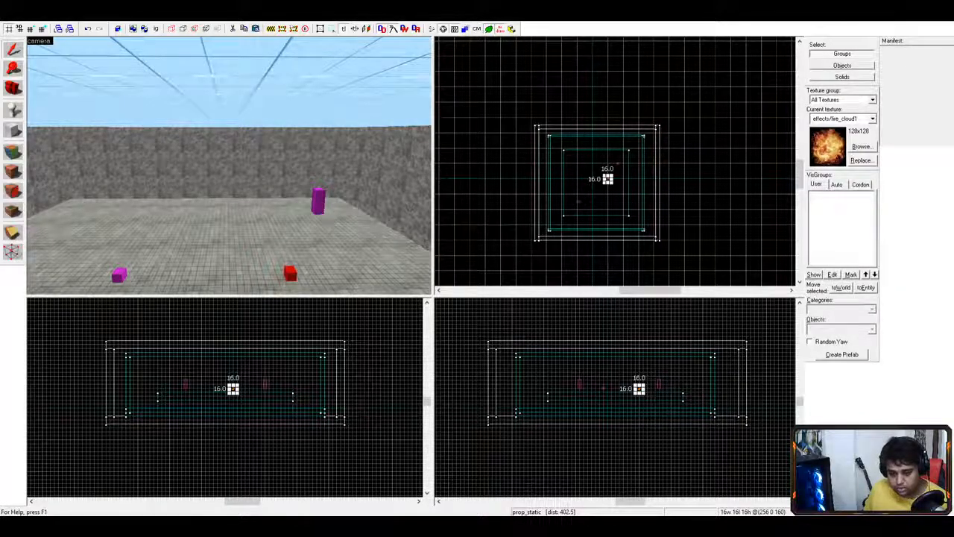
key(alt+Tab)
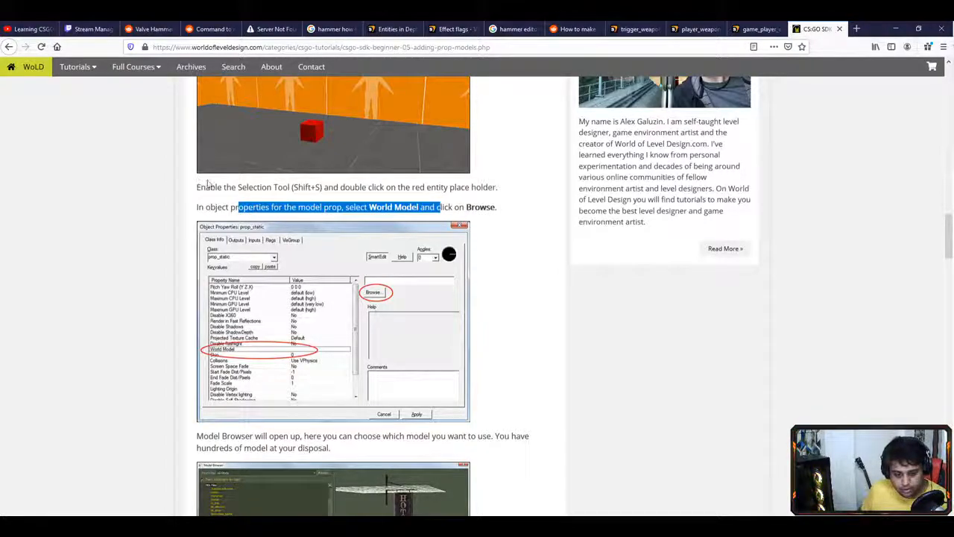
click(280, 209)
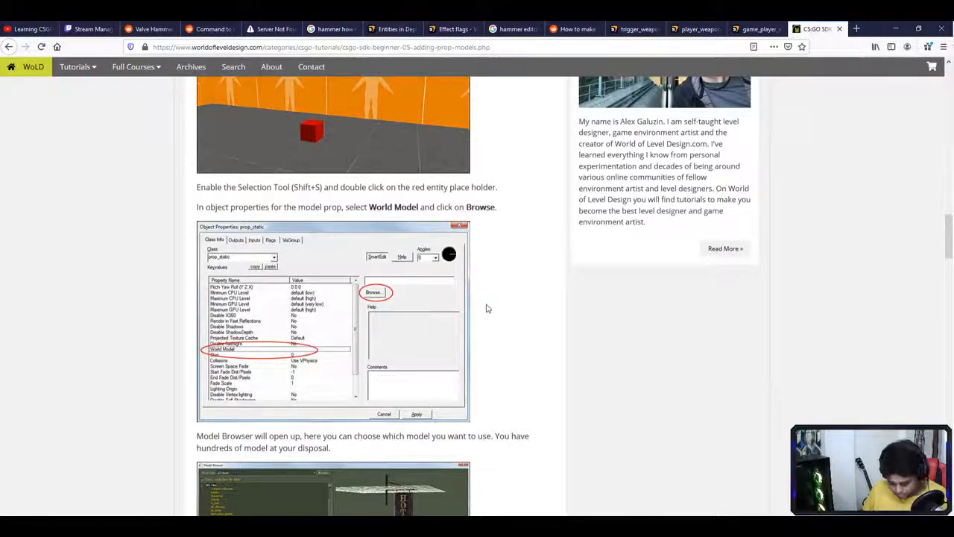
scroll(486, 308, down, 2)
scroll(488, 311, down, 4)
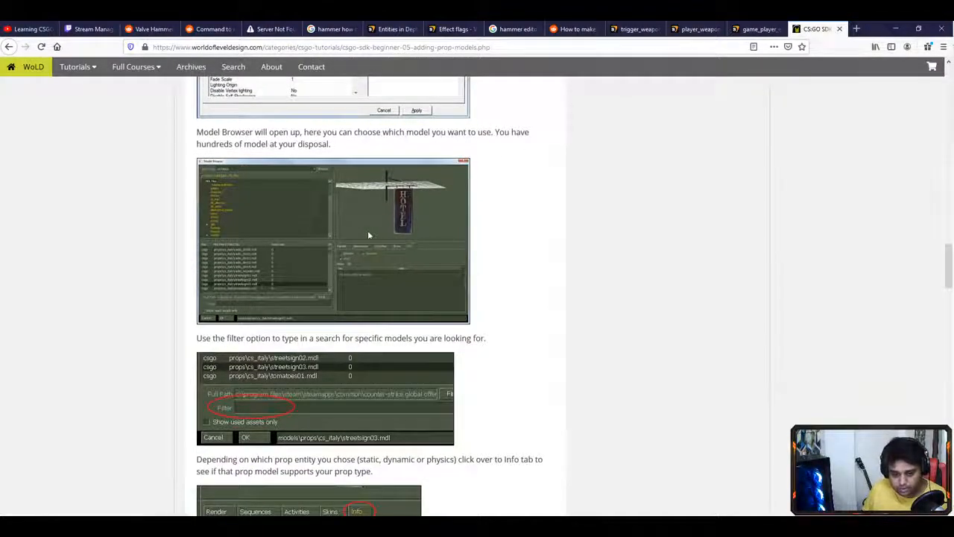
scroll(472, 251, down, 1)
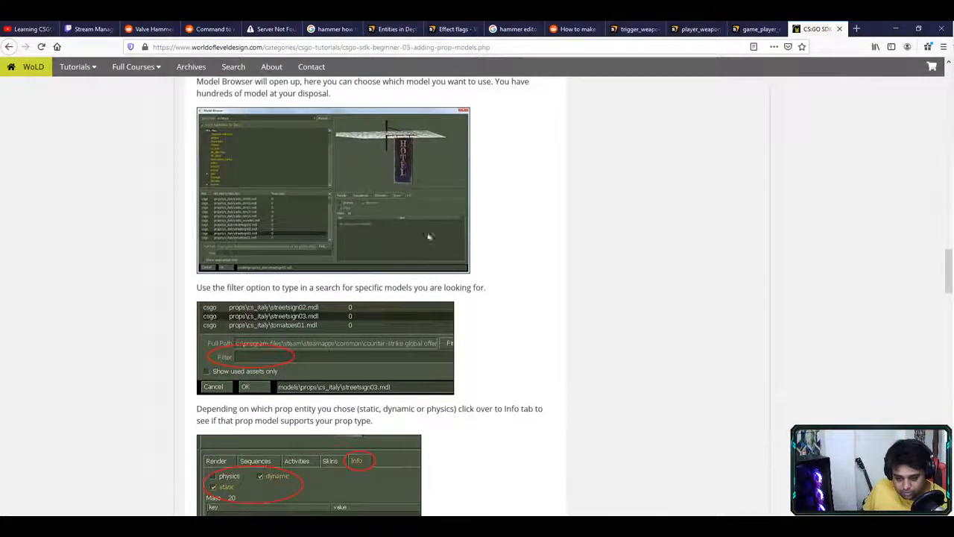
scroll(363, 240, down, 1)
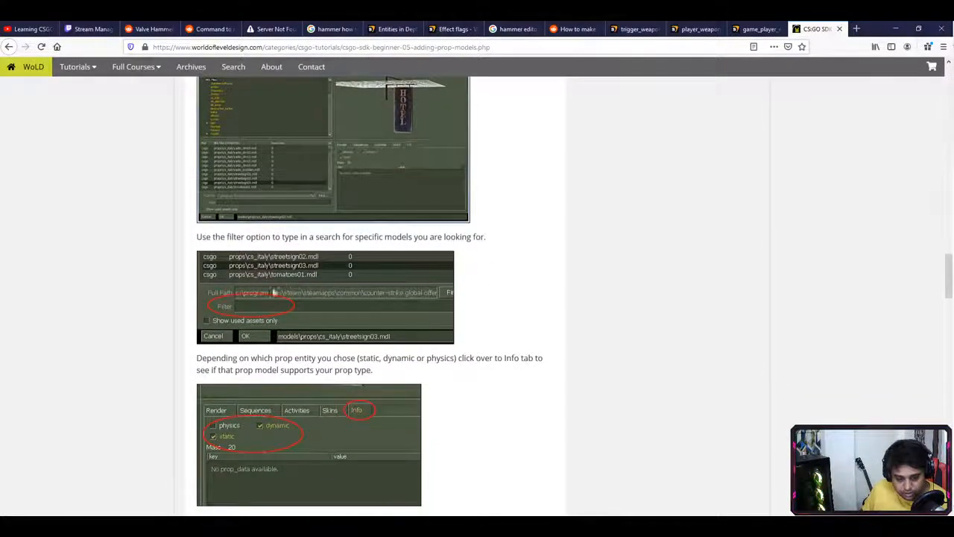
scroll(258, 313, down, 2)
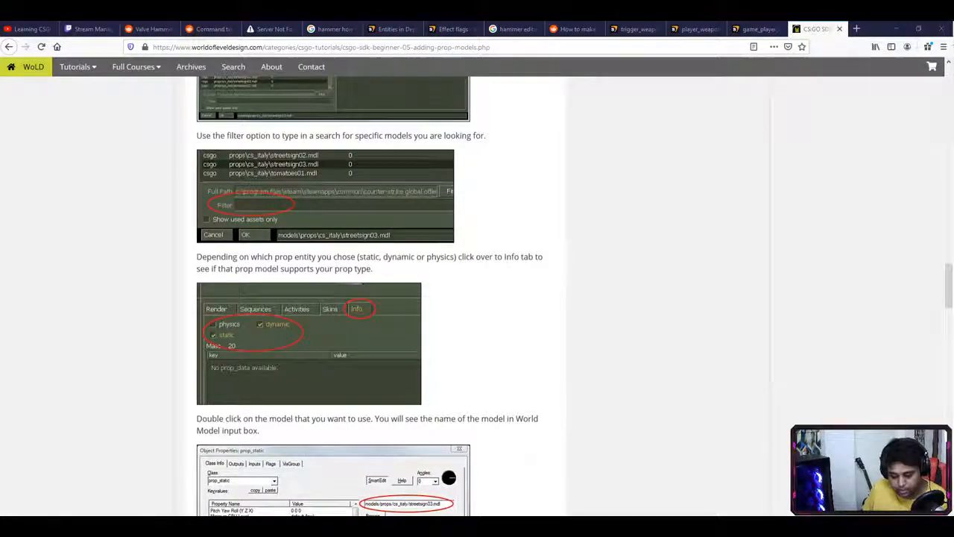
key(alt+Tab)
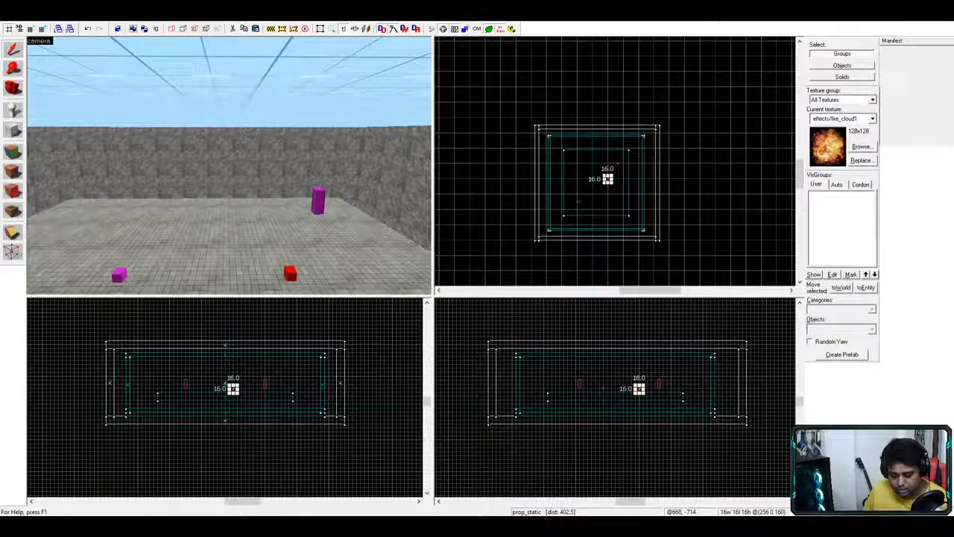
key(alt+Tab)
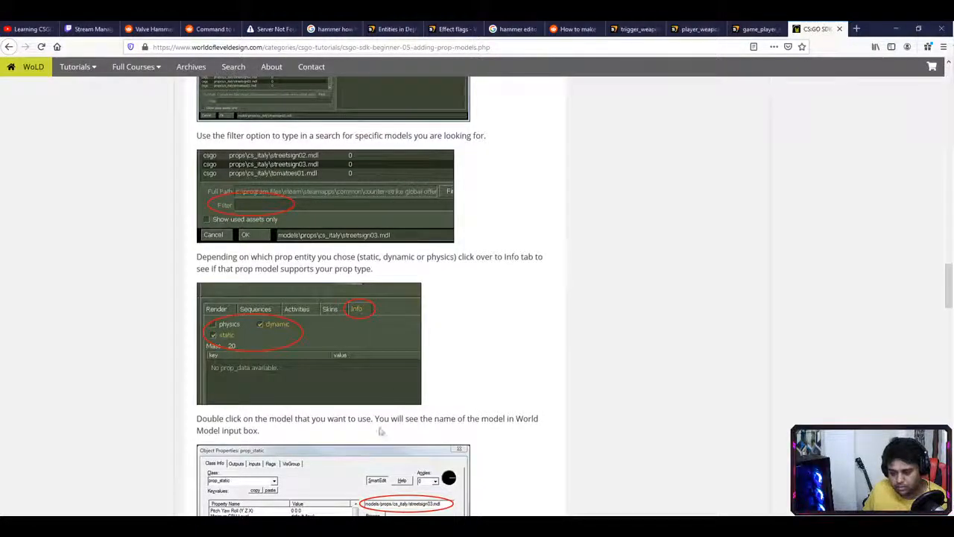
- Read through the rest of the prop tutorial, then apply the cooling-tower World Model to the prop_static
scroll(376, 442, down, 2)
scroll(445, 386, down, 3)
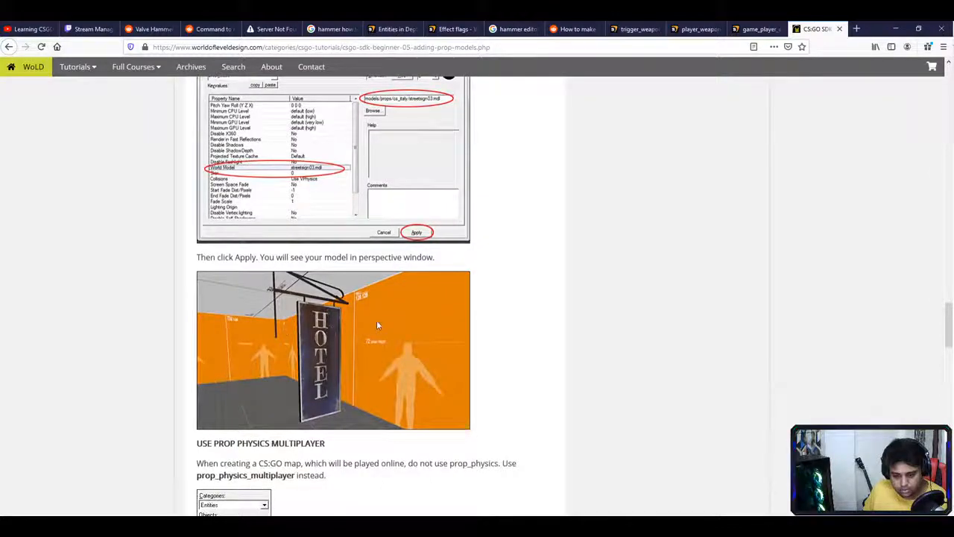
scroll(378, 326, down, 3)
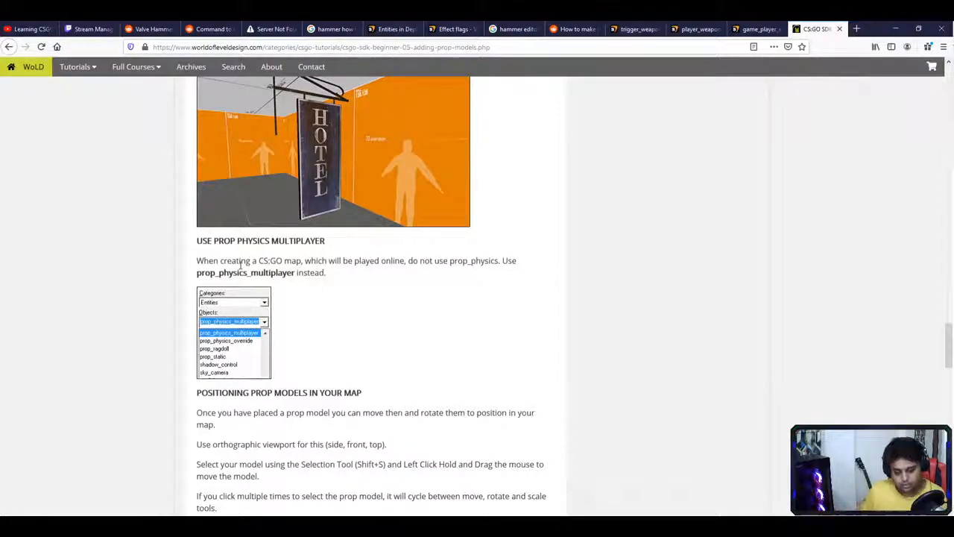
scroll(313, 332, down, 5)
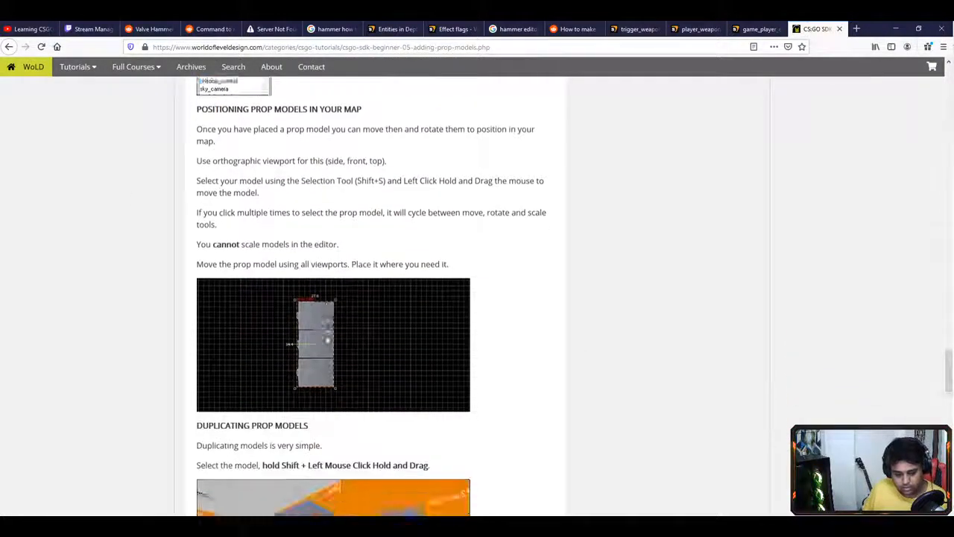
scroll(377, 289, down, 3)
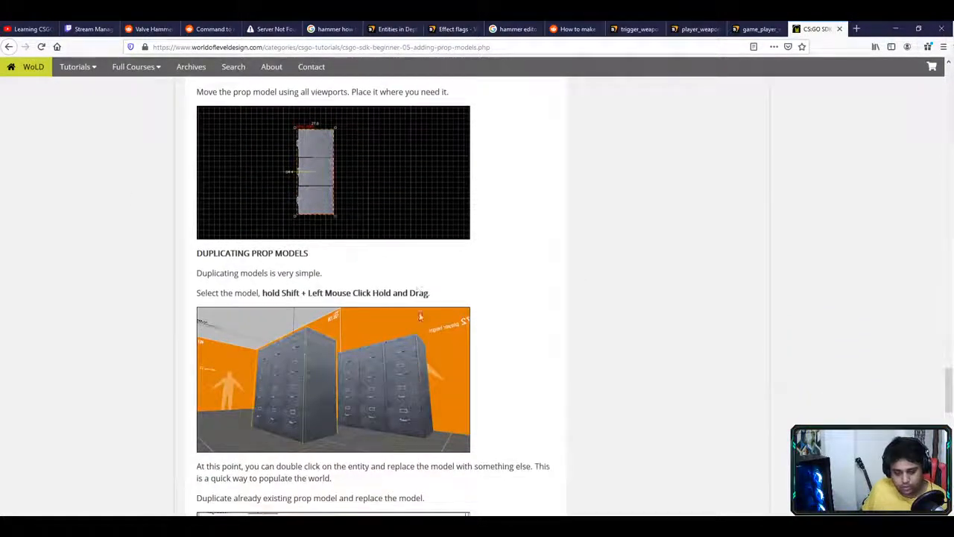
scroll(418, 309, down, 10)
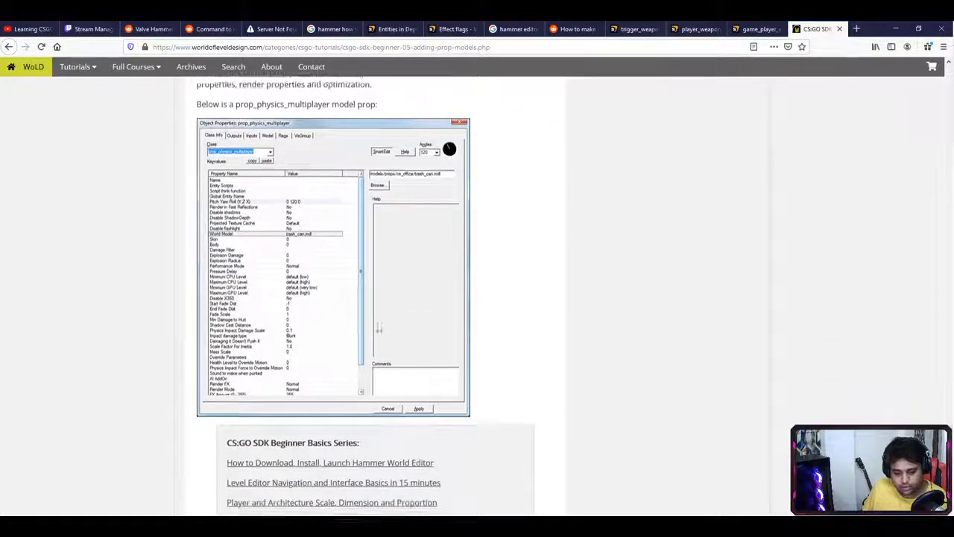
scroll(418, 326, down, 3)
scroll(477, 343, up, 15)
scroll(483, 372, up, 8)
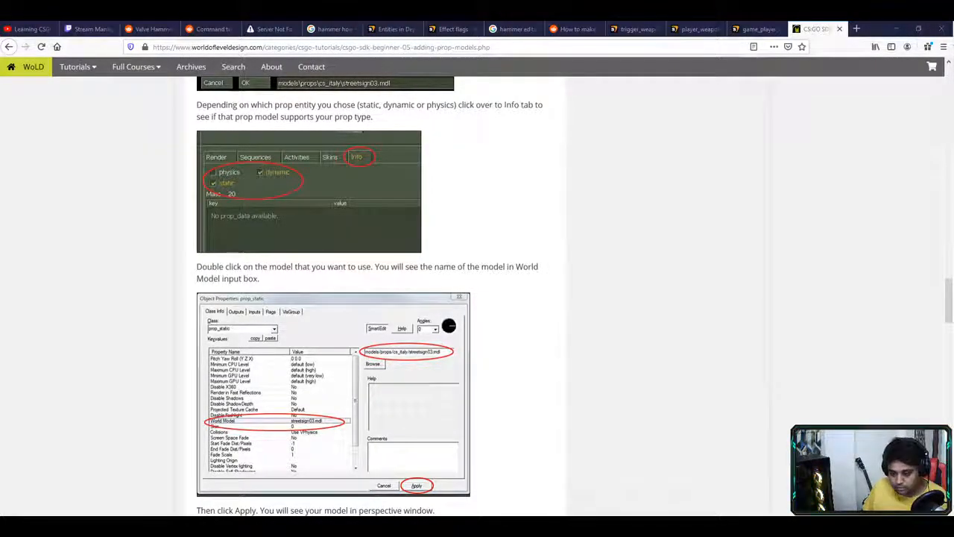
key(alt+Tab)
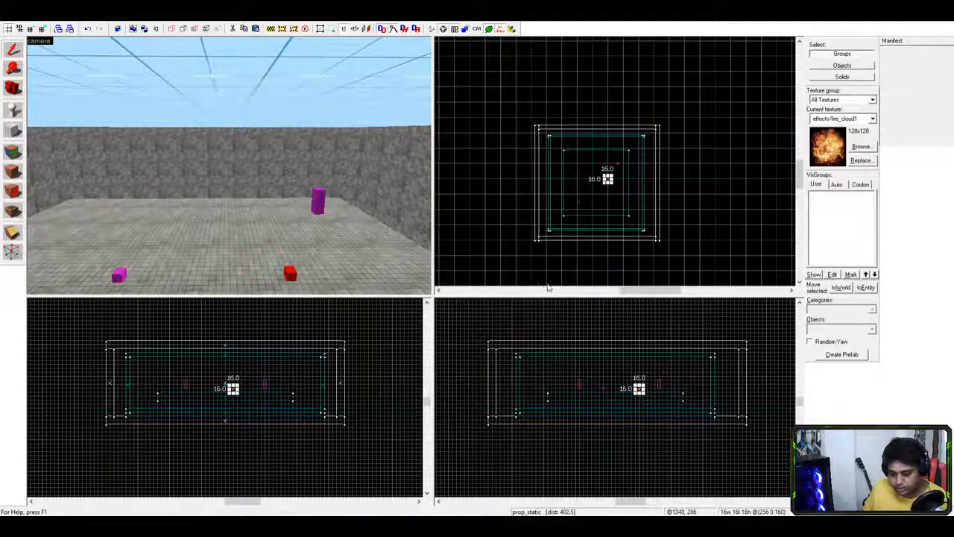
key(Return)
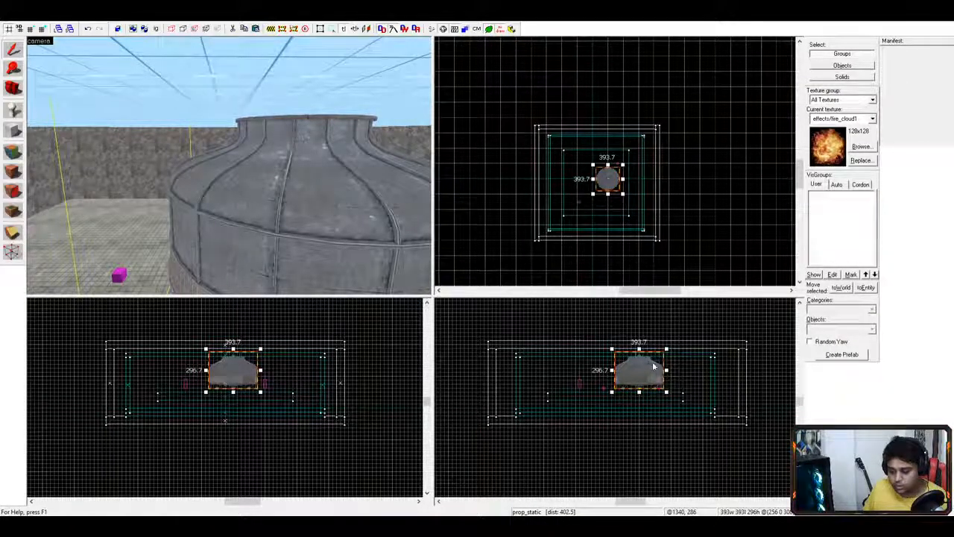
- Fly the 3D camera around the cooling-tower prop to inspect it from several sides
scroll(330, 231, down, 3)
scroll(332, 234, up, 1)
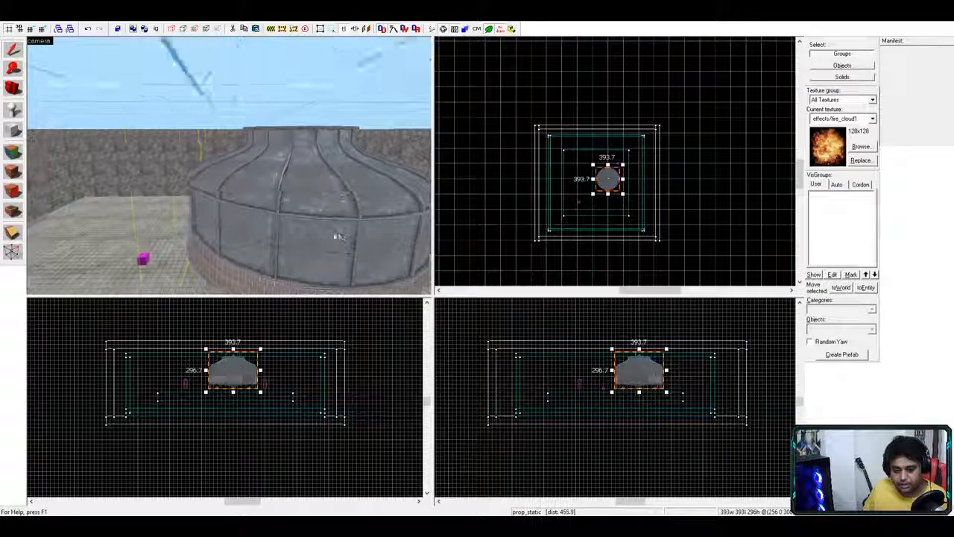
key(a)
scroll(372, 236, up, 2)
key(a)
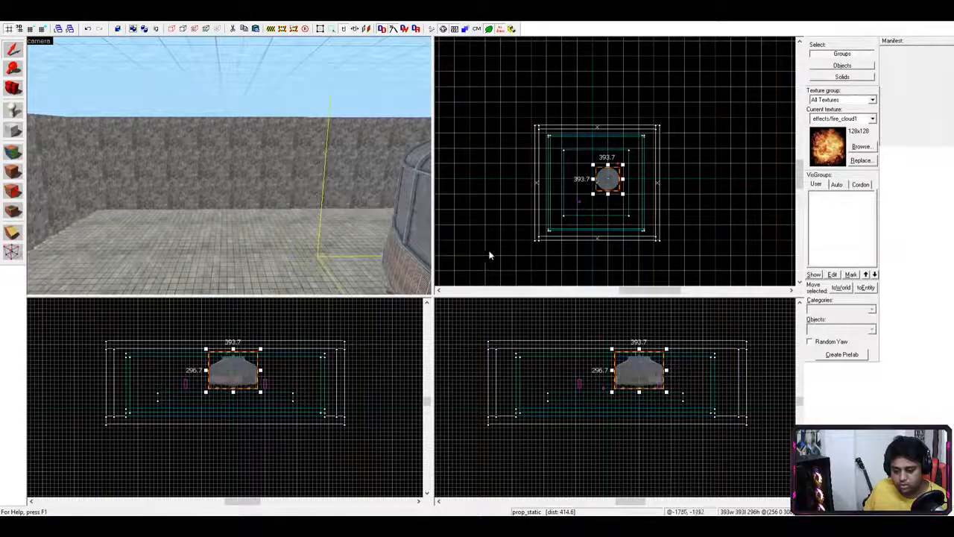
key(a)
key(z)
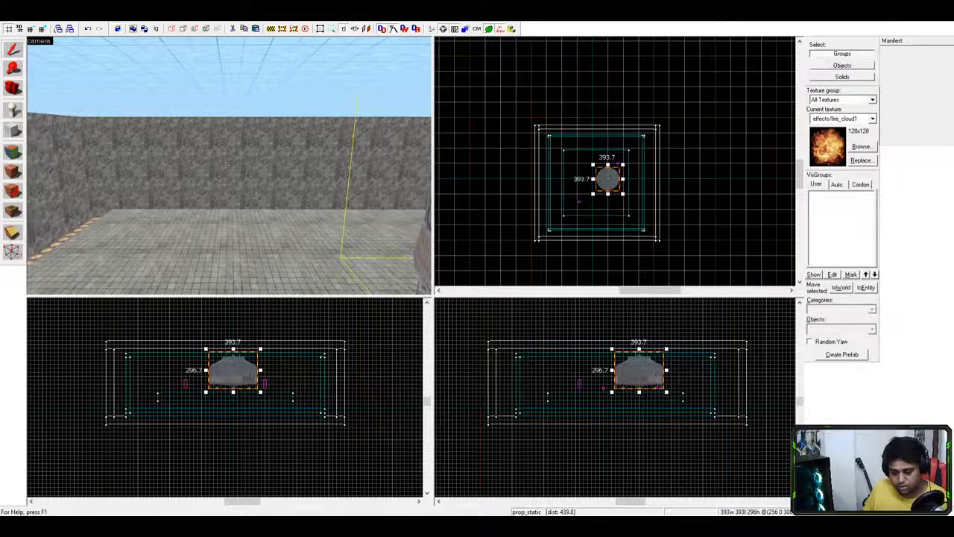
key(a)
key(s)
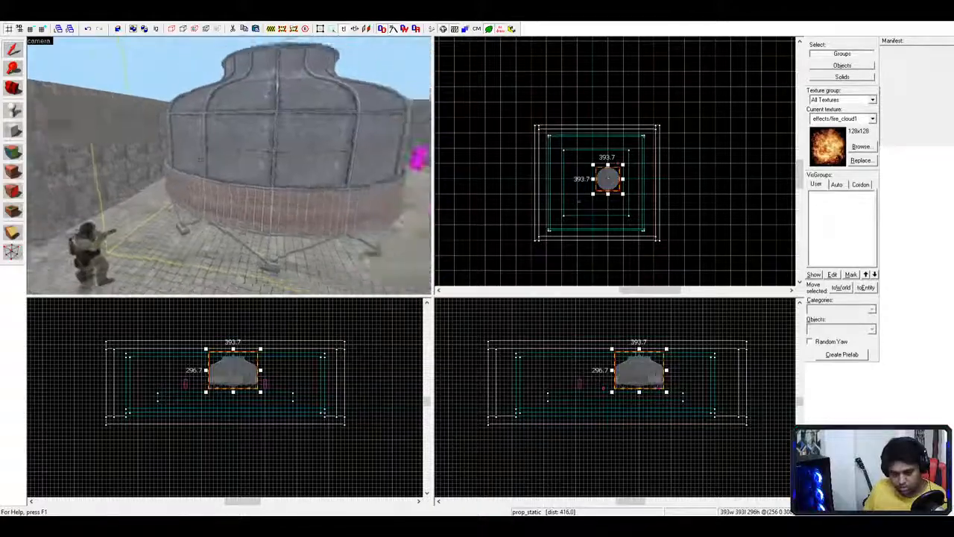
key(w)
key(s)
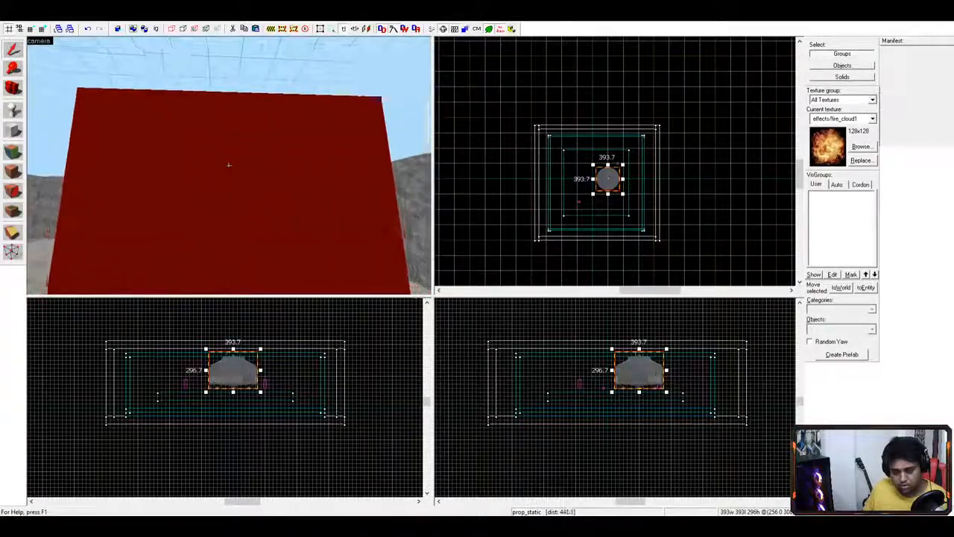
key(w)
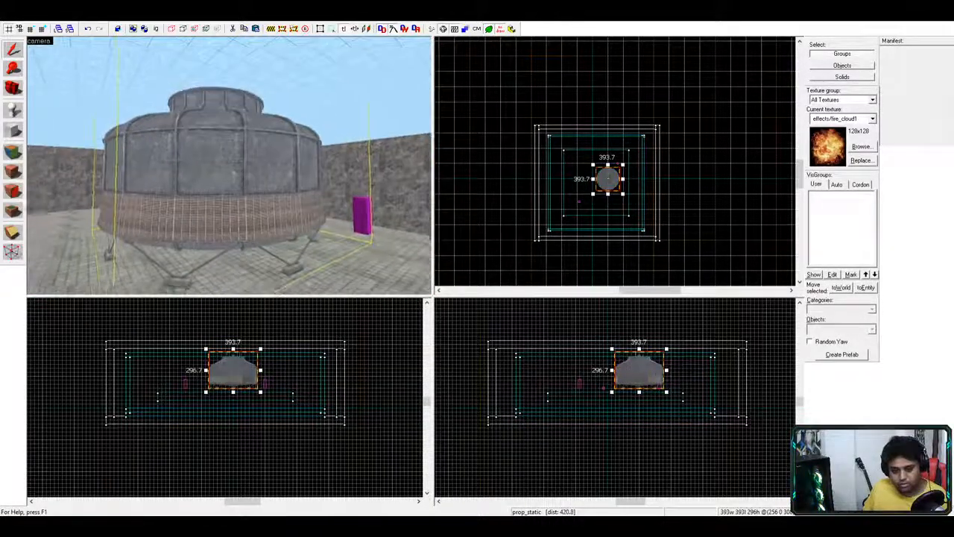
key(s)
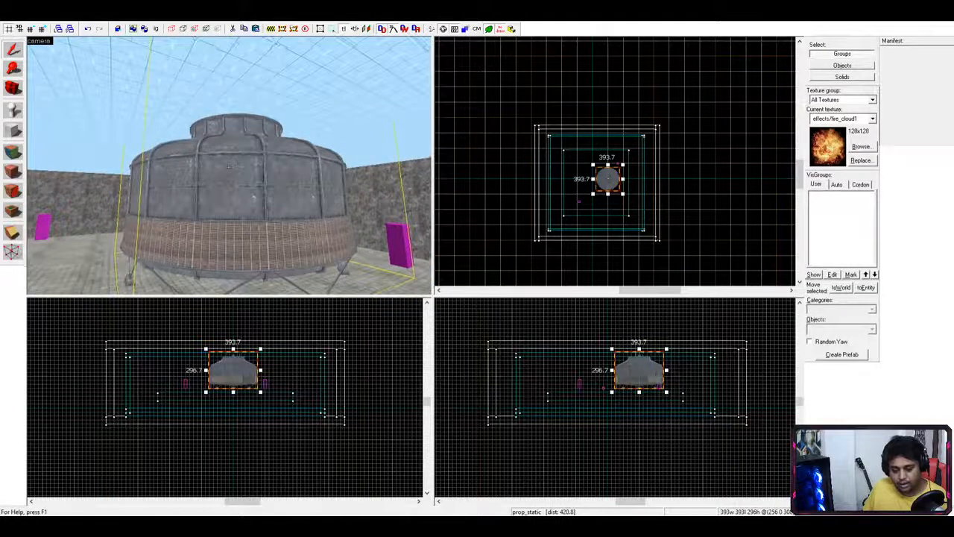
- Shift the cooling-tower prop slightly left in the side and front 2D views
key(z)
drag(260, 349, 230, 358)
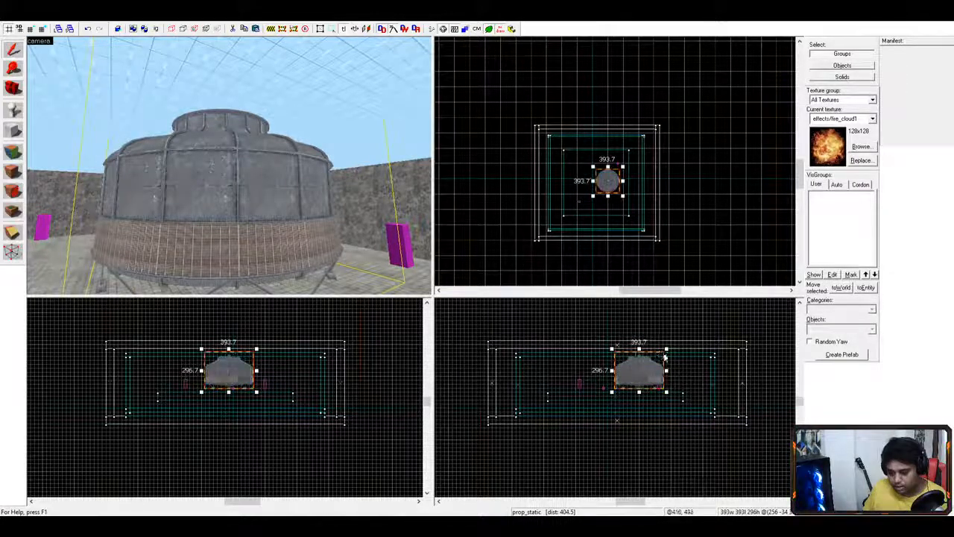
drag(663, 356, 656, 363)
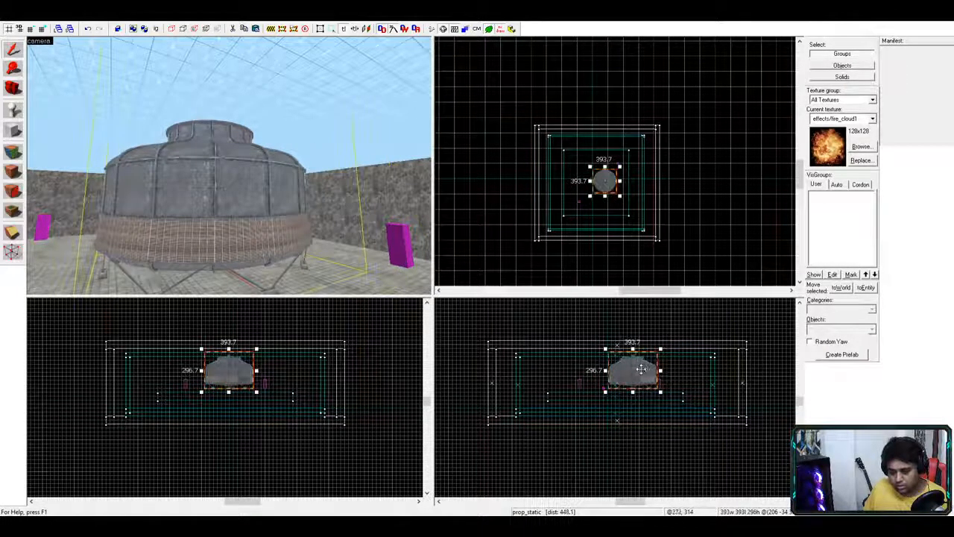
- Try nudging and shrinking the tower prop, then undo back to the 607.7 × 156 tanker model
click(186, 190)
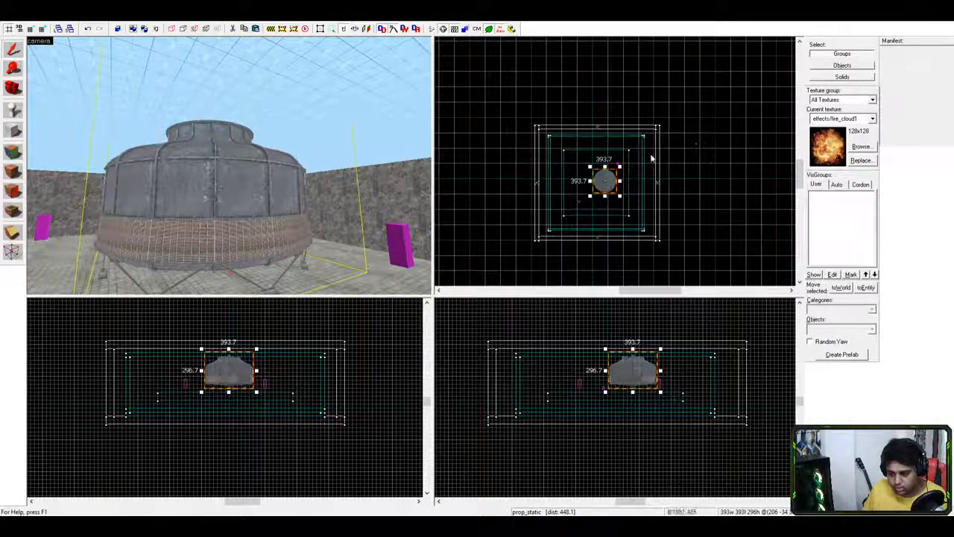
drag(255, 350, 250, 351)
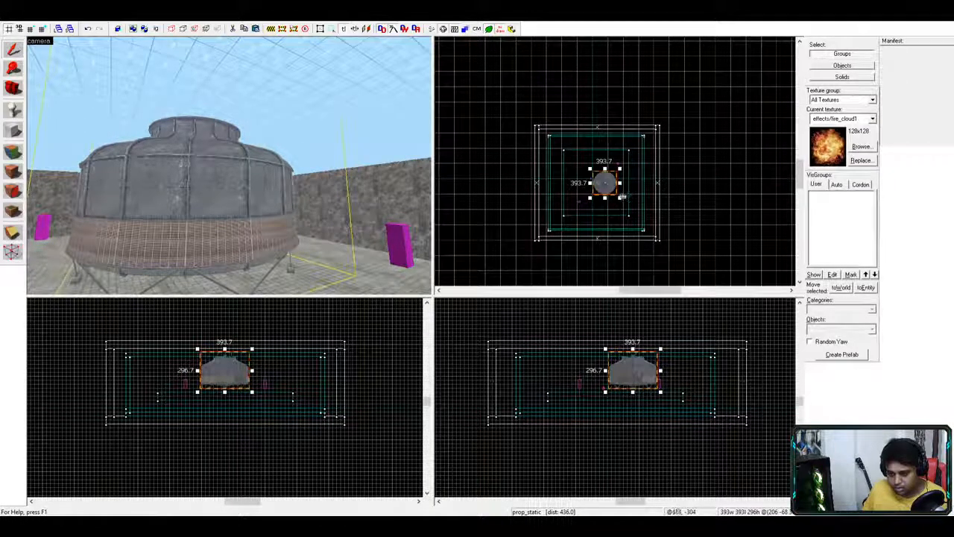
drag(620, 197, 602, 182)
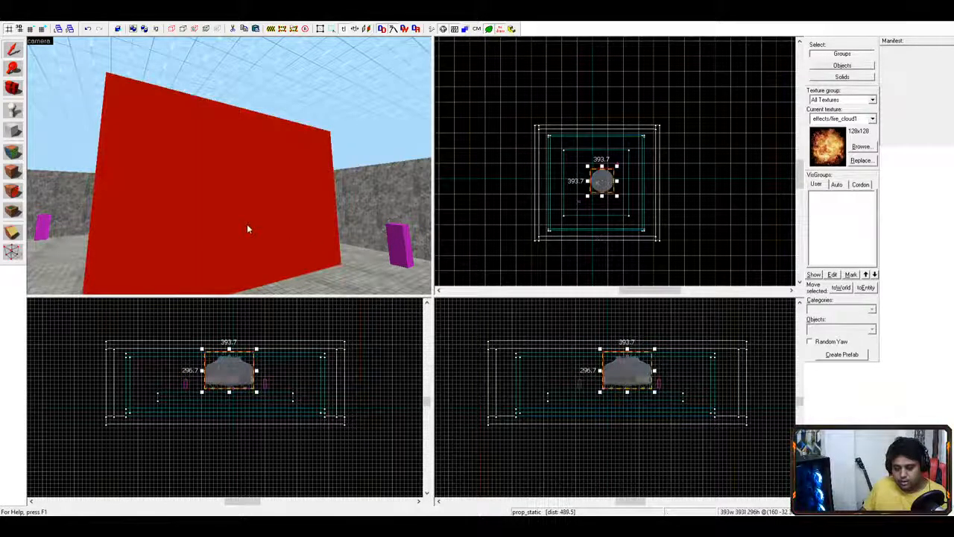
scroll(247, 224, down, 5)
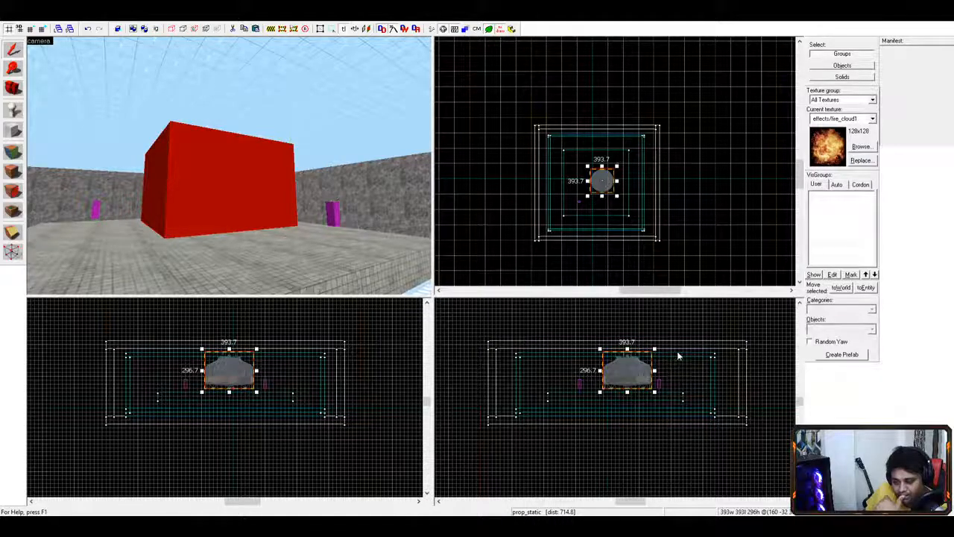
key(ctrl+z)
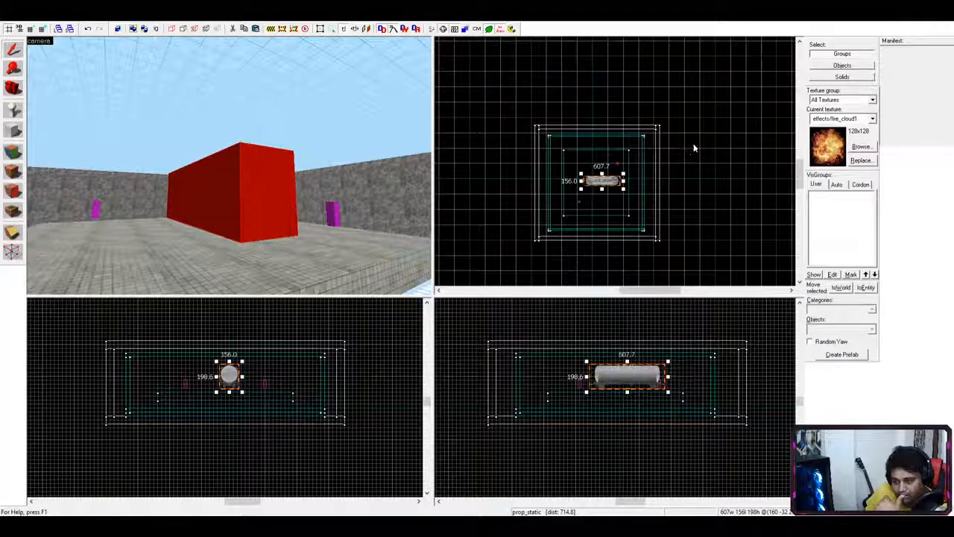
click(325, 228)
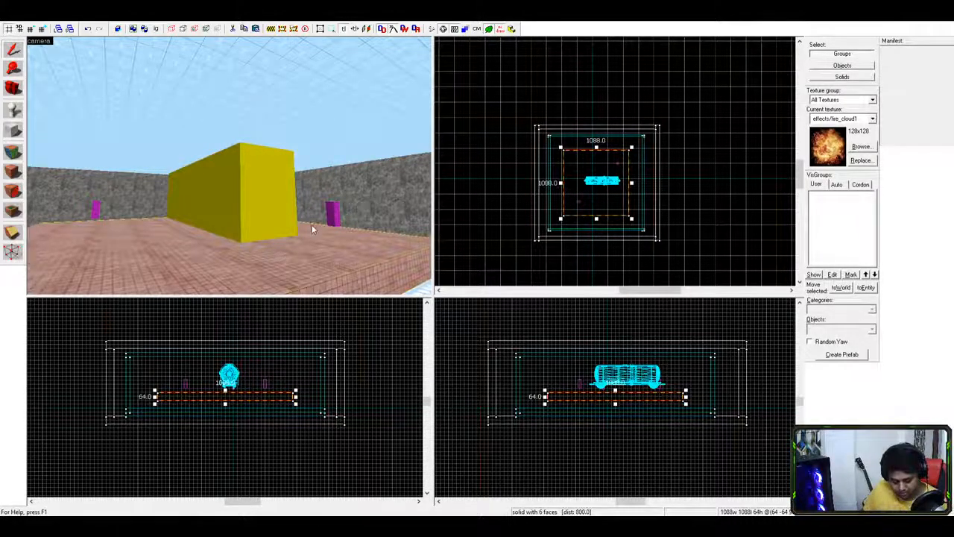
key(z)
key(w)
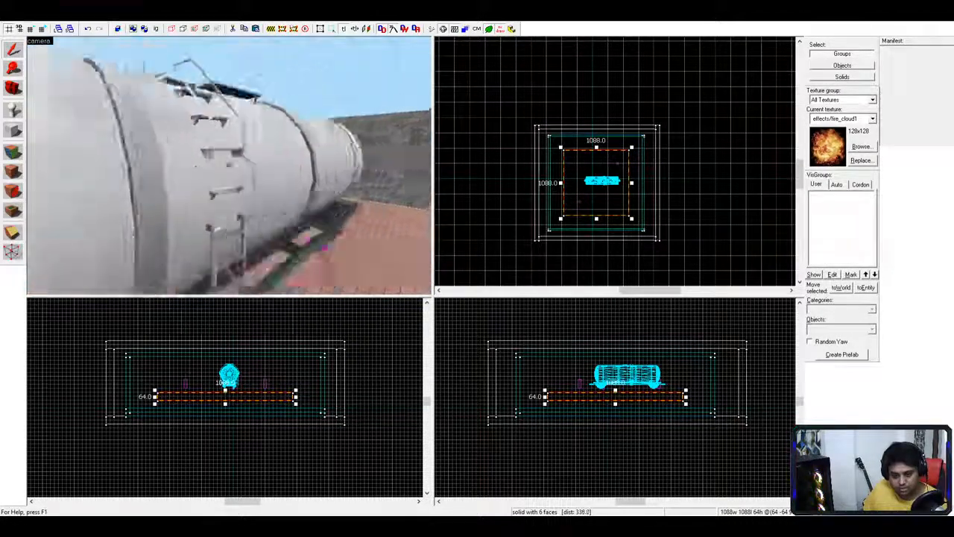
key(d)
key(s)
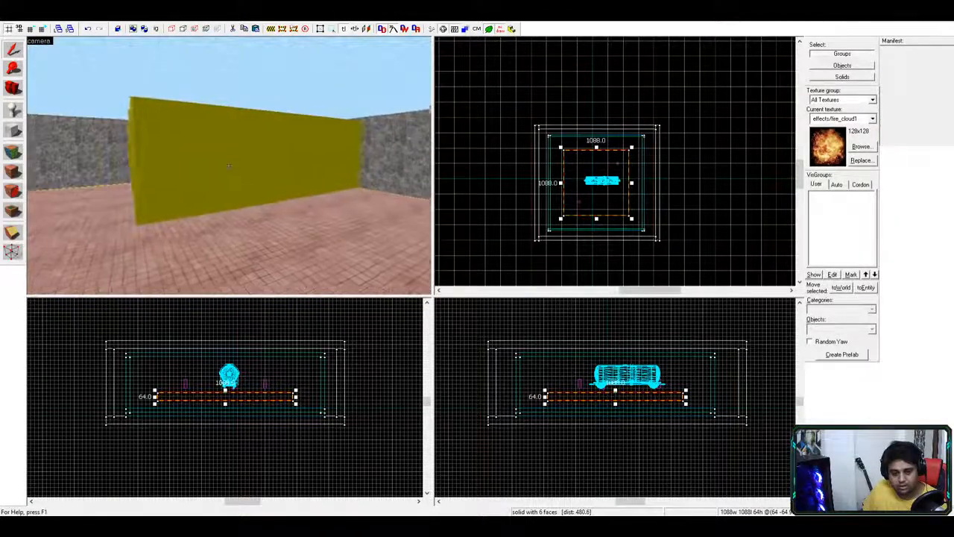
key(a)
key(w)
key(s)
click(229, 165)
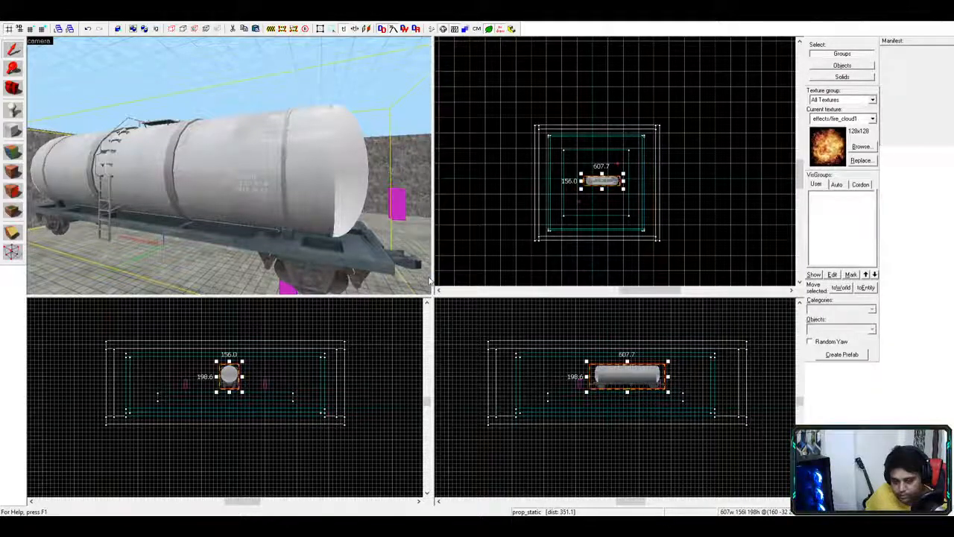
- Undo the model change so the prop reverts from the tanker wagon to the white pickup truck
key(ctrl+z)
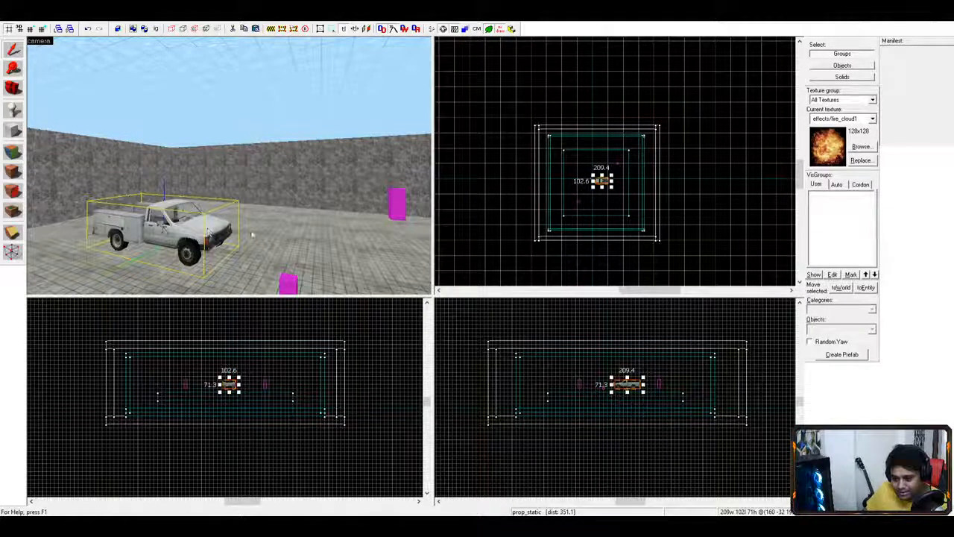
scroll(355, 223, down, 8)
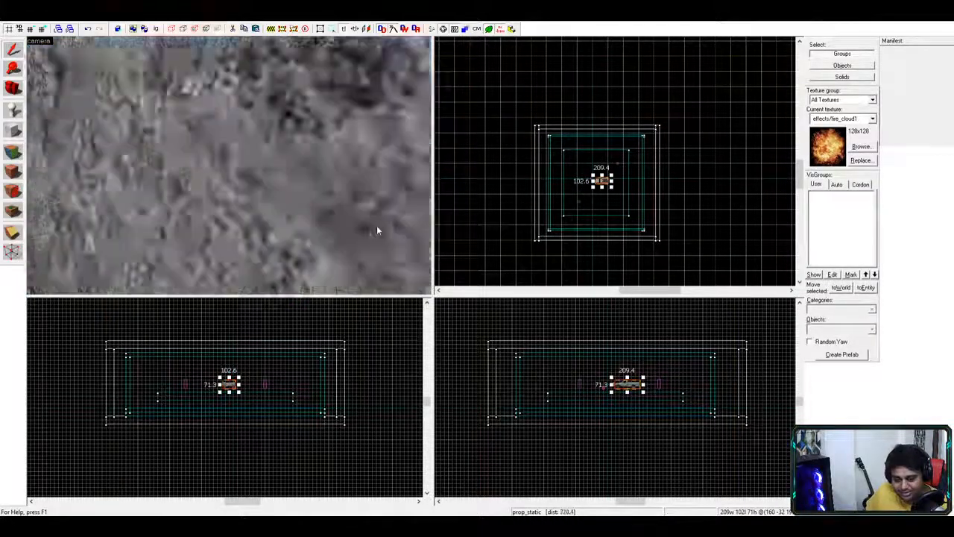
scroll(354, 222, up, 3)
- Fly the 3D view closer and reselect the pickup truck prop
key(w)
key(d)
key(a)
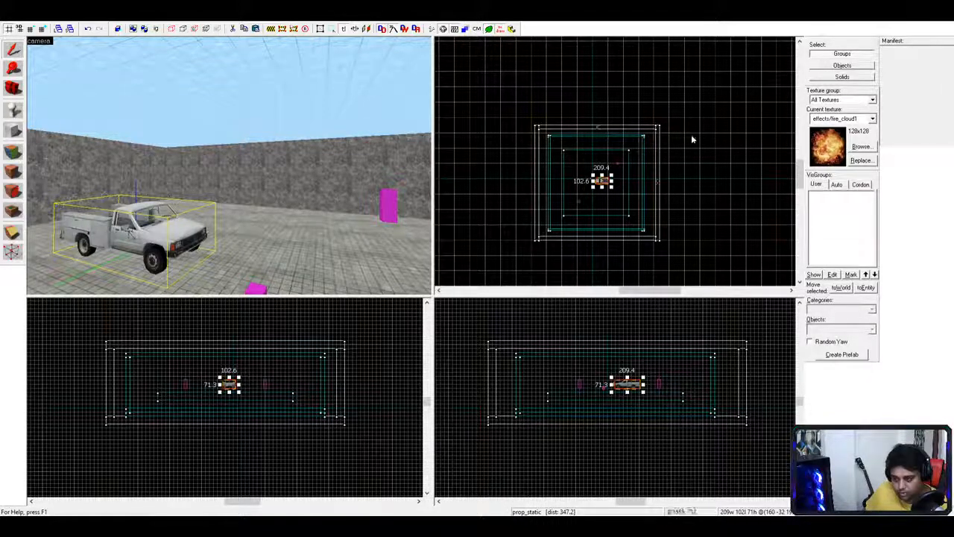
click(13, 51)
click(123, 229)
- Place a truck copy nearer the front and pull the 3D view back to see both
shift+drag(130, 228, 143, 246)
key(s)
key(a)
key(s)
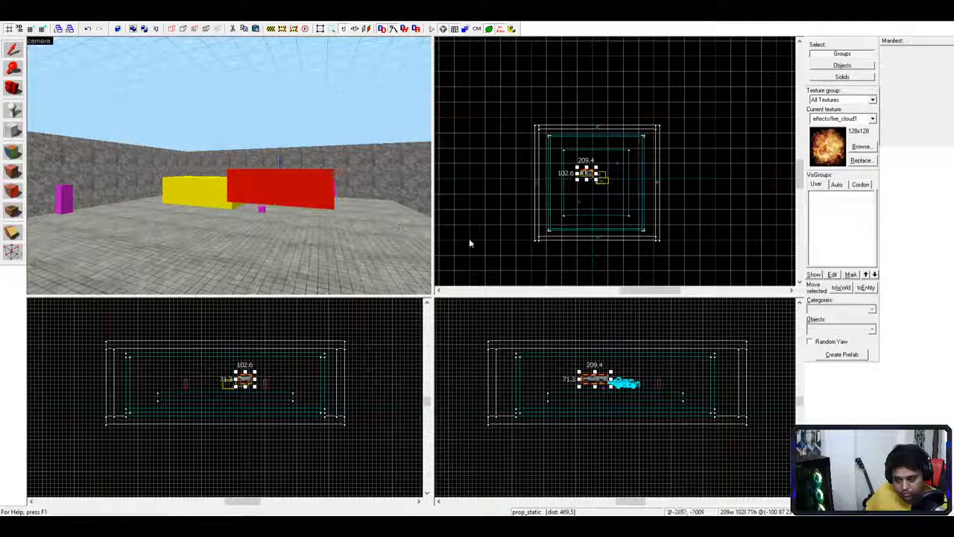
- Try a copy moved left, cancel it, and put the centre truck back in place
mouse_move(594, 380)
shift+mouse_down()
mouse_move(562, 388)
mouse_move(644, 388)
shift+mouse_up()
click(627, 386)
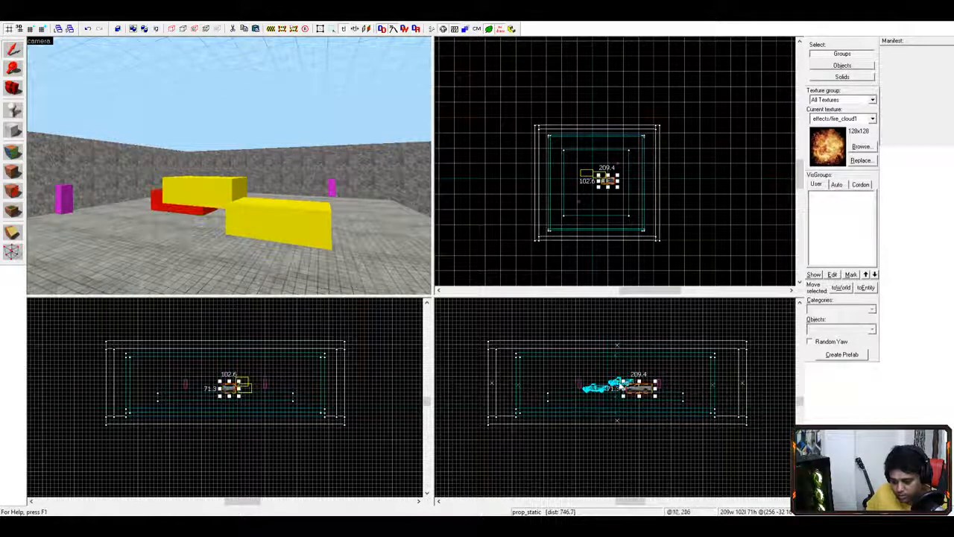
key(Escape)
click(617, 385)
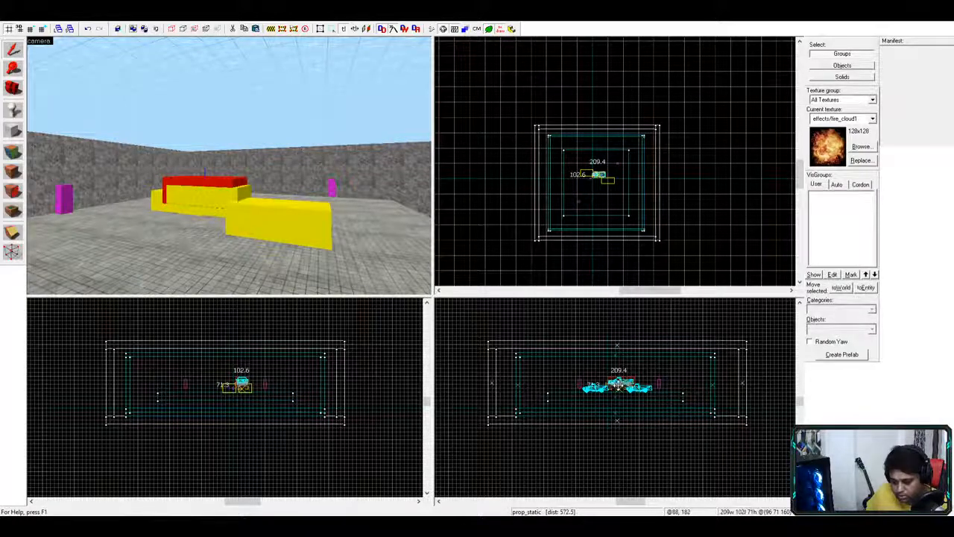
drag(617, 389, 617, 392)
- Clone the truck to the right, move one further left, and add another copy on the right
shift+drag(240, 388, 205, 388)
click(245, 388)
drag(600, 388, 584, 389)
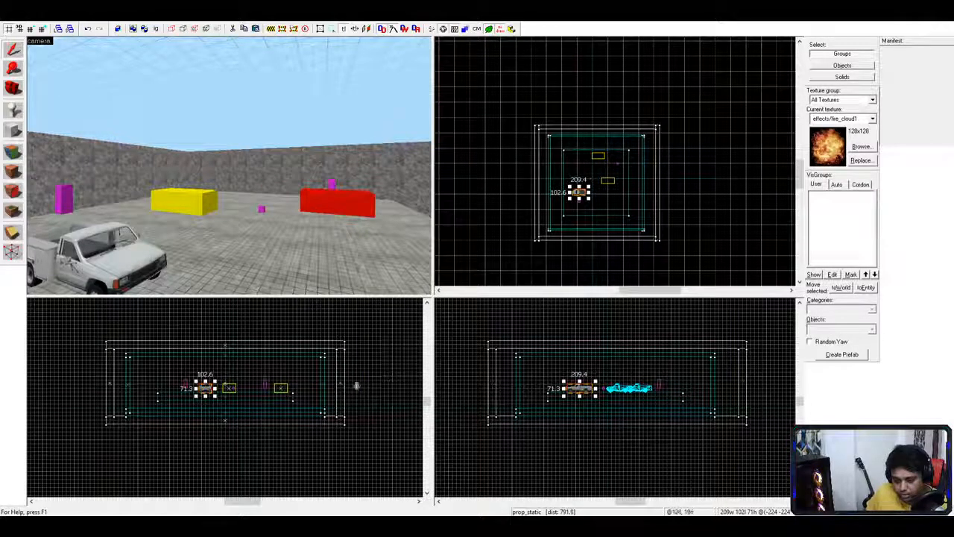
shift+drag(205, 388, 252, 389)
- Drag one pickup truck and the block behind it farther left, spreading the trucks apart
click(248, 218)
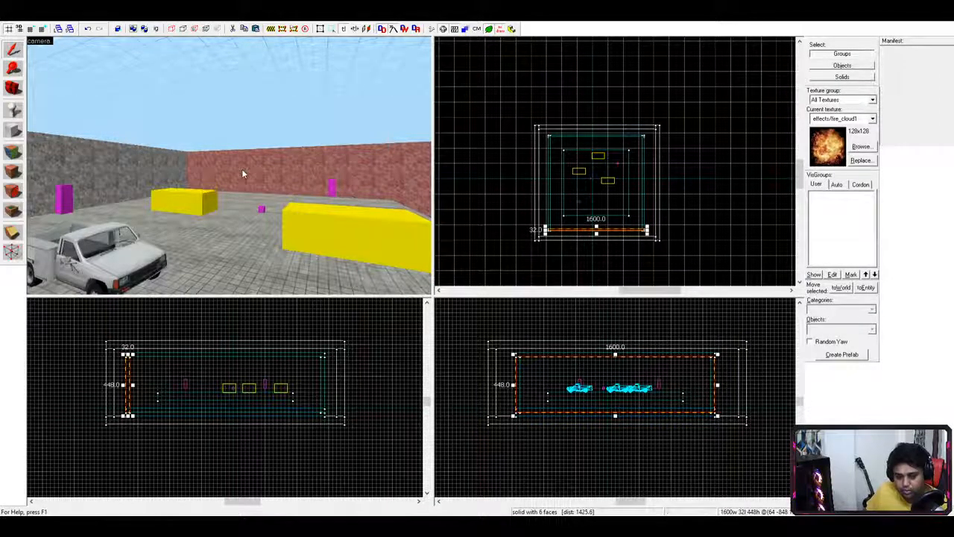
drag(258, 238, 208, 243)
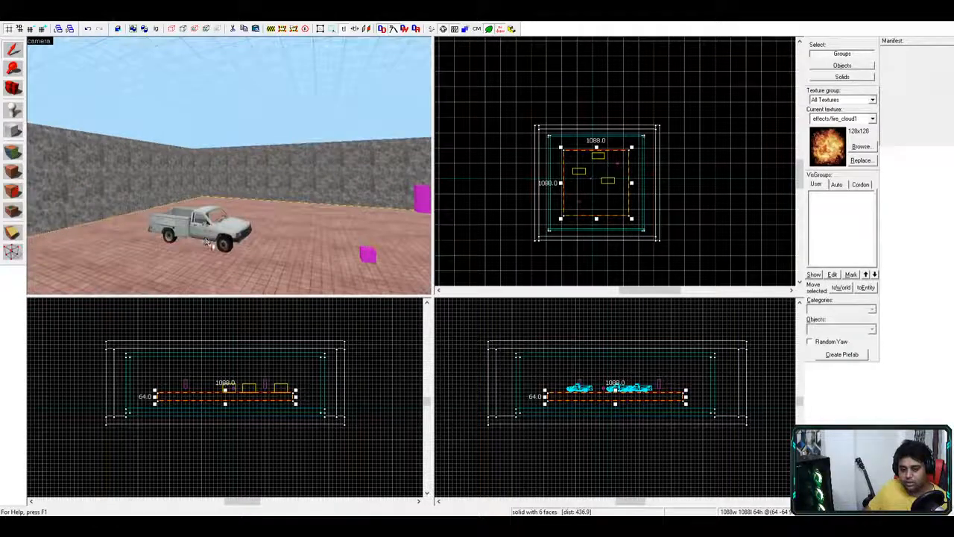
click(215, 240)
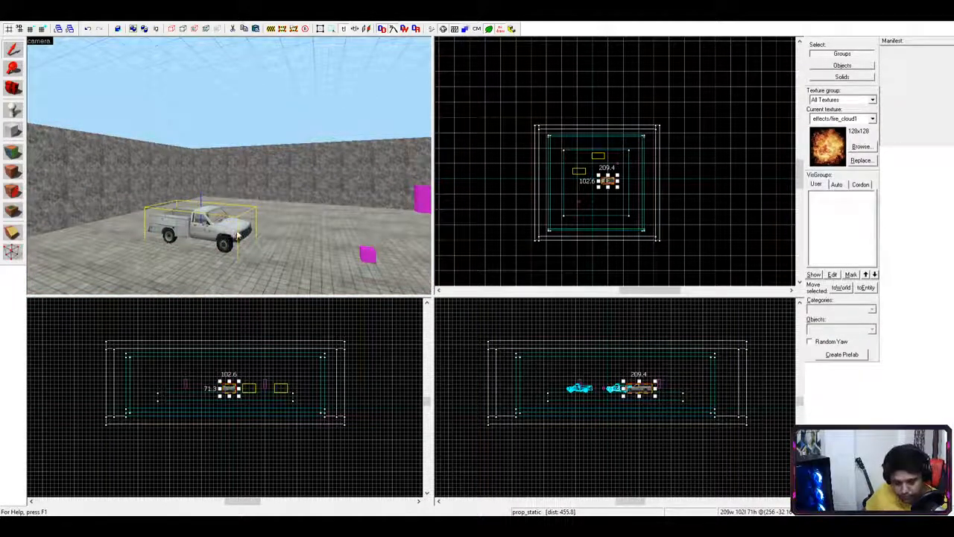
click(265, 227)
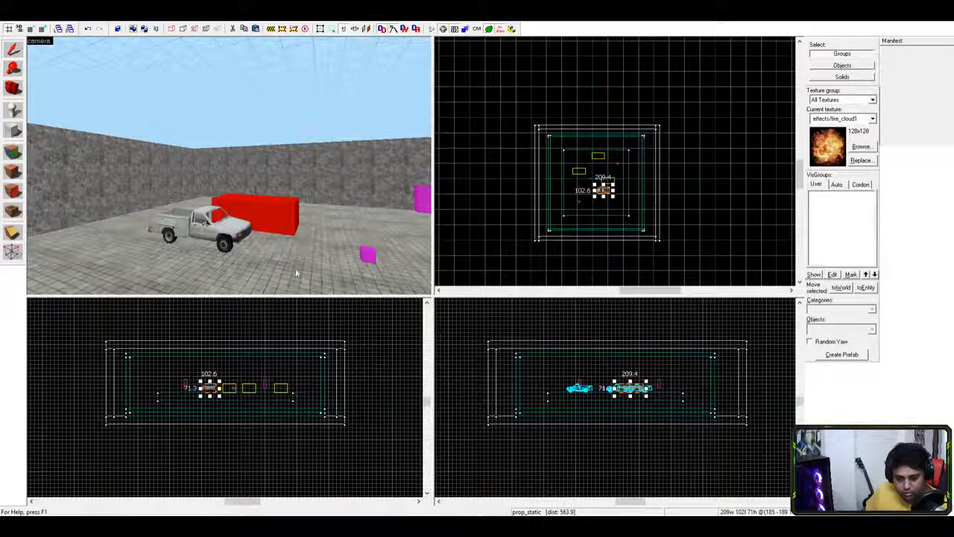
drag(211, 386, 173, 388)
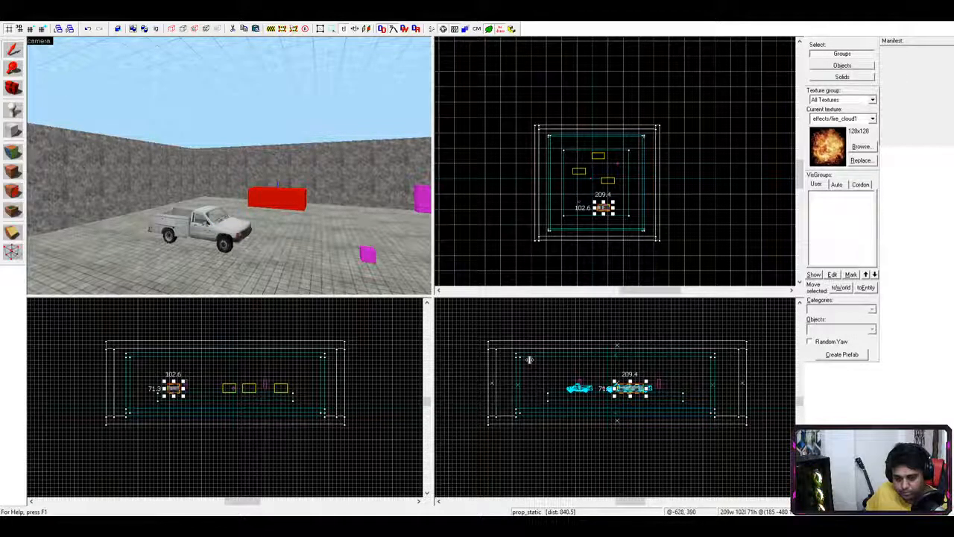
mouse_move(627, 390)
mouse_down()
mouse_move(636, 391)
mouse_move(624, 390)
mouse_up()
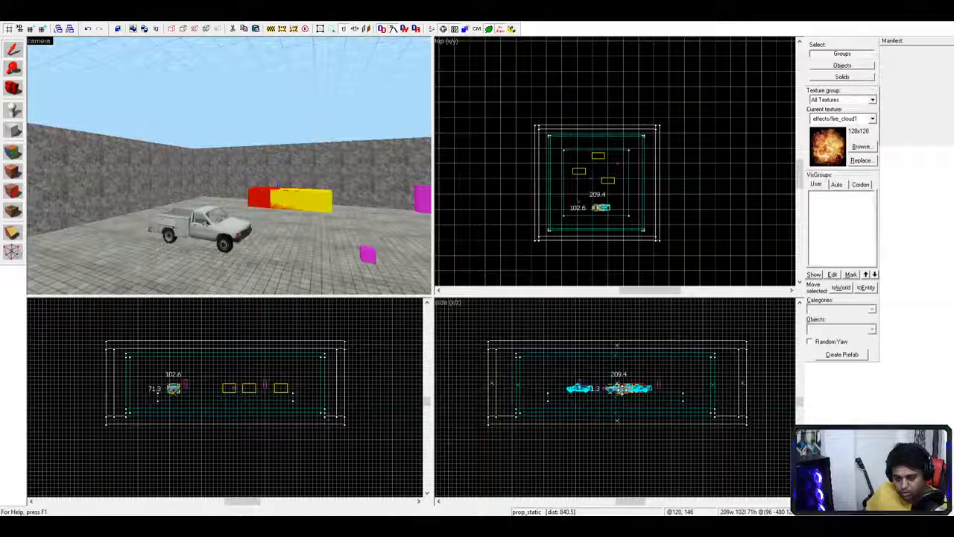
click(308, 243)
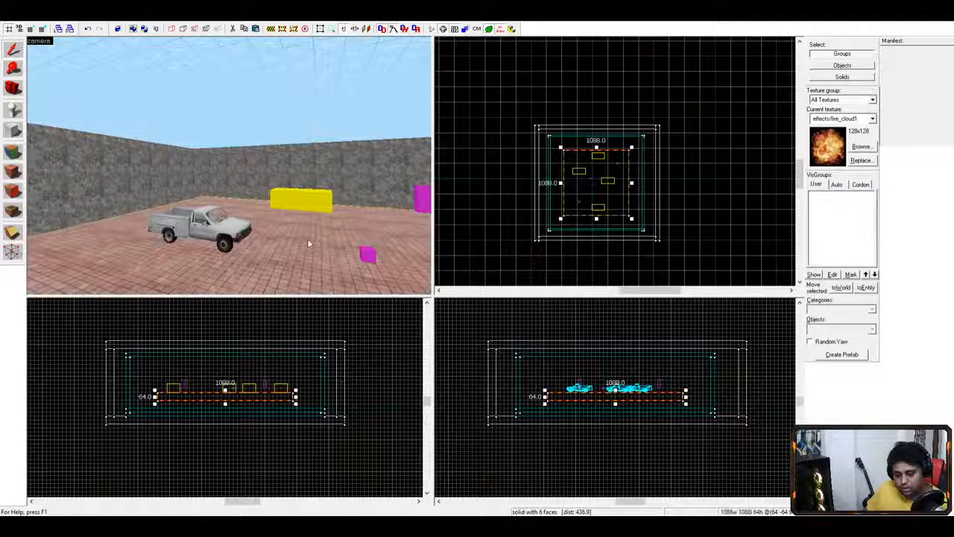
key(d)
key(s)
key(a)
key(w)
key(d)
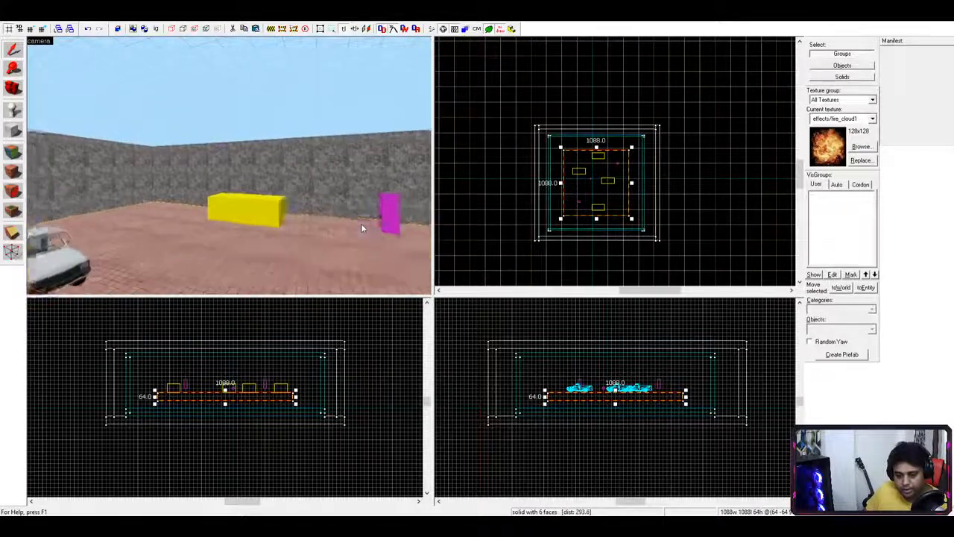
key(s)
key(a)
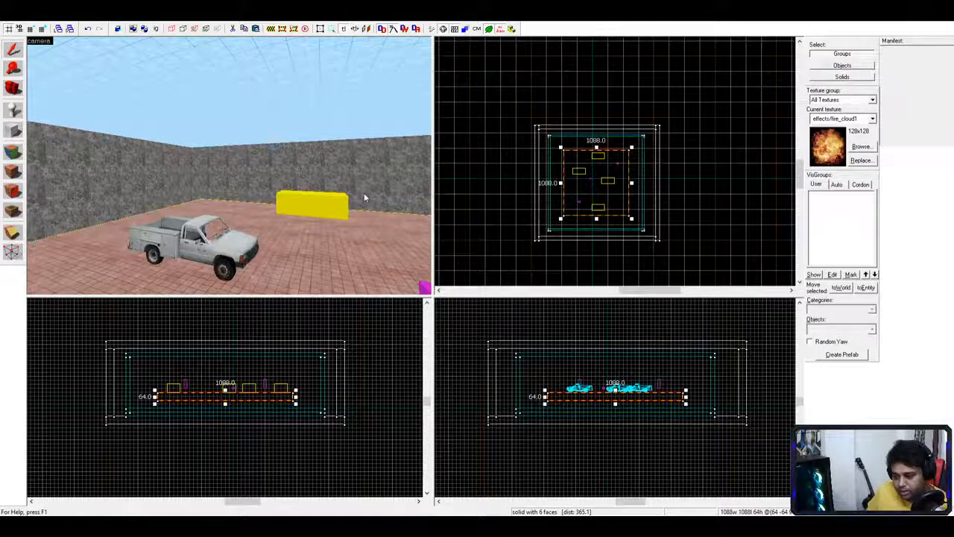
key(w)
key(s)
key(d)
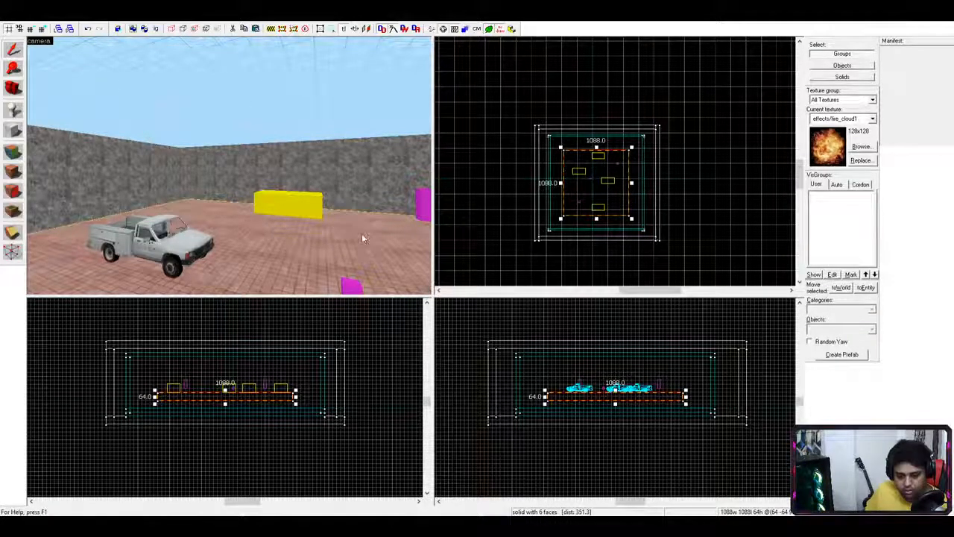
click(579, 160)
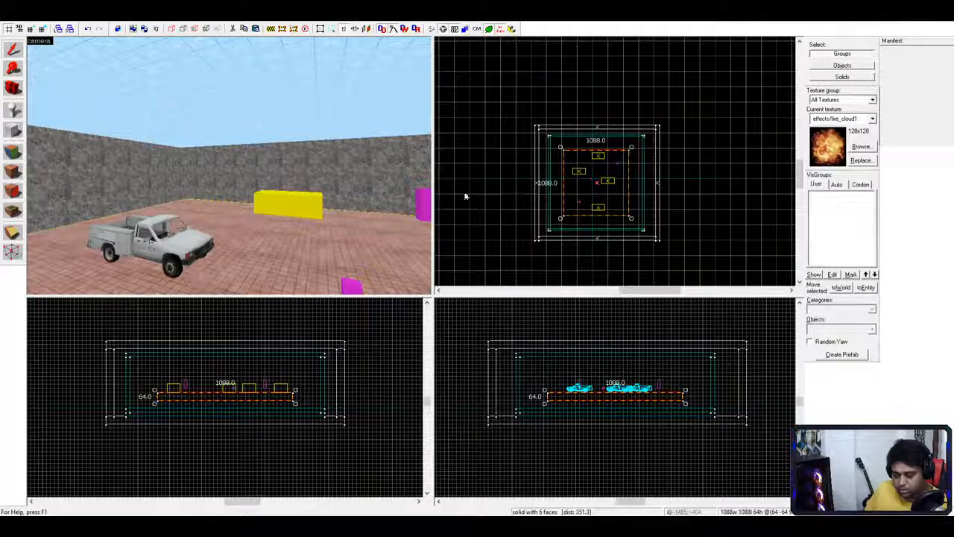
key(Escape)
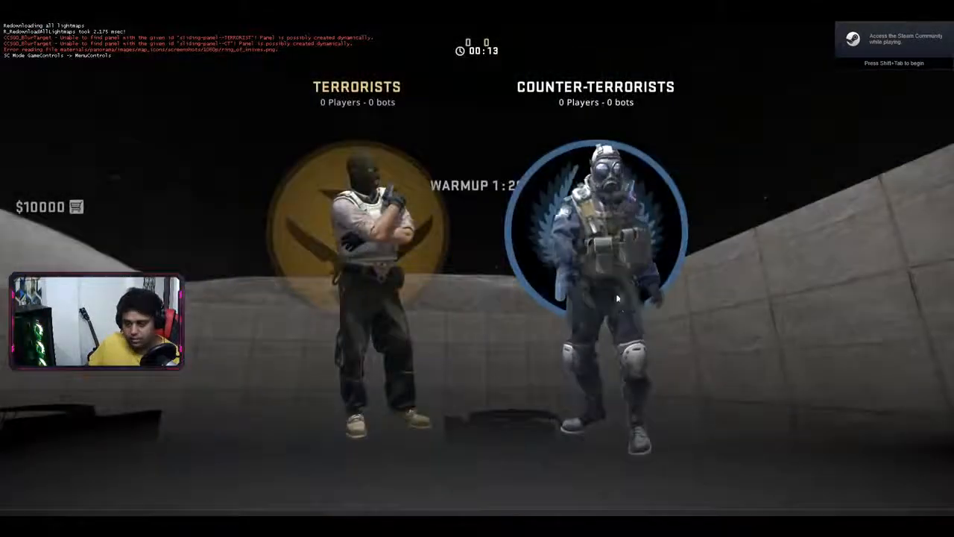
- Join the Counter-Terrorists team from the team selection screen
click(597, 246)
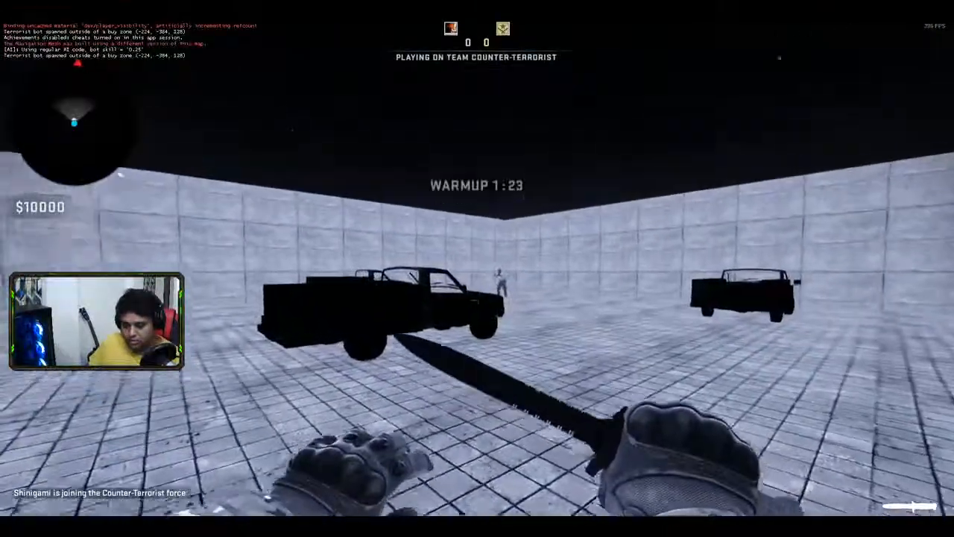
- Jump onto the first truck's hood and walk over the cab along its bed
key(w)
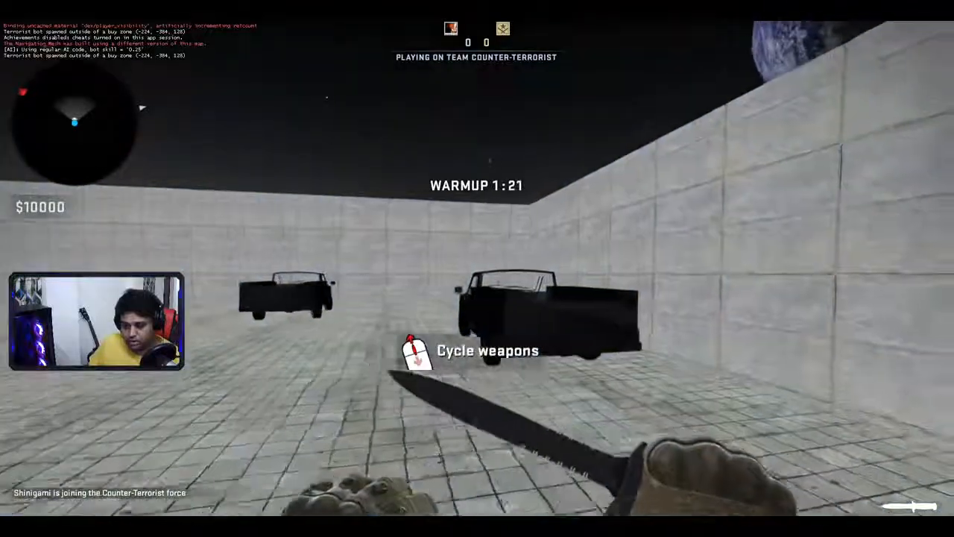
key(w)
key(d)
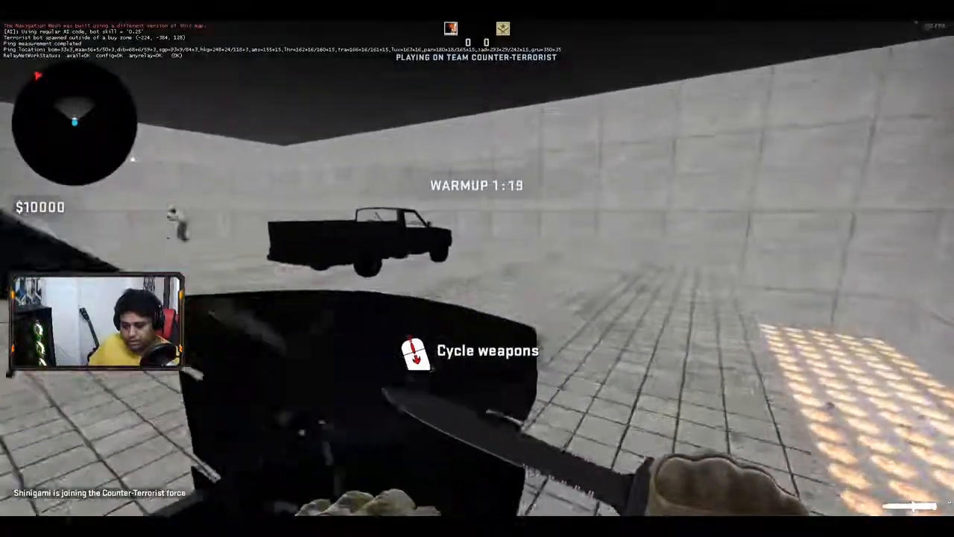
key(d)
key(w)
key(space)
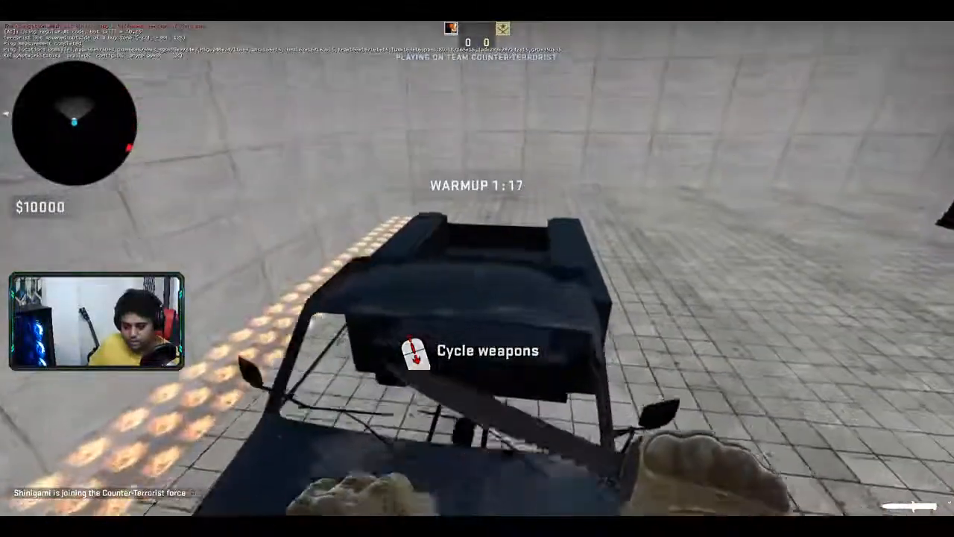
key(w)
key(space)
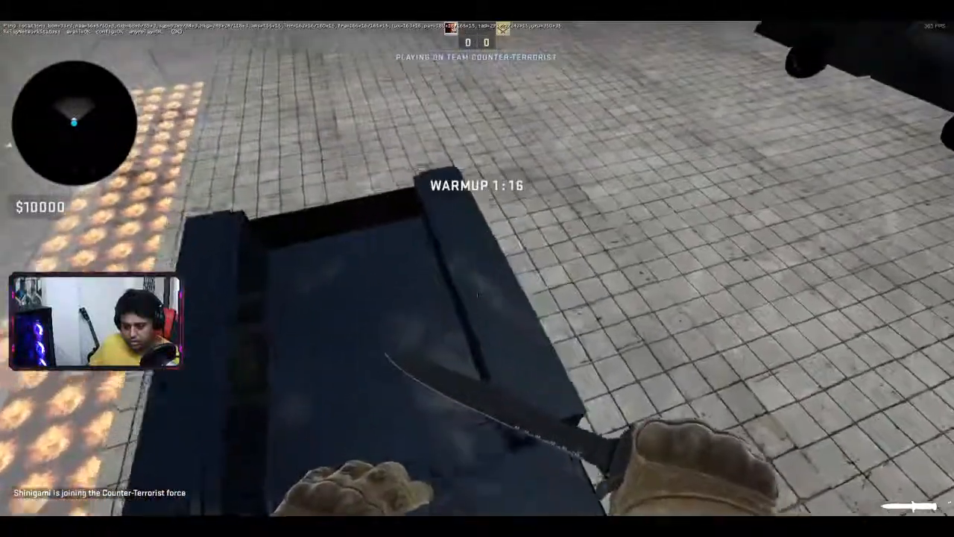
key(w)
key(space)
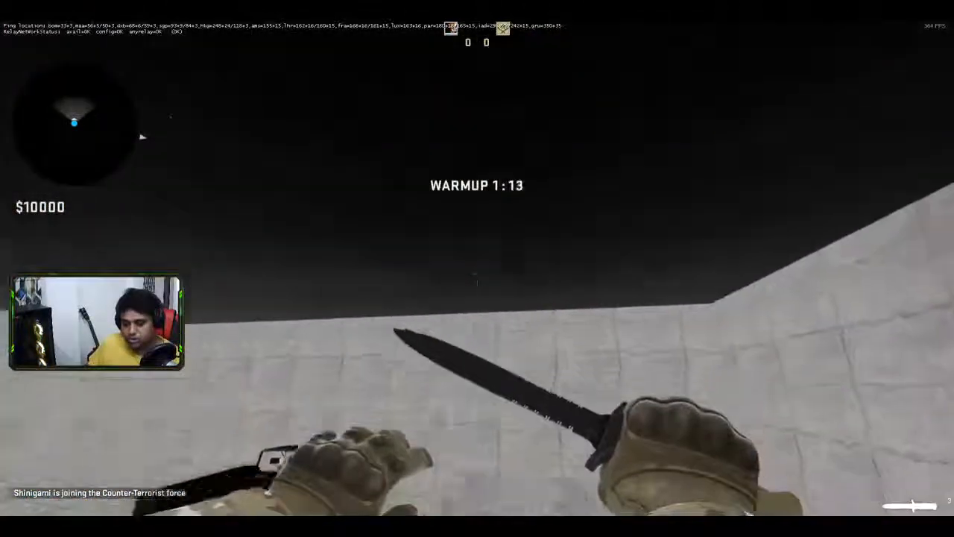
- Hop from truck to truck, landing on each bed to check the props are solid
key(w)
key(space)
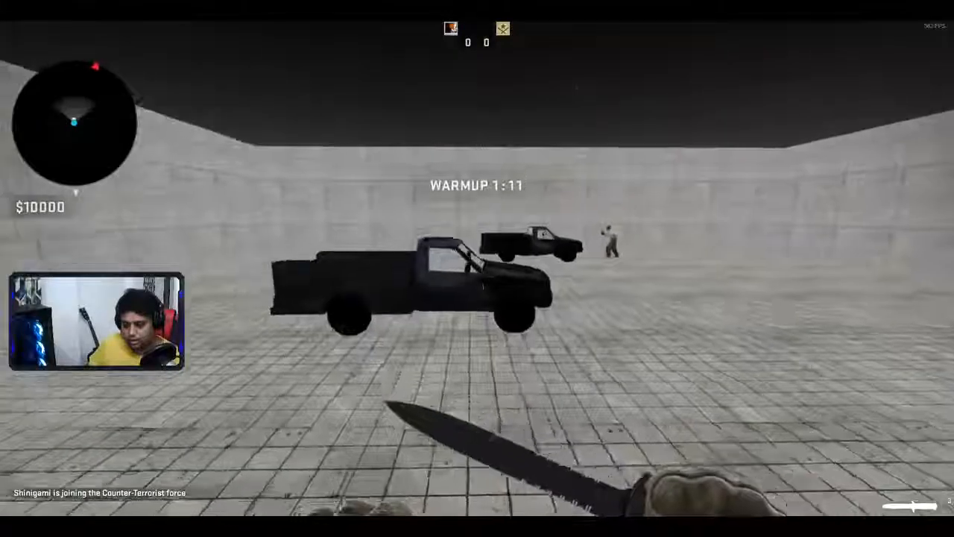
key(w)
key(space)
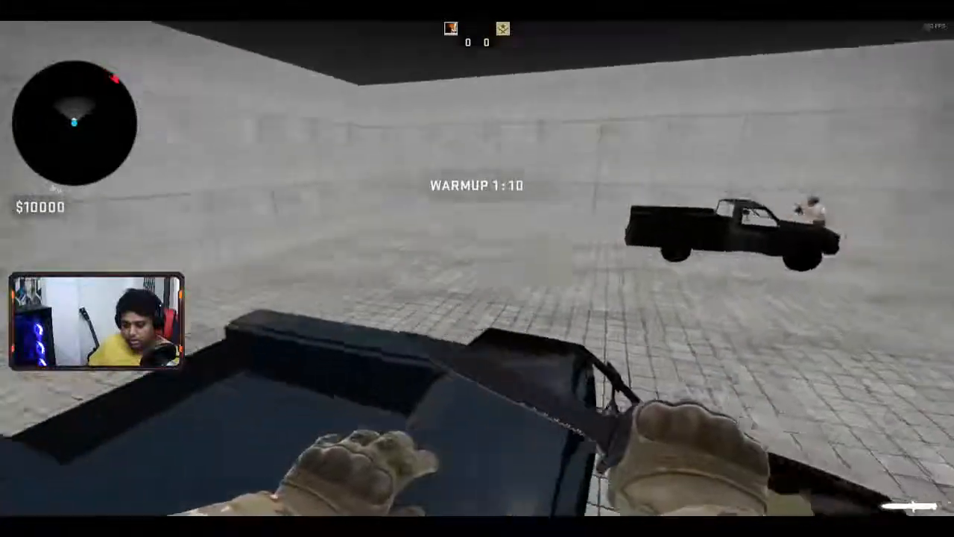
key(w)
key(space)
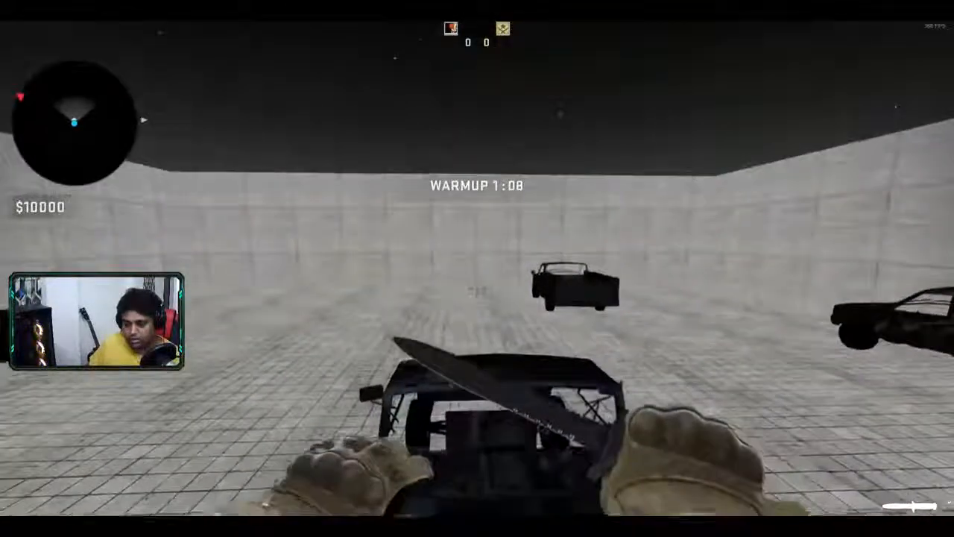
key(w)
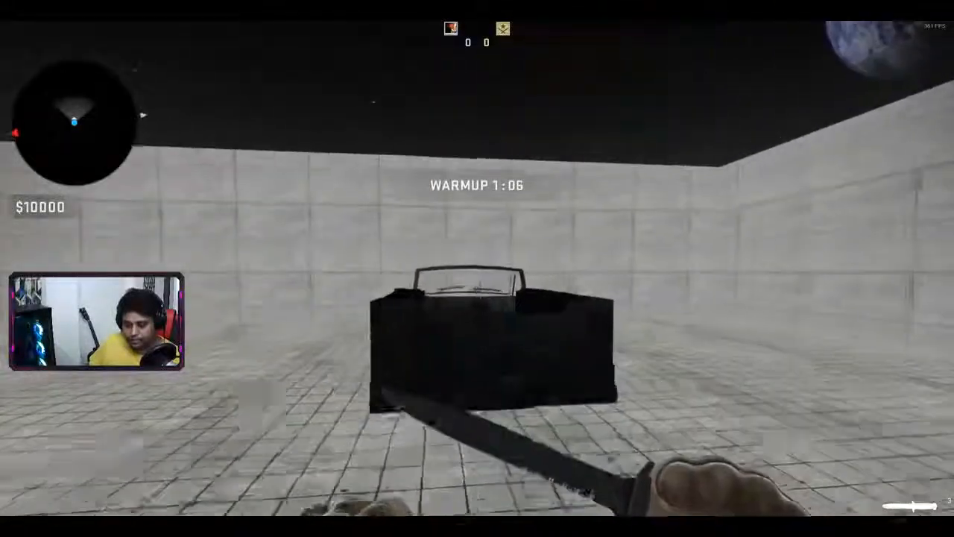
key(space)
key(w)
key(space)
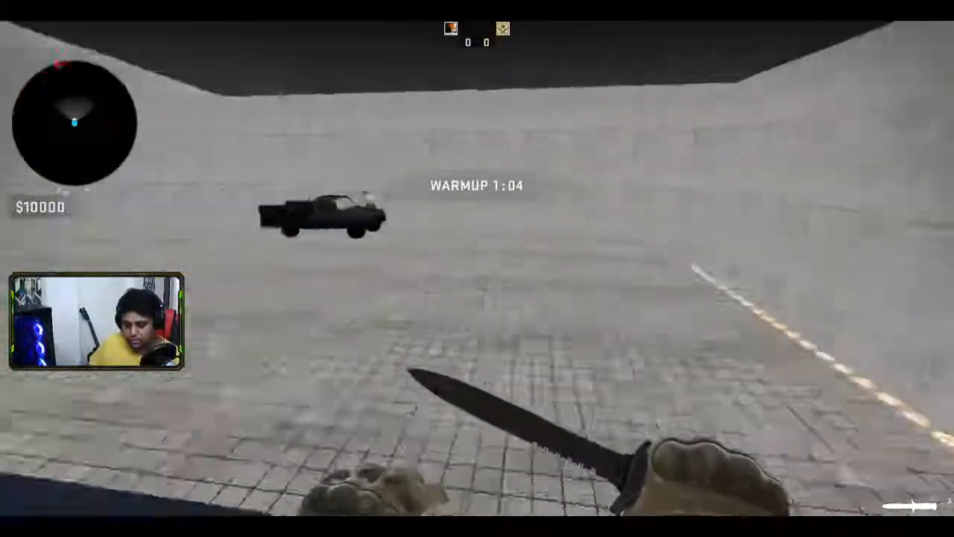
key(w)
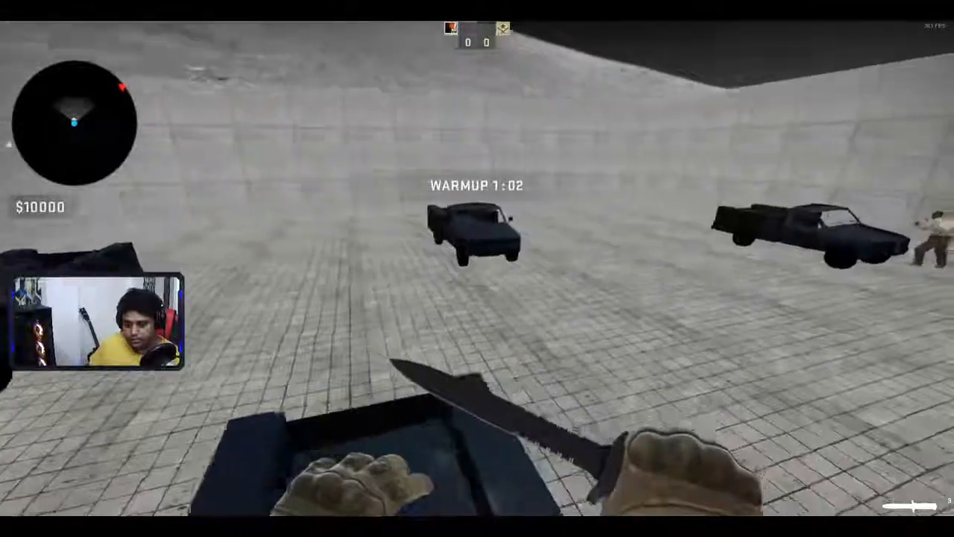
key(space)
key(w)
key(space)
key(w)
key(space)
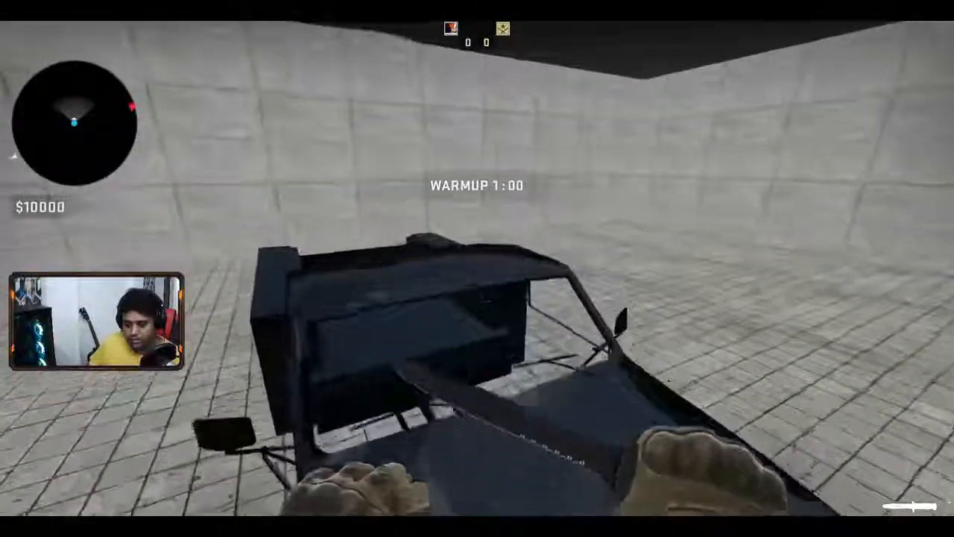
- Cross the black truck to chase down the running bot and knife it
key(w)
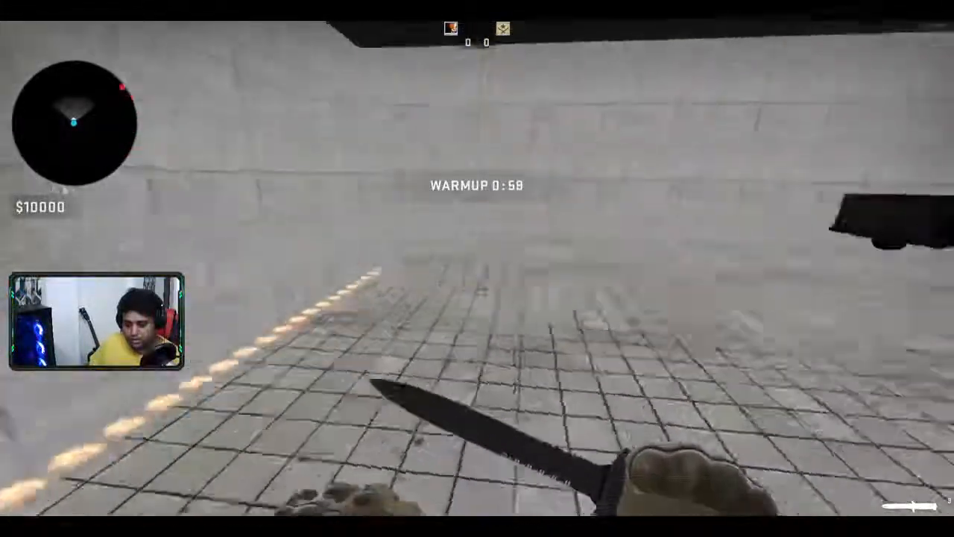
key(w)
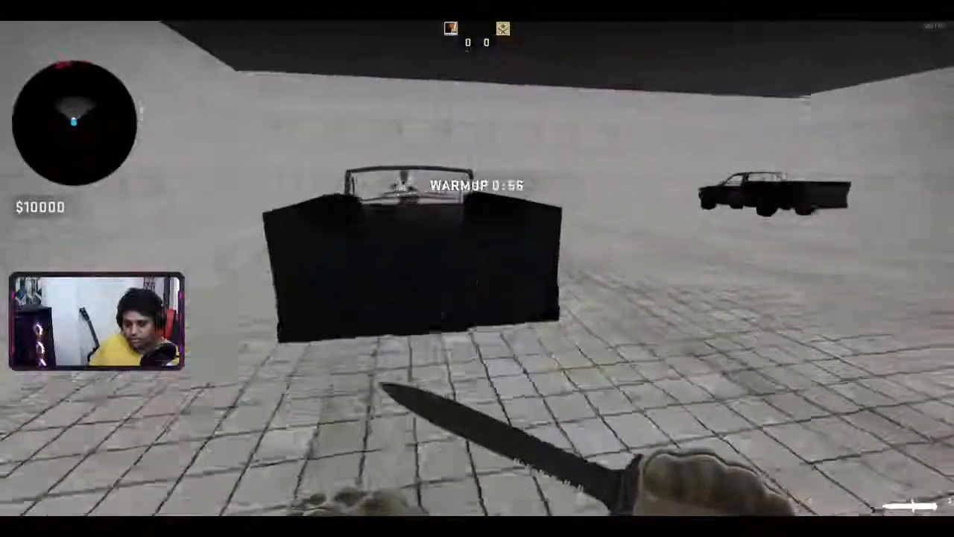
key(space)
key(w)
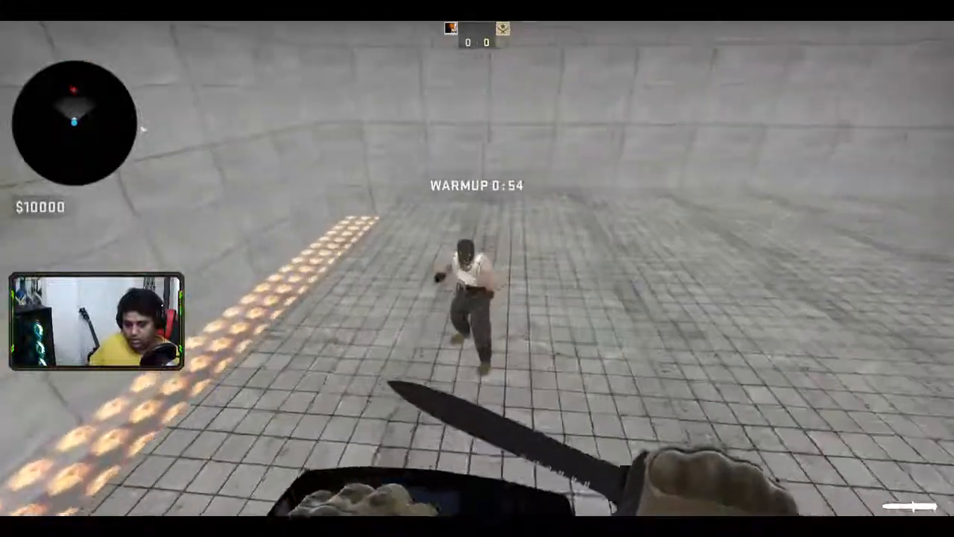
key(w)
click(477, 268)
- Knife the bot by the wall, then walk across the arena onto the left truck's hood
click(477, 268)
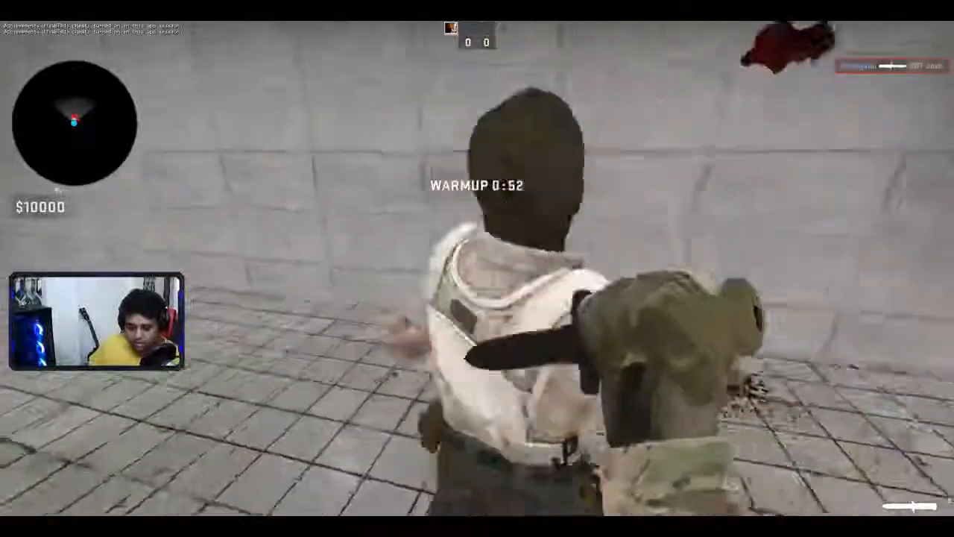
key(w)
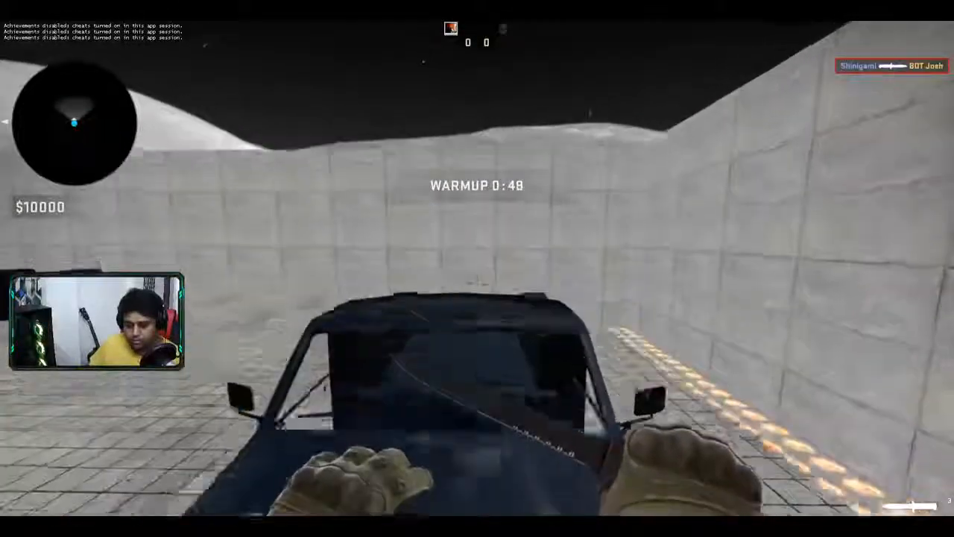
key(w)
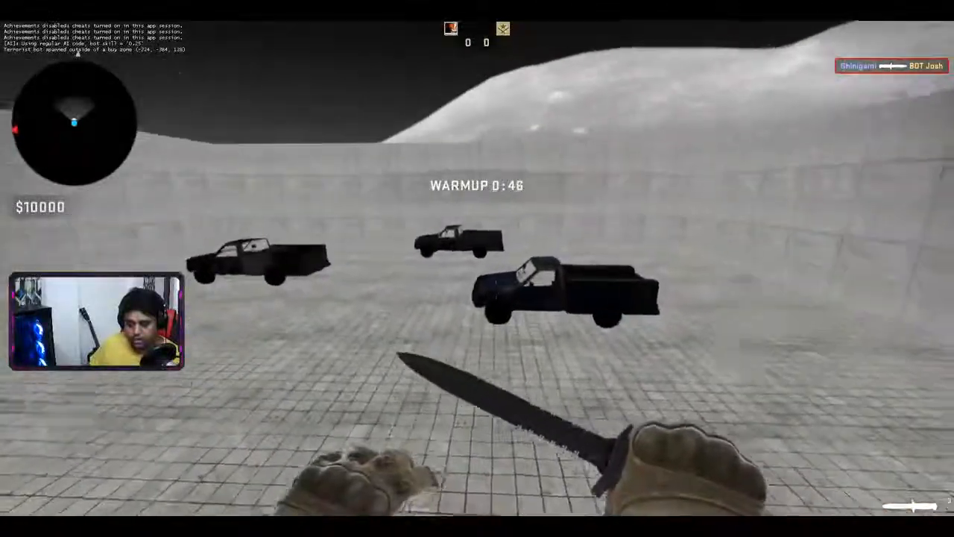
key(w)
key(w)
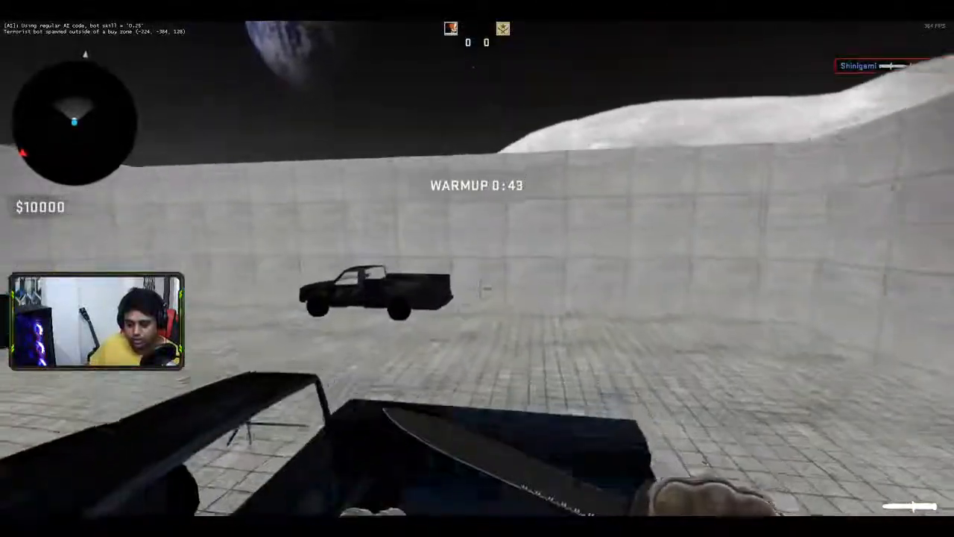
key(w)
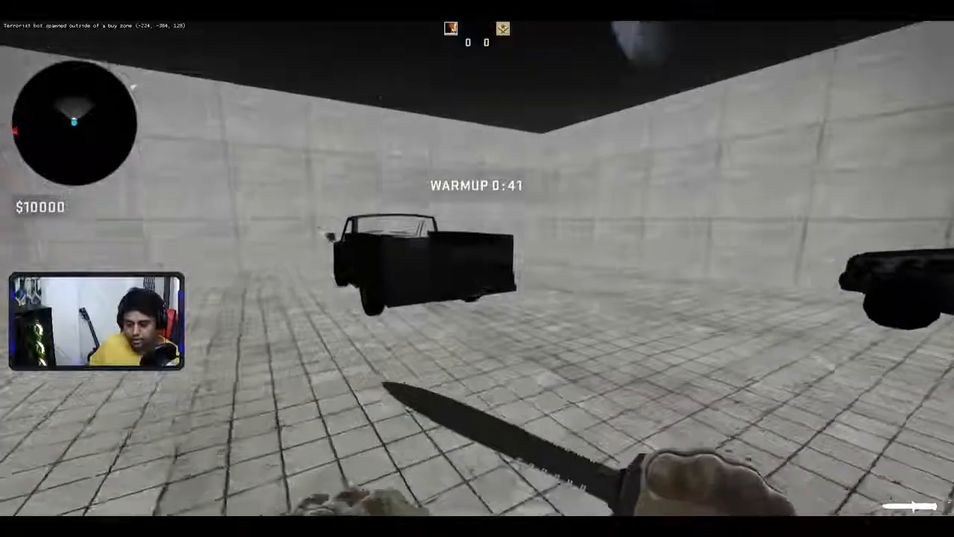
key(w)
key(w)
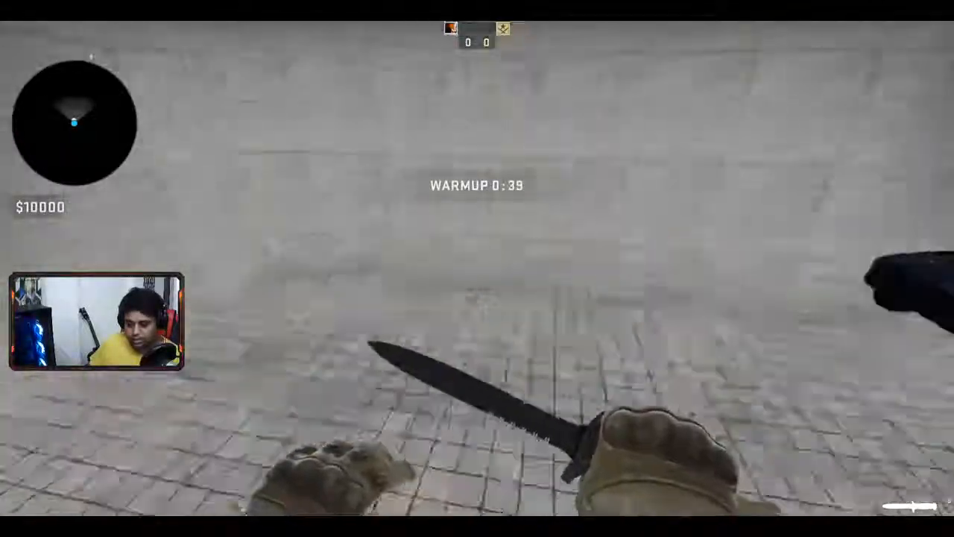
key(space)
key(w)
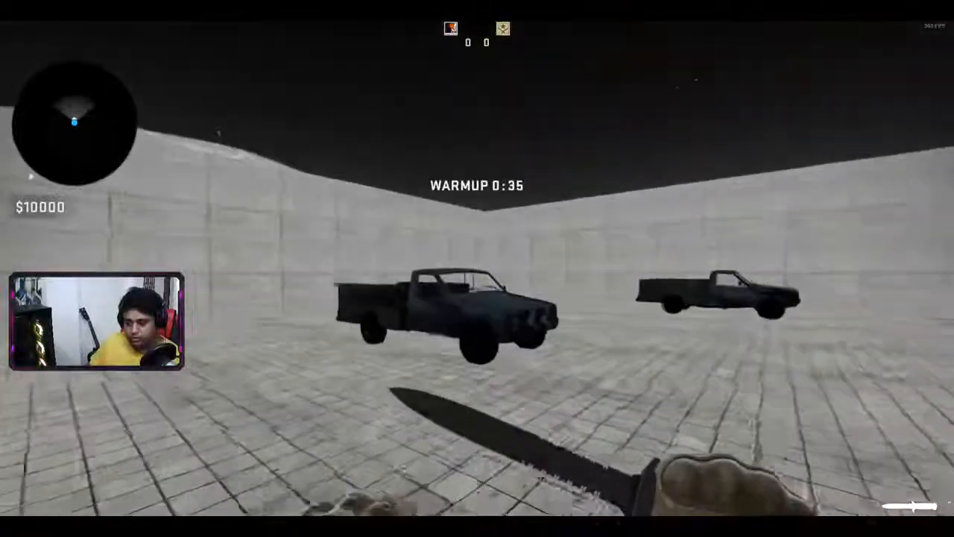
- Move over another truck, drop to the floor, and run and jump over the far truck
key(w)
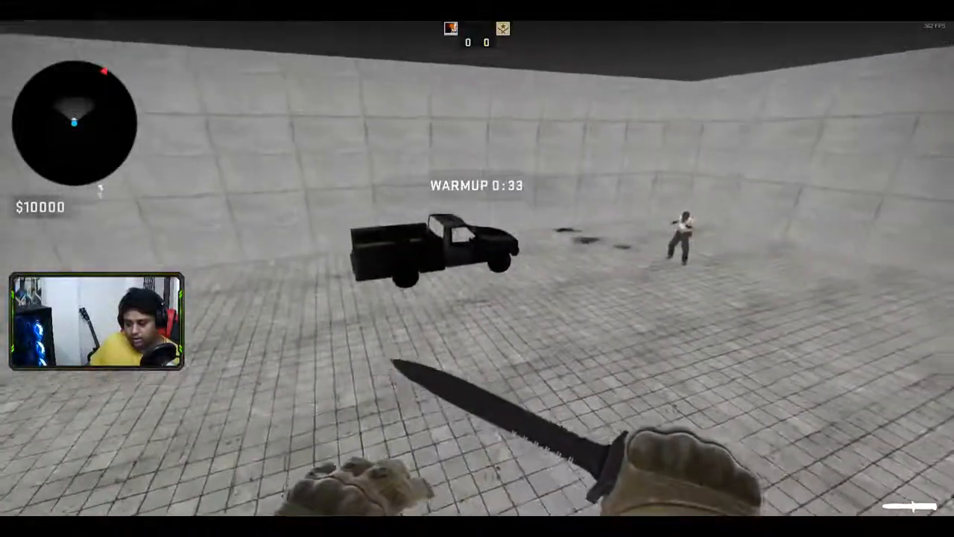
key(space)
key(w)
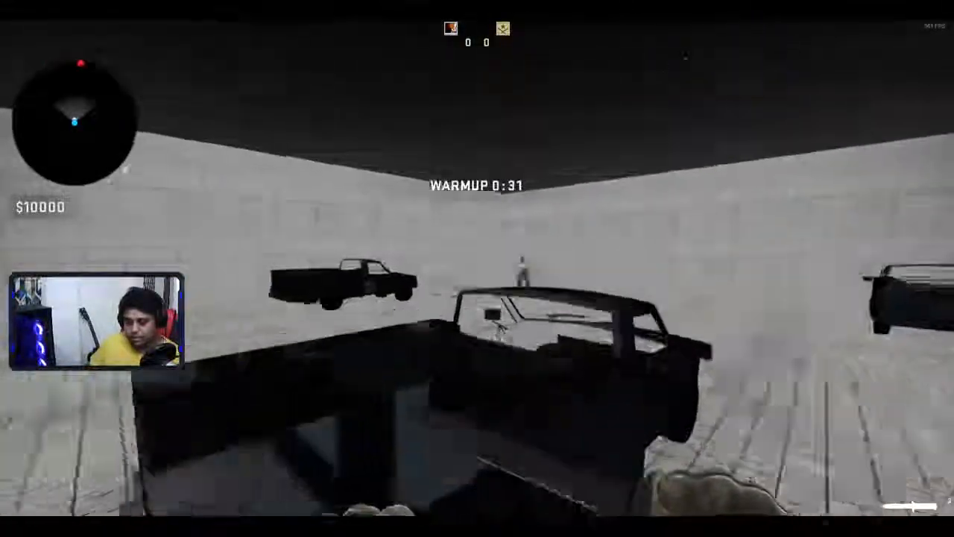
key(w)
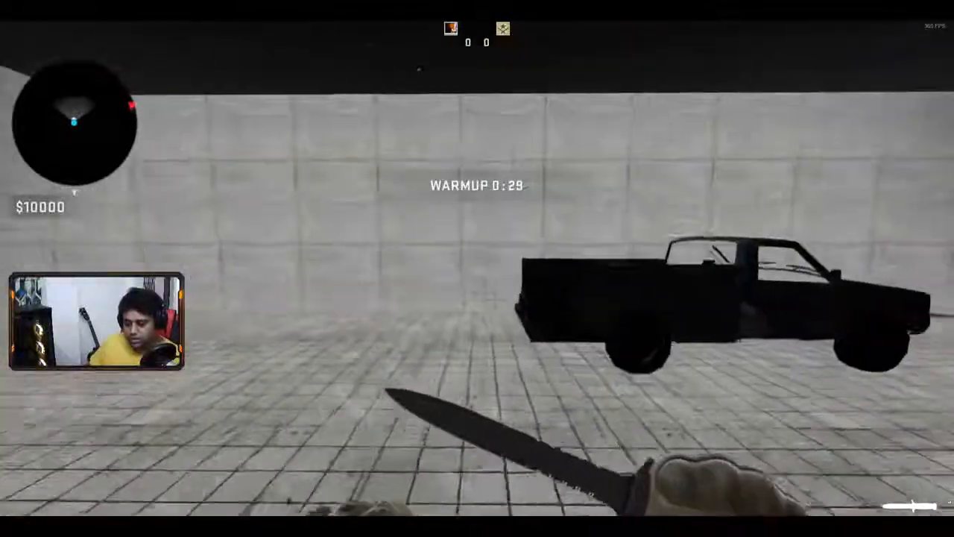
key(w)
key(space)
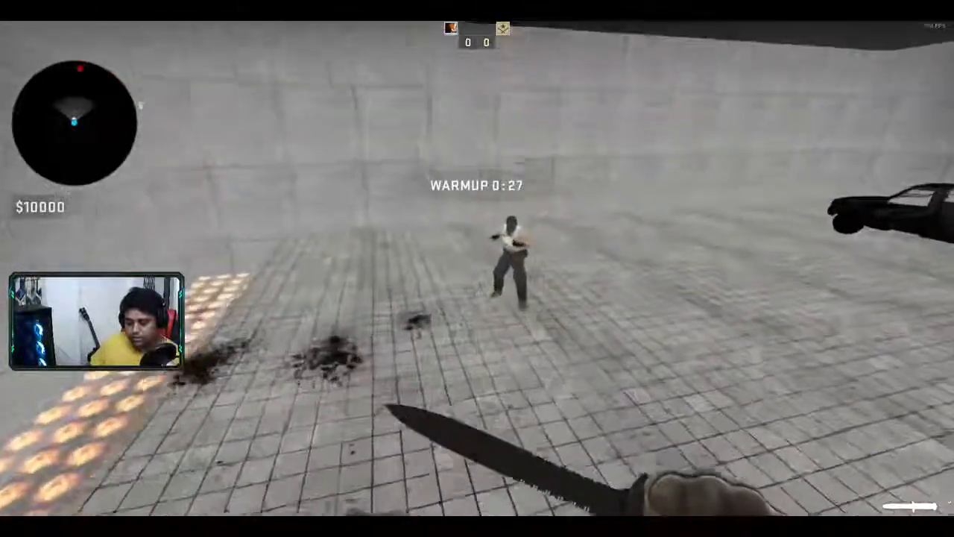
key(w)
- Chase and knife the enemy bot, then choose Quit from the pause menu
click(477, 268)
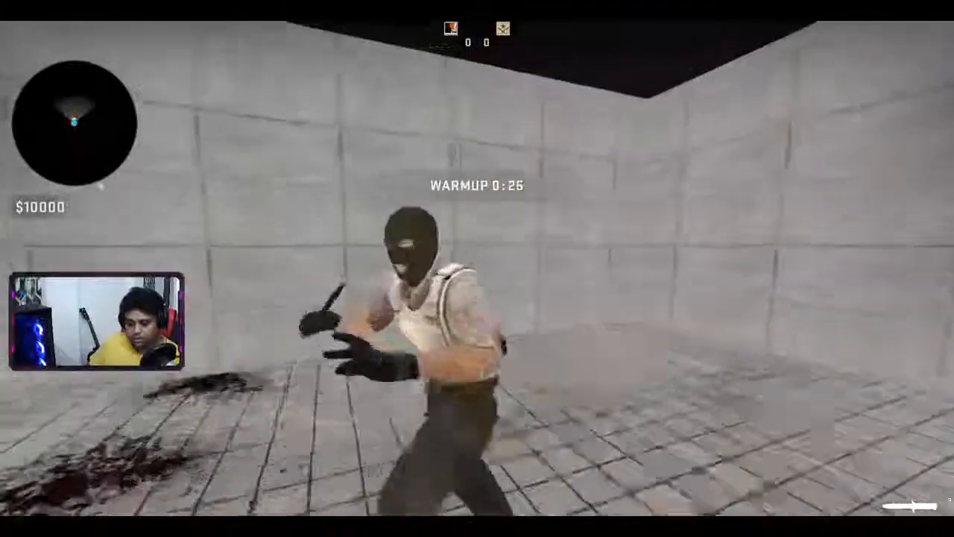
click(477, 268)
key(w)
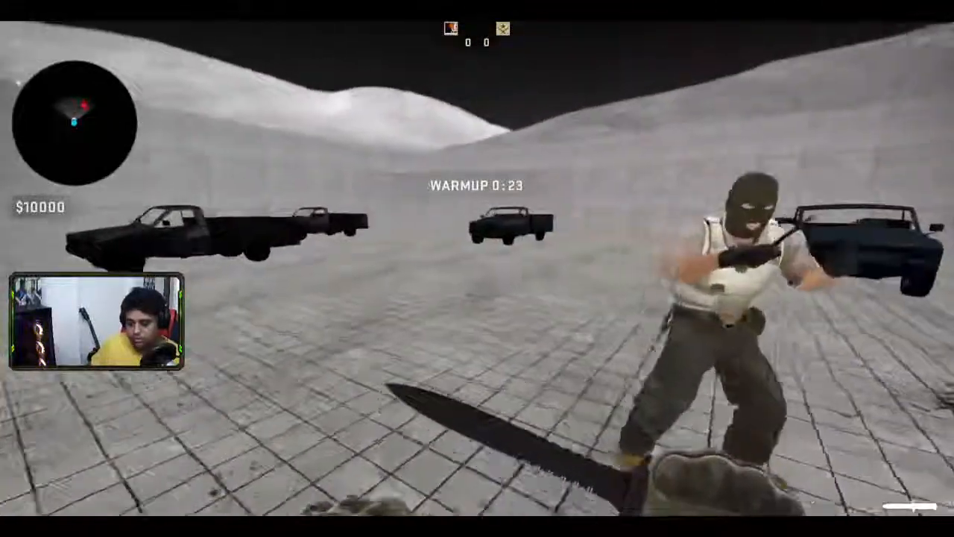
key(w)
click(477, 268)
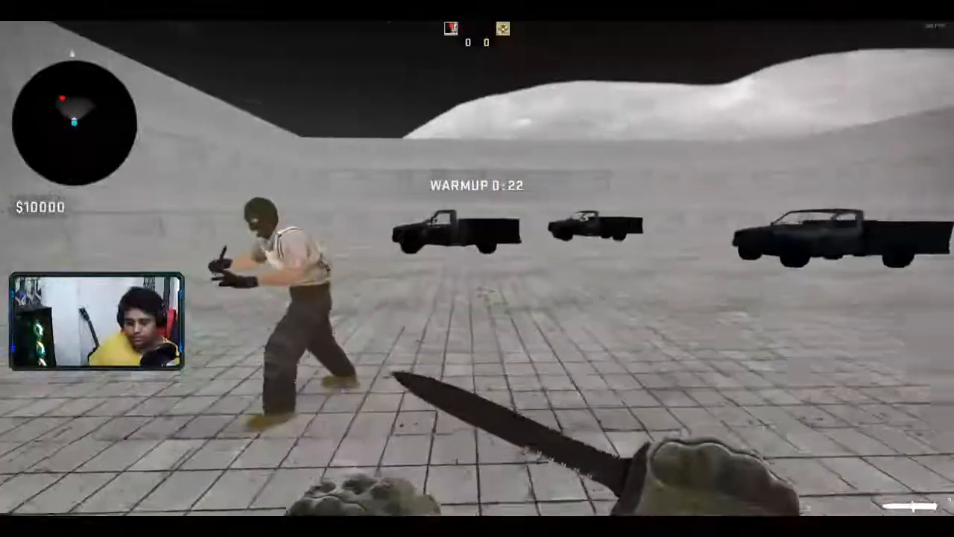
key(w)
click(477, 268)
key(w)
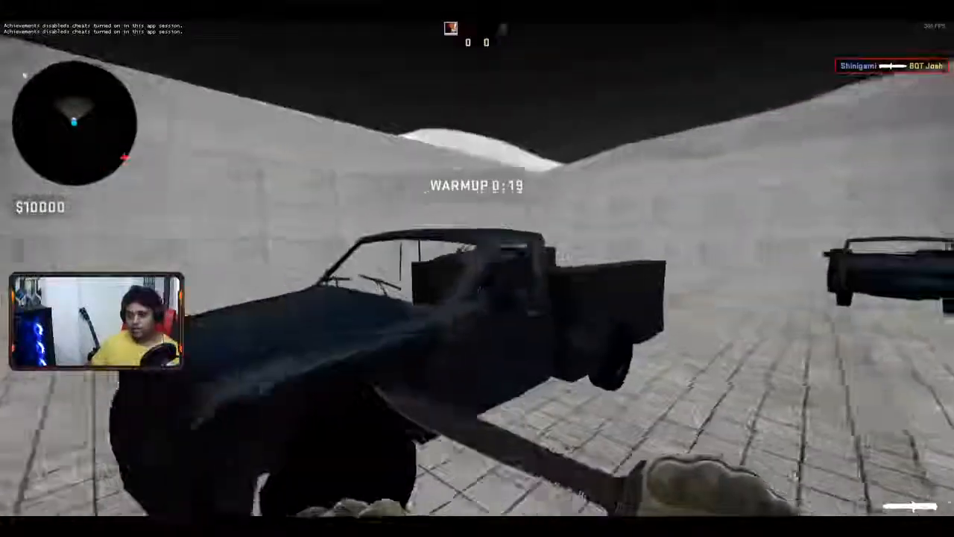
key(space)
key(Escape)
click(24, 495)
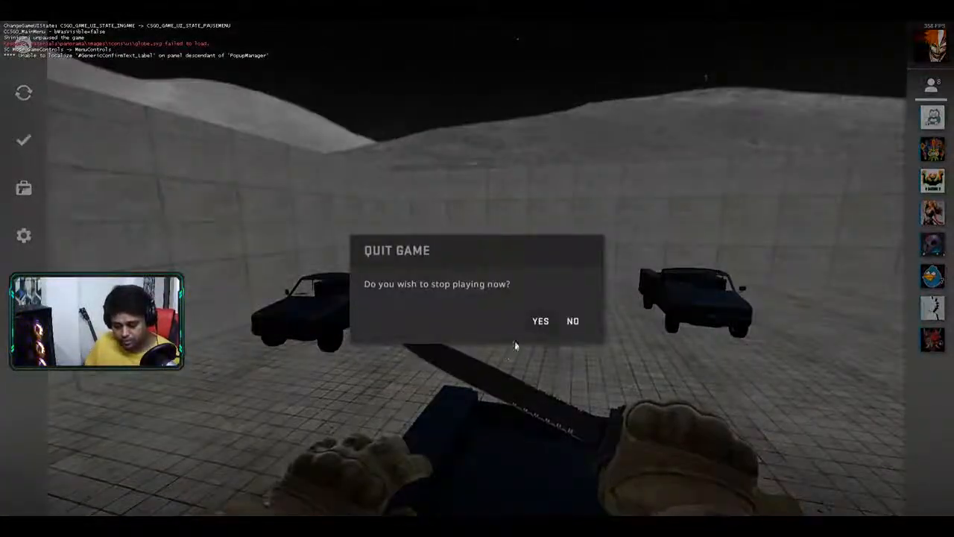
- Confirm YES to leave the match, then QUIT to close CS:GO
click(541, 320)
click(24, 496)
click(513, 320)
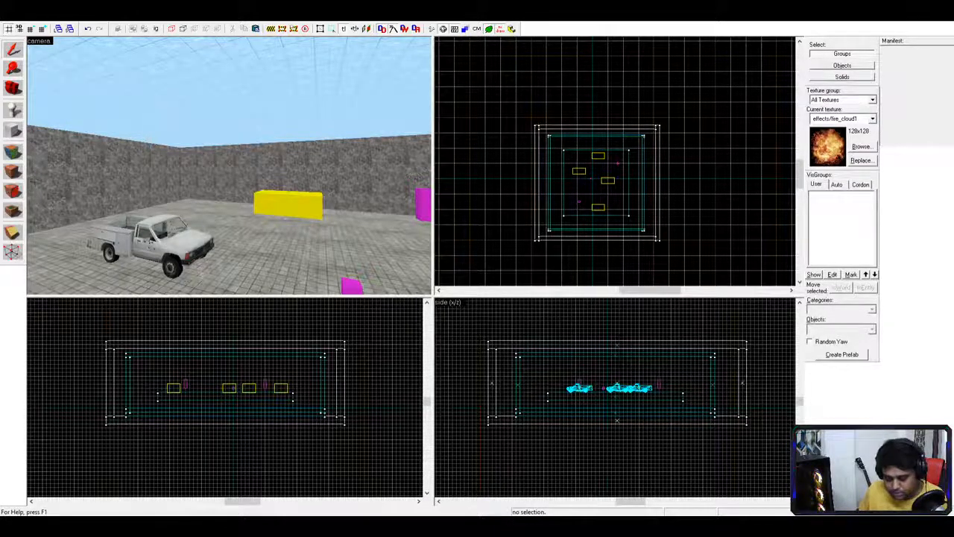
- Fly the 3D camera back toward the left wall and click the floor brush
key(s)
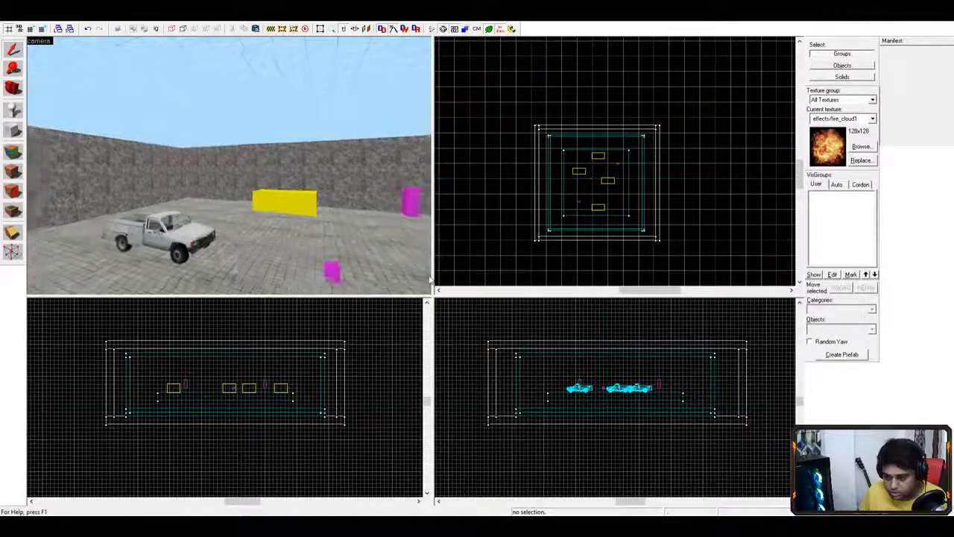
key(a)
key(w)
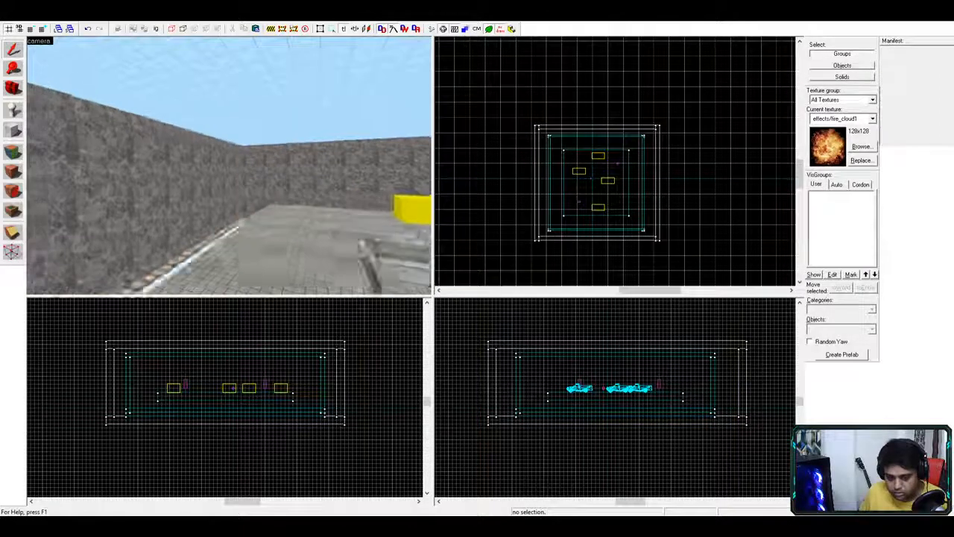
click(260, 267)
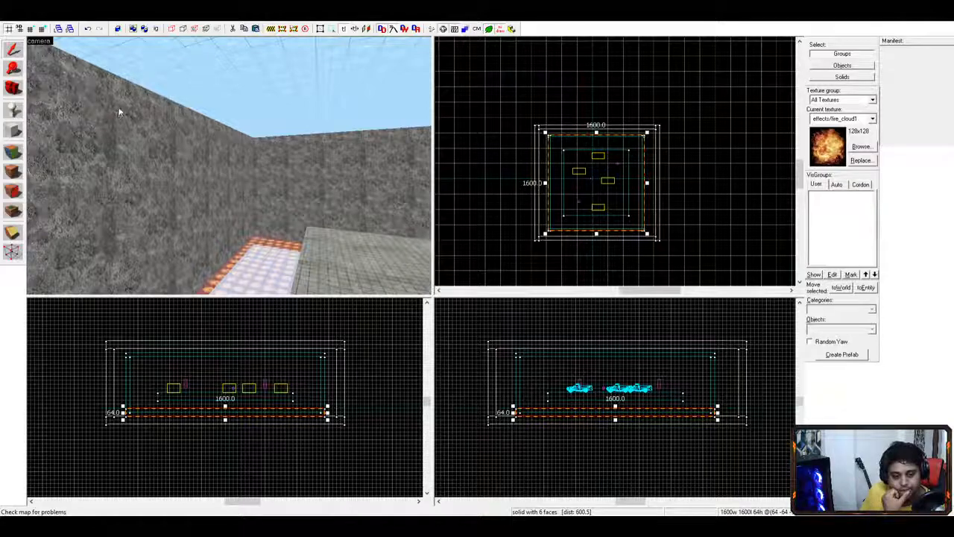
click(86, 56)
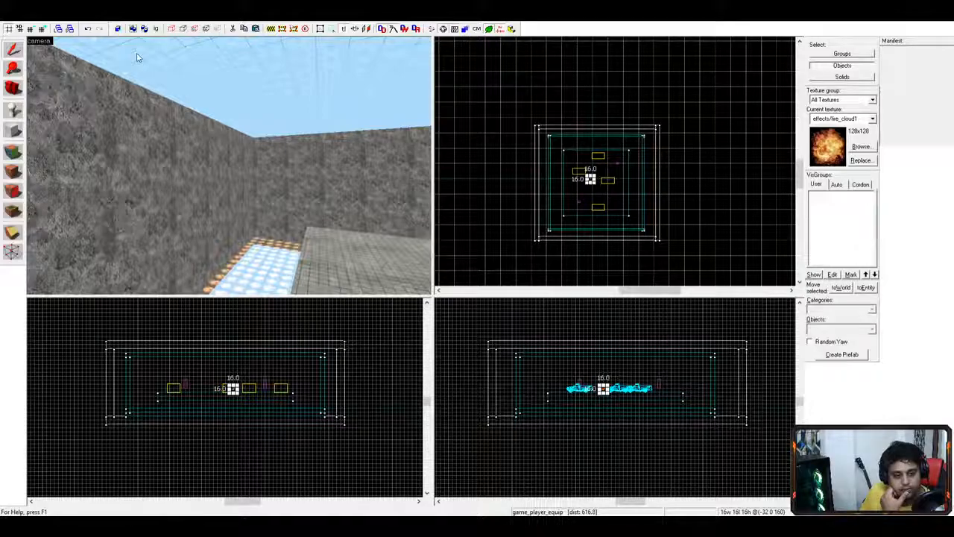
key(Escape)
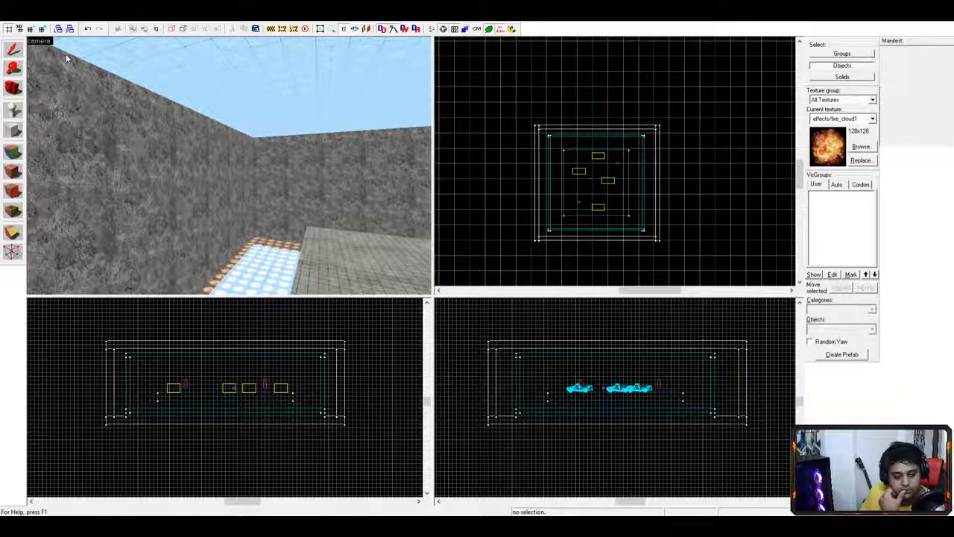
key(ctrl+v)
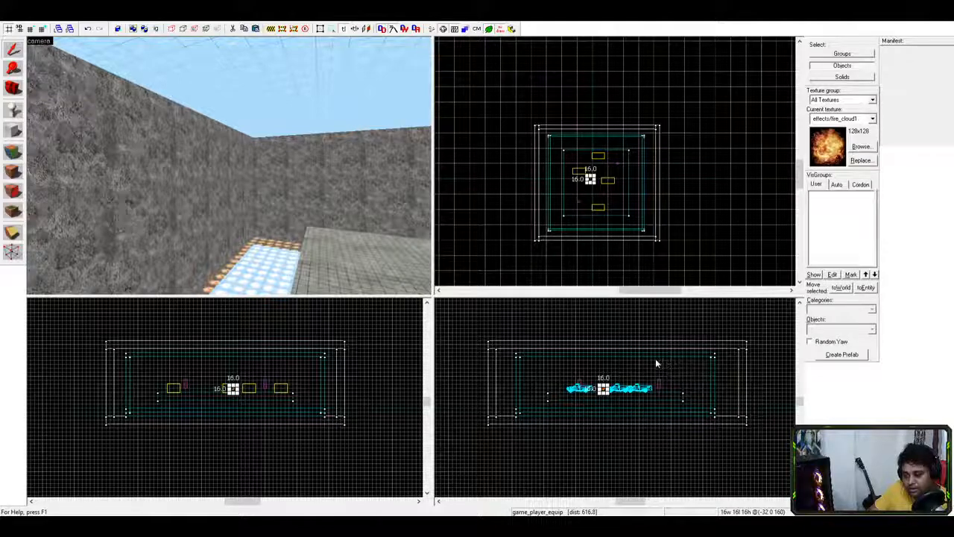
click(86, 29)
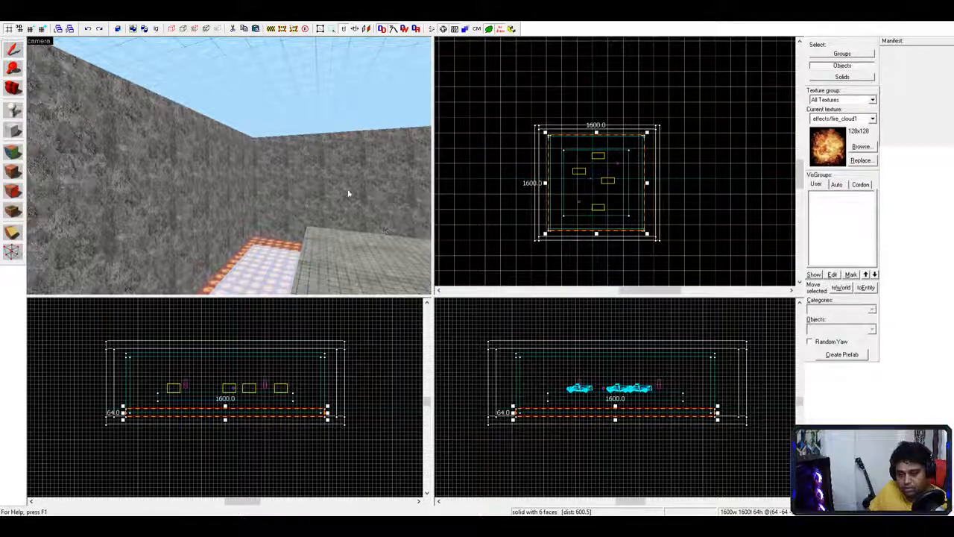
click(597, 183)
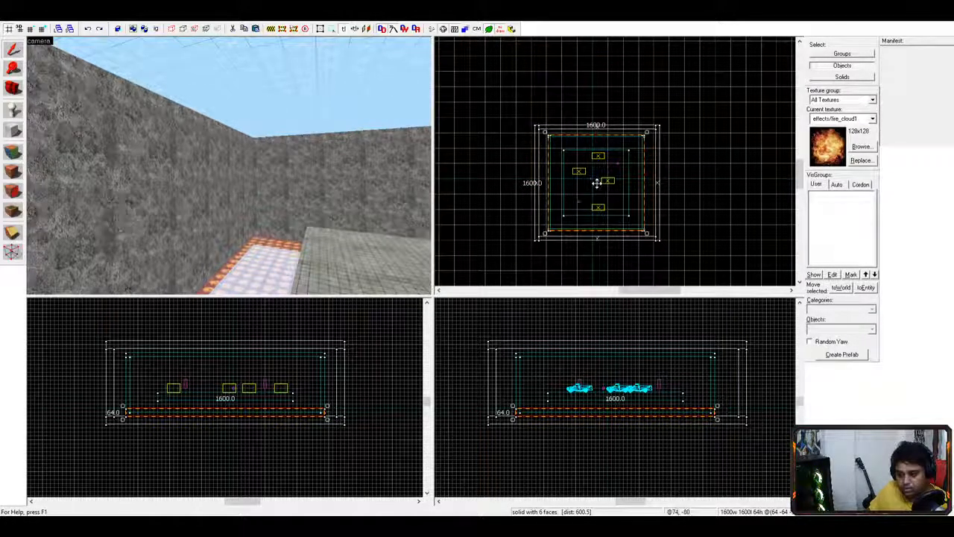
click(233, 387)
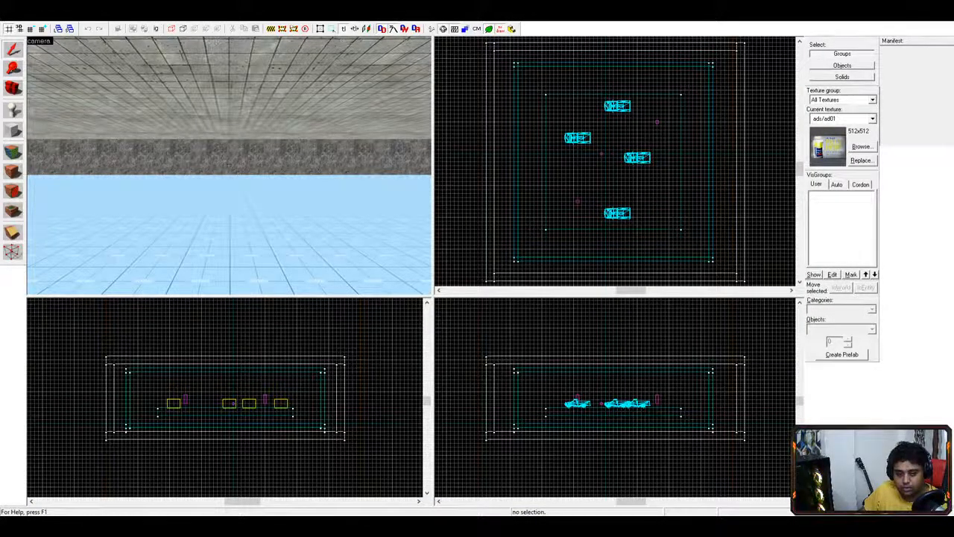
- Fly the 3D camera outside the outer wall and back into the arena beside a truck
drag(337, 169, 228, 166)
key(w)
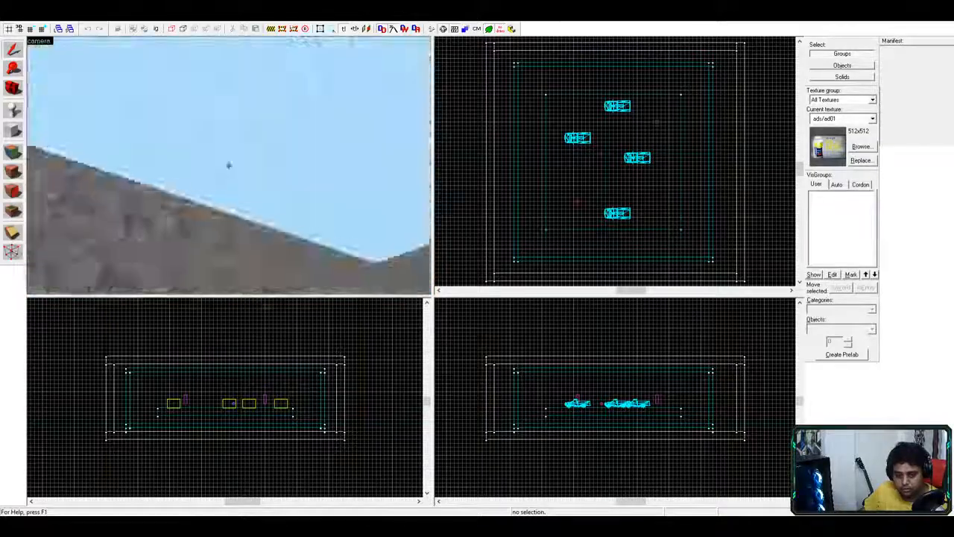
key(w)
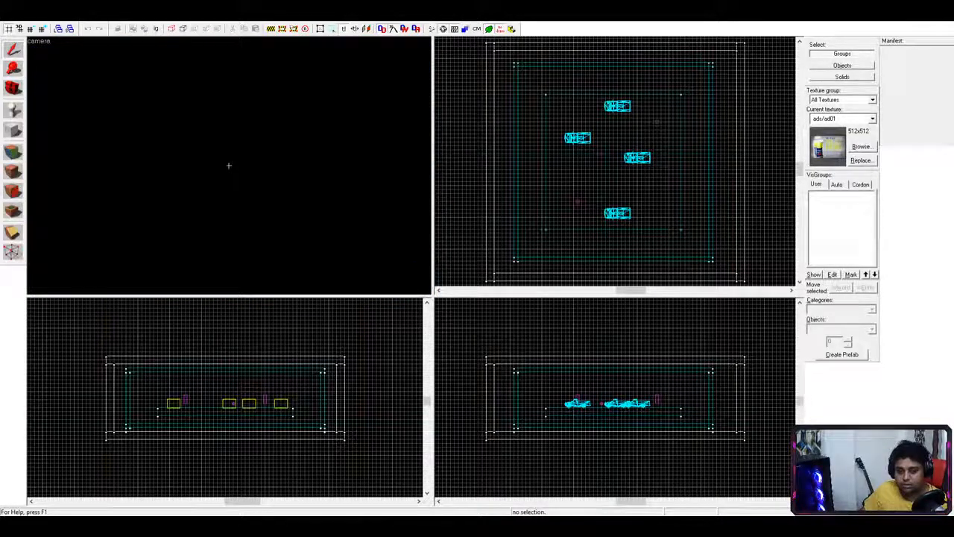
key(w)
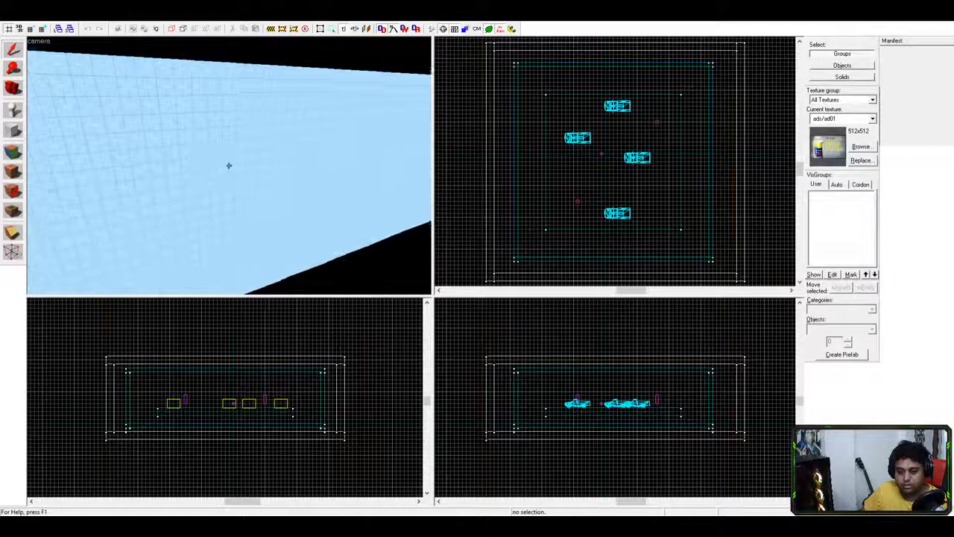
key(w)
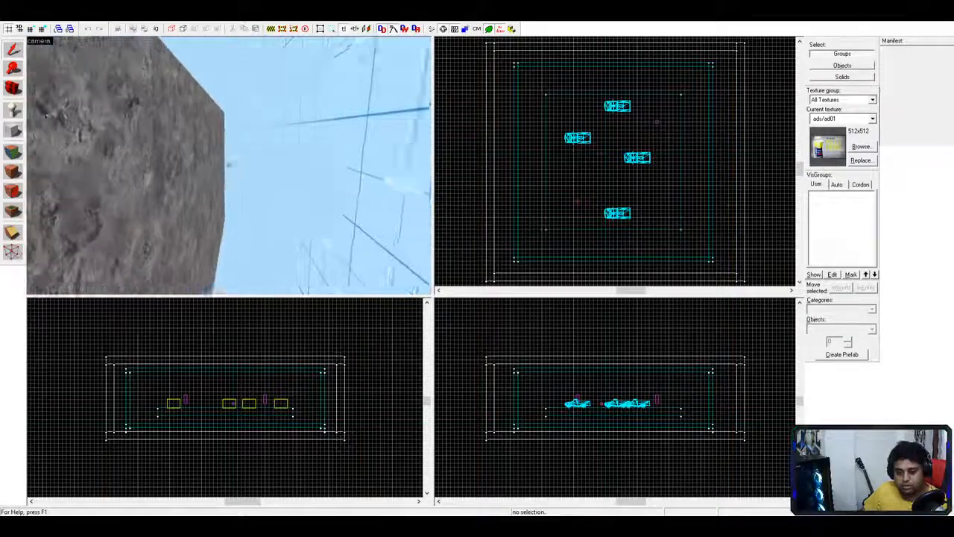
key(w)
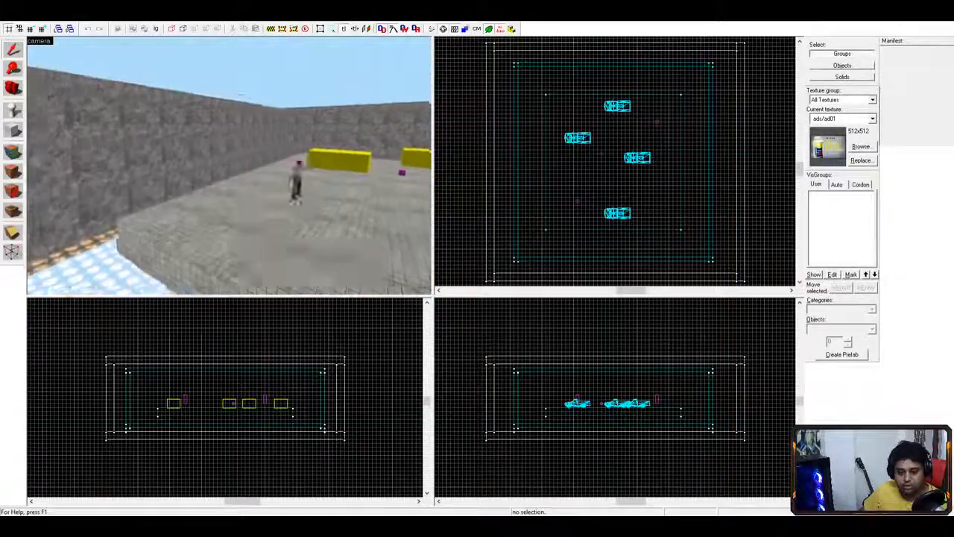
key(w)
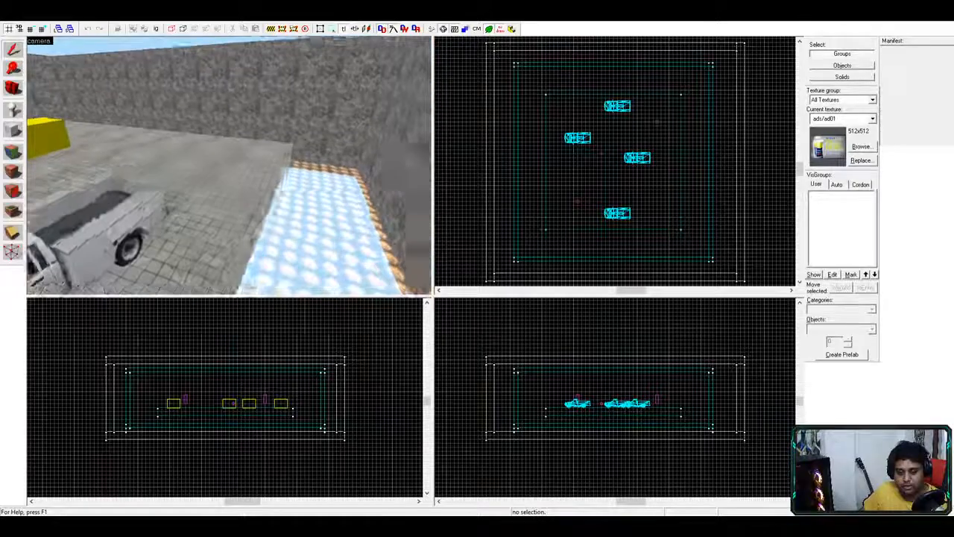
key(s)
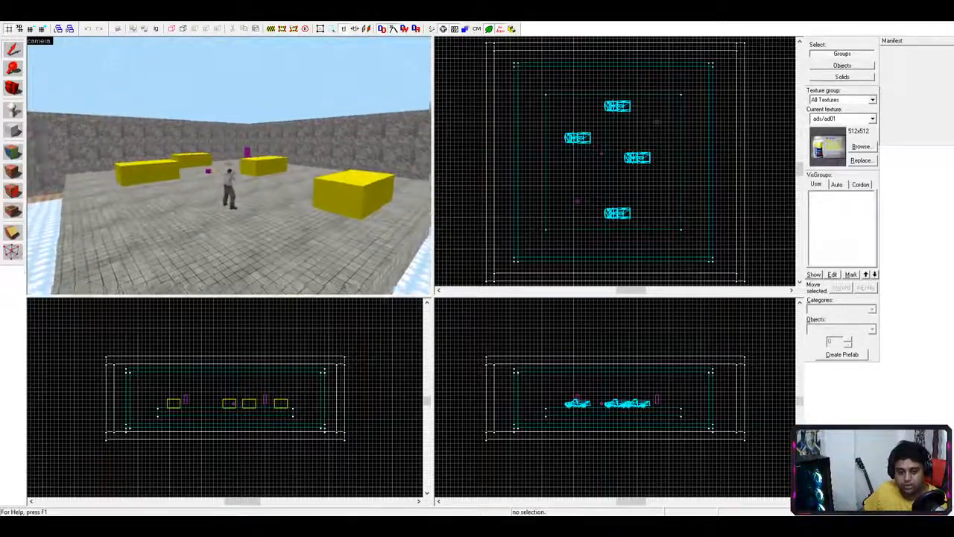
- Move the camera across the arena and select the small game_player_equip entity
key(w)
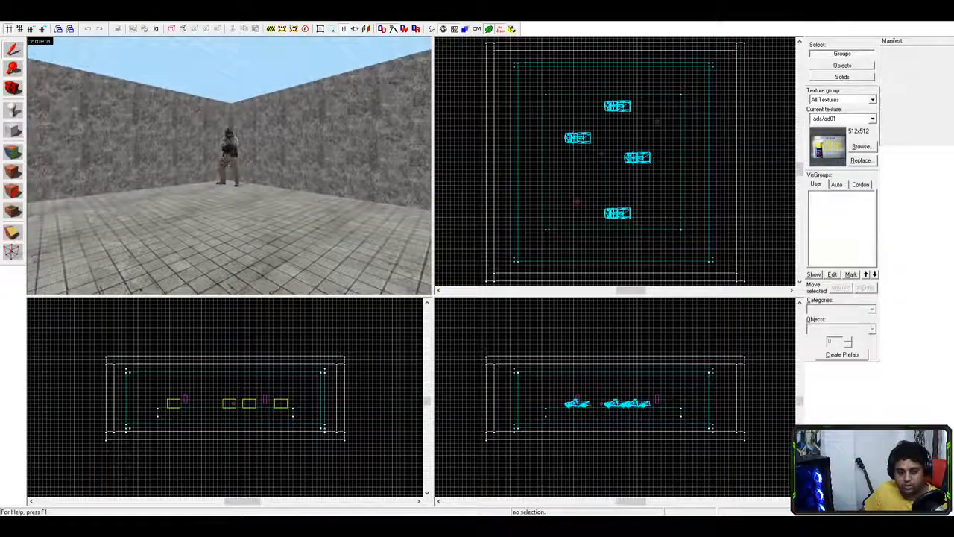
key(s)
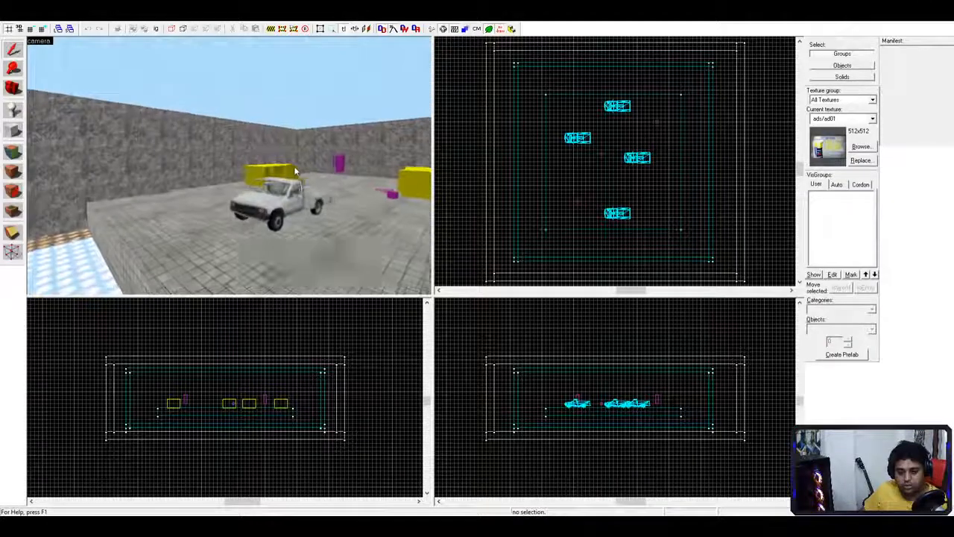
key(w)
key(w)
key(s)
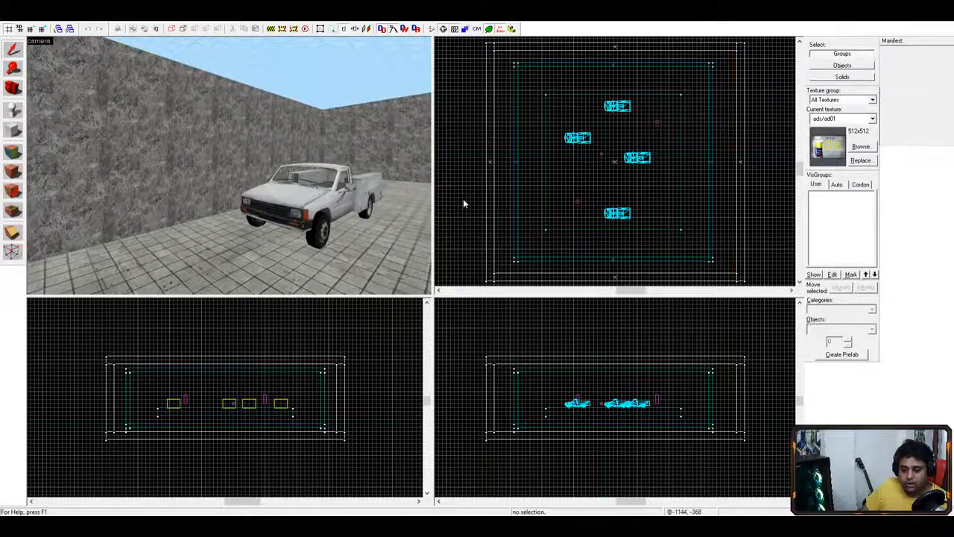
key(s)
key(d)
key(a)
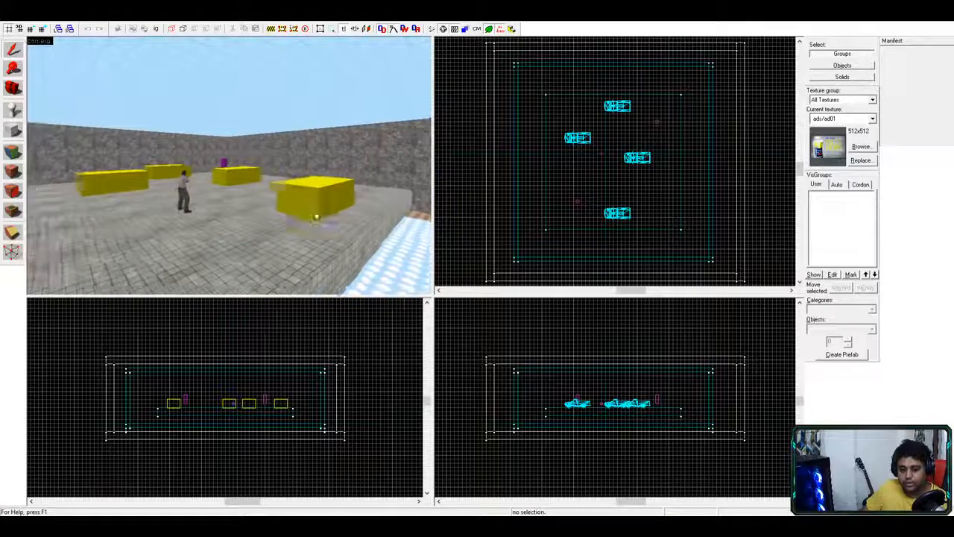
key(a)
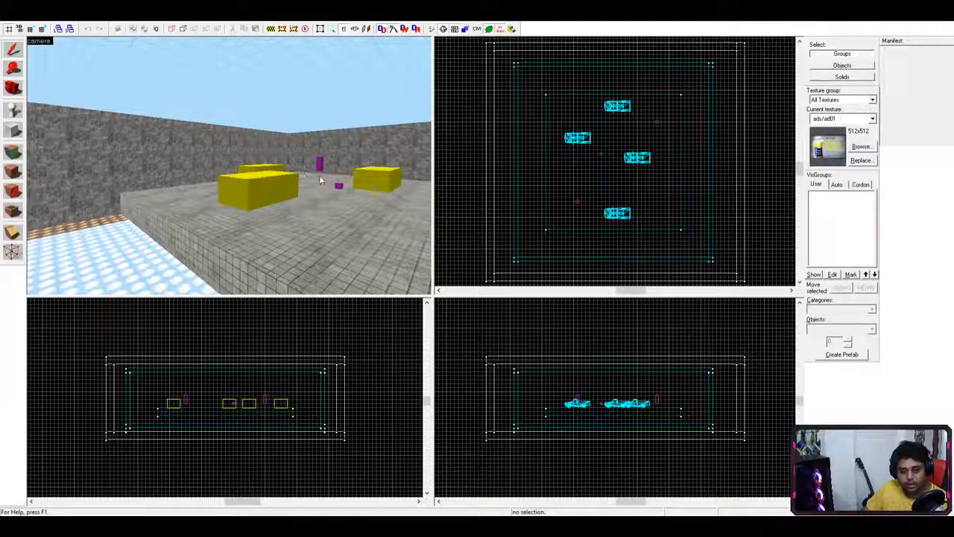
click(339, 187)
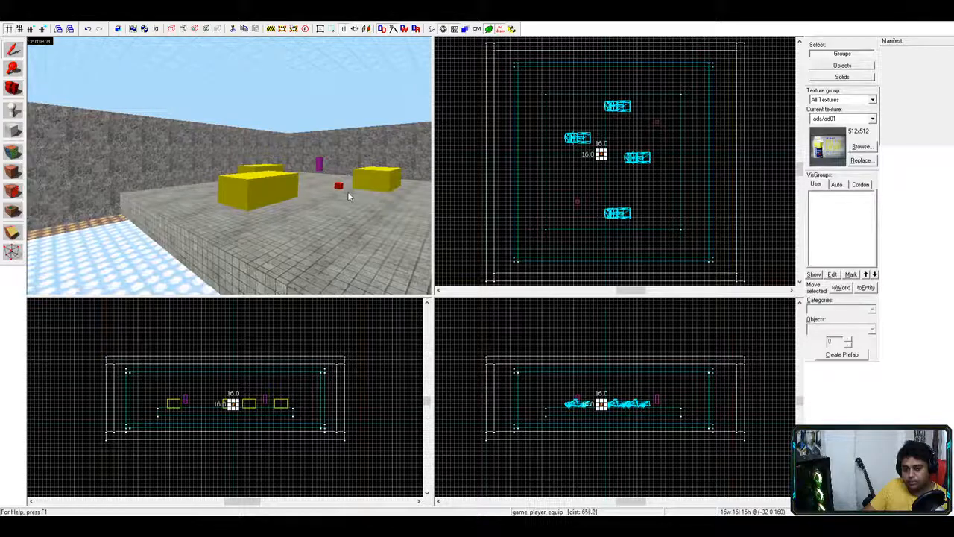
- Fly toward the trucks and select the 1088 by 1088, 64-unit-tall floor brush
key(w)
key(w)
drag(324, 186, 415, 201)
key(s)
key(a)
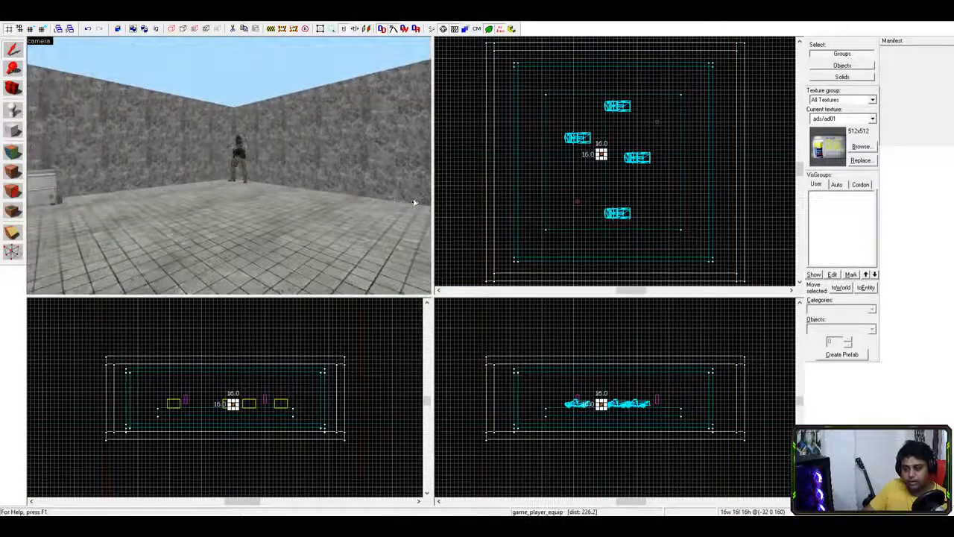
key(a)
click(348, 223)
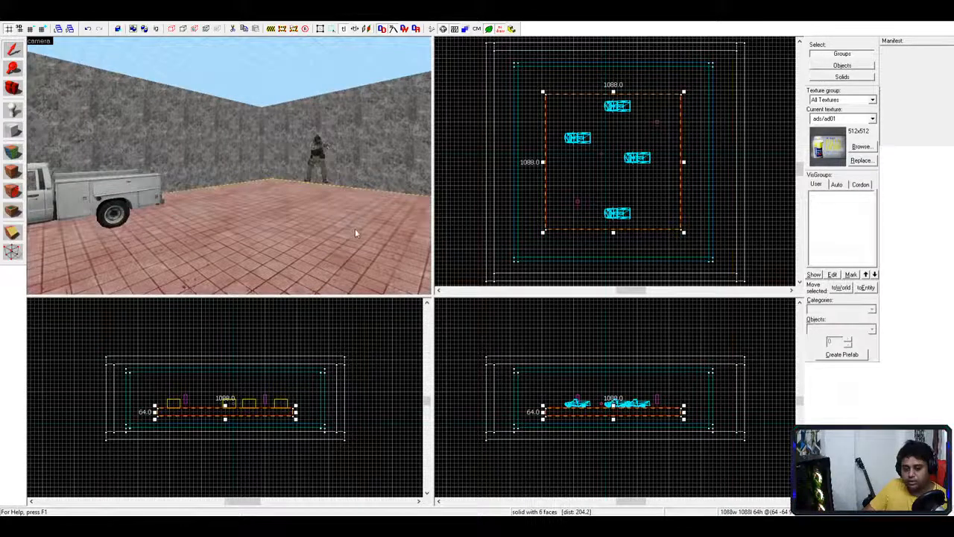
key(s)
key(a)
drag(361, 228, 464, 230)
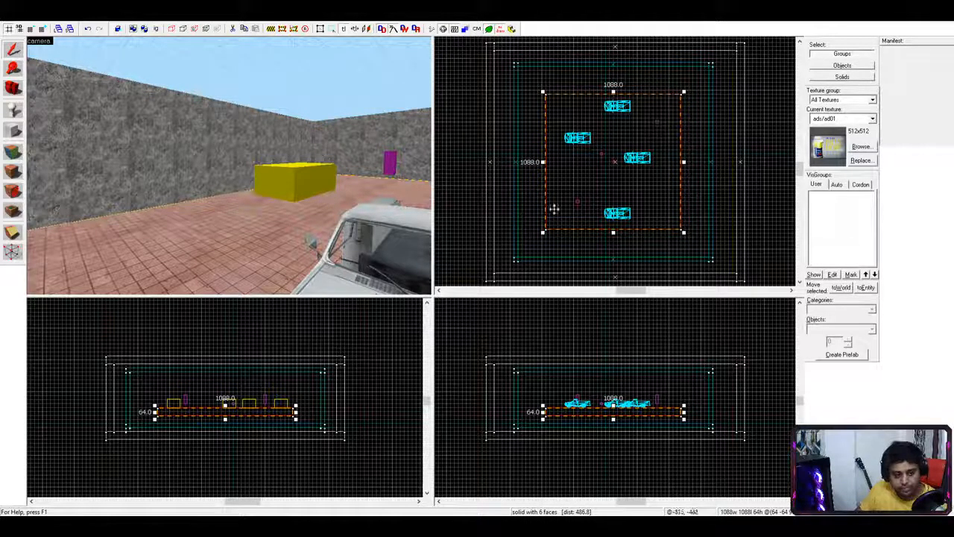
- Draw a trial clip line across the floor brush in the top view, then show its vertices unclipped
click(585, 167)
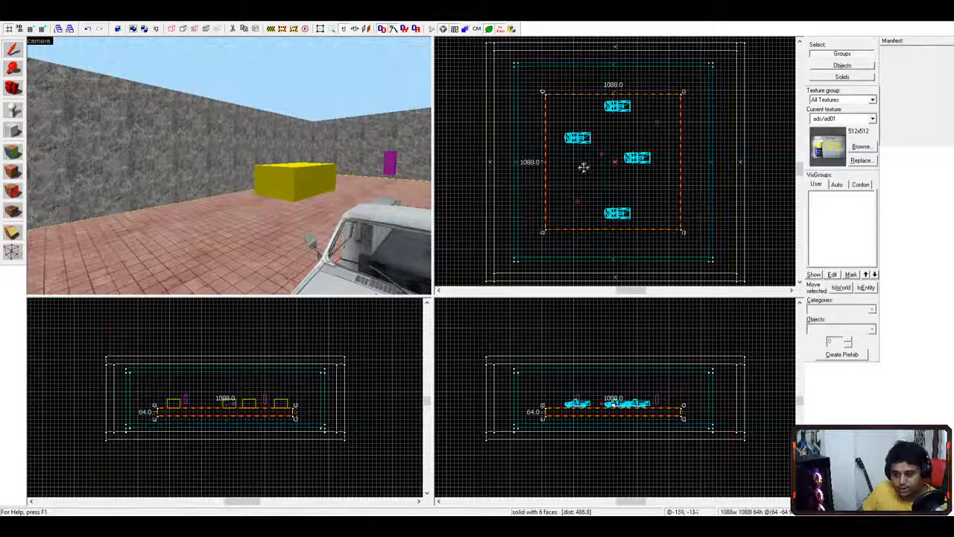
click(12, 233)
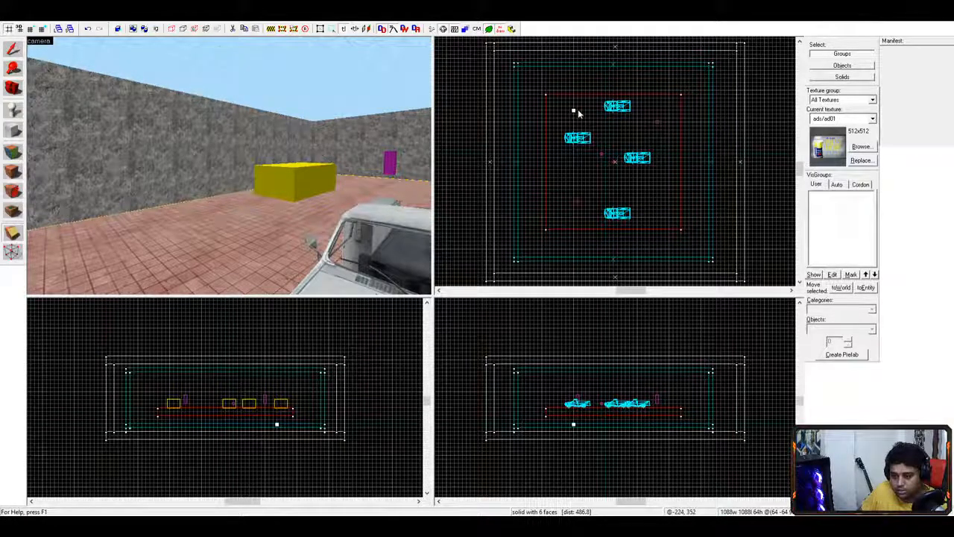
drag(573, 109, 573, 114)
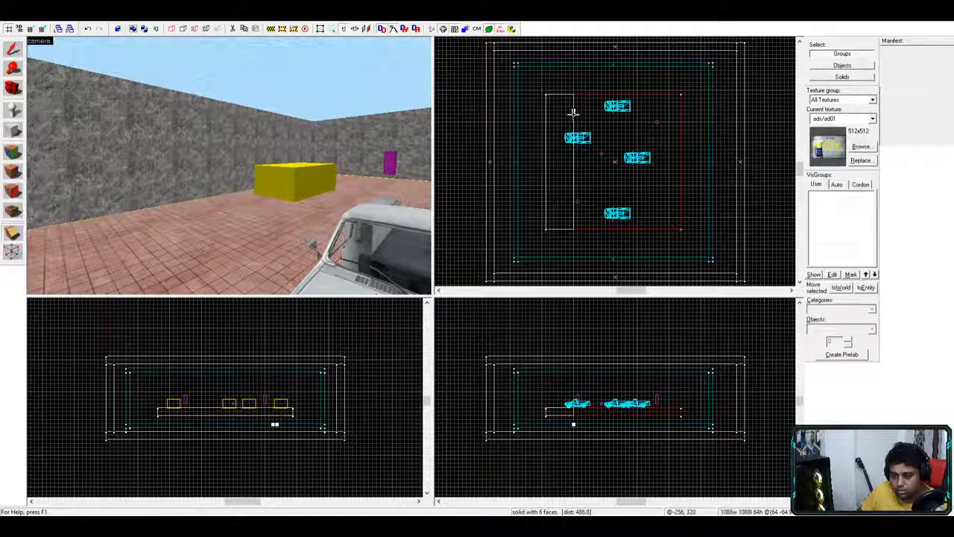
drag(573, 109, 576, 110)
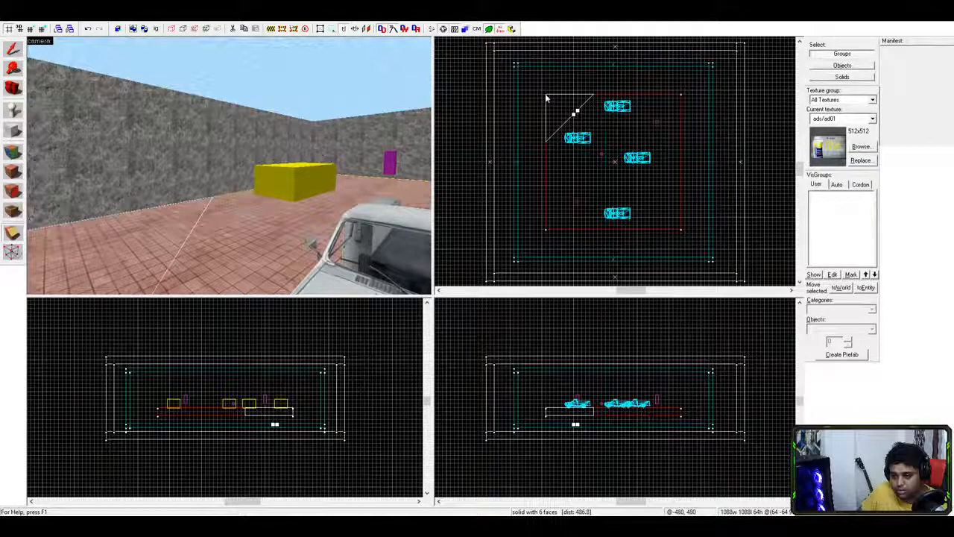
mouse_move(577, 110)
mouse_down()
mouse_move(585, 117)
mouse_move(574, 121)
mouse_move(575, 108)
mouse_move(566, 134)
mouse_move(556, 118)
mouse_move(578, 106)
mouse_move(574, 113)
mouse_move(573, 102)
mouse_move(585, 117)
mouse_move(575, 112)
mouse_up()
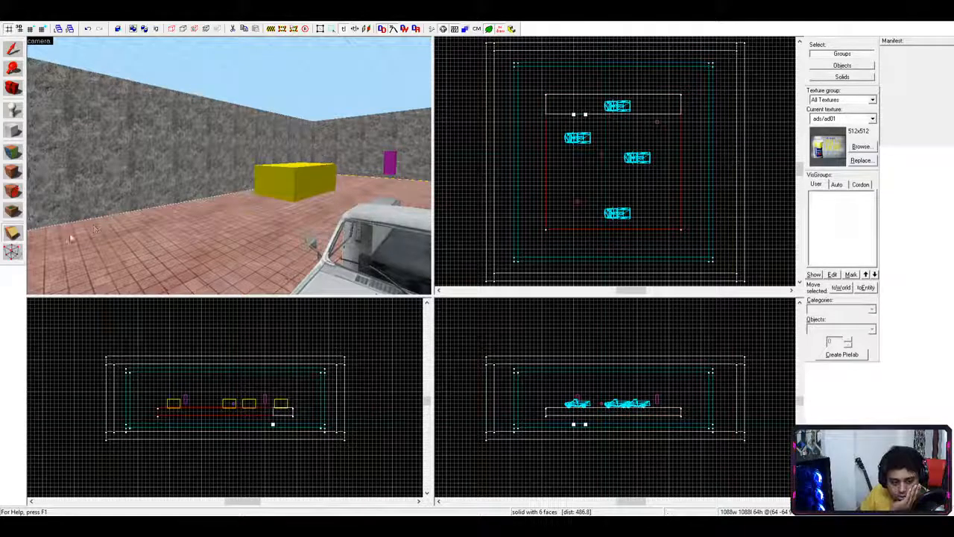
click(12, 252)
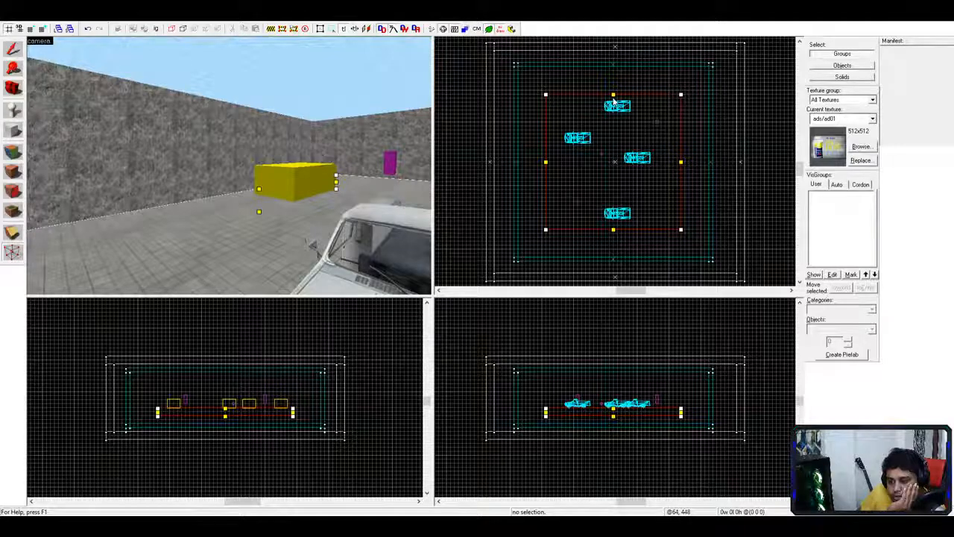
click(13, 255)
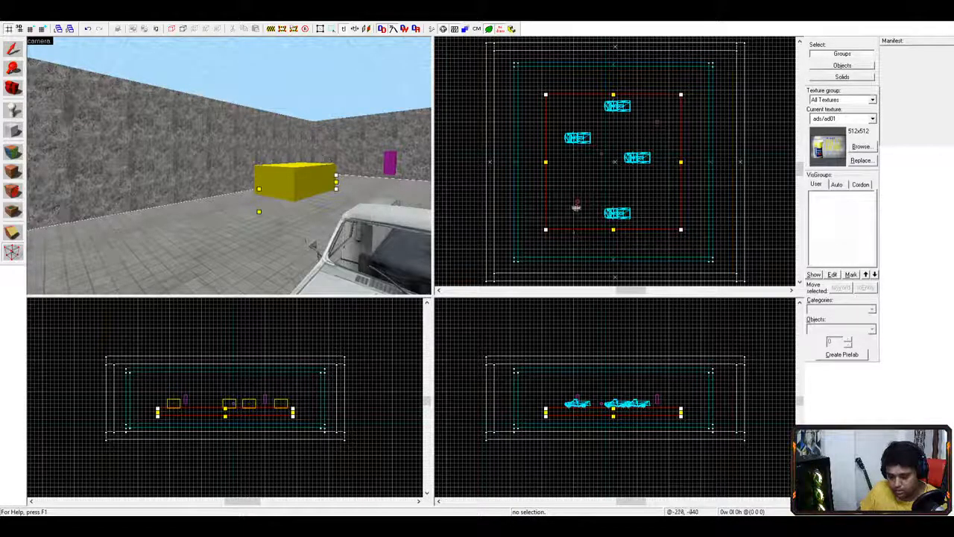
mouse_move(545, 158)
mouse_down()
mouse_move(605, 161)
mouse_move(546, 162)
mouse_up()
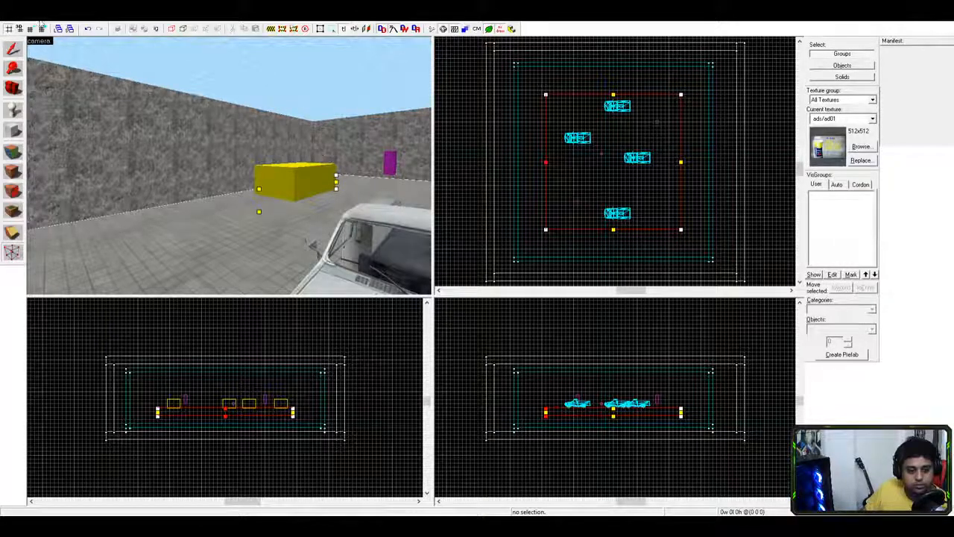
click(557, 194)
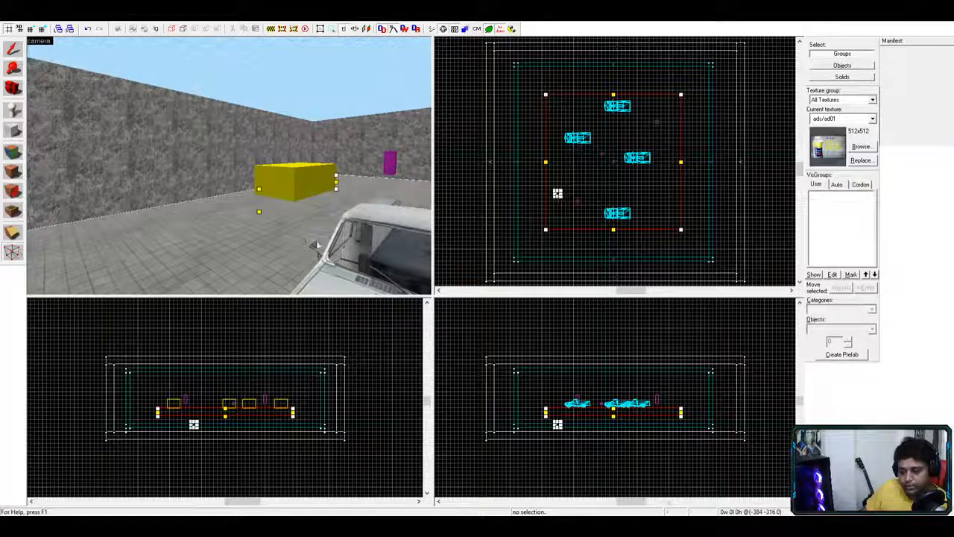
- Set clipping to keep both sides and split the floor with a straight horizontal cut
click(11, 233)
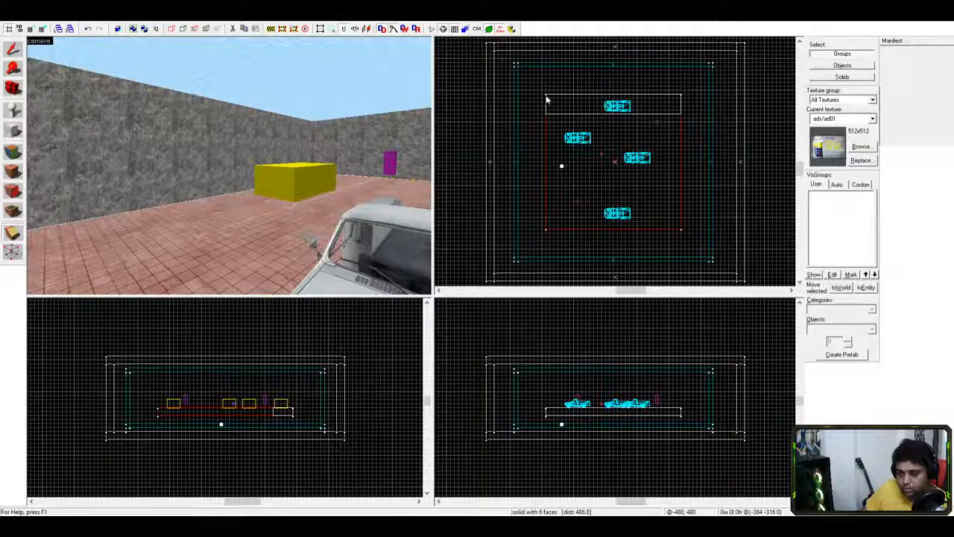
key(shift+c)
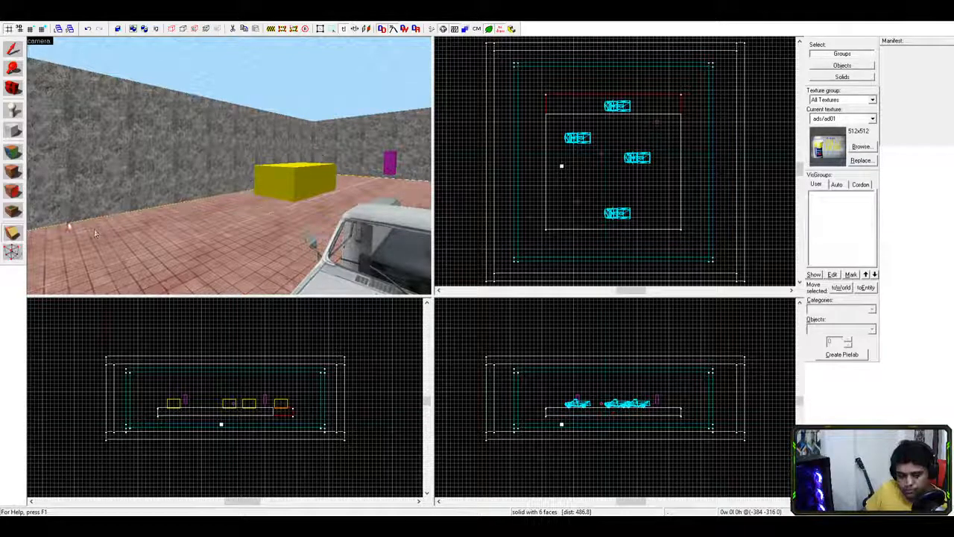
click(13, 235)
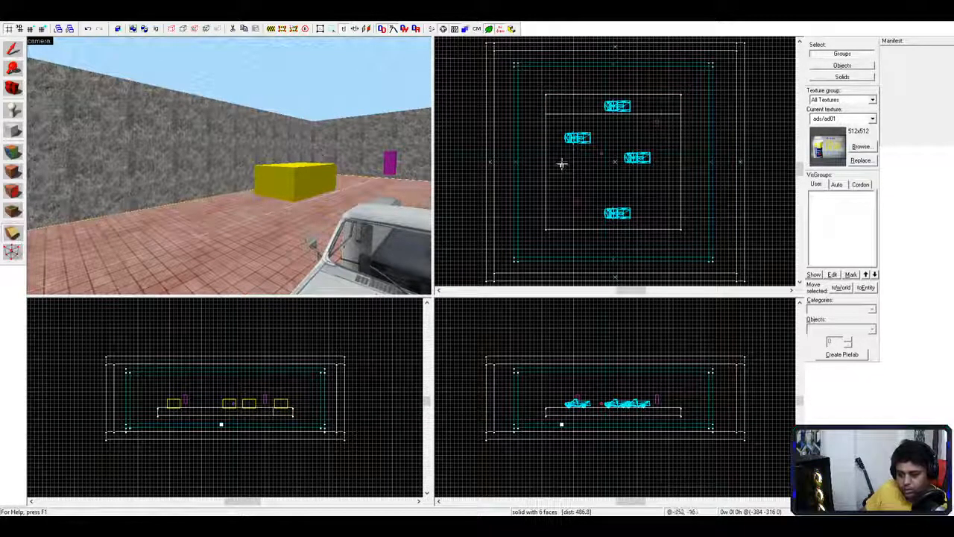
drag(561, 164, 589, 177)
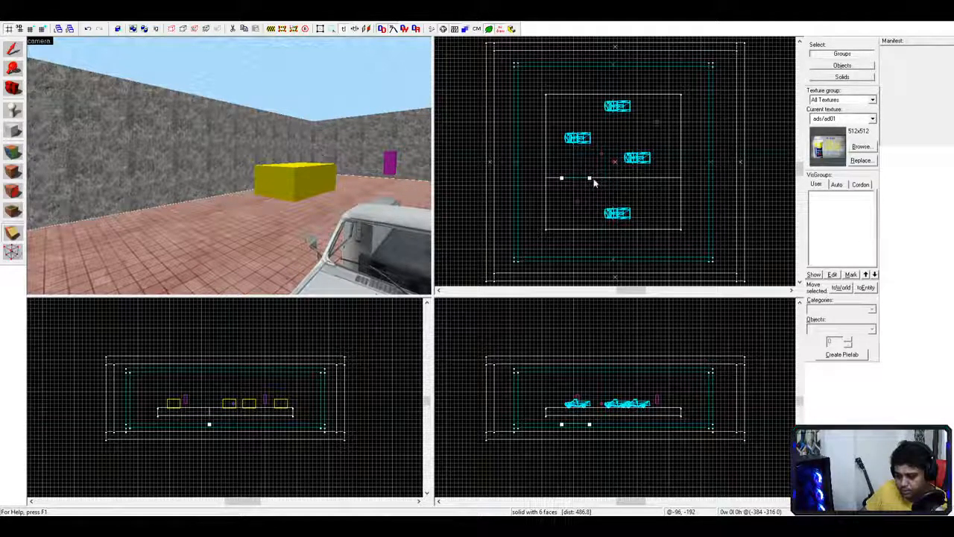
mouse_move(593, 178)
mouse_down()
mouse_move(636, 177)
mouse_move(582, 178)
mouse_up()
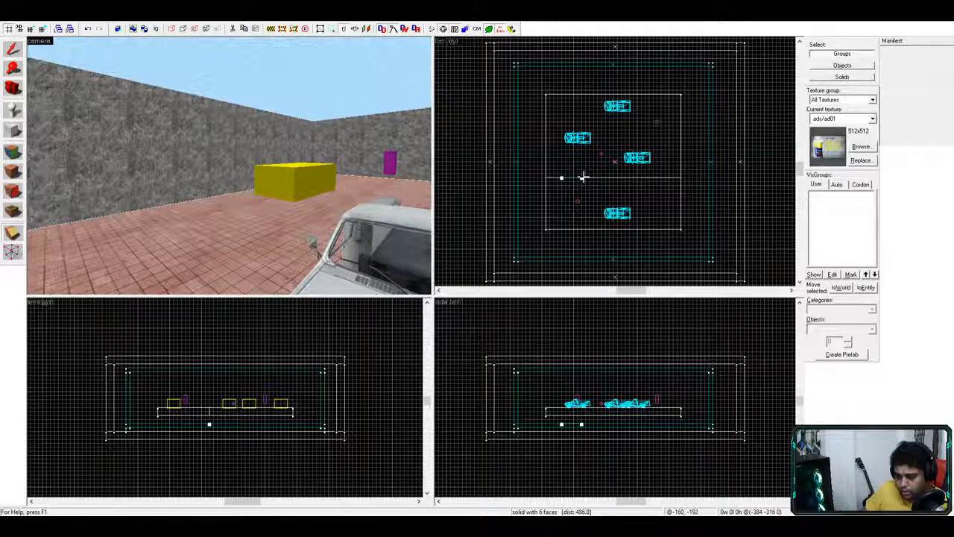
key(Return)
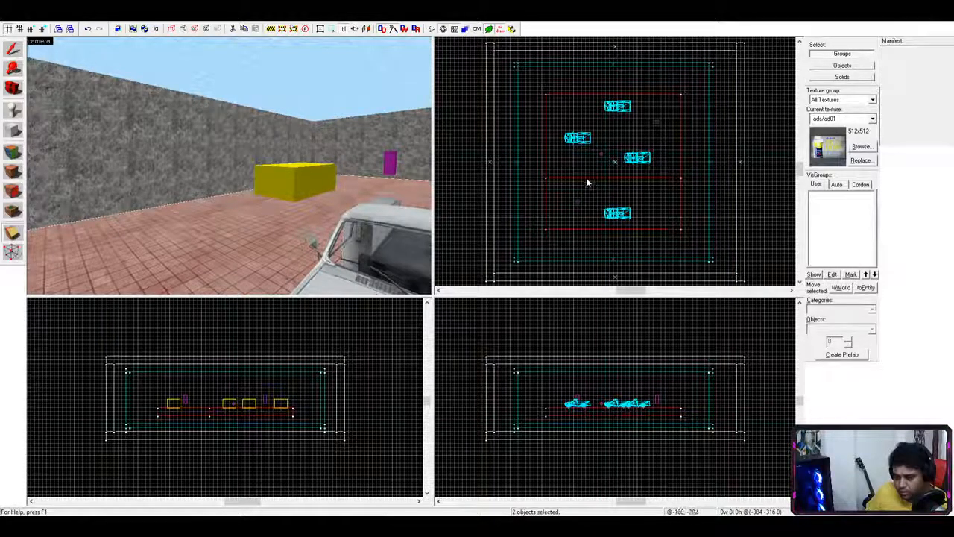
- Apply three more vertical and horizontal cuts so the floor becomes nine sections
drag(578, 179, 579, 192)
key(Return)
mouse_move(562, 193)
mouse_down()
mouse_move(577, 194)
mouse_move(562, 194)
mouse_up()
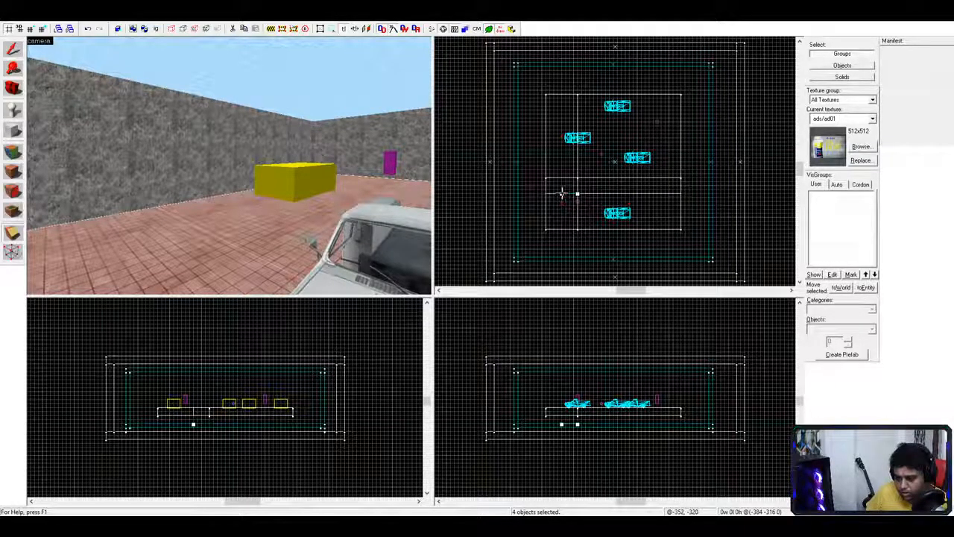
key(Return)
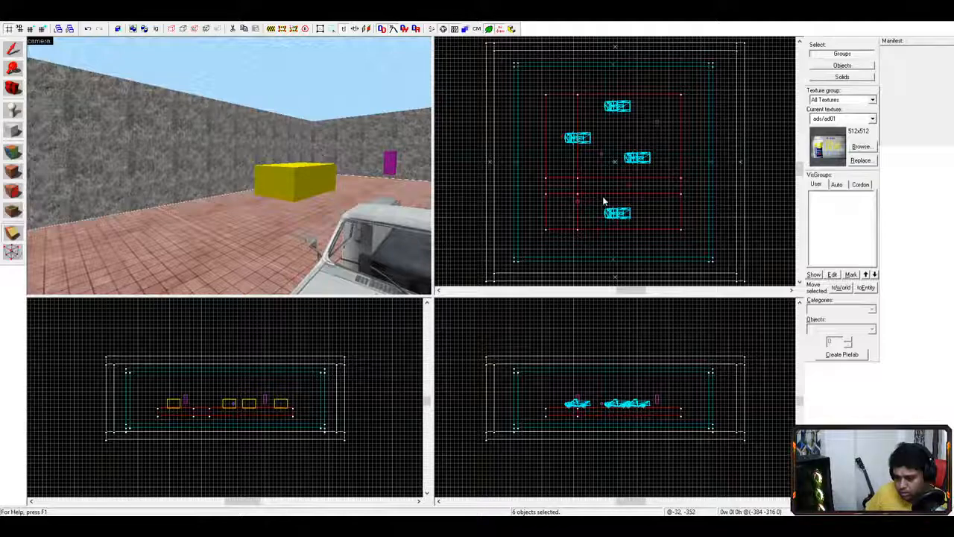
drag(561, 195, 561, 182)
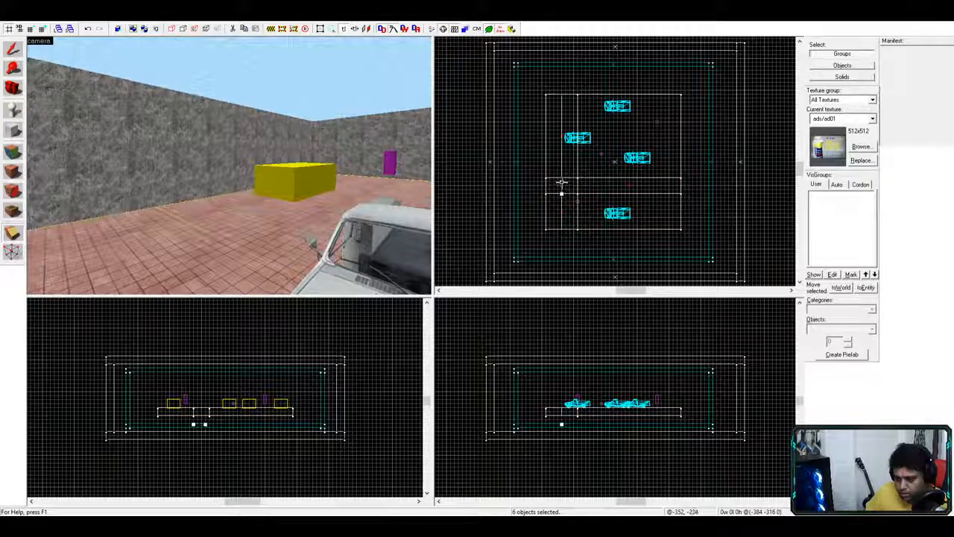
key(Return)
click(565, 182)
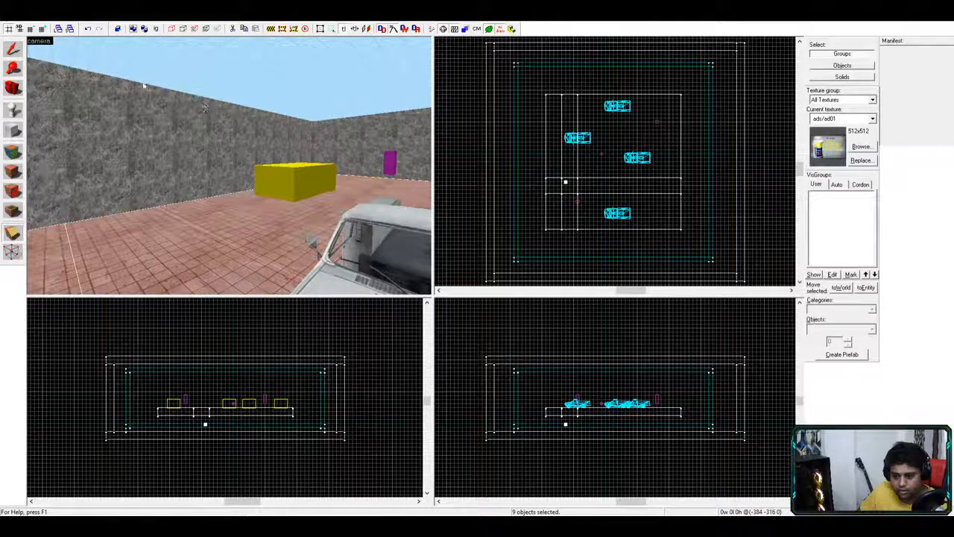
key(shift+s)
click(568, 182)
click(569, 182)
click(571, 186)
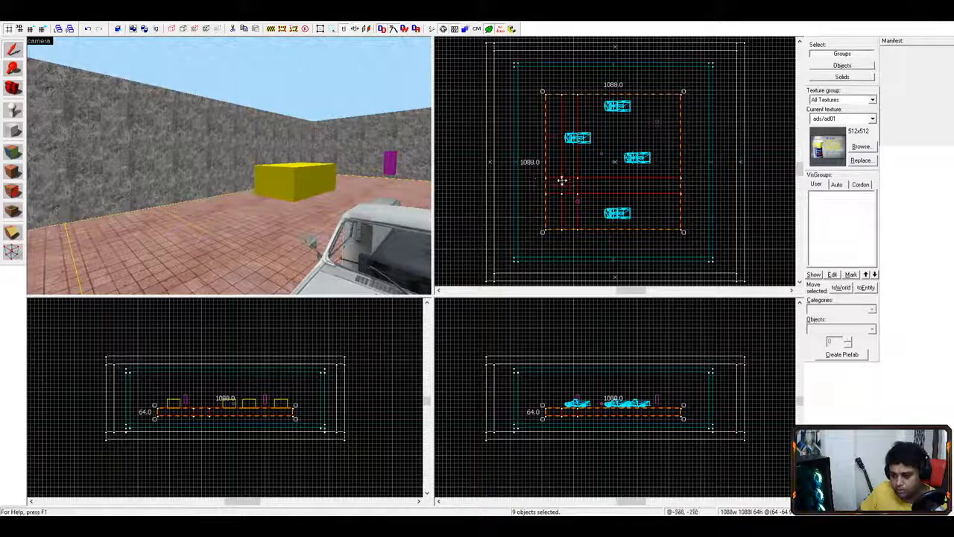
drag(568, 184, 574, 190)
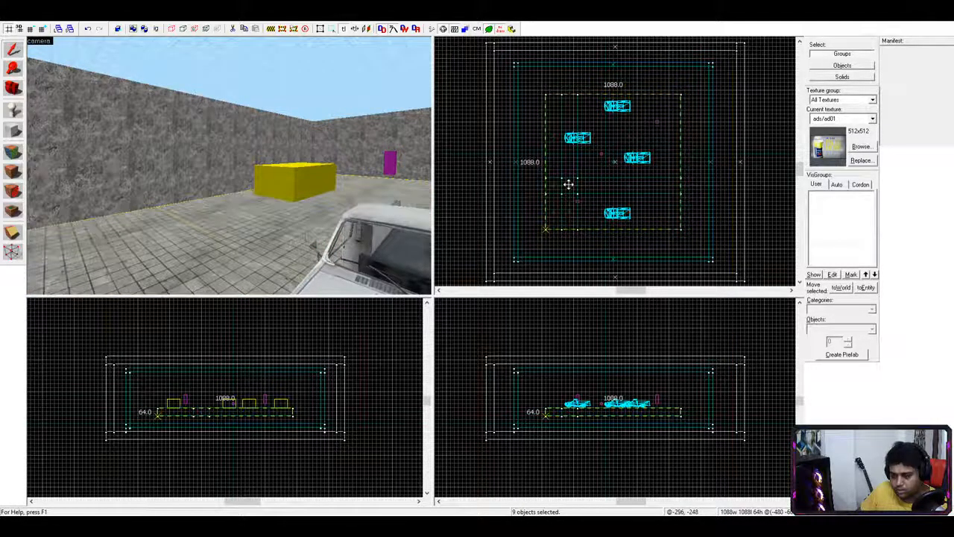
click(571, 187)
click(573, 187)
click(574, 185)
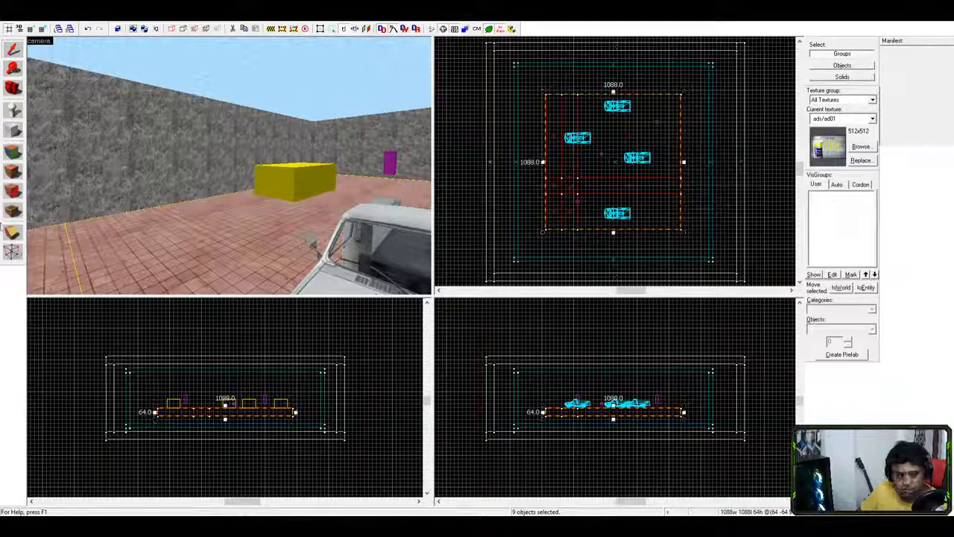
click(15, 233)
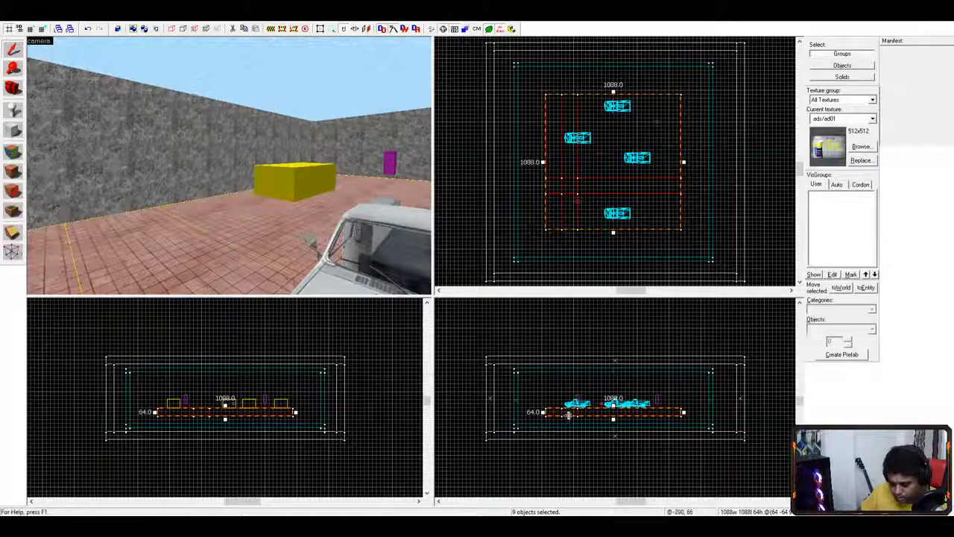
click(570, 411)
click(570, 411)
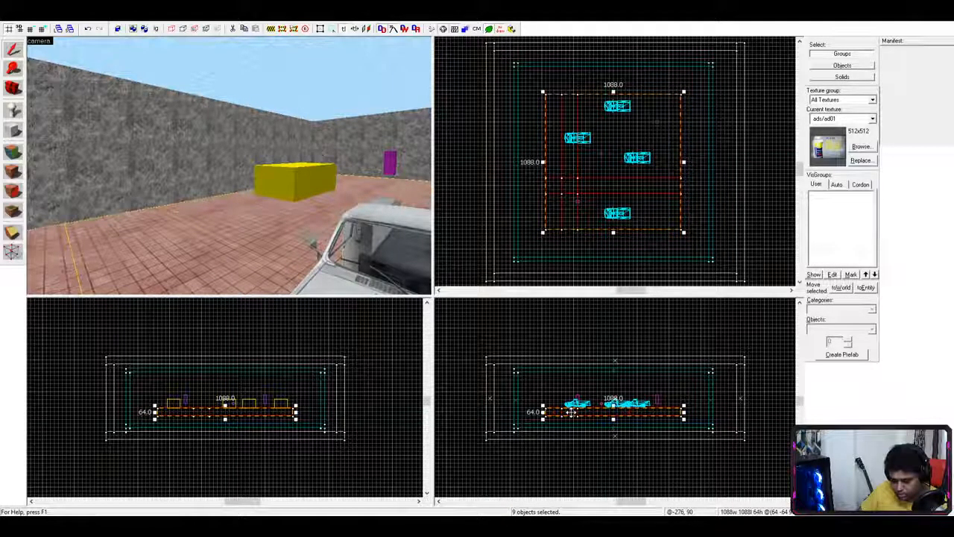
click(564, 177)
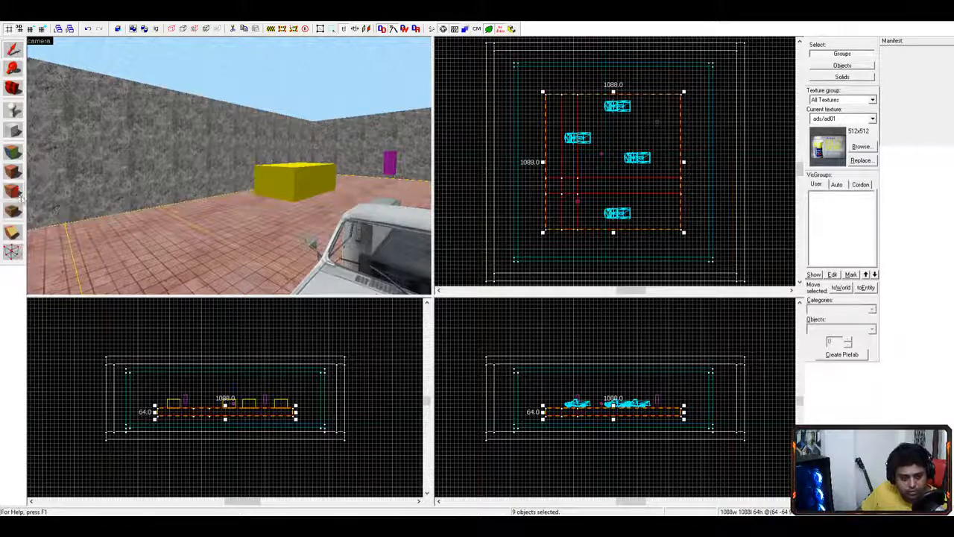
- Select the nine floor sections as whole objects and return their handles to scaling mode
click(12, 252)
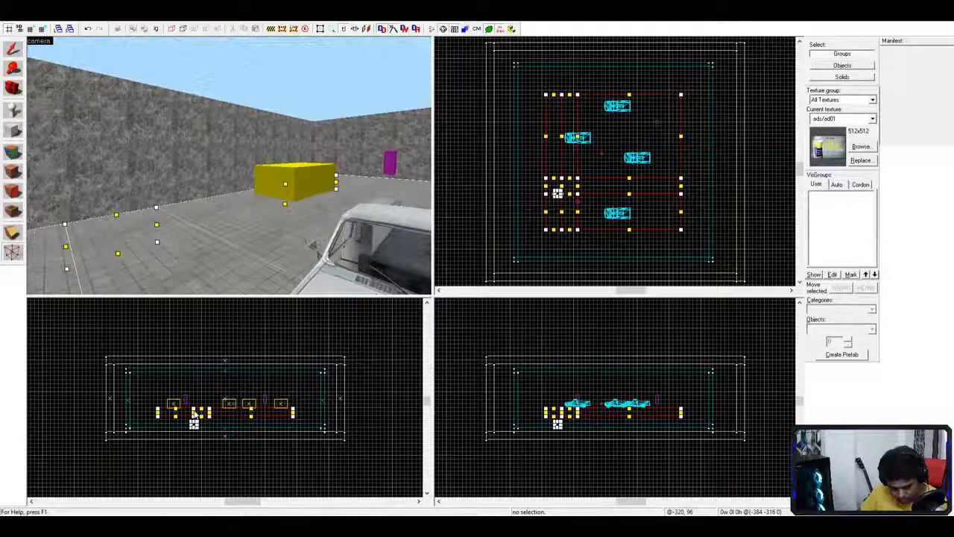
click(12, 49)
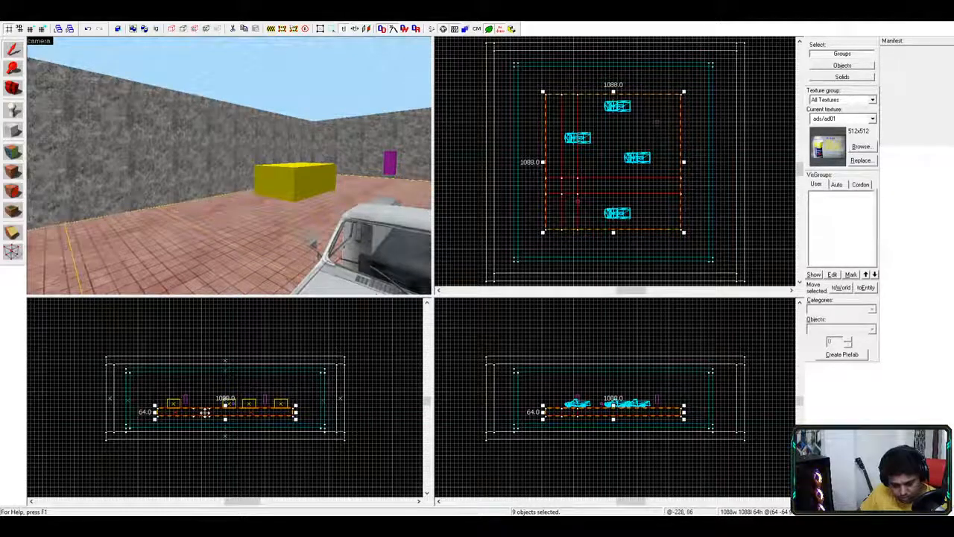
click(566, 187)
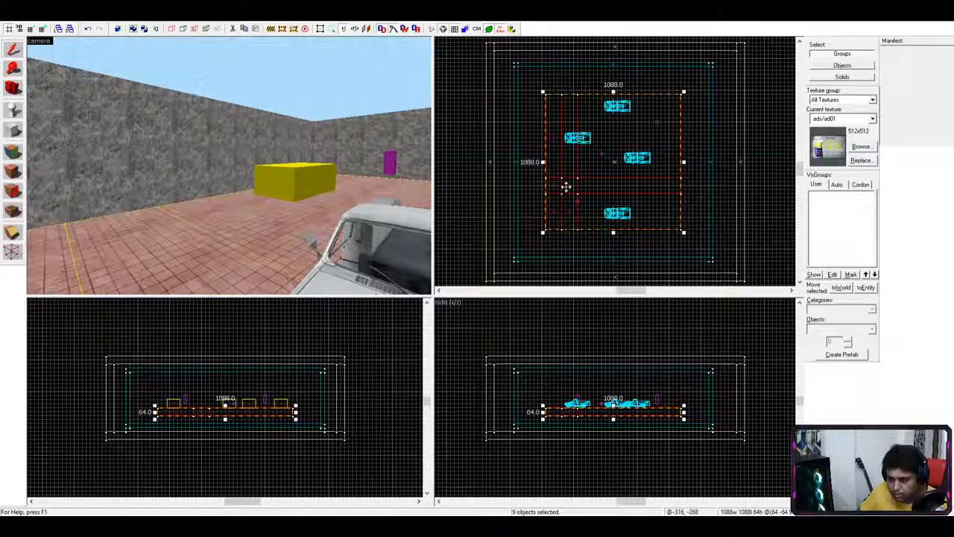
click(576, 184)
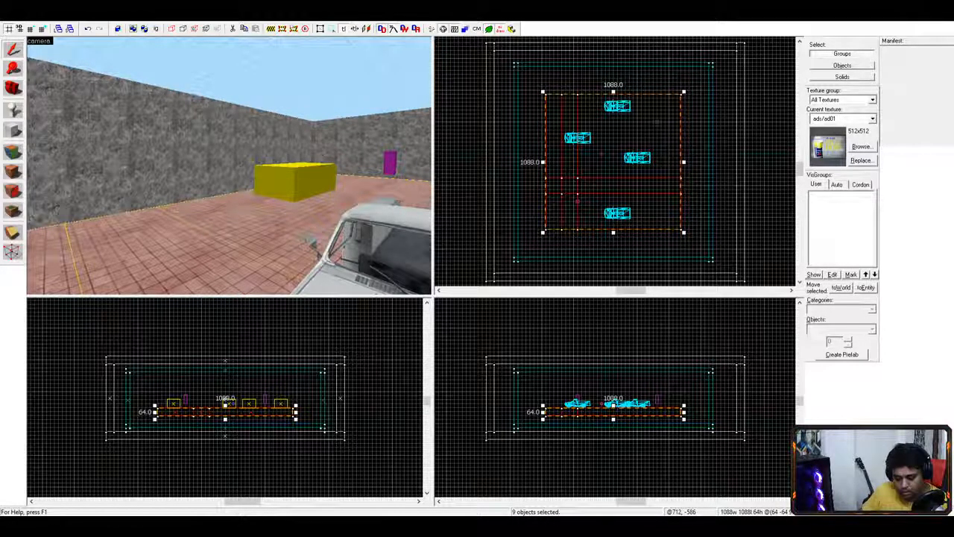
key(alt+Tab)
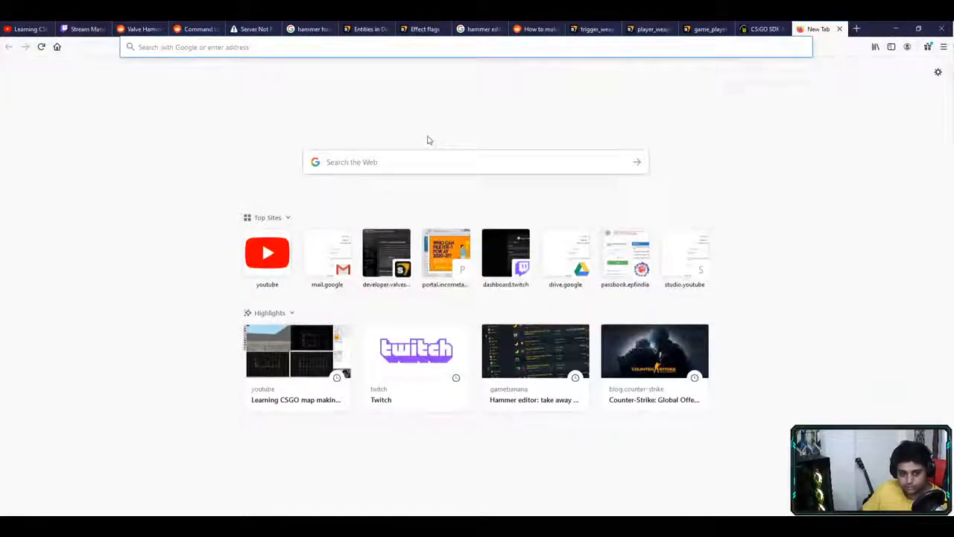
- Search the web for 'hammer cut out chunks from a block'
text(hammer)
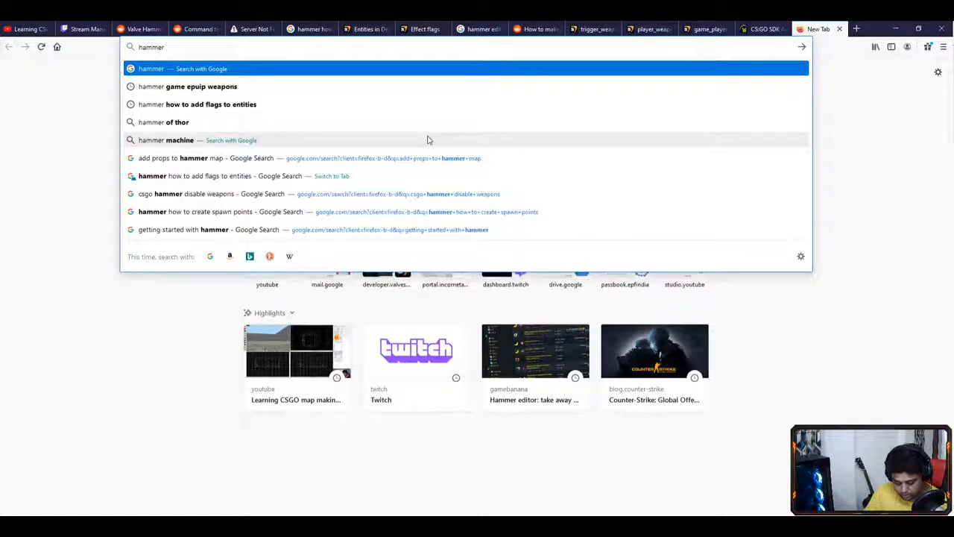
text(cu)
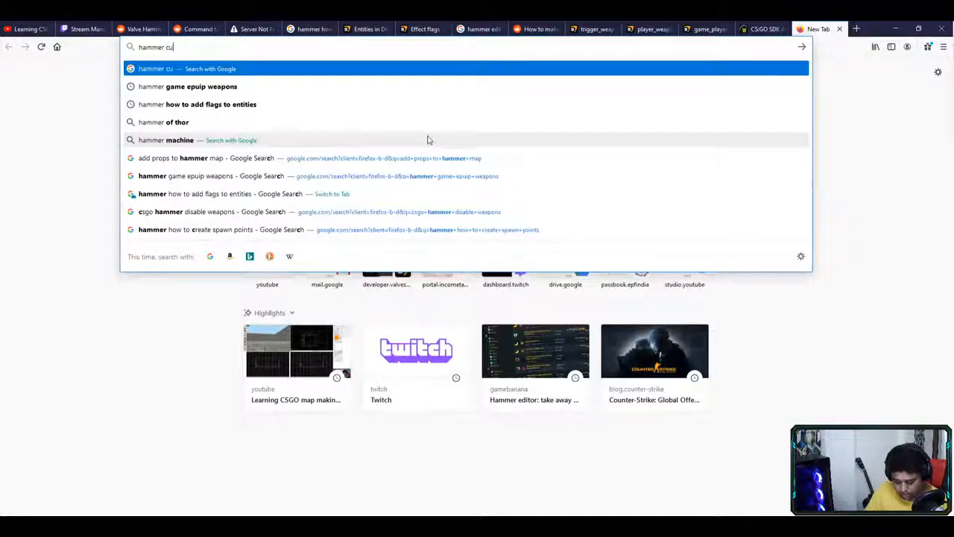
text(t out)
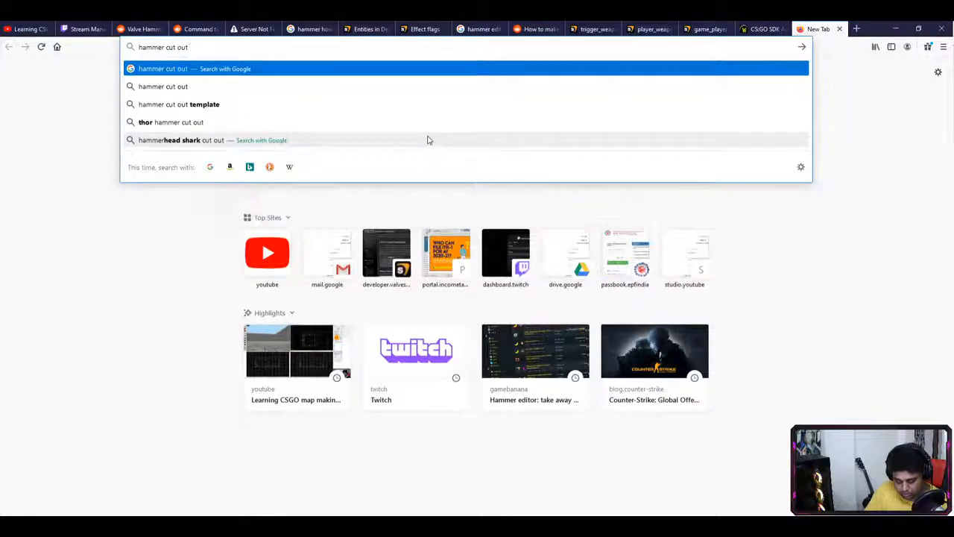
text( chunks fro)
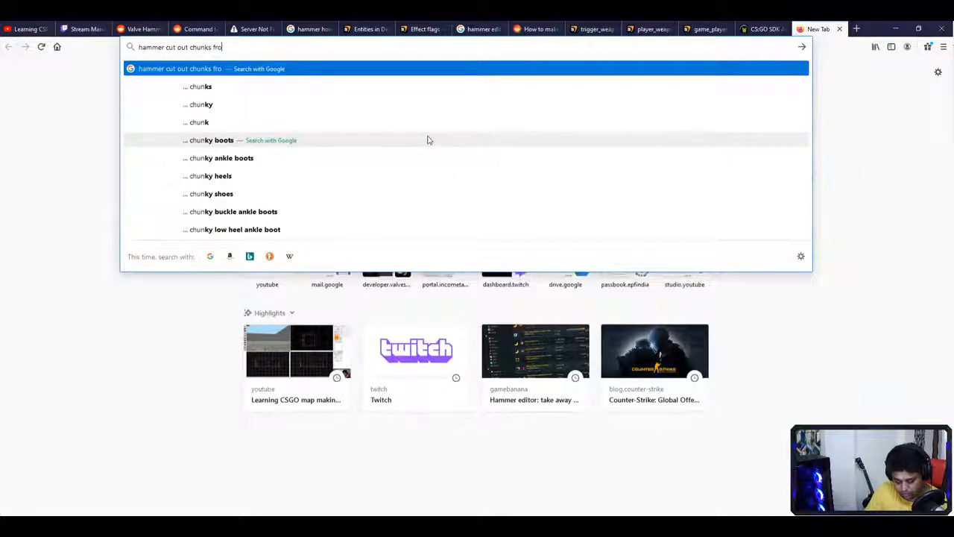
text(m a blo)
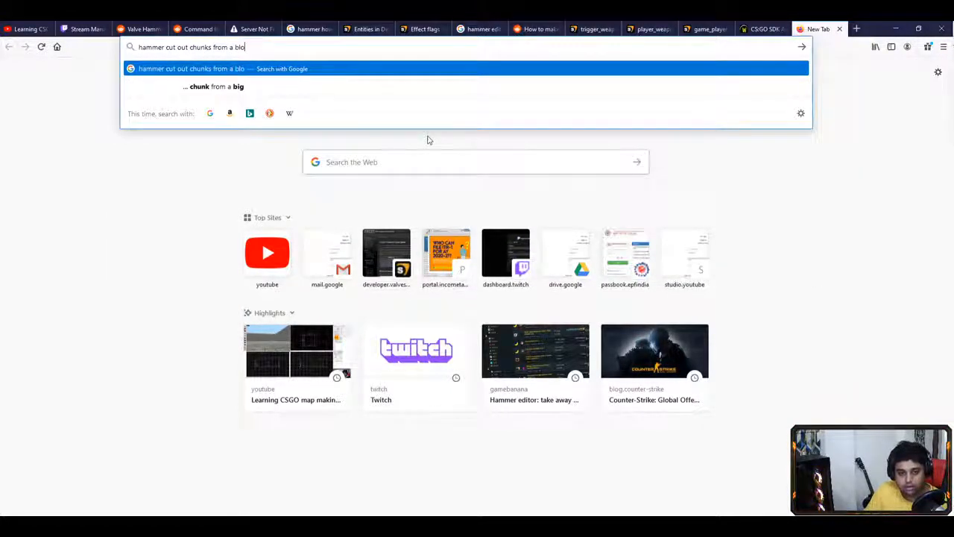
text(ck)
key(Return)
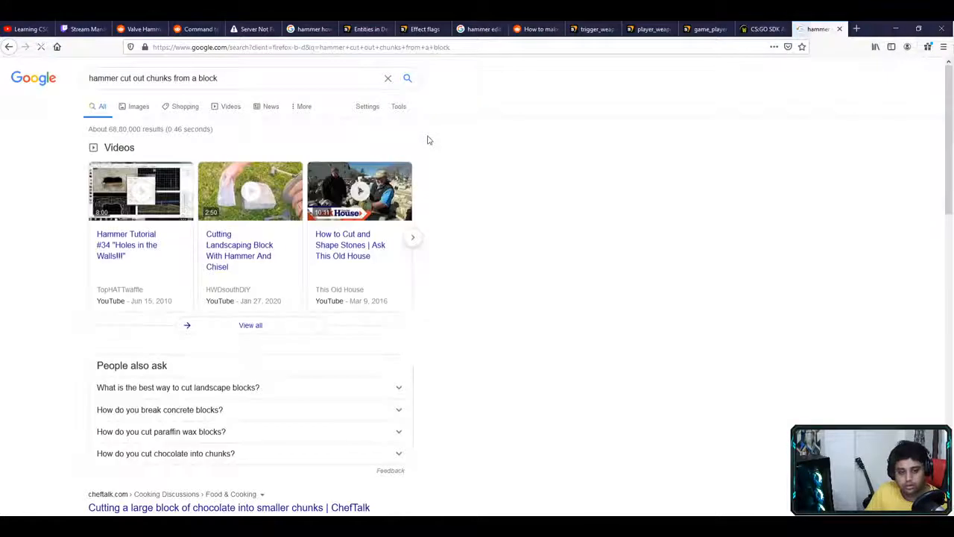
- Revise the query to 'hammer cut out parts of a block' and browse the results
double_click(158, 77)
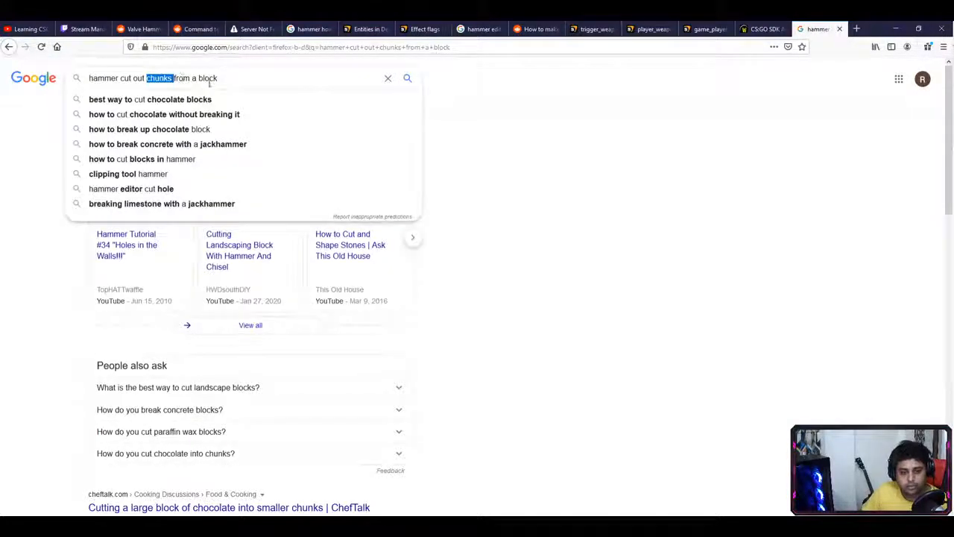
key(Delete)
key(Delete)
key(Delete)
key(Delete)
text(parts of)
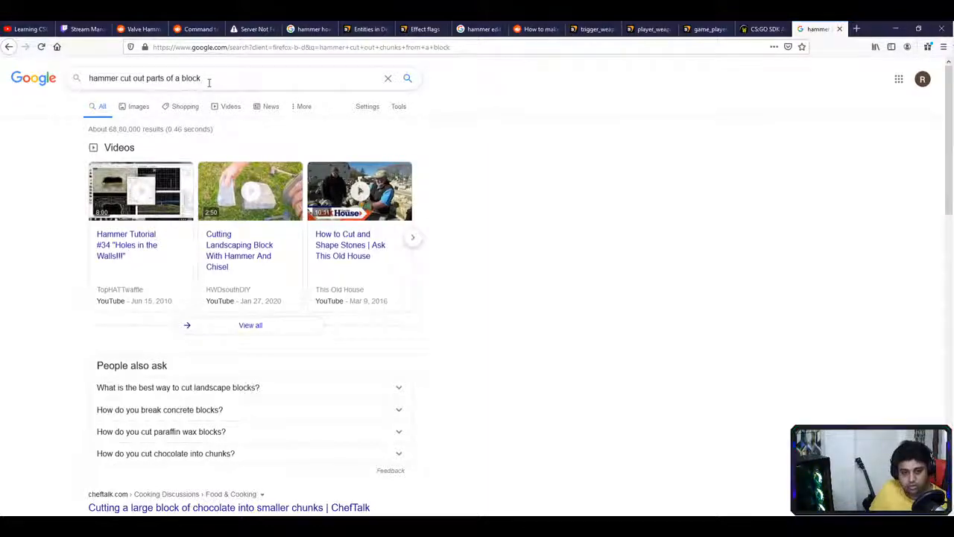
key(Return)
scroll(532, 259, down, 3)
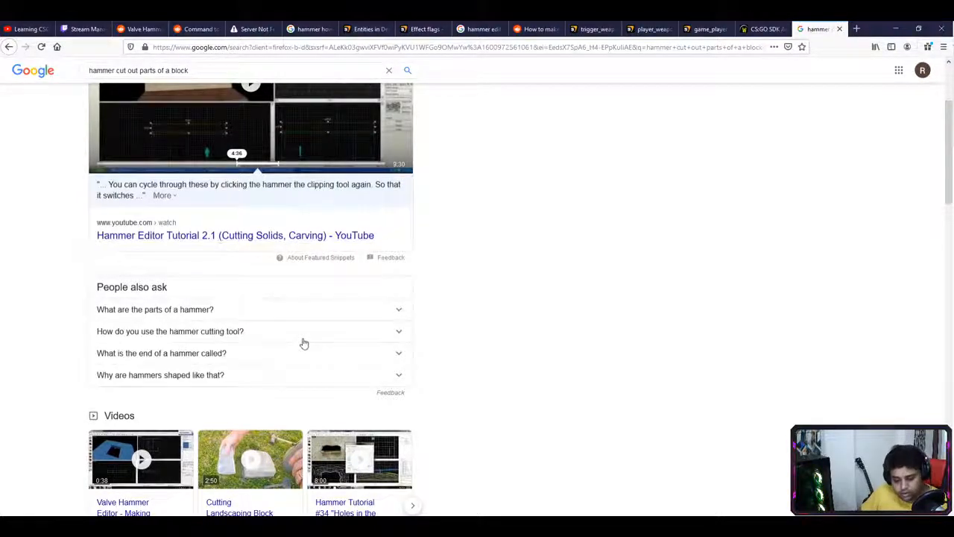
scroll(303, 343, down, 5)
scroll(313, 350, down, 3)
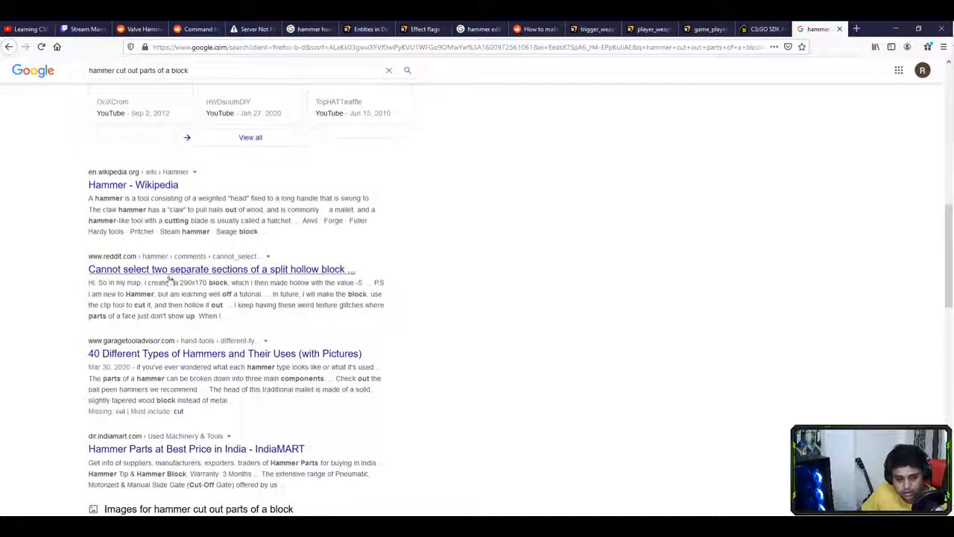
scroll(441, 366, down, 2)
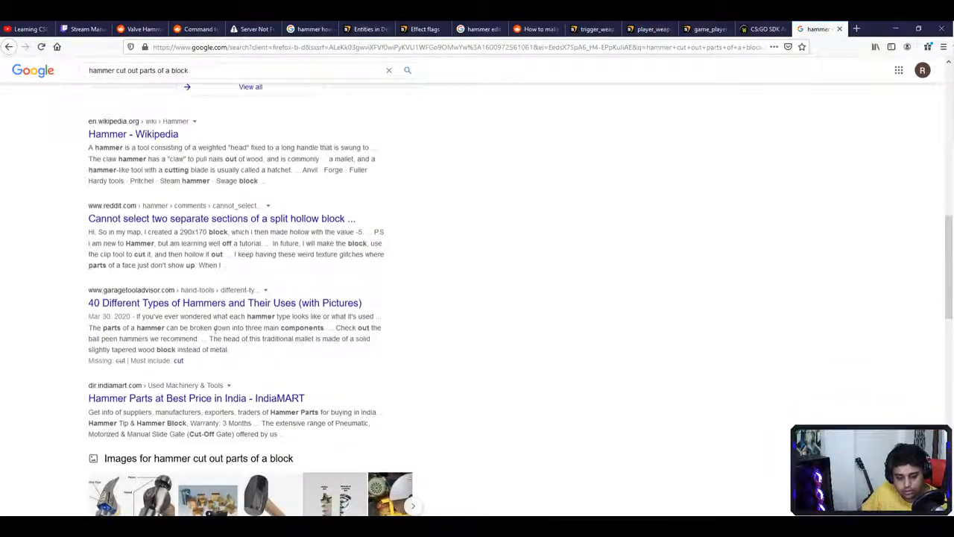
scroll(313, 317, down, 3)
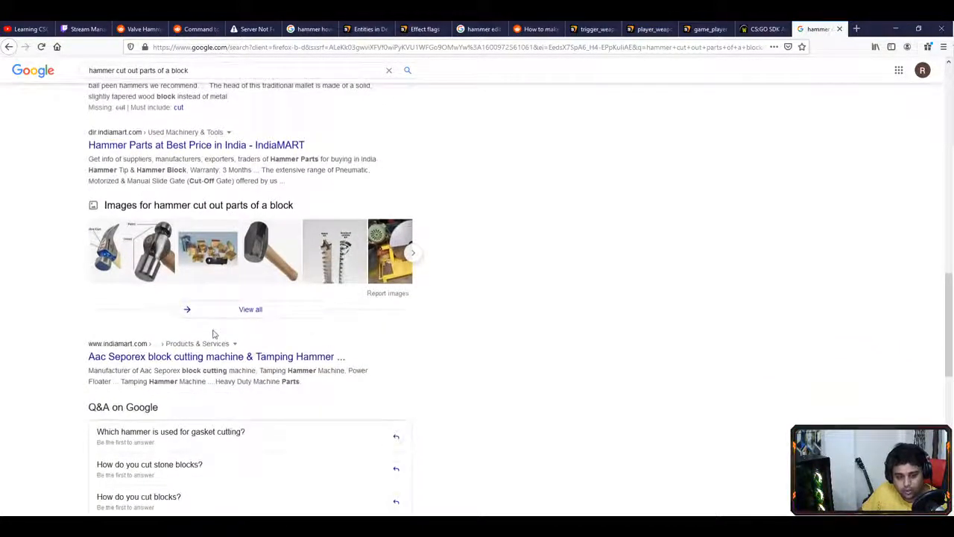
scroll(223, 339, up, 10)
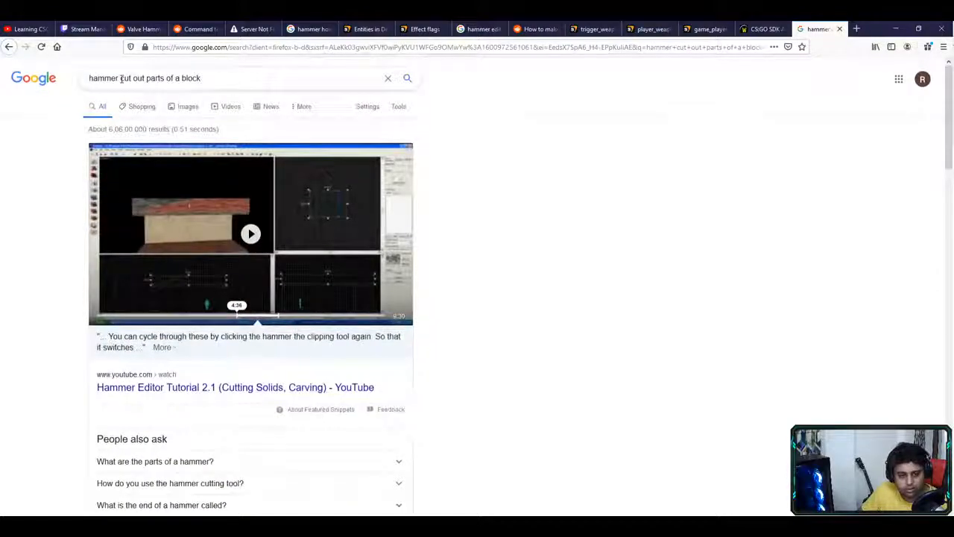
- Add 'csgo' to the query and accept Google's 'cs go' spelling suggestion
click(121, 78)
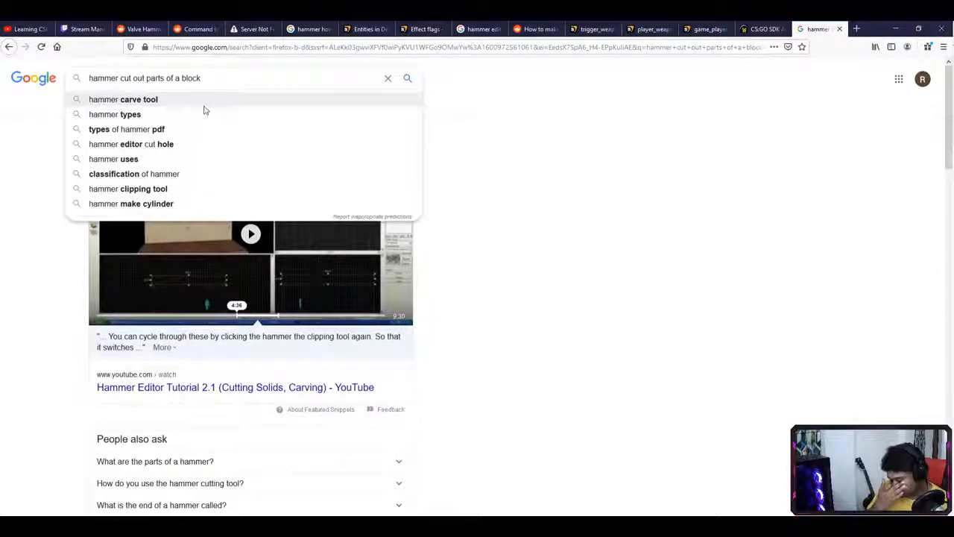
text(csgo)
key(Return)
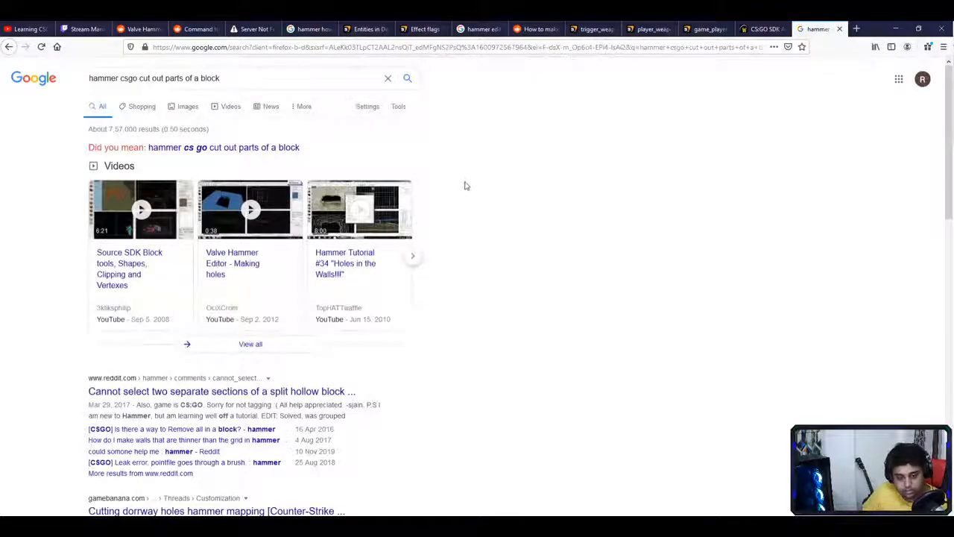
click(261, 149)
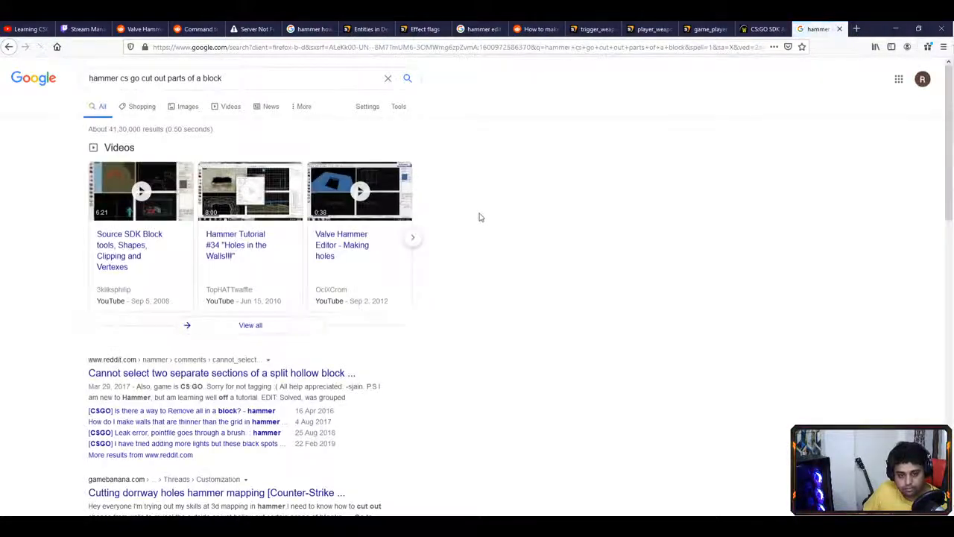
- Open the Steam Community thread 'Carve hole into a wall like in Valve's Hammer Editor?'
scroll(488, 226, down, 3)
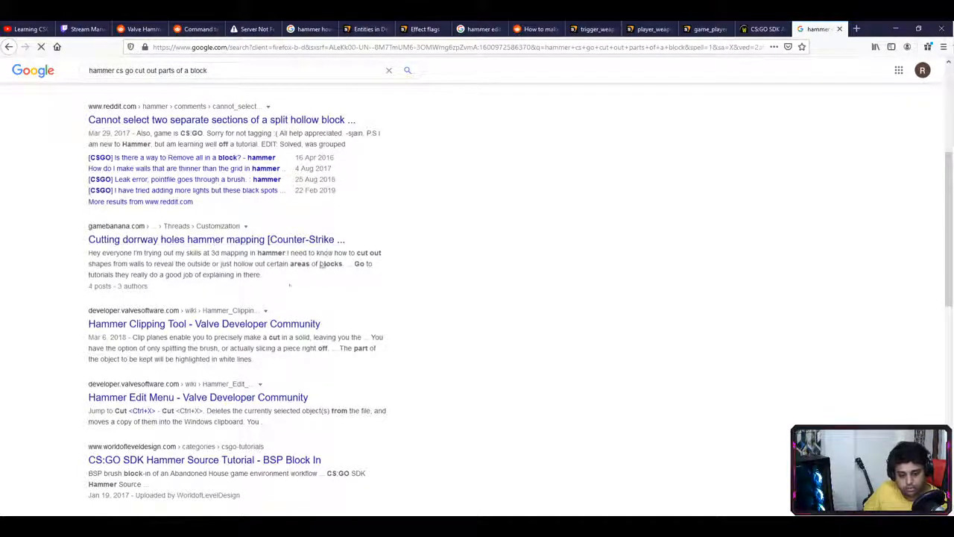
scroll(167, 292, down, 1)
scroll(216, 351, down, 2)
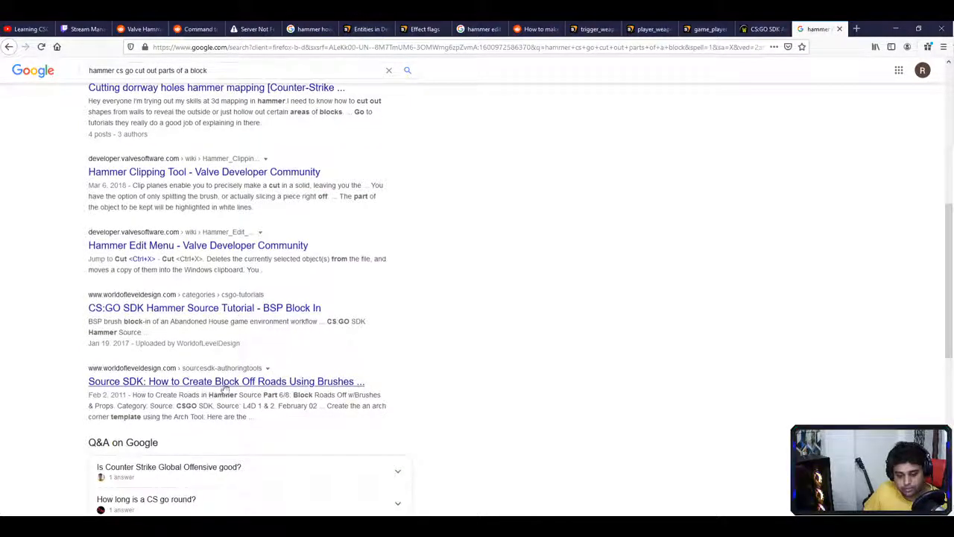
scroll(216, 384, down, 3)
scroll(345, 294, down, 5)
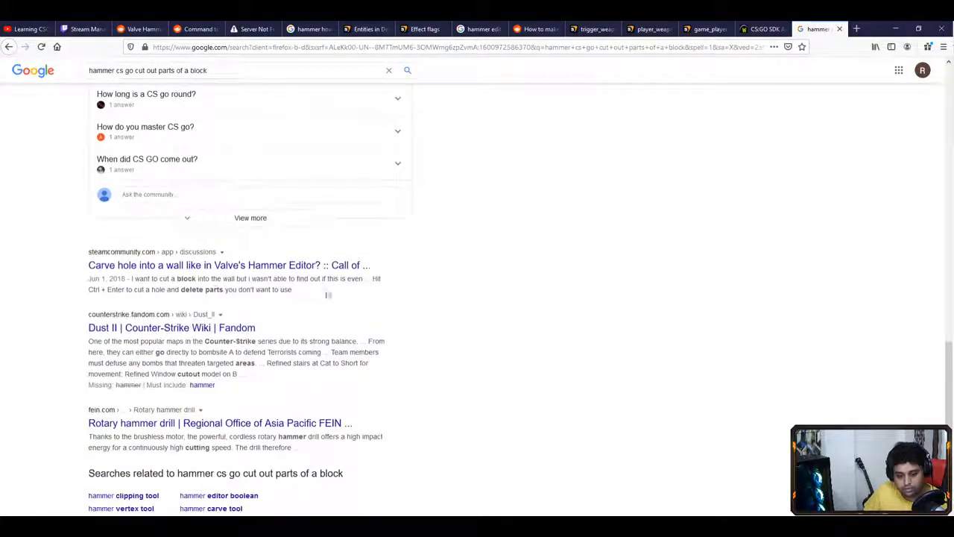
click(206, 266)
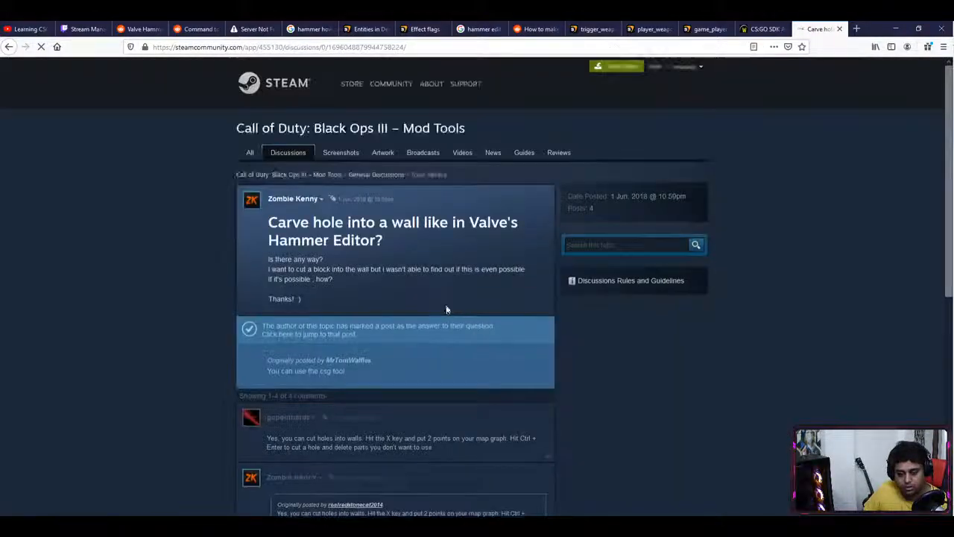
drag(275, 269, 401, 270)
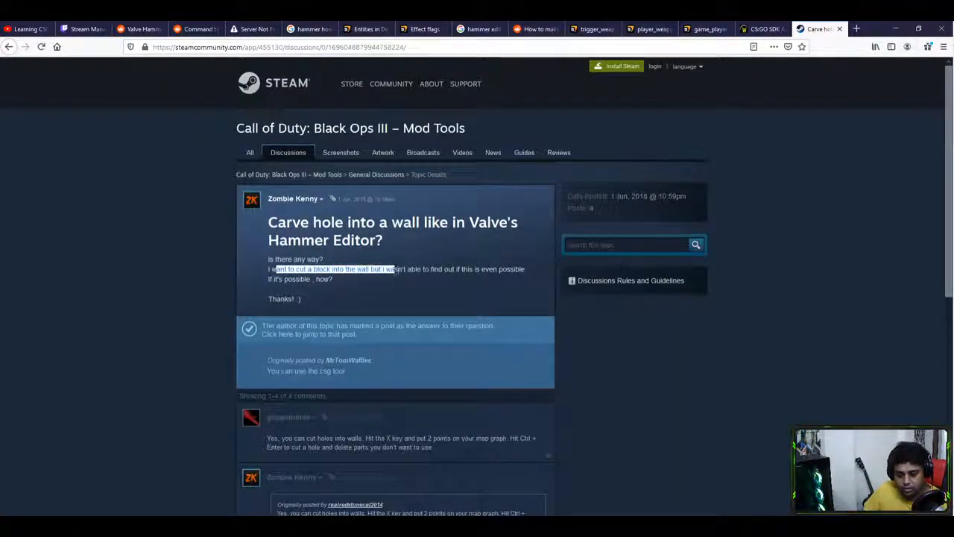
click(418, 282)
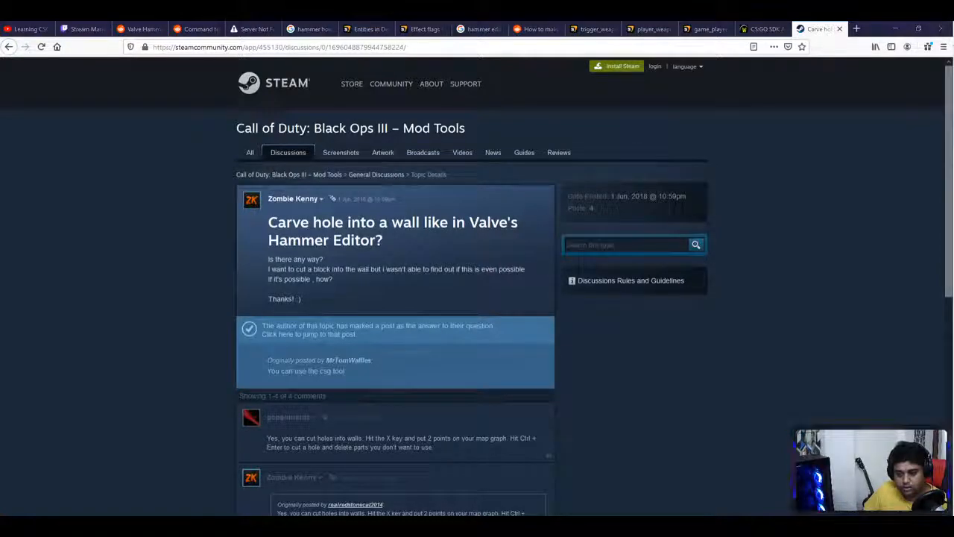
scroll(397, 298, down, 3)
drag(287, 337, 384, 336)
click(439, 346)
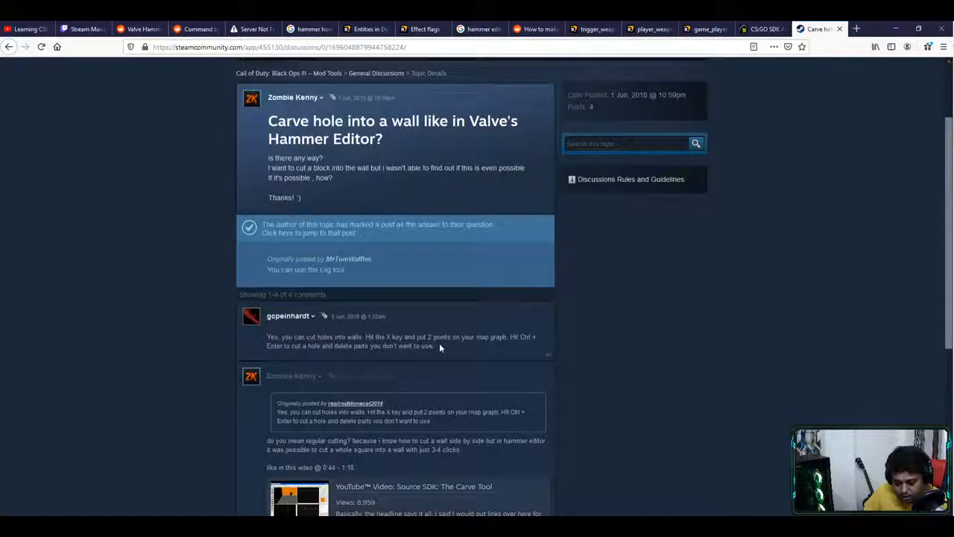
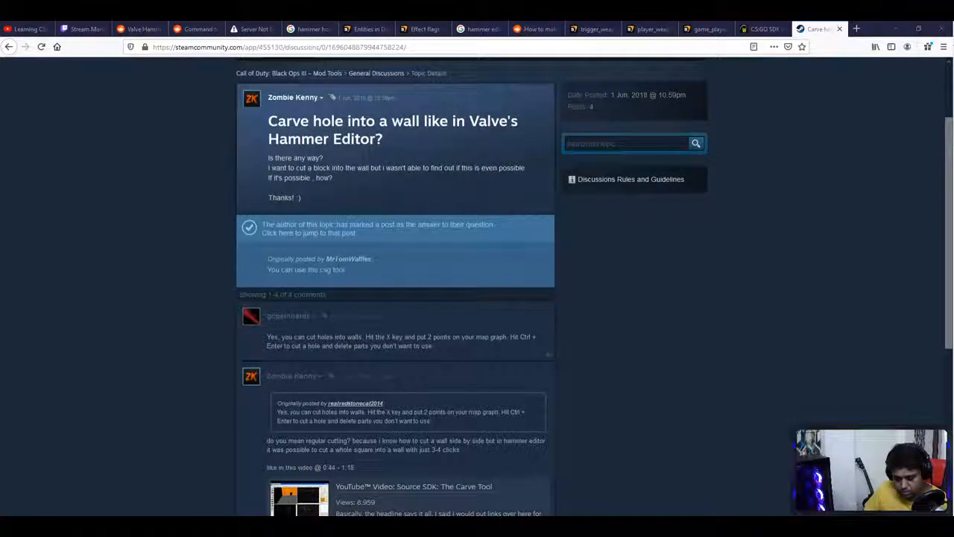
- Leave the Steam Community thread about carving holes and return to the Hammer Editor window
key(alt+Tab)
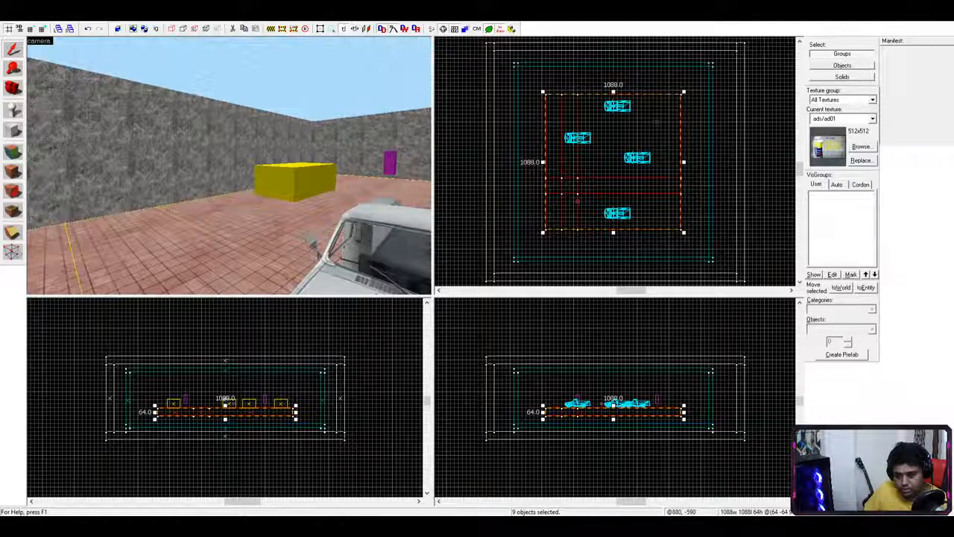
- Switch the selected floor between rotation and resize handles, ending back in resize mode
click(566, 181)
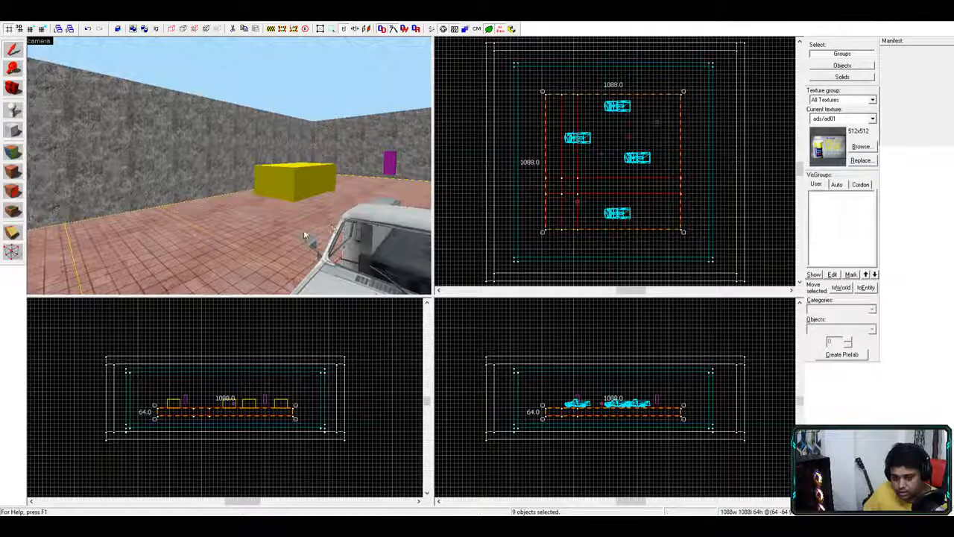
scroll(300, 235, down, 1)
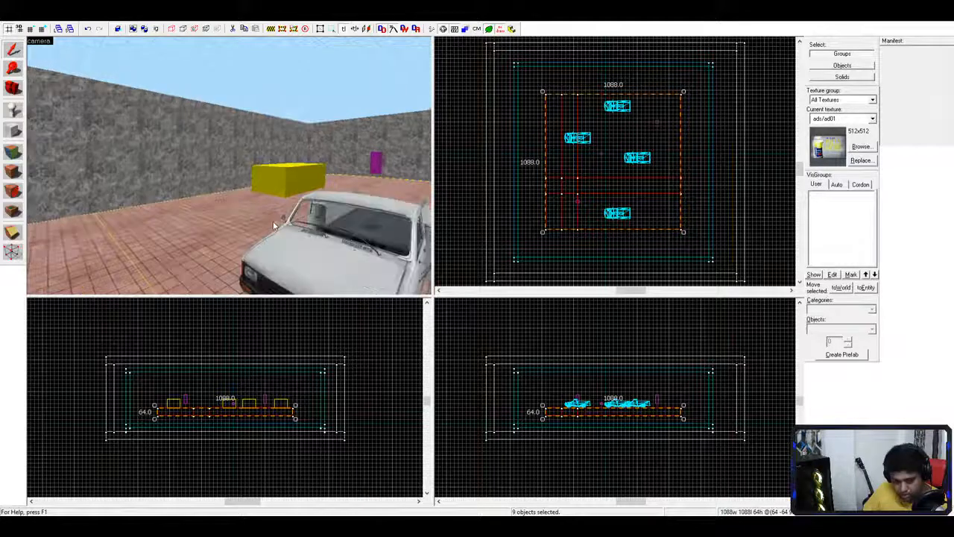
click(562, 179)
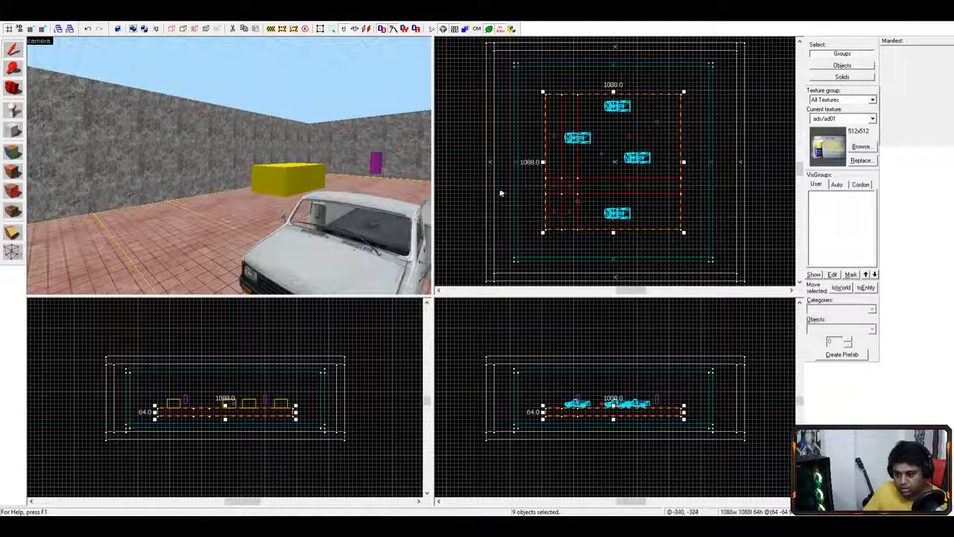
scroll(351, 220, down, 8)
scroll(365, 200, up, 5)
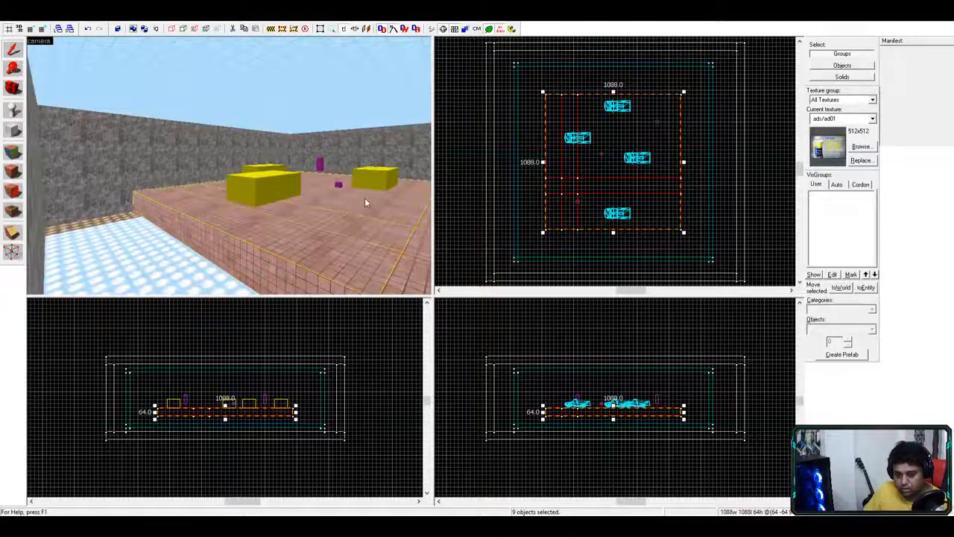
scroll(364, 205, up, 3)
scroll(283, 228, down, 4)
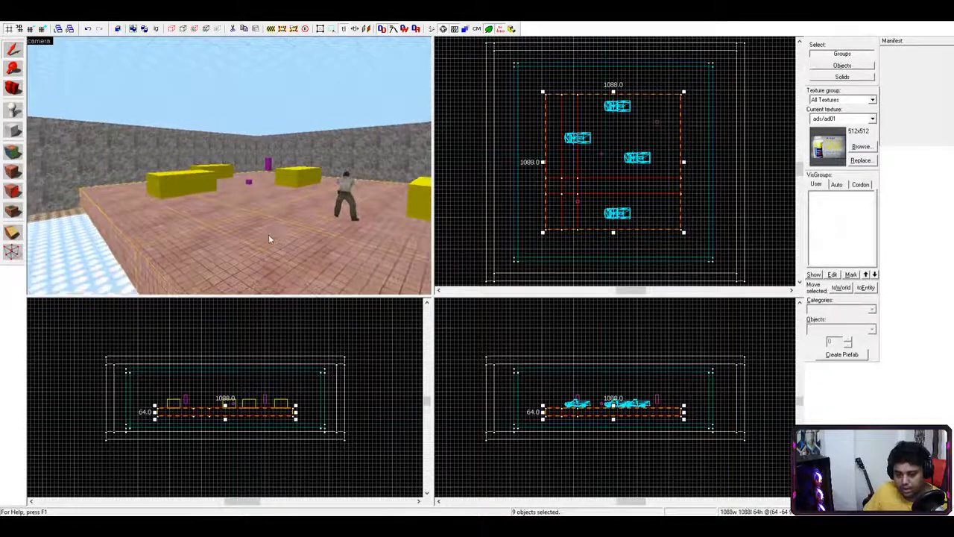
- Select a single 128x128 floor section and delete it
click(268, 236)
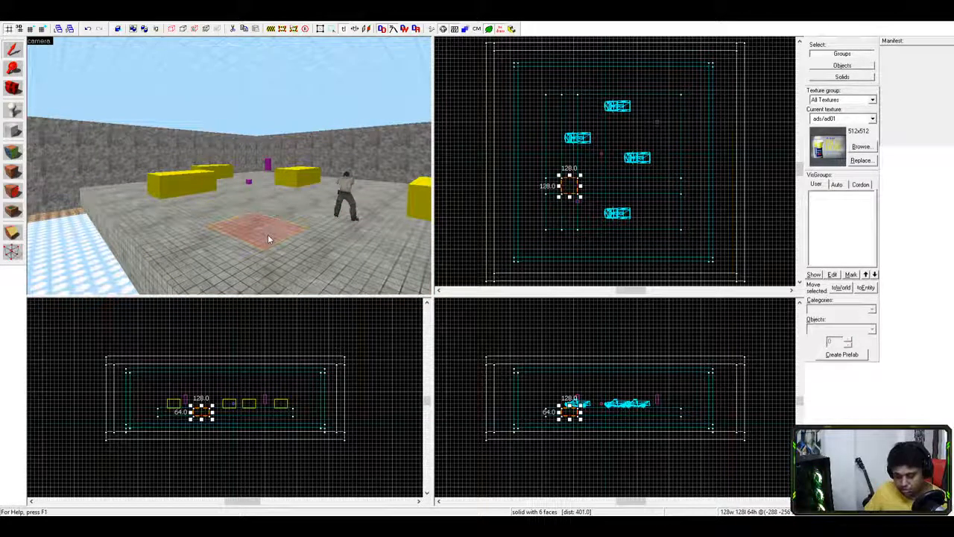
key(Delete)
scroll(270, 239, up, 5)
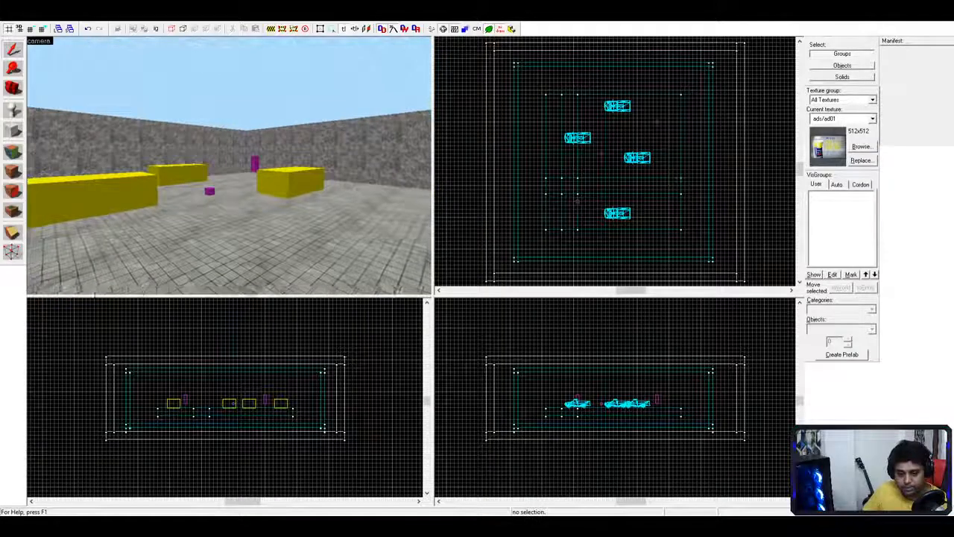
scroll(83, 283, down, 3)
scroll(83, 283, down, 4)
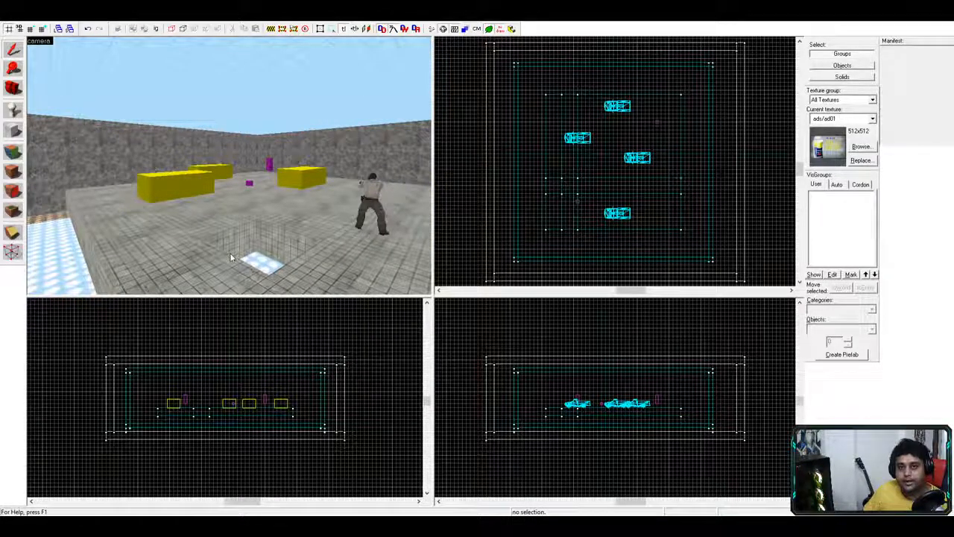
- Fly the 3D camera toward the player model, then back away to see the whole room
key(w)
key(d)
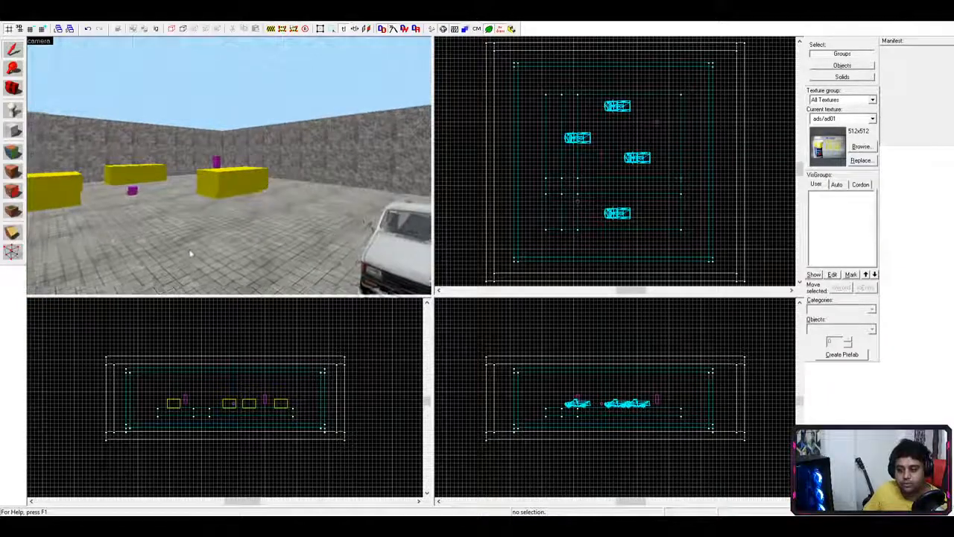
key(s)
key(a)
key(s)
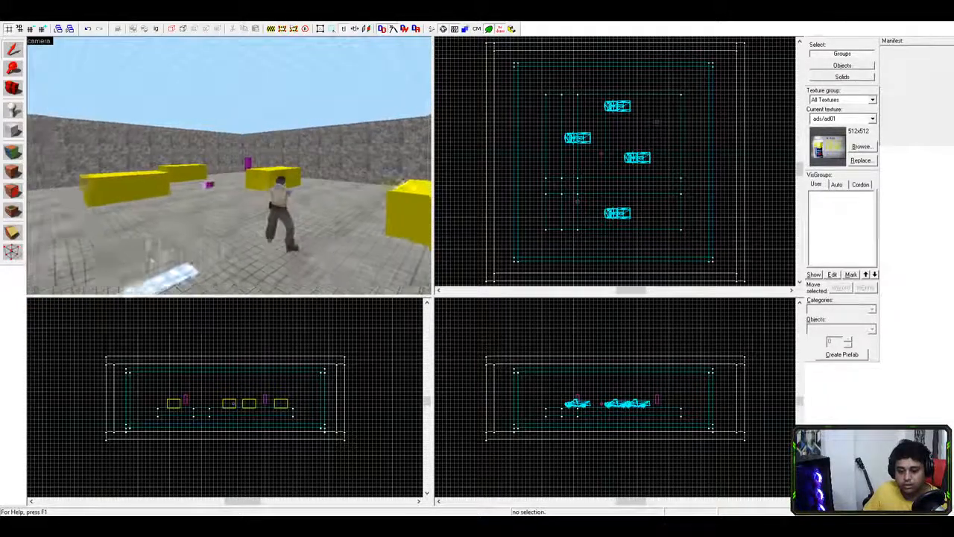
key(a)
key(a)
key(s)
key(w)
key(d)
key(s)
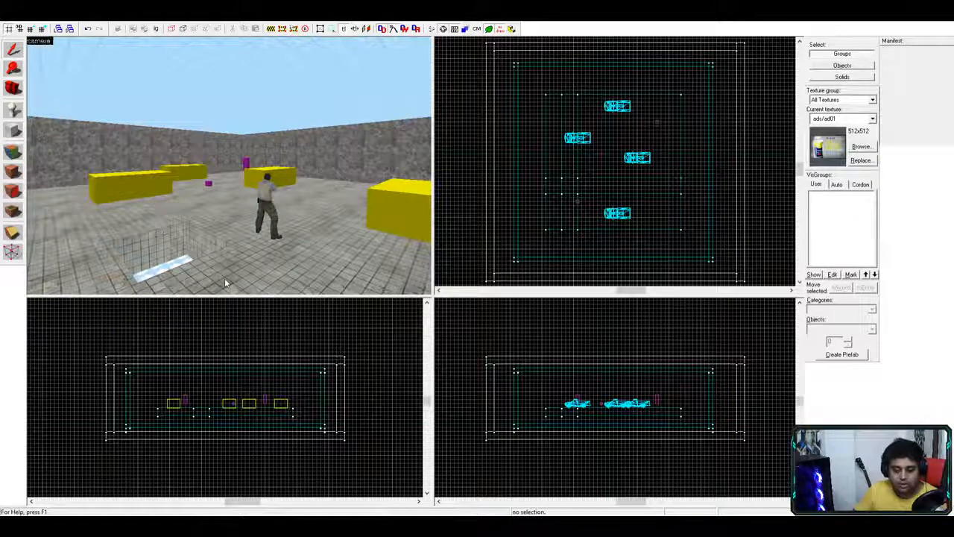
- Select the small 128x128 floor section and the long 832-wide floor section in turn
click(562, 178)
click(571, 183)
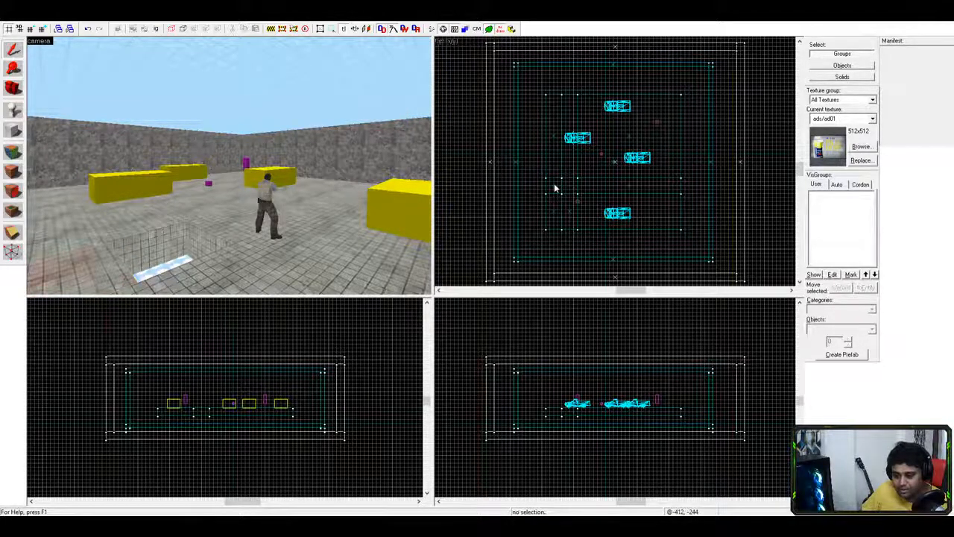
click(553, 185)
click(573, 189)
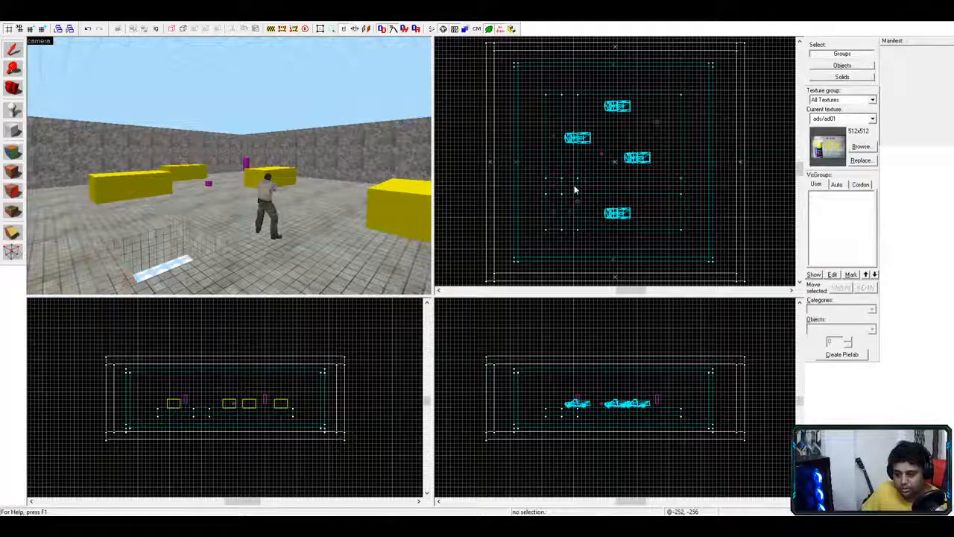
click(189, 246)
click(155, 255)
click(87, 270)
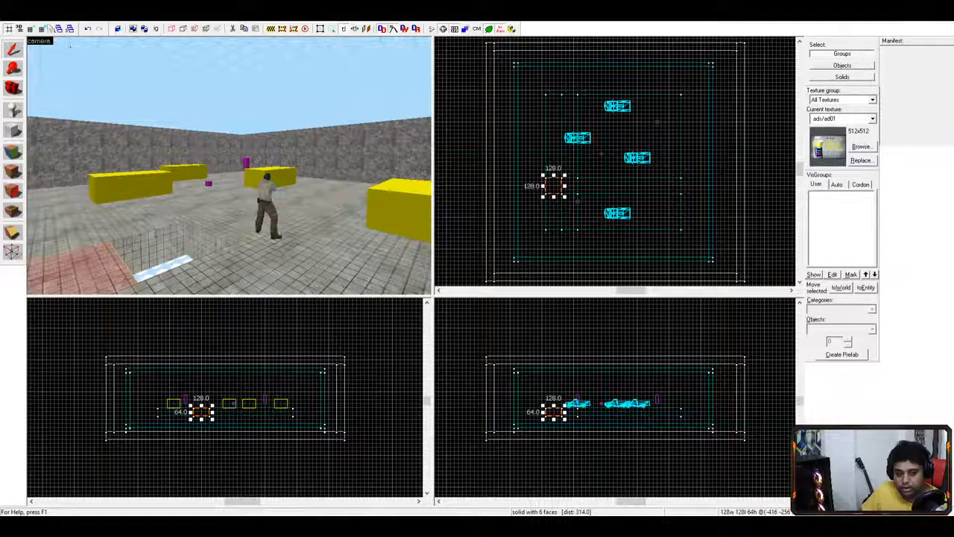
- Undo repeatedly until the deleted floor section returns and nothing is selected
click(88, 33)
click(88, 34)
click(88, 33)
click(87, 33)
click(88, 34)
click(88, 33)
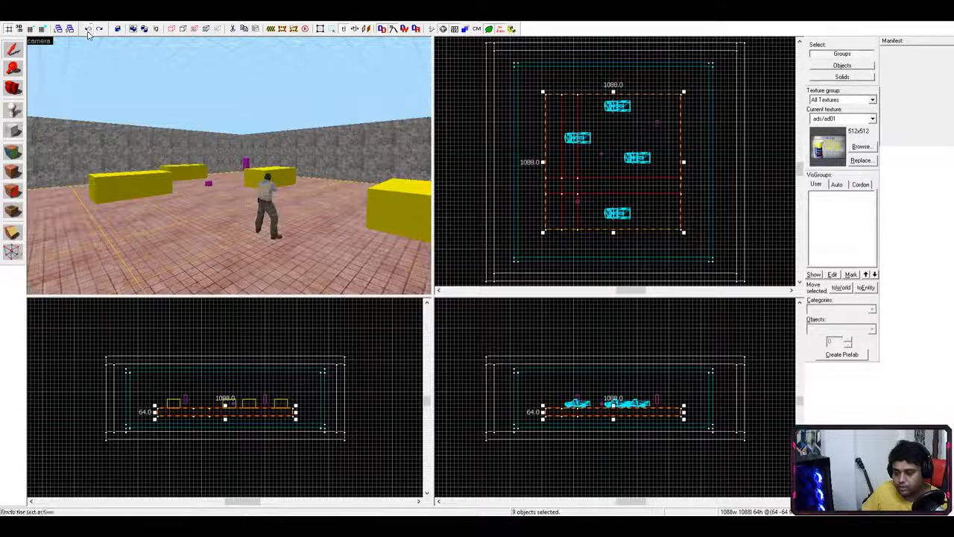
click(88, 33)
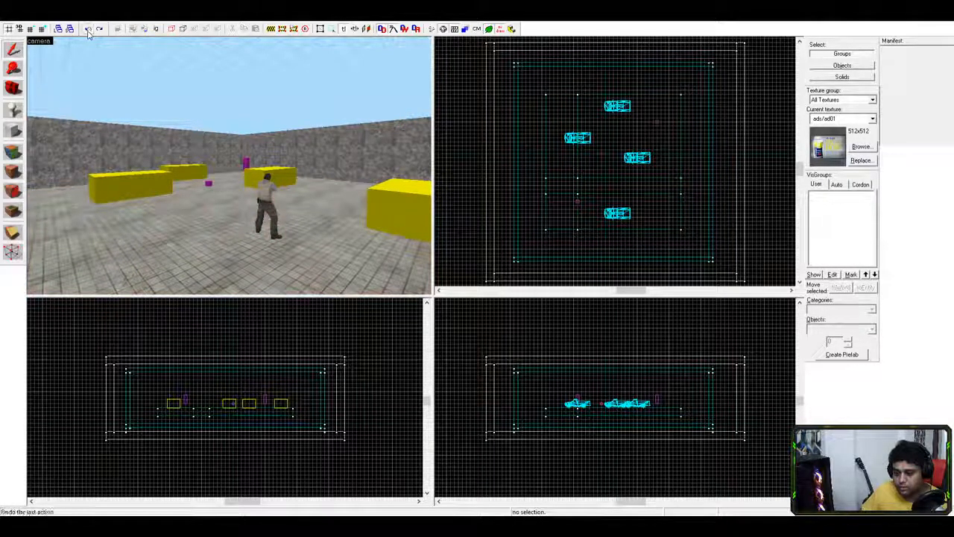
click(88, 34)
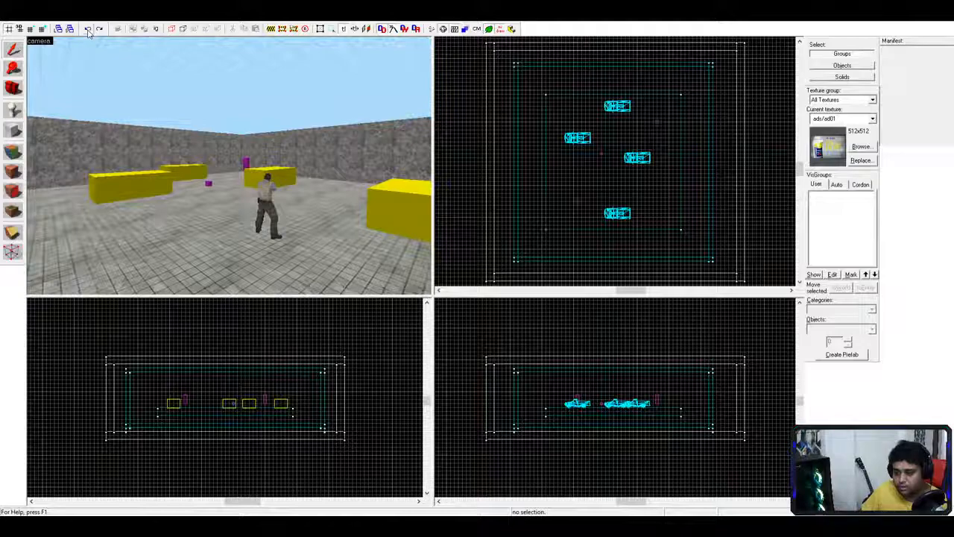
key(w)
key(a)
key(d)
key(d)
key(s)
key(a)
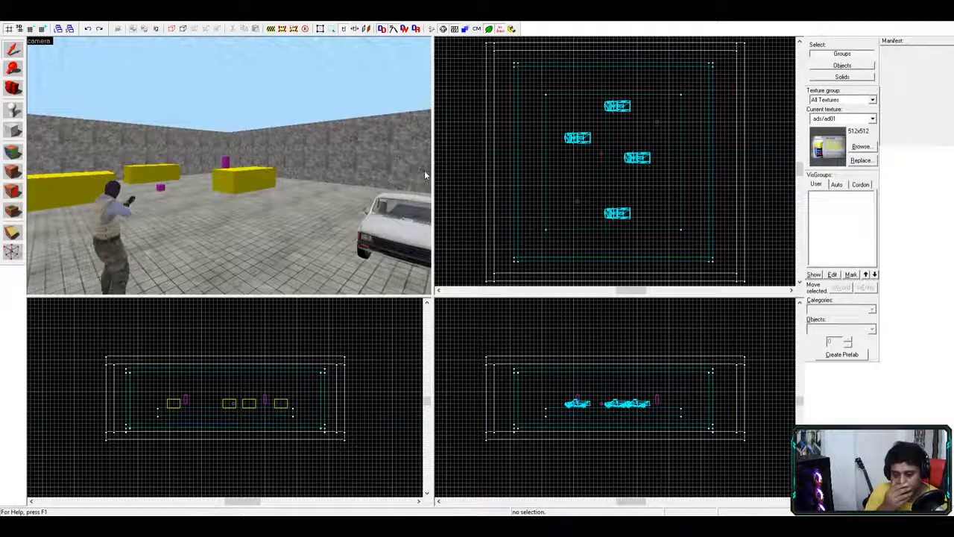
key(s)
key(a)
key(z)
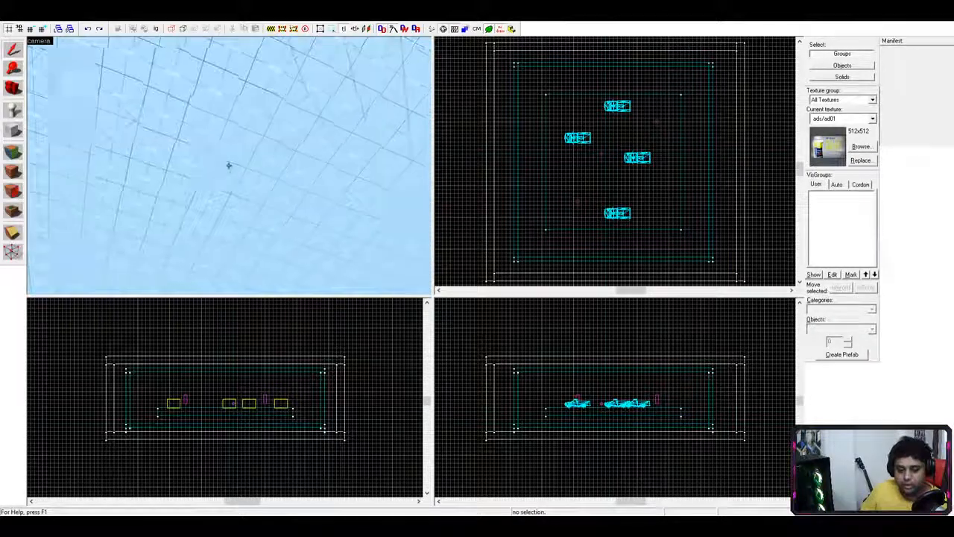
key(s)
key(a)
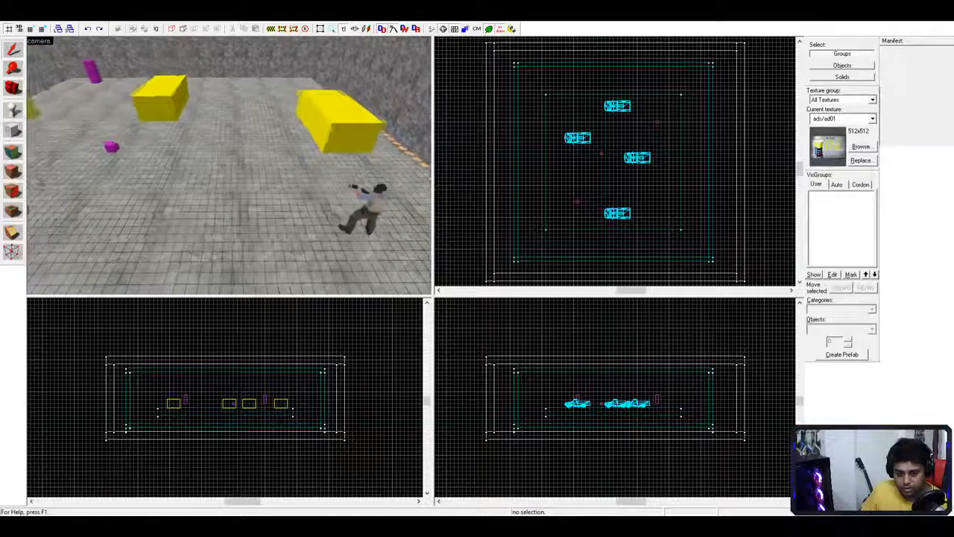
key(a)
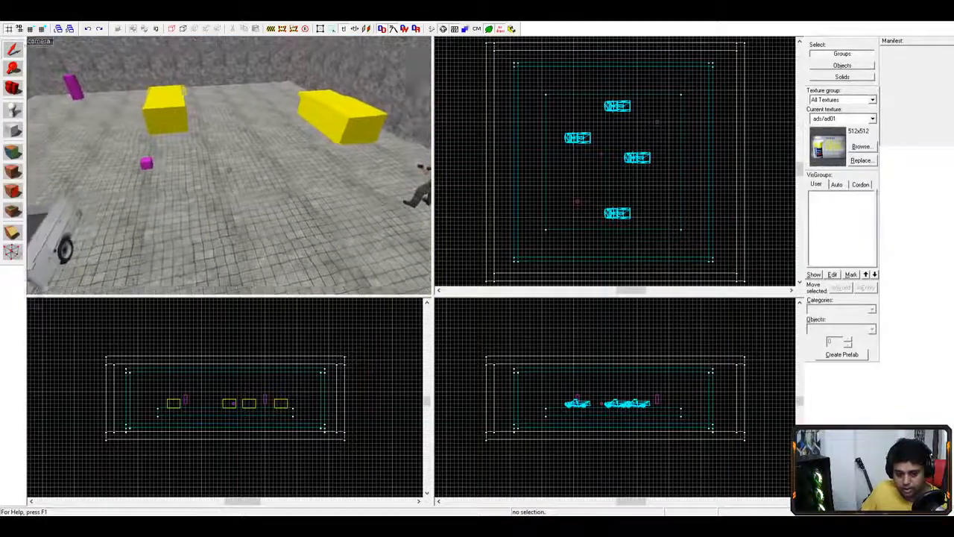
key(w)
key(s)
key(a)
key(d)
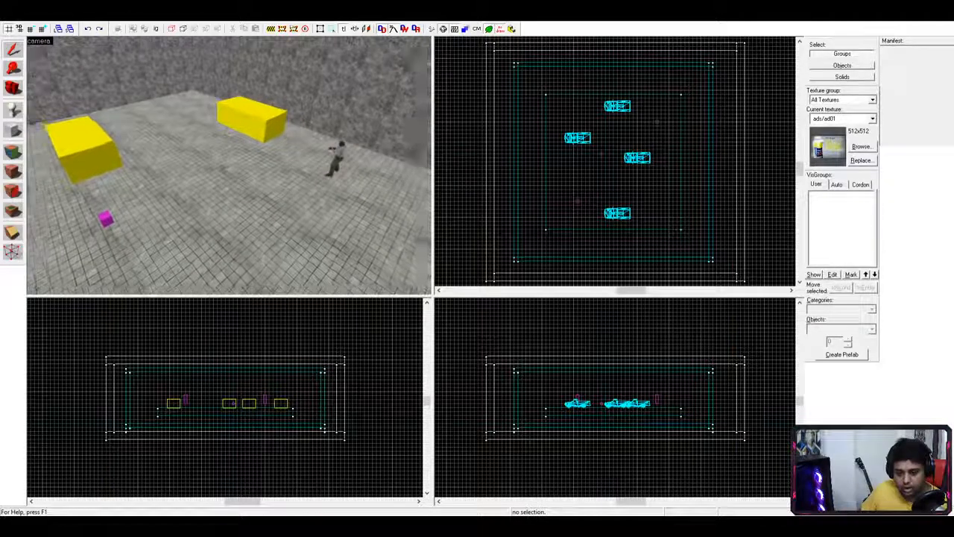
key(w)
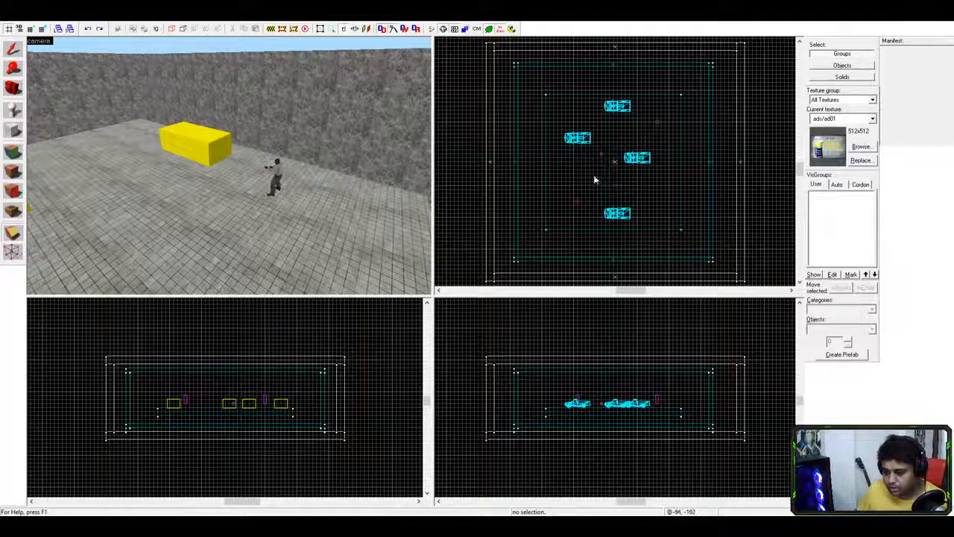
- Start a cutting line left of the trucks, cancel it, and draw a new one
click(566, 166)
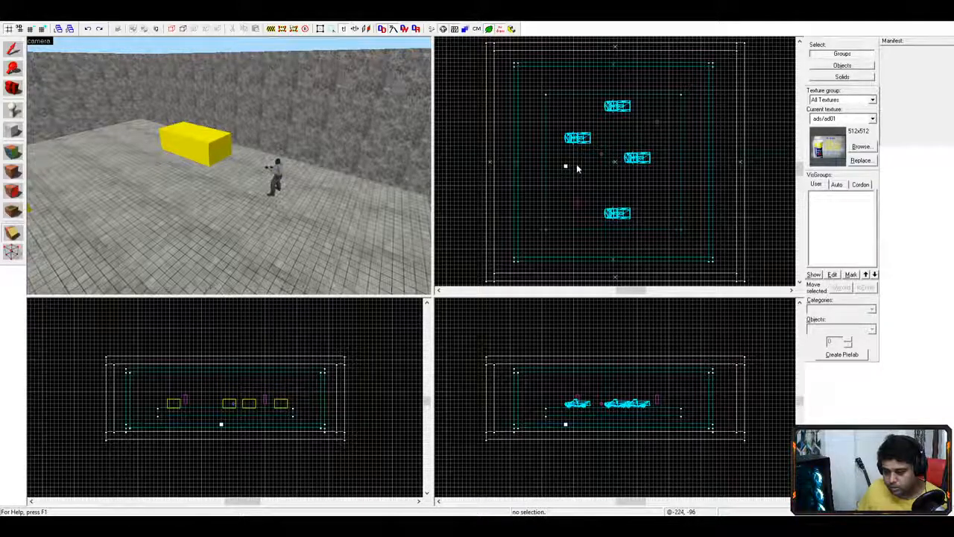
click(580, 165)
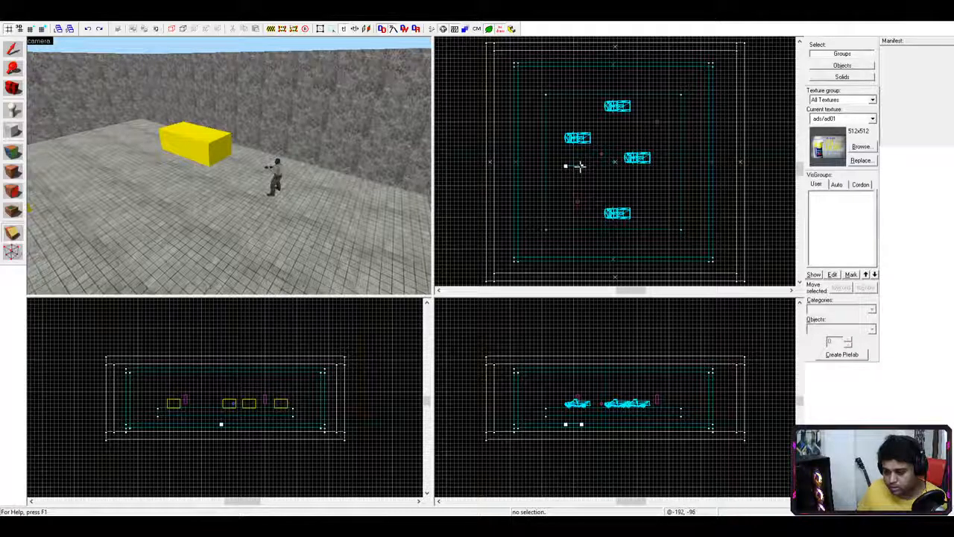
drag(582, 176, 581, 167)
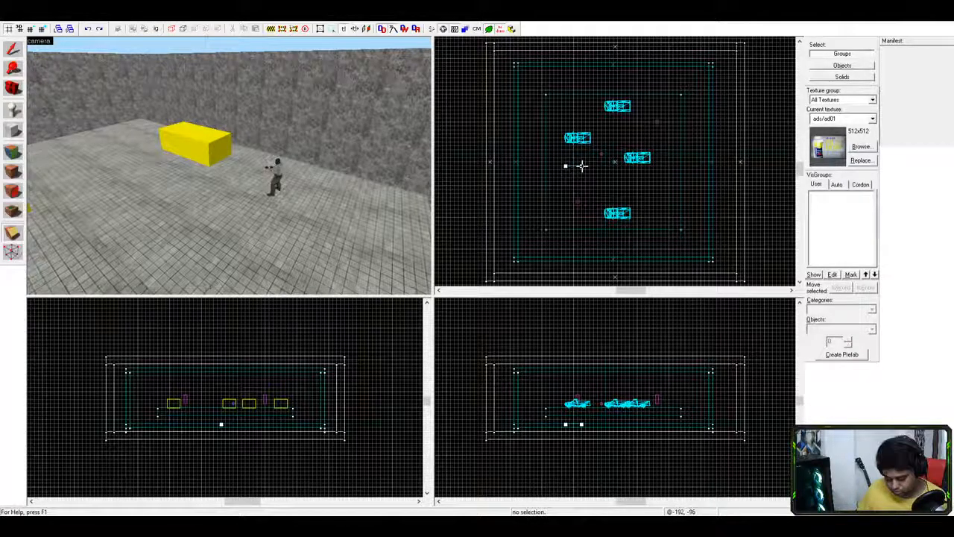
key(Escape)
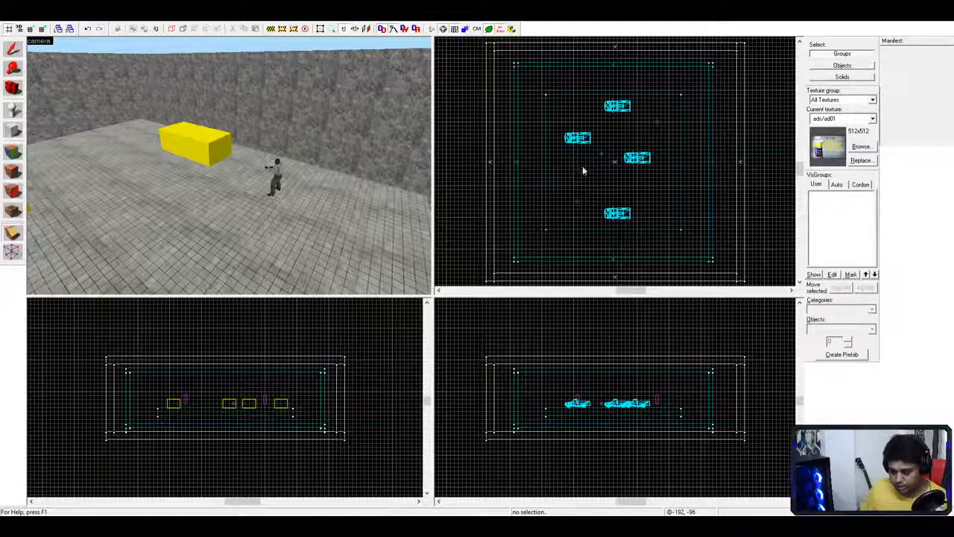
click(573, 165)
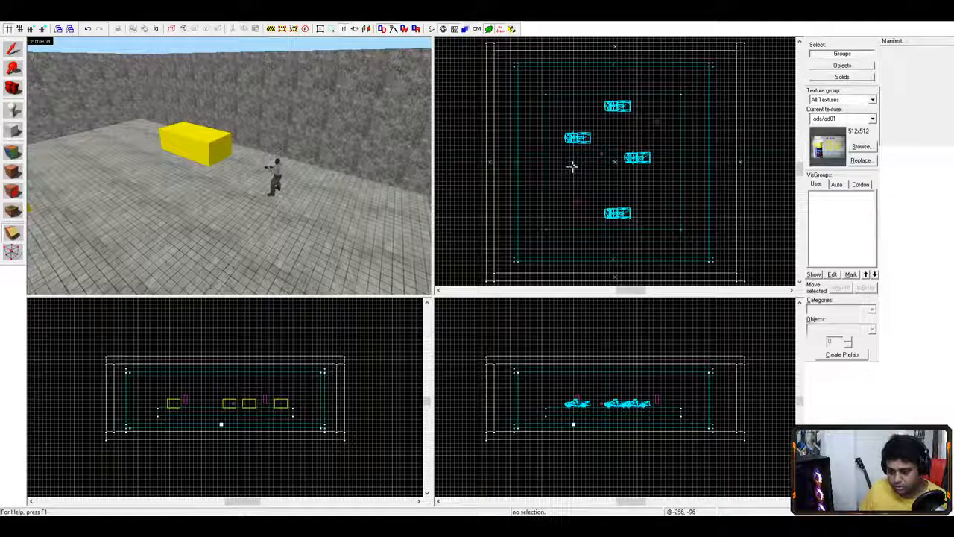
drag(575, 178, 555, 165)
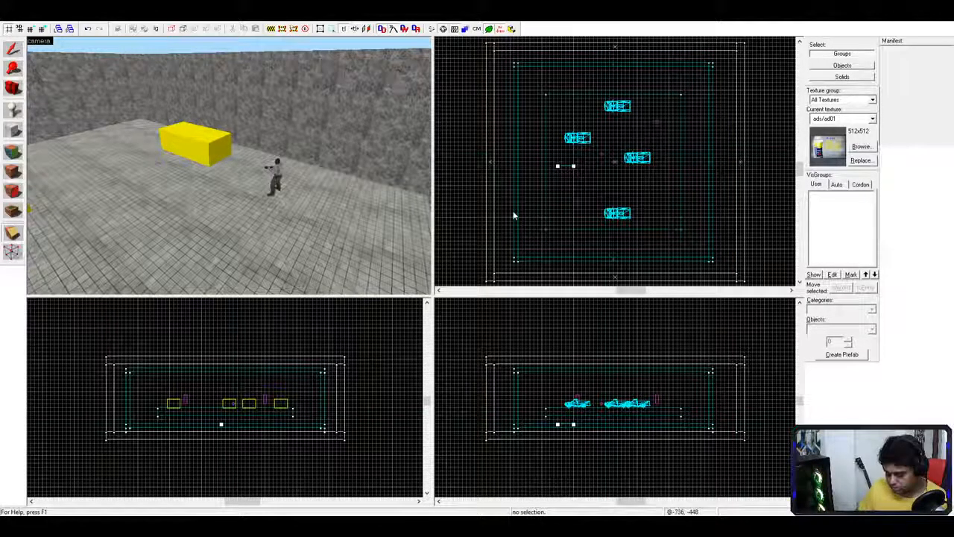
- Check the entities in the 3D view, then move the cutting point further right, near the trucks
scroll(457, 223, down, 2)
scroll(262, 230, down, 3)
scroll(275, 226, up, 1)
scroll(277, 226, up, 2)
scroll(362, 276, down, 4)
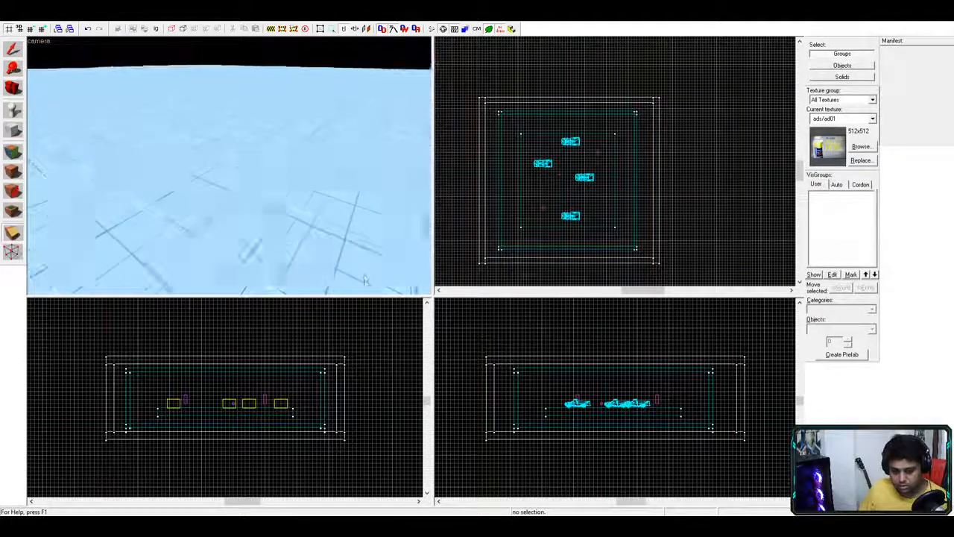
scroll(364, 264, down, 1)
scroll(366, 258, up, 4)
key(z)
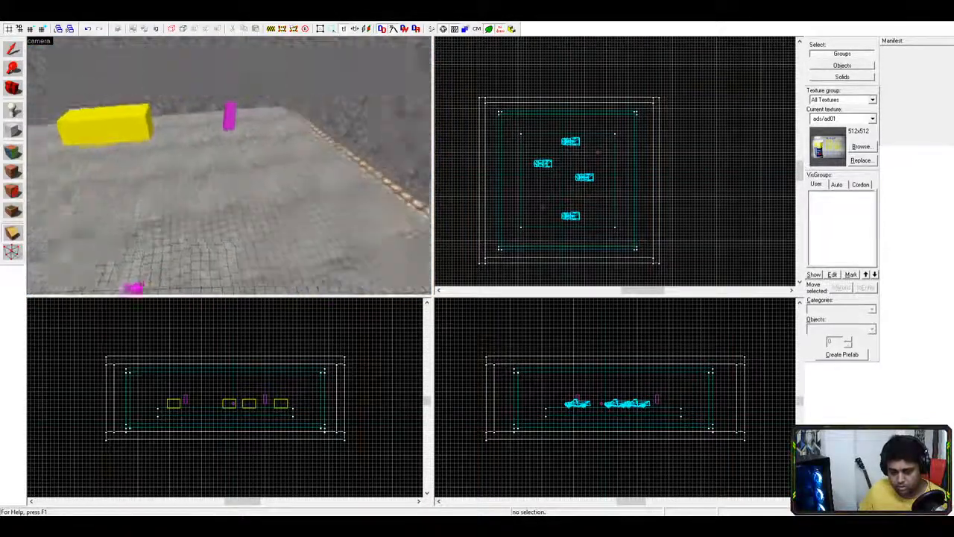
key(z)
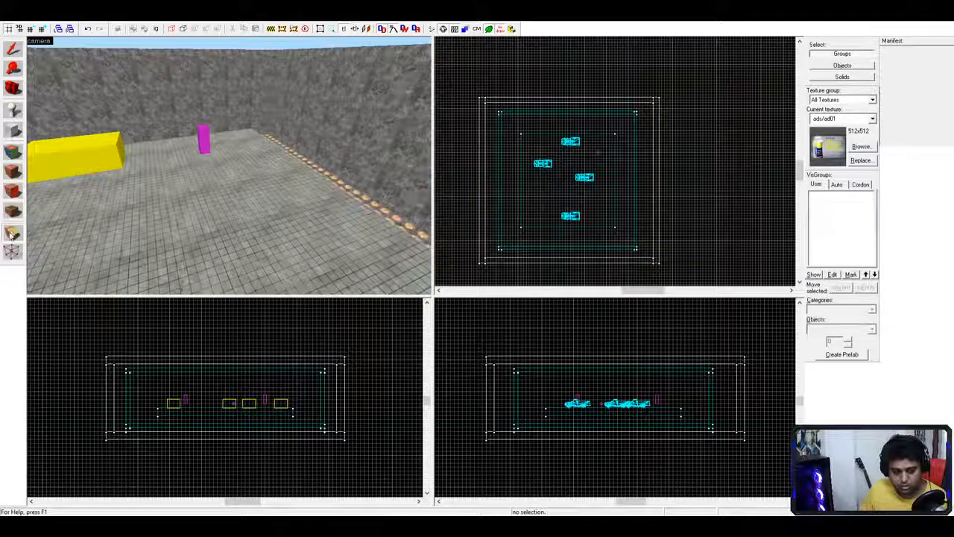
click(520, 183)
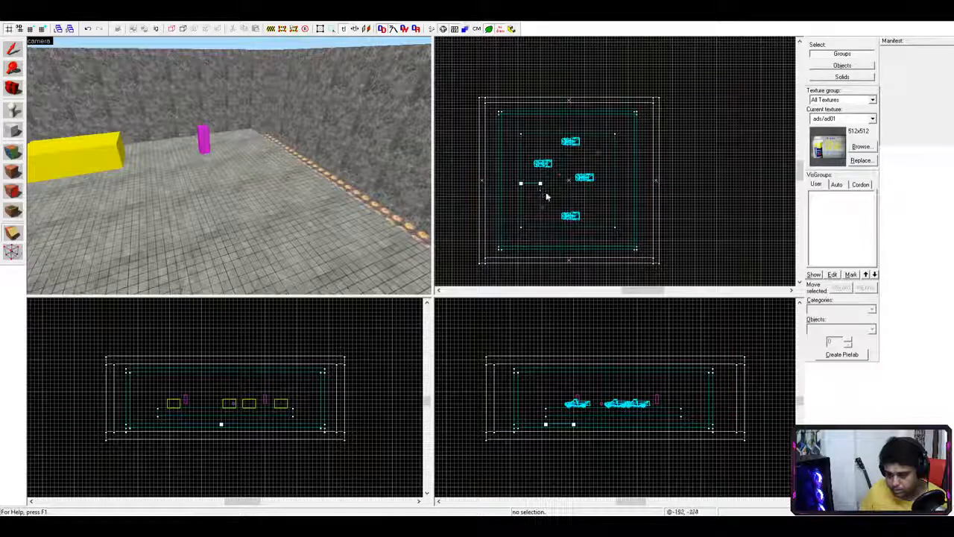
click(535, 198)
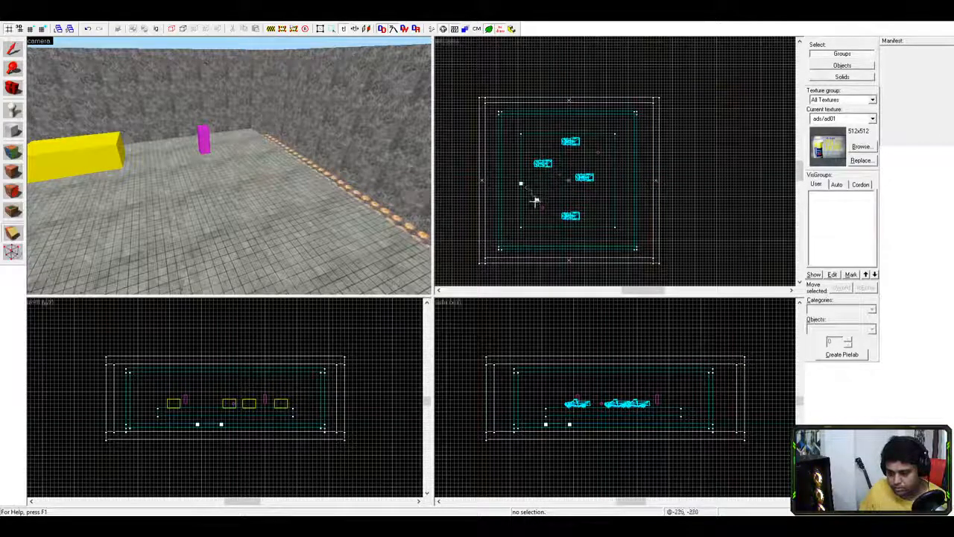
click(542, 183)
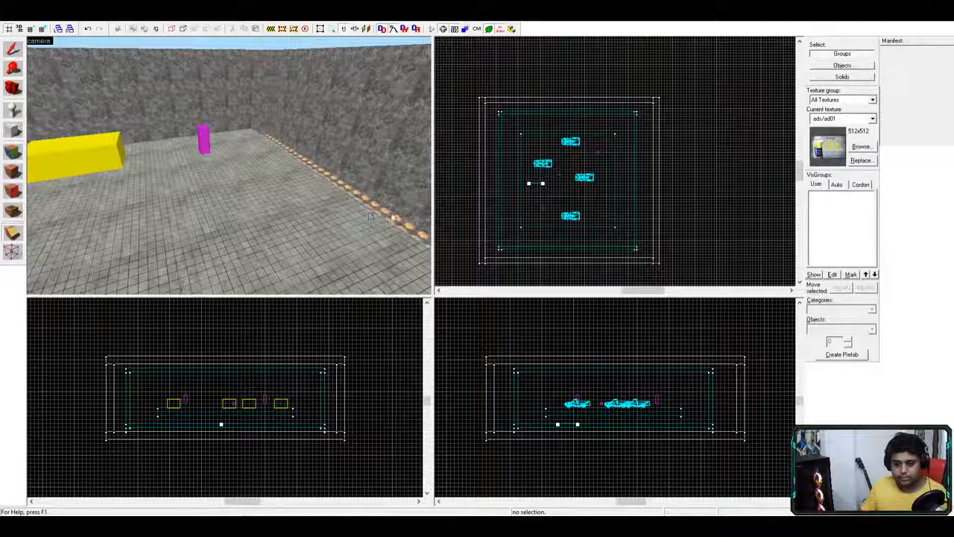
- Reselect the Clipping tool and redraw a short clip line left of the trucks, fine-tuning its ends
click(12, 252)
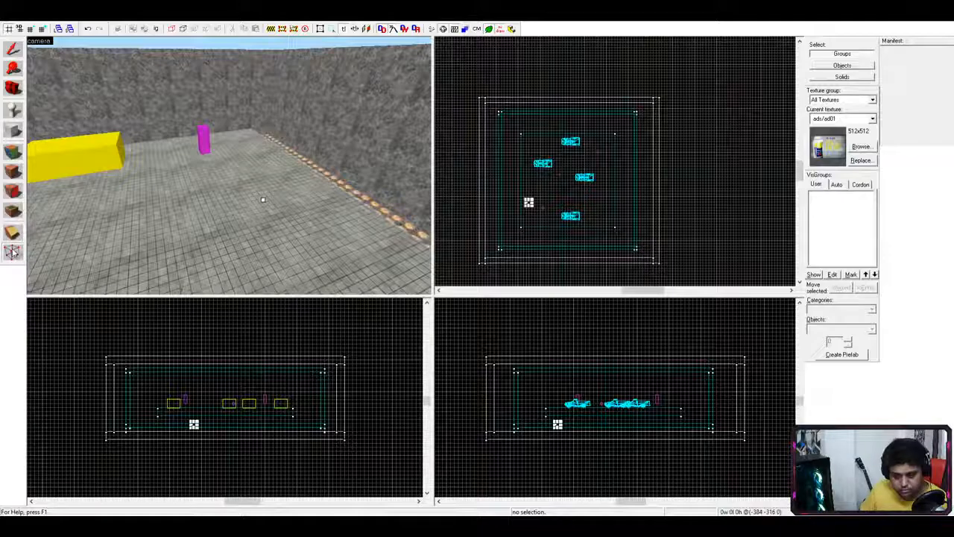
click(12, 234)
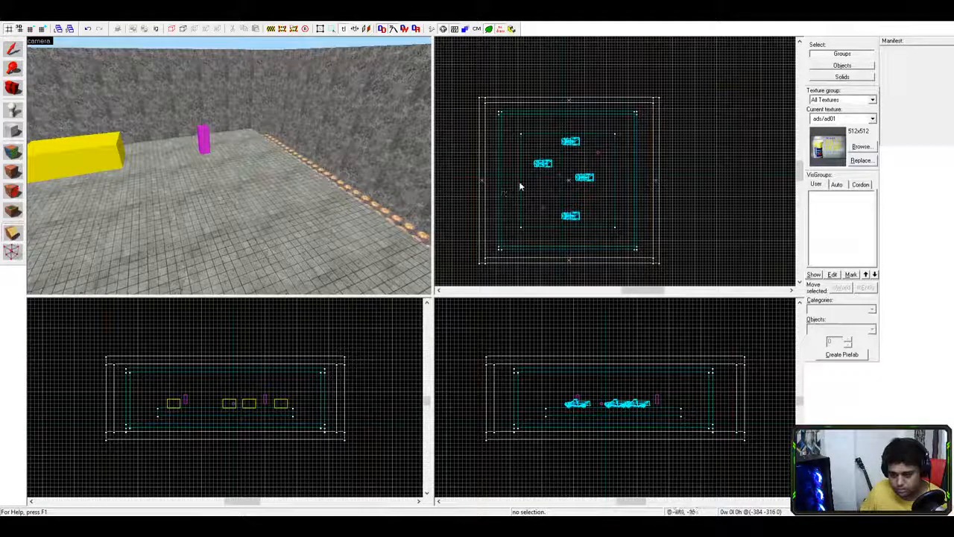
drag(530, 187, 542, 187)
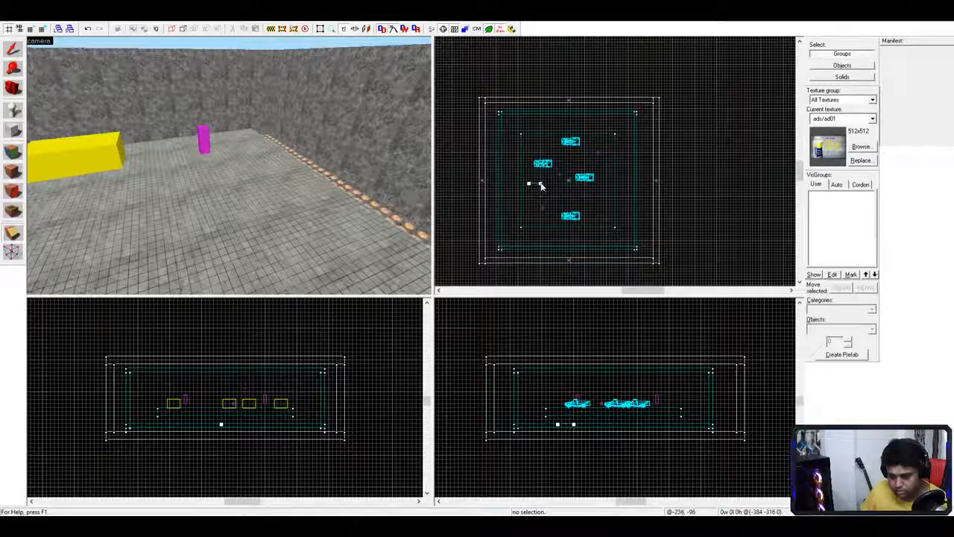
key(Escape)
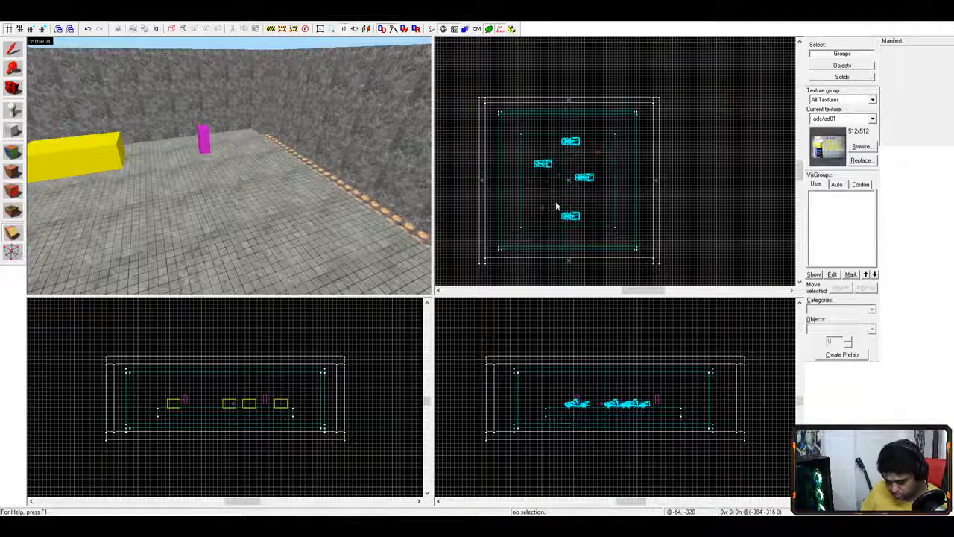
drag(528, 183, 541, 187)
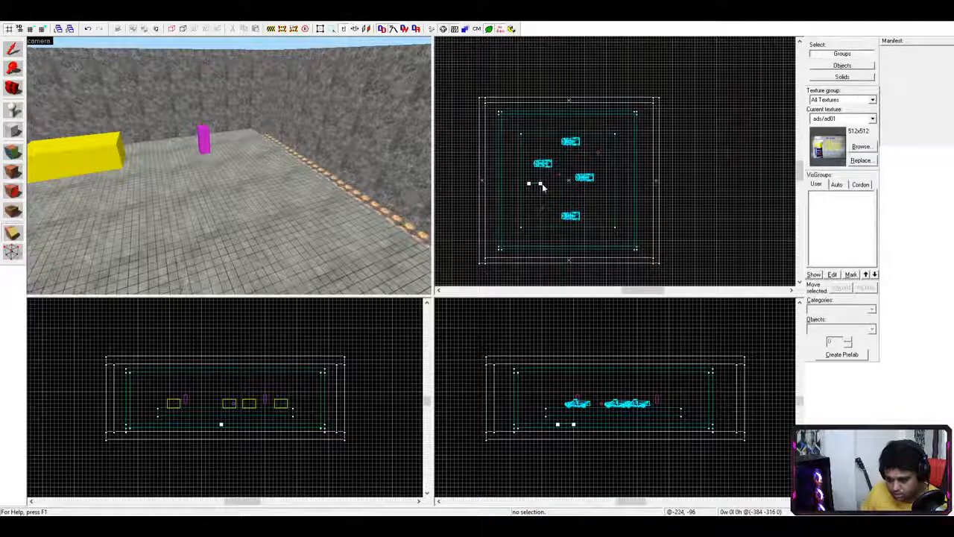
ctrl+drag(540, 184, 541, 192)
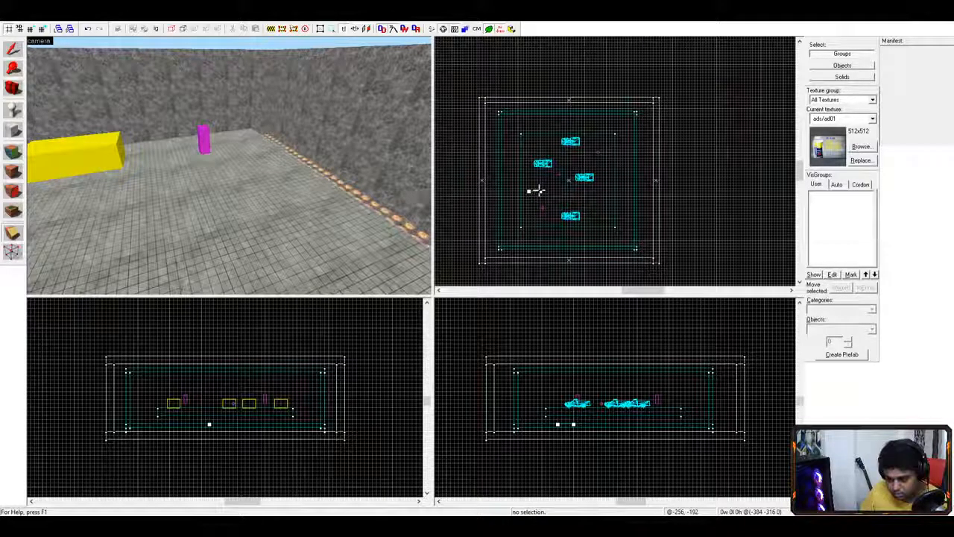
mouse_move(538, 190)
ctrl+mouse_down()
mouse_move(547, 184)
mouse_move(531, 186)
ctrl+mouse_up()
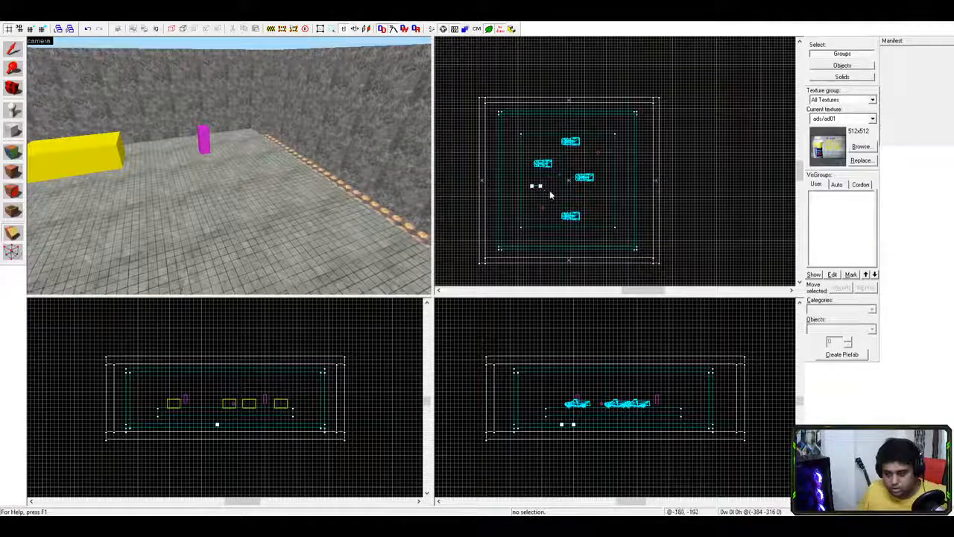
drag(540, 185, 543, 185)
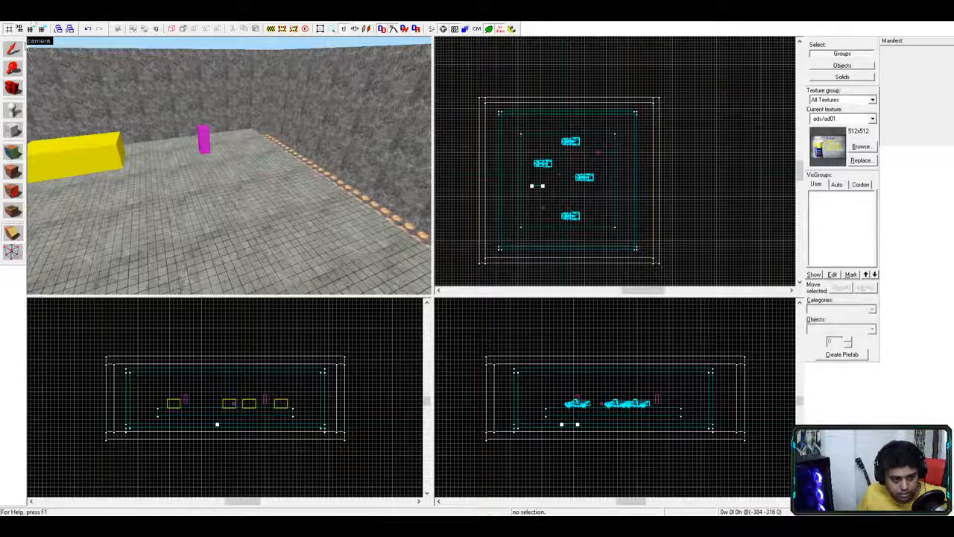
- Retry the clip line left of the trucks, cancelling it and re-enabling the Clipping tool
click(12, 233)
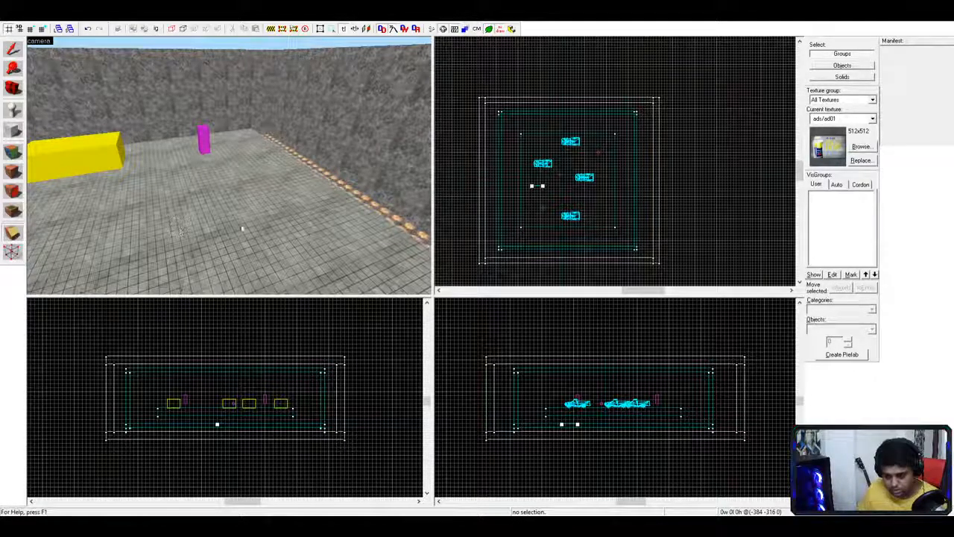
drag(531, 186, 614, 185)
key(Escape)
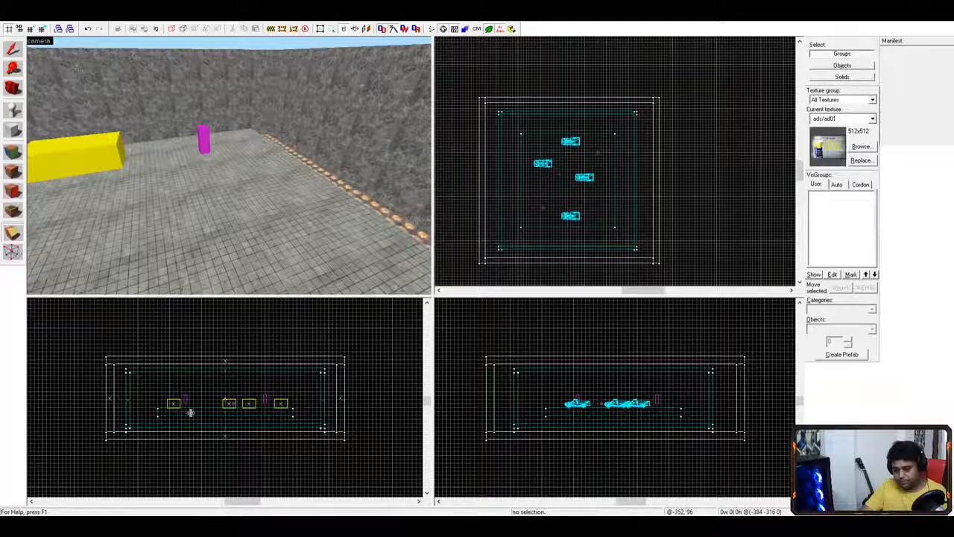
click(528, 192)
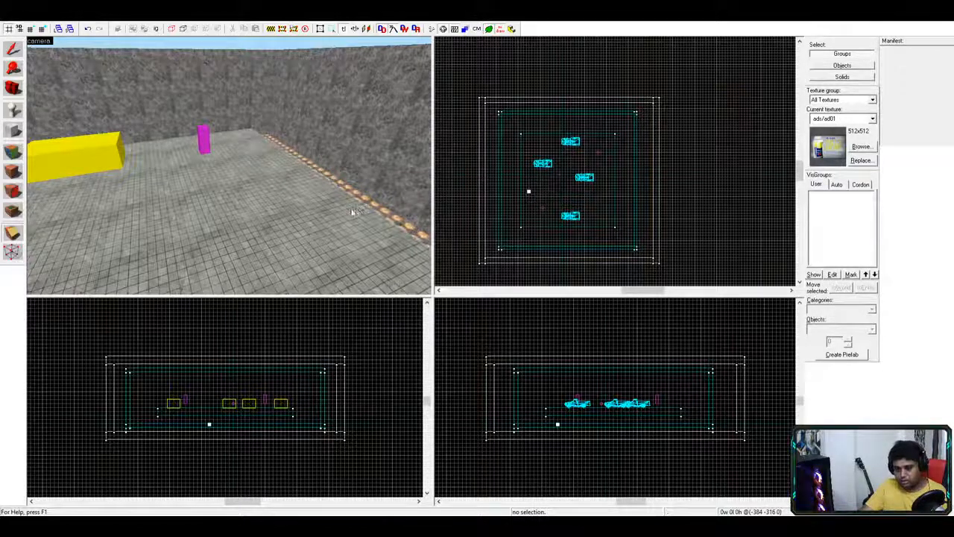
click(13, 254)
click(13, 233)
click(531, 184)
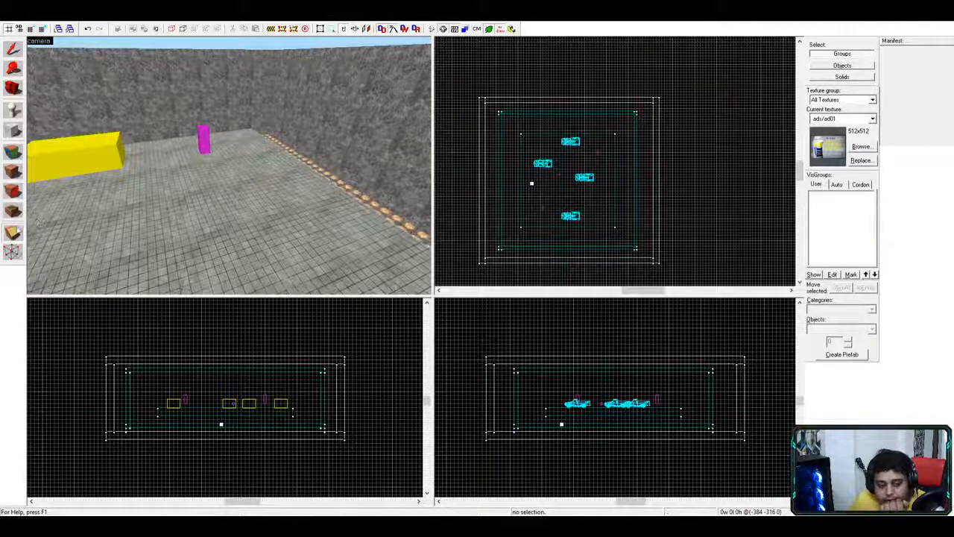
- Draw a clip line near the trucks, then enable 'Select by handles only'
click(532, 182)
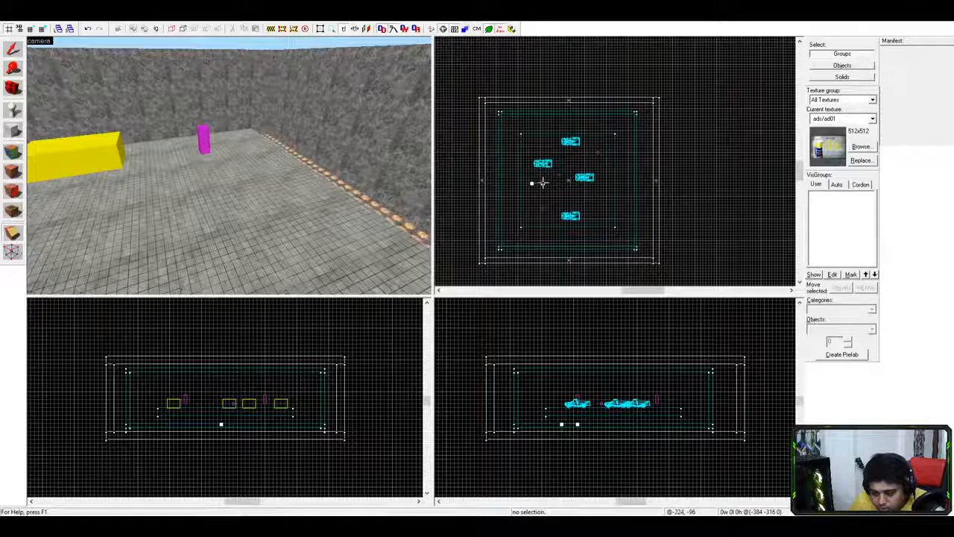
drag(543, 183, 532, 194)
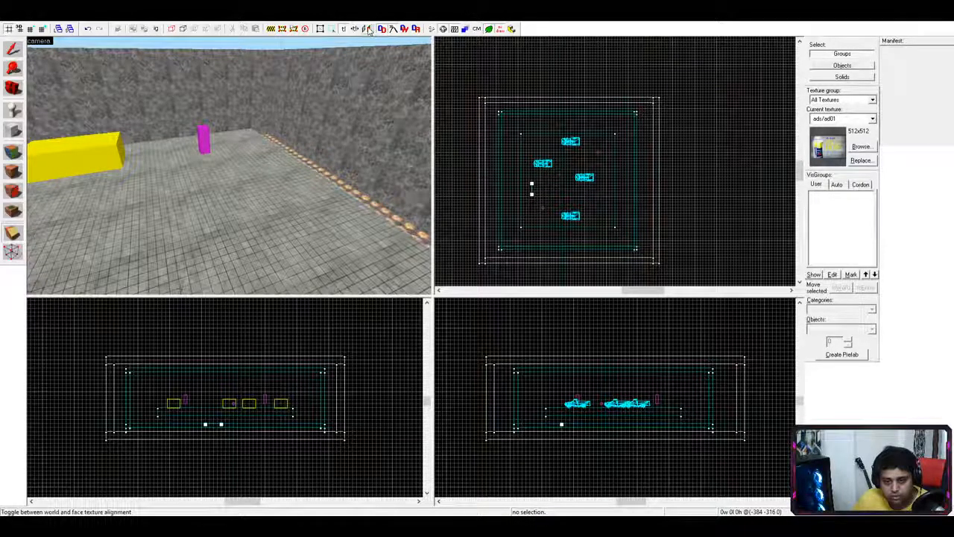
click(322, 29)
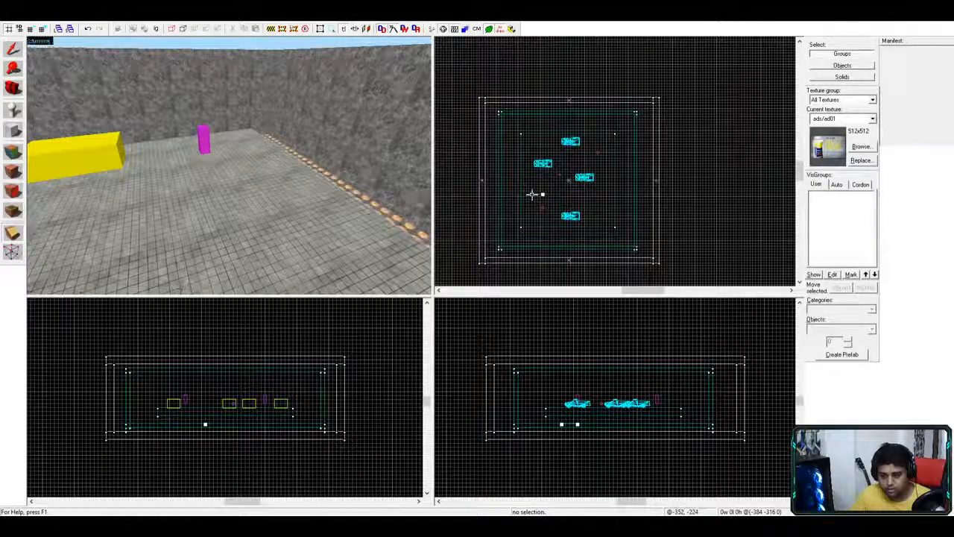
mouse_move(531, 207)
mouse_down()
mouse_move(527, 187)
mouse_move(533, 196)
mouse_up()
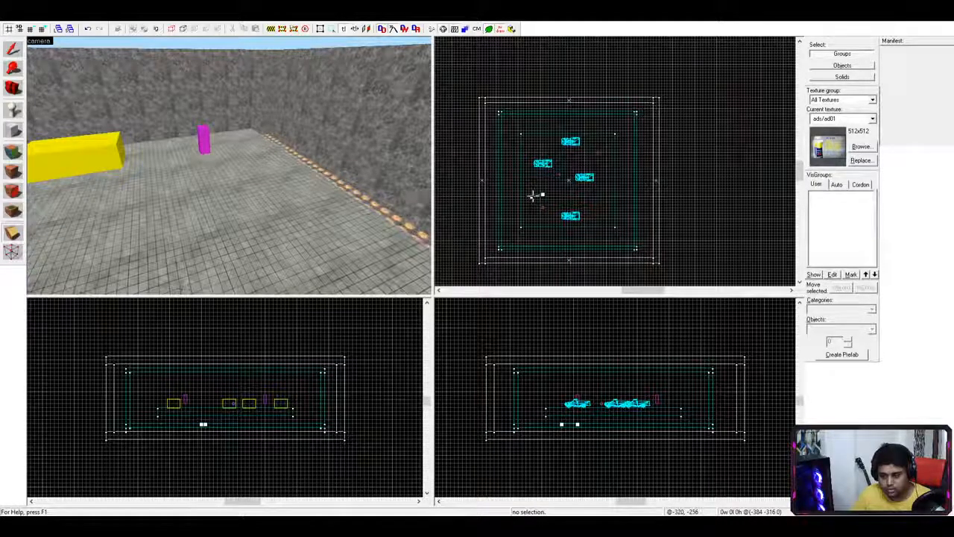
key(Escape)
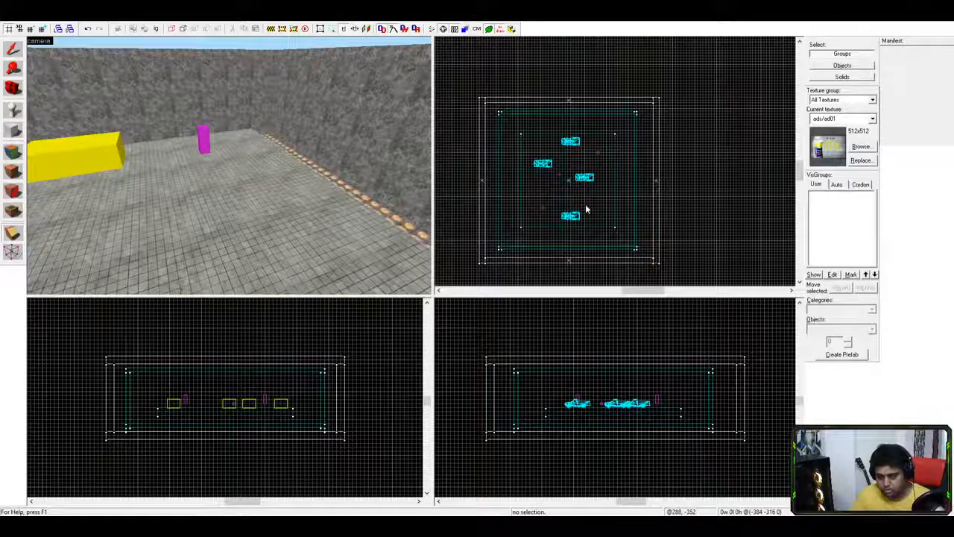
key(s)
key(a)
key(w)
key(w)
key(d)
key(s)
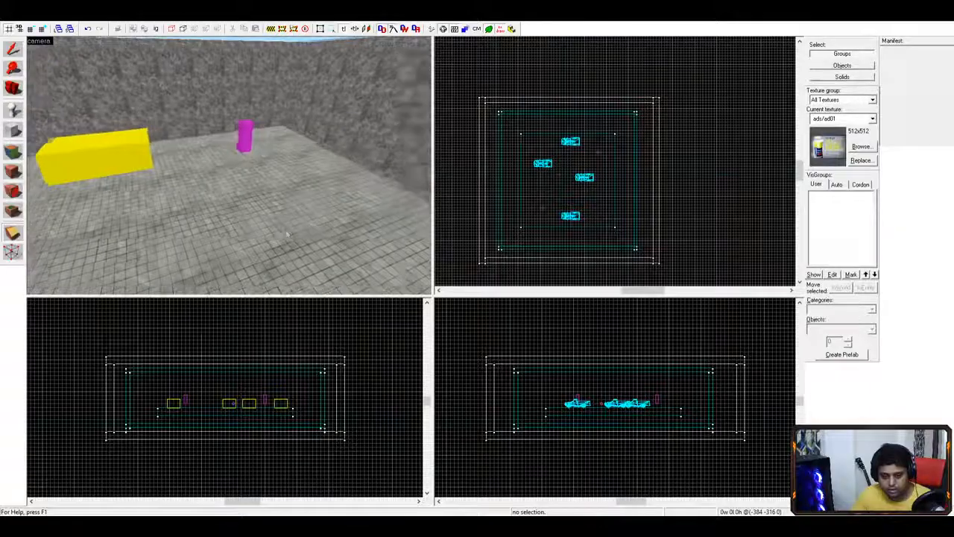
key(s)
key(a)
click(16, 234)
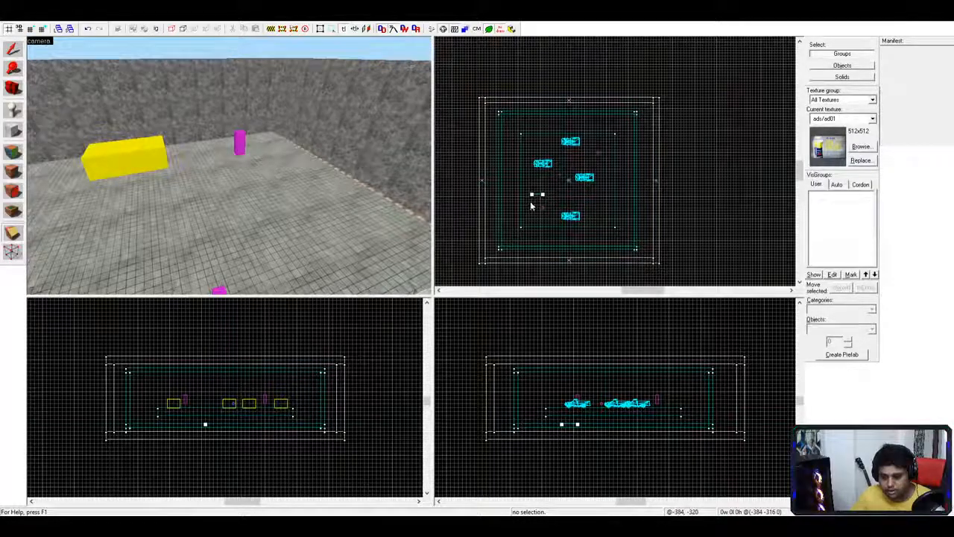
mouse_move(543, 193)
mouse_down()
mouse_move(542, 172)
mouse_move(522, 210)
mouse_move(513, 196)
mouse_move(545, 194)
mouse_up()
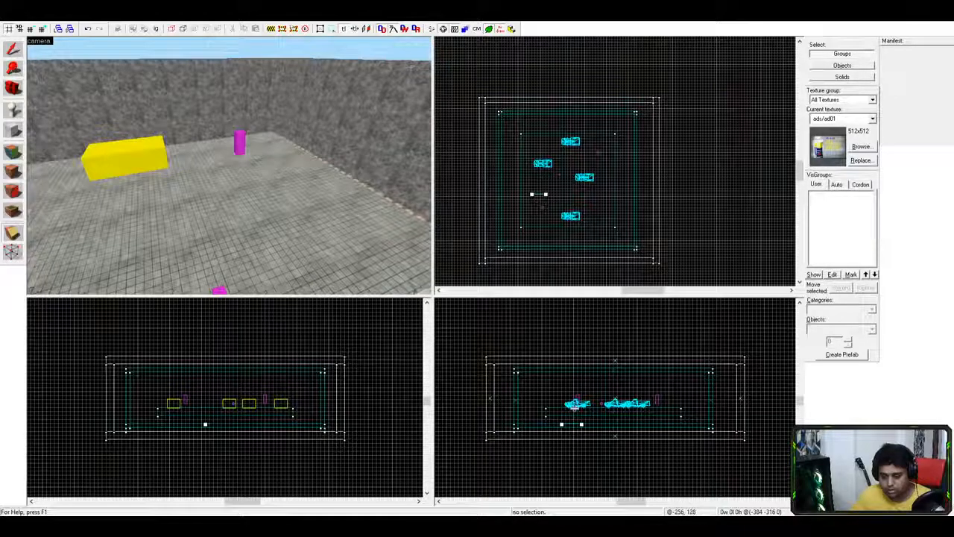
mouse_move(570, 424)
mouse_down()
mouse_move(570, 405)
mouse_move(556, 405)
mouse_move(564, 406)
mouse_up()
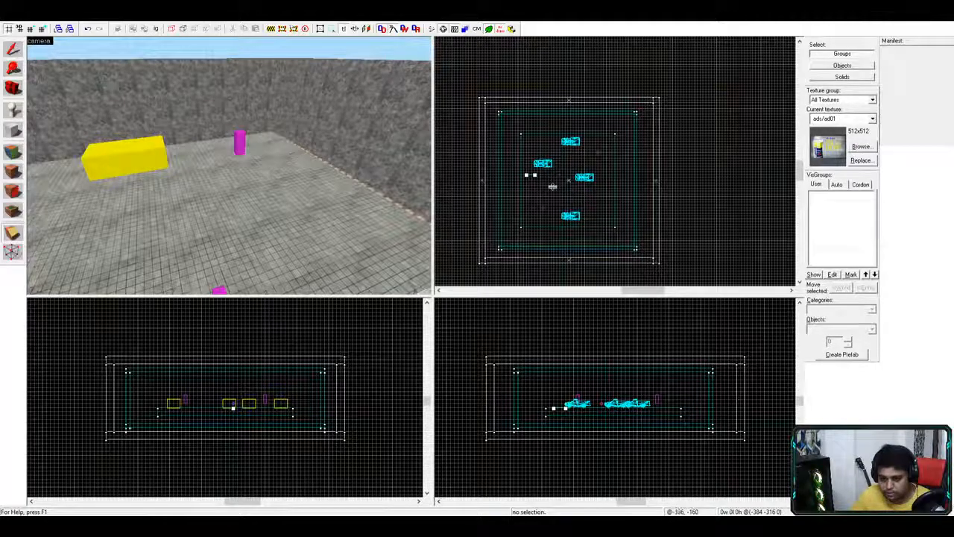
key(z)
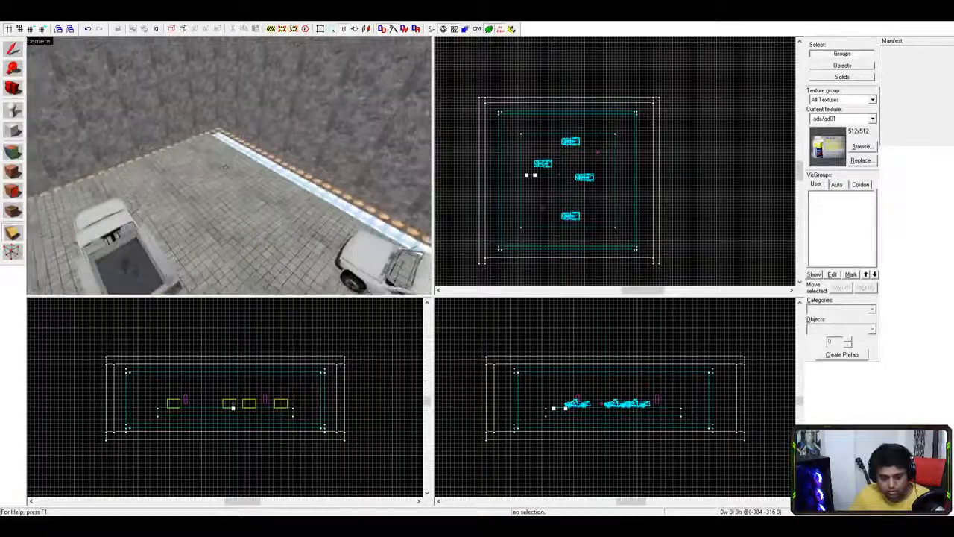
key(z)
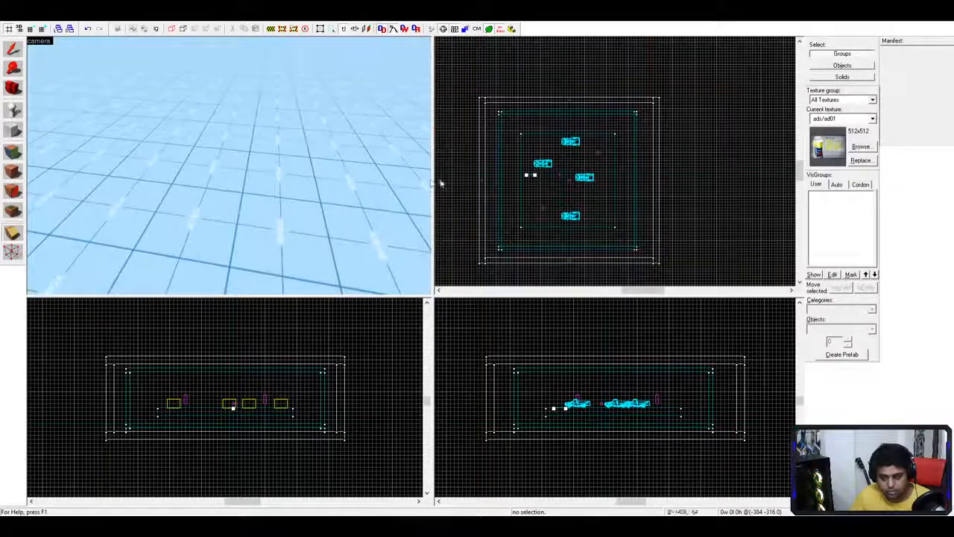
drag(430, 182, 317, 209)
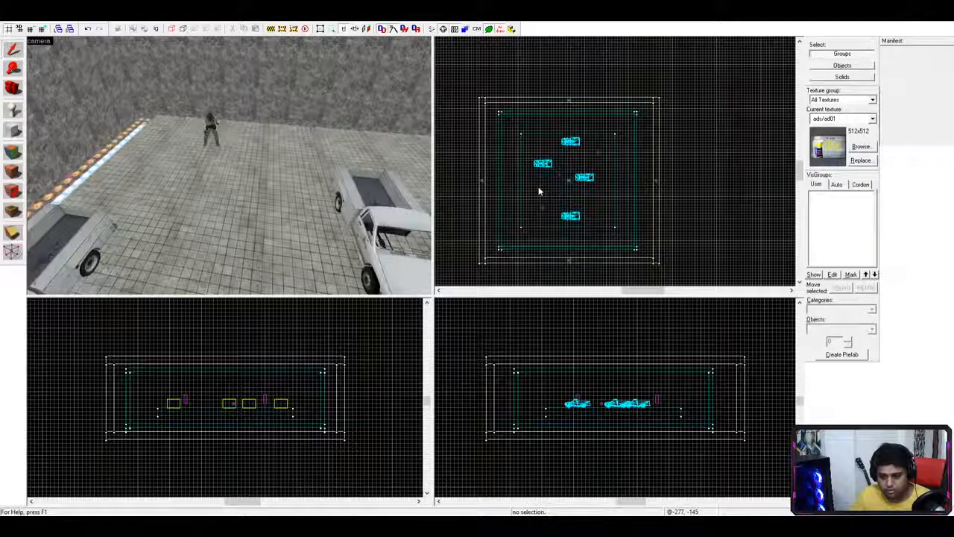
- Draw a clip line across the arena's left side in the top and side views, extending both ends
click(13, 233)
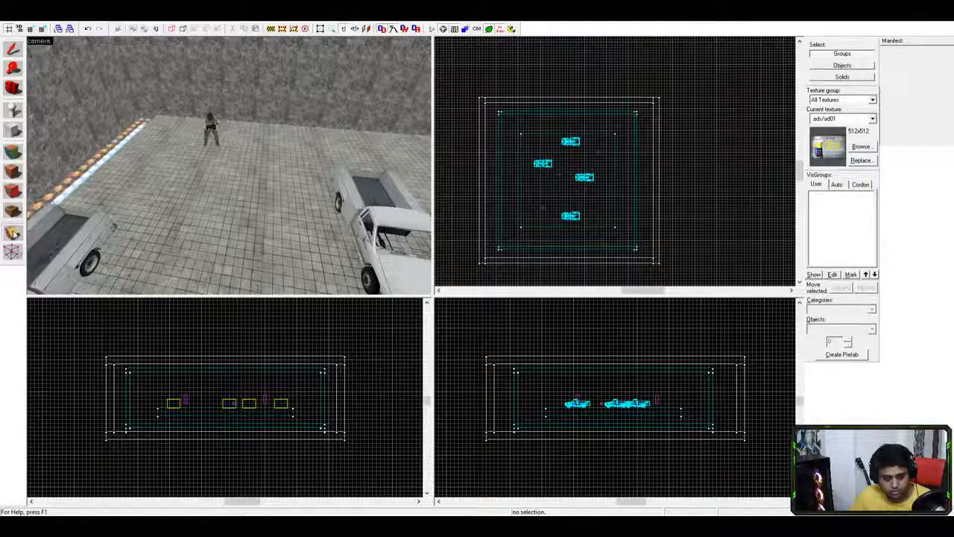
drag(522, 185, 550, 188)
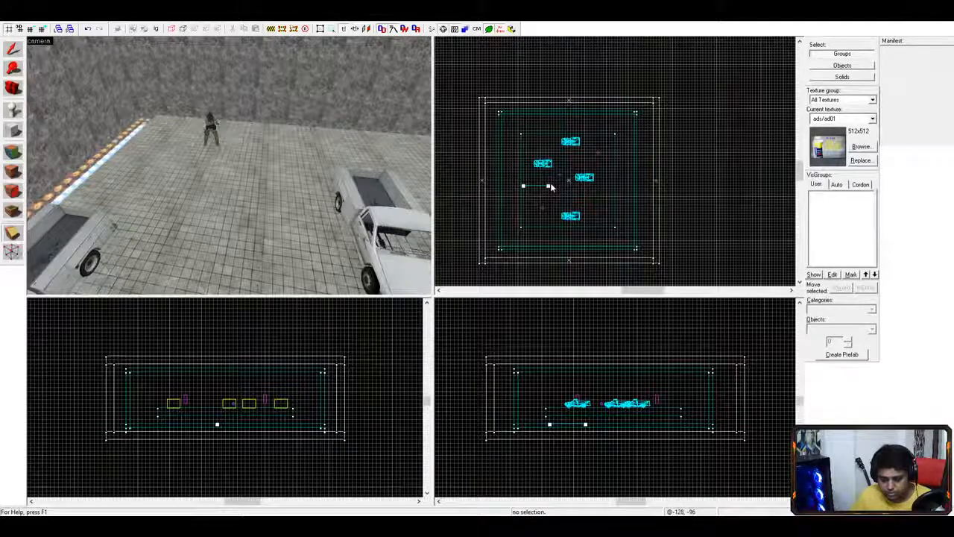
drag(562, 425, 553, 408)
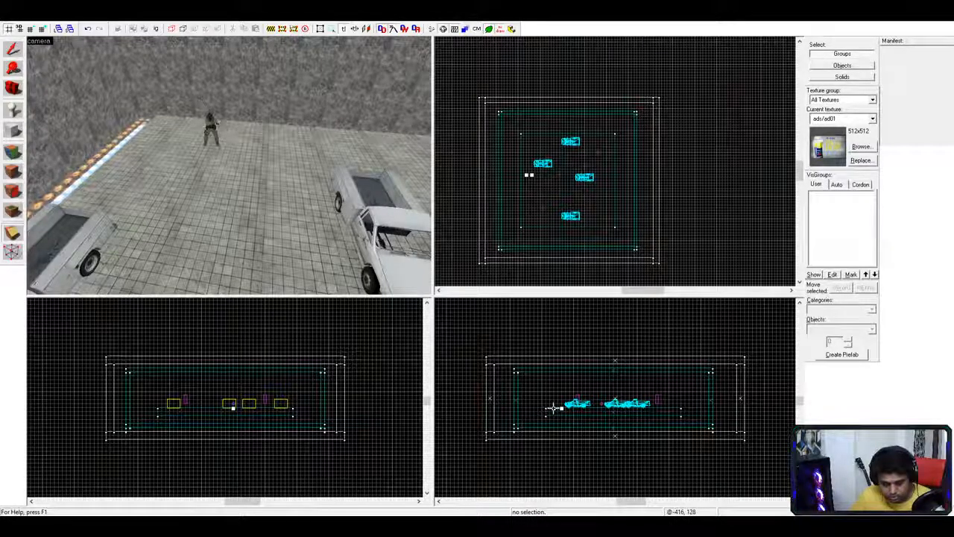
drag(551, 408, 549, 408)
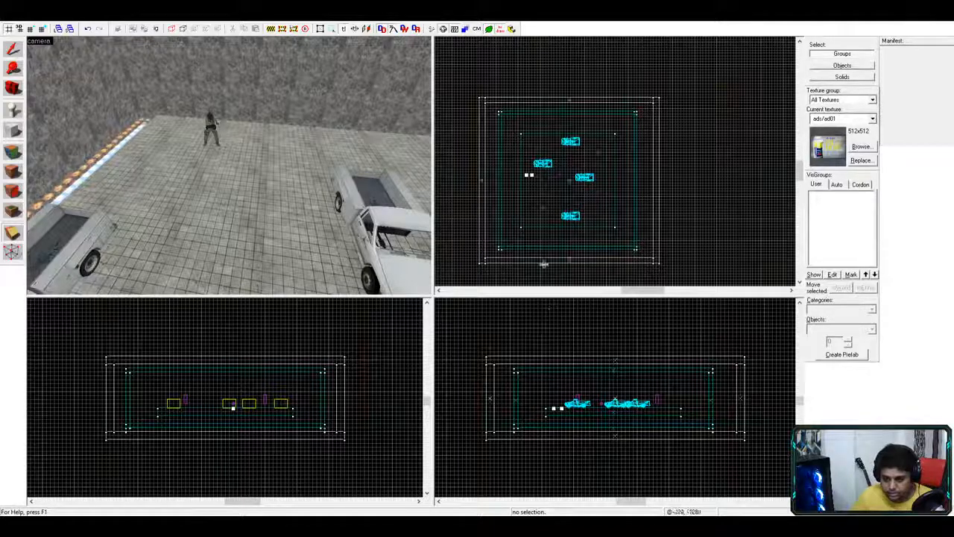
drag(531, 176, 540, 175)
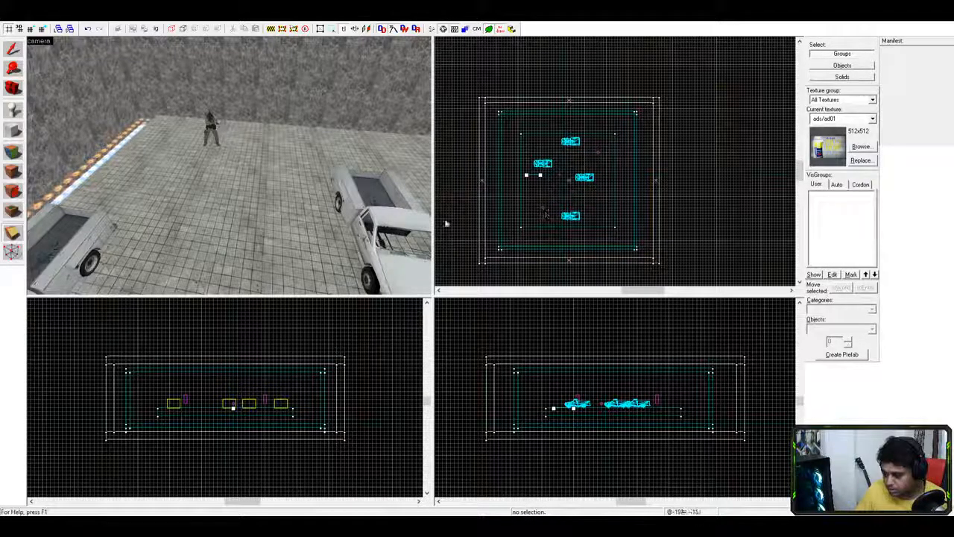
- Outline a flat box near the arena's left side in the side and top views
click(529, 202)
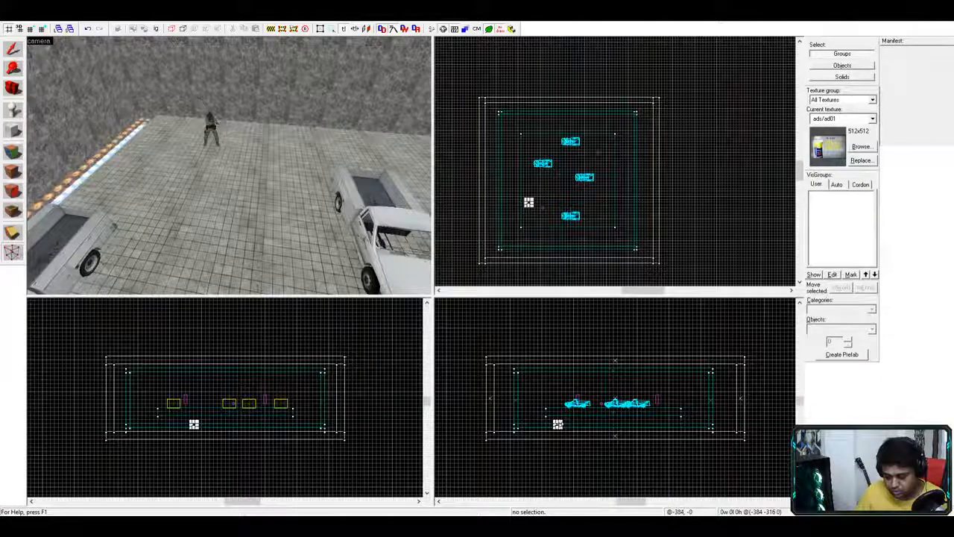
mouse_move(558, 423)
mouse_down()
mouse_move(548, 363)
mouse_move(550, 403)
mouse_move(563, 428)
mouse_move(572, 418)
mouse_up()
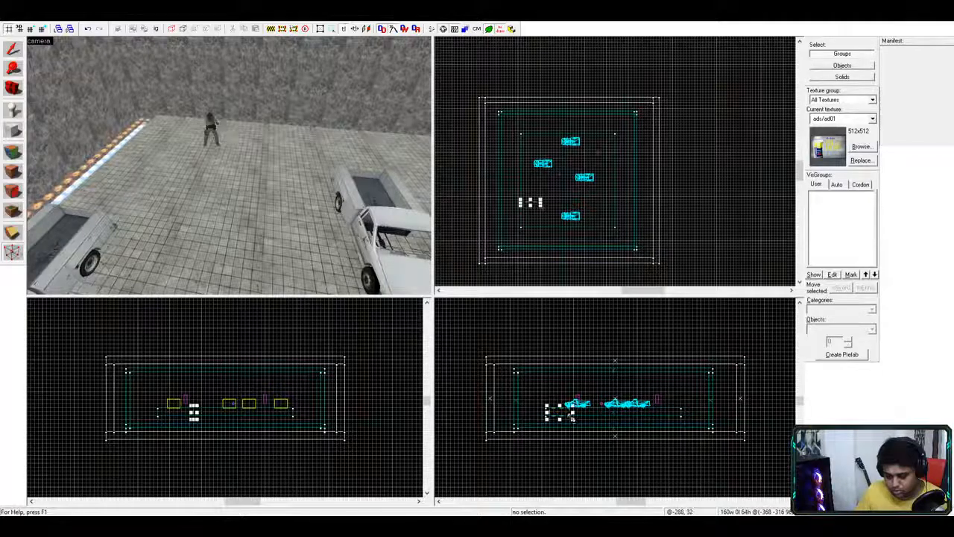
mouse_move(531, 199)
mouse_down()
mouse_move(528, 186)
mouse_move(537, 187)
mouse_up()
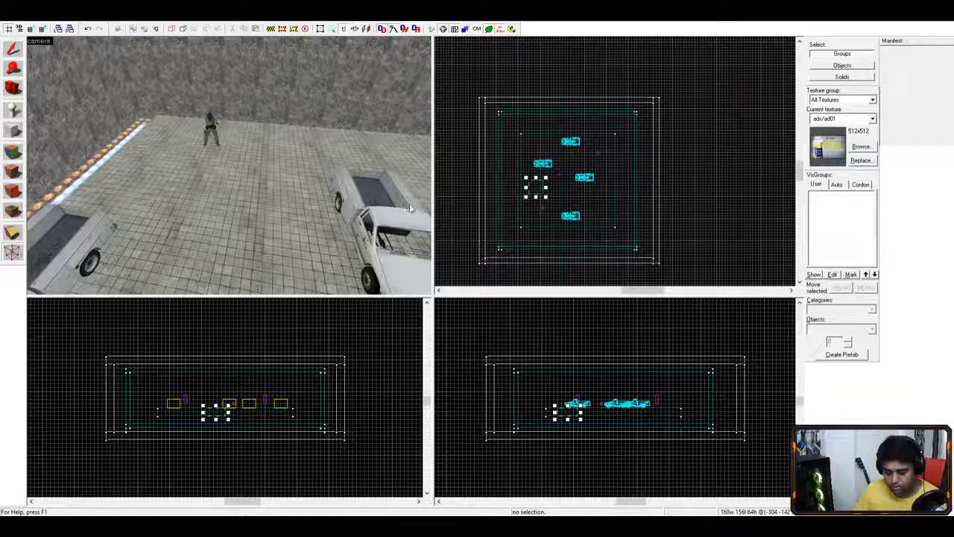
- Select and then deselect the floor brush in the 3D view, and switch to the Vertex tool
key(z)
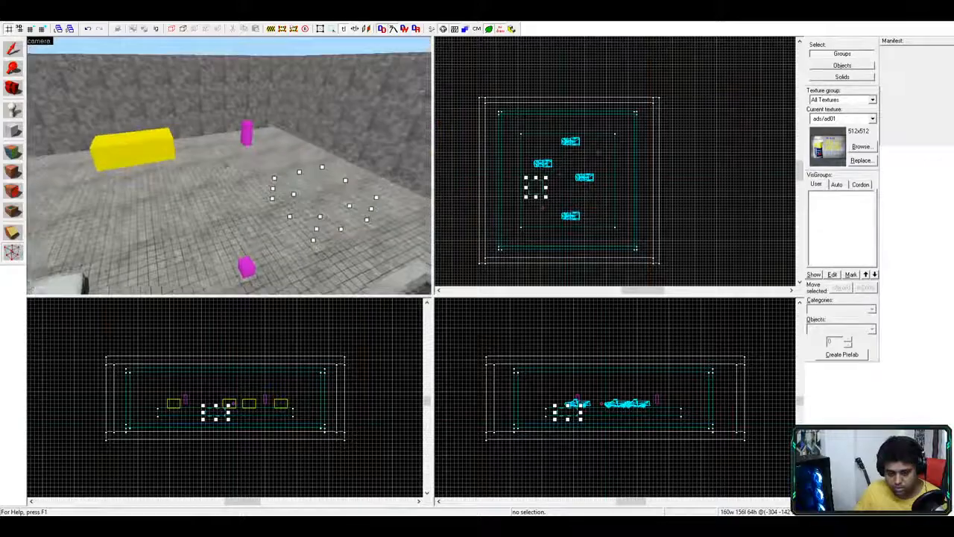
click(229, 167)
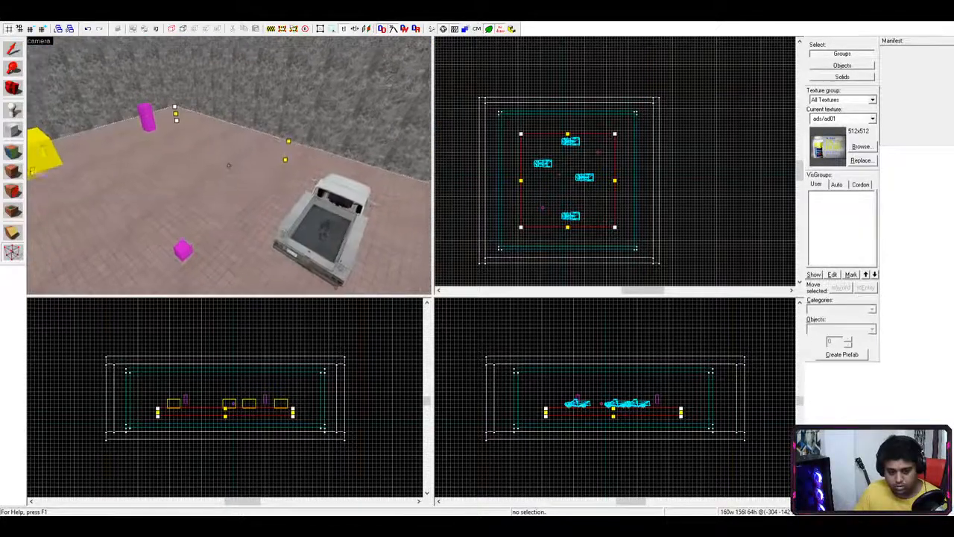
key(Escape)
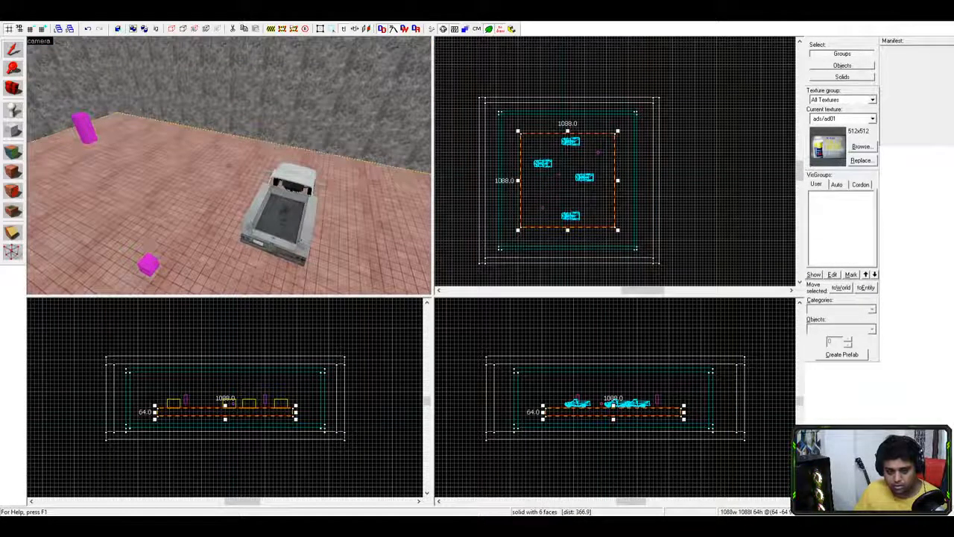
key(Escape)
key(z)
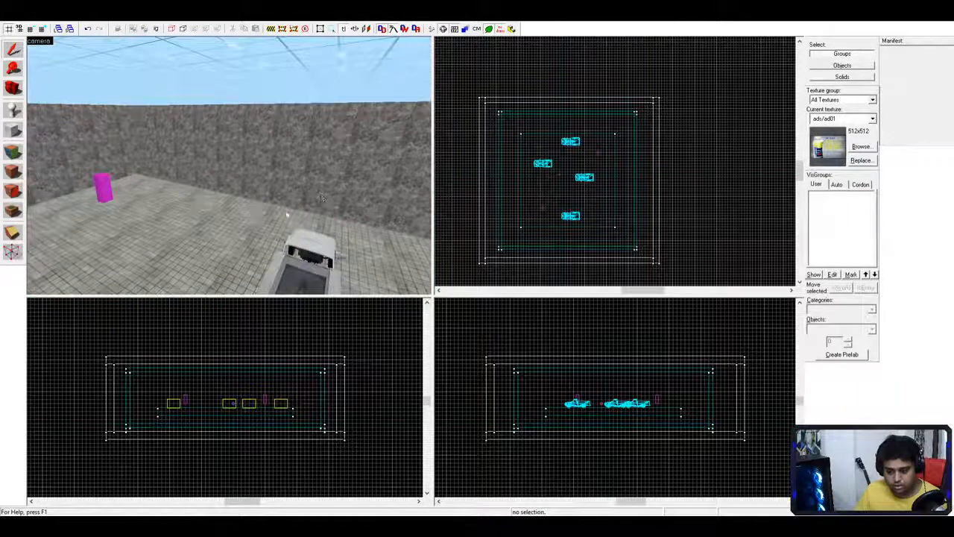
click(13, 252)
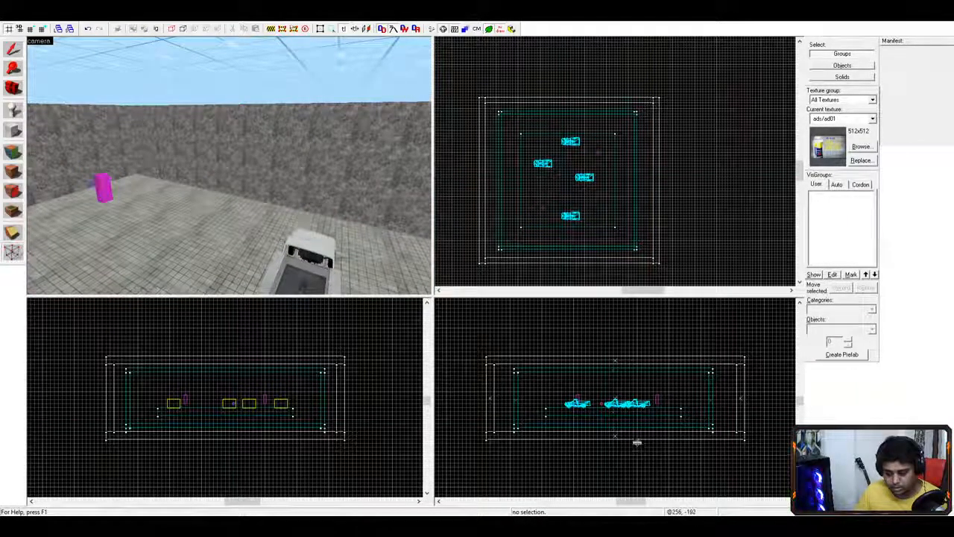
key(z)
key(z)
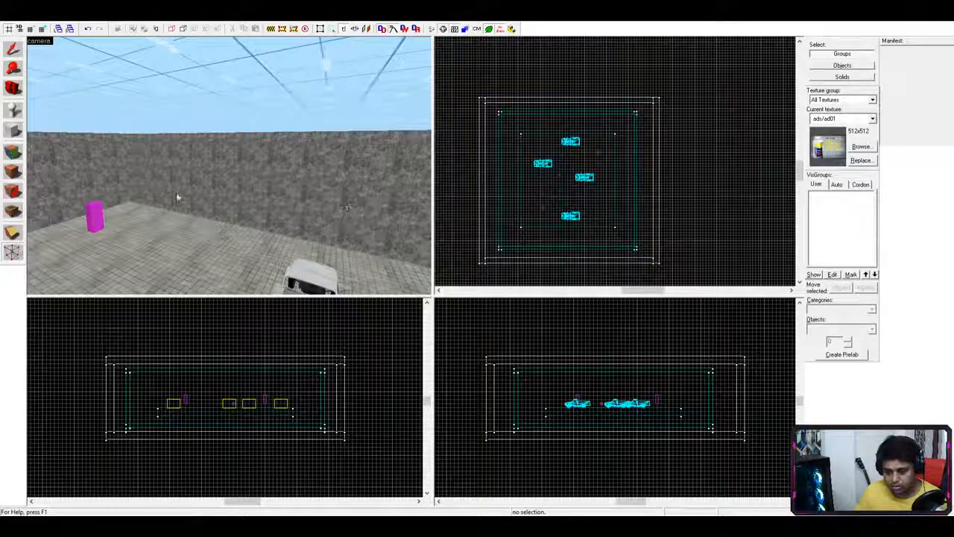
- Start a clip line in the top view, undo it with Ctrl+Z, and survey the arena
click(12, 233)
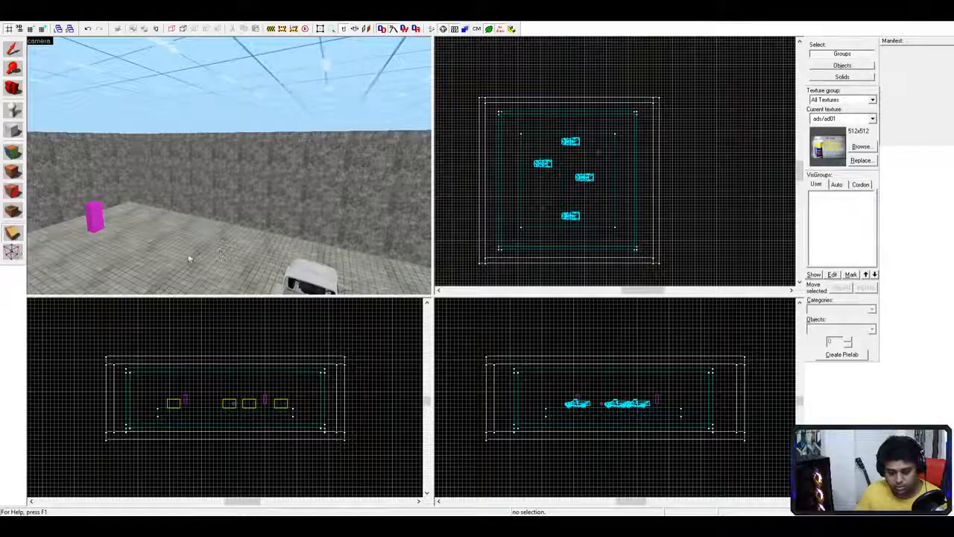
click(528, 186)
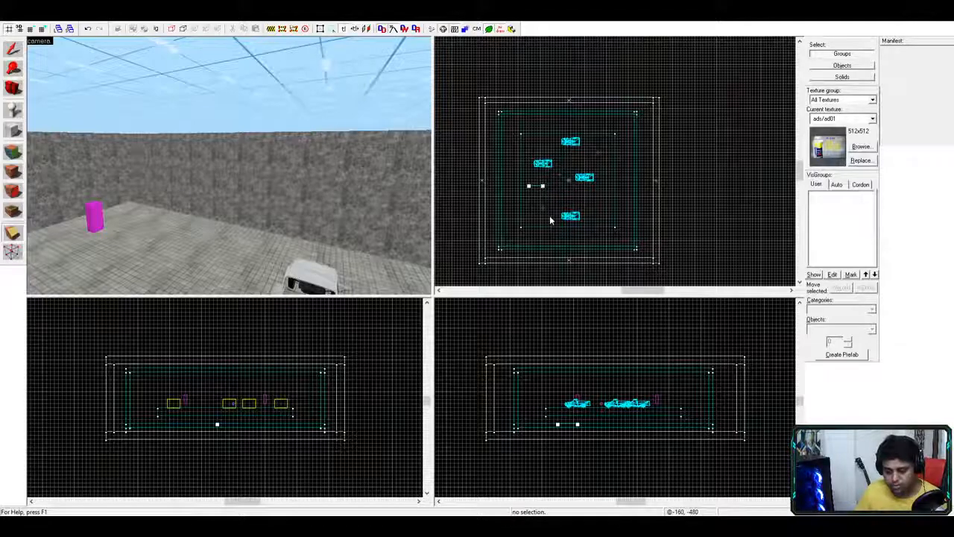
key(ctrl+z)
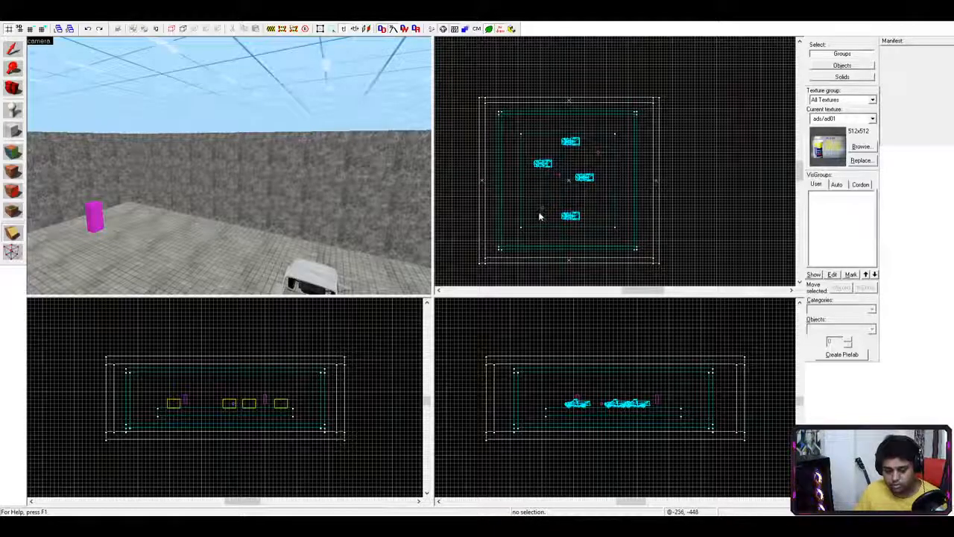
key(s)
key(a)
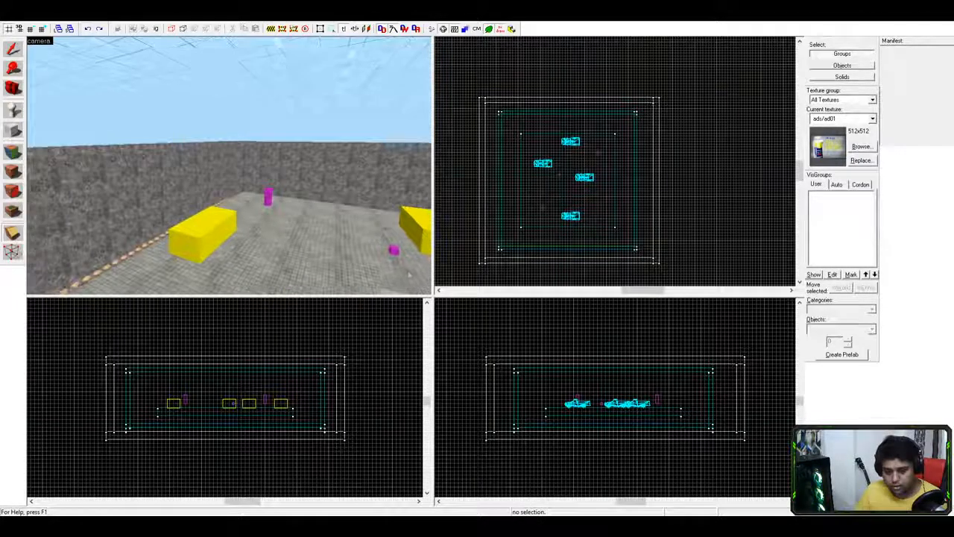
key(d)
key(w)
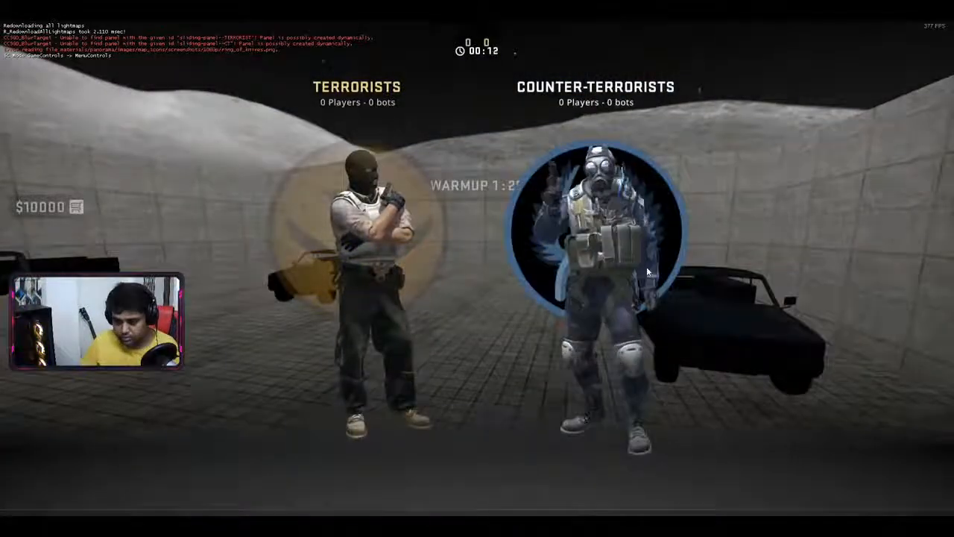
- Join the Counter-Terrorist team and jump onto the first two pickup trucks
click(646, 266)
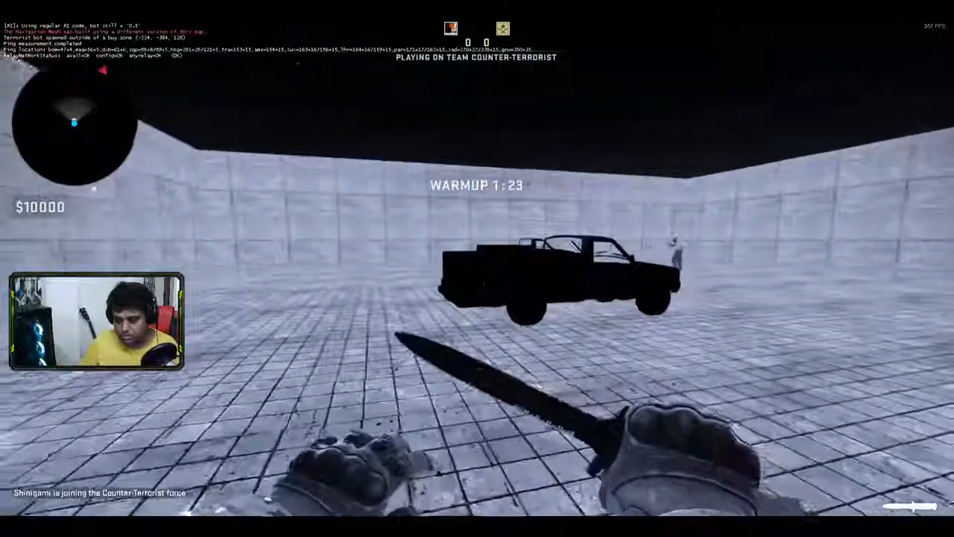
key(w)
key(w)
key(space)
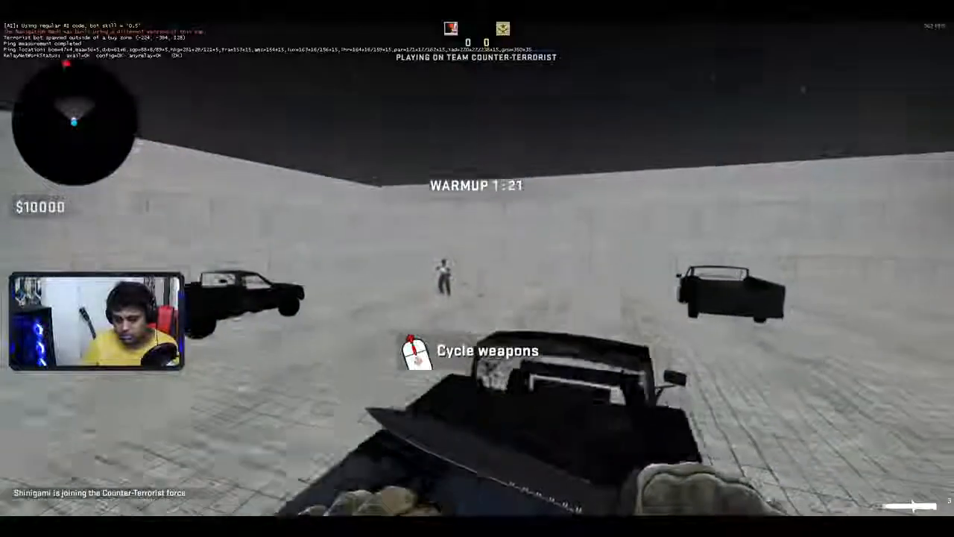
key(space)
key(w)
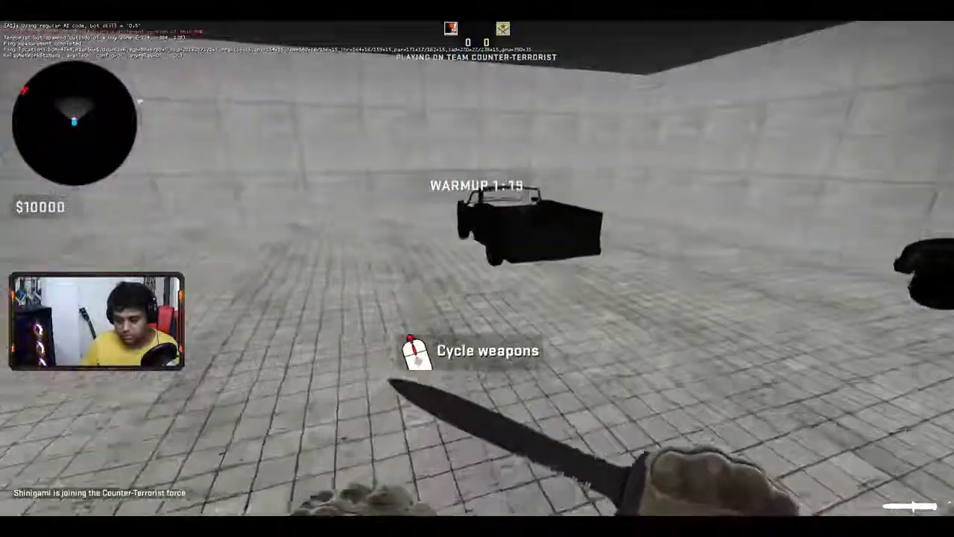
key(space)
key(w)
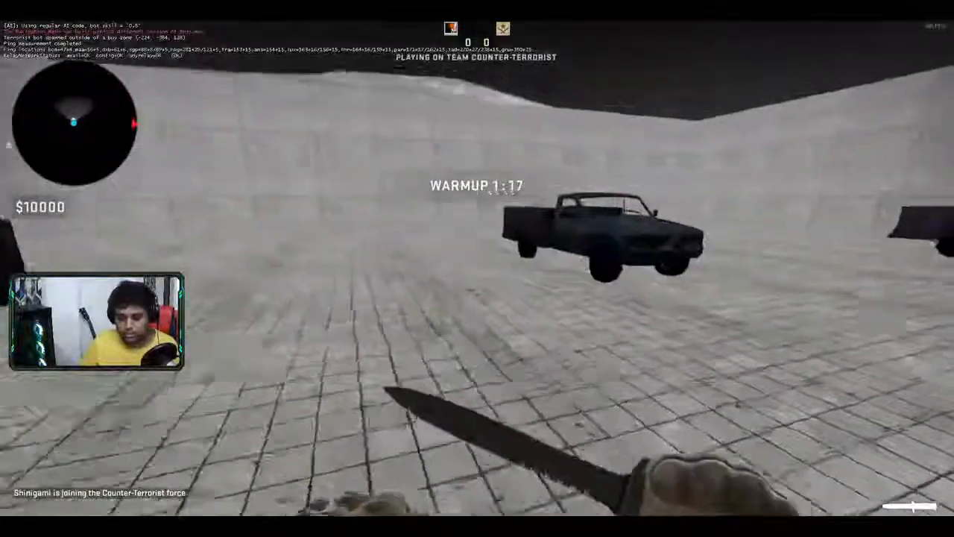
key(s)
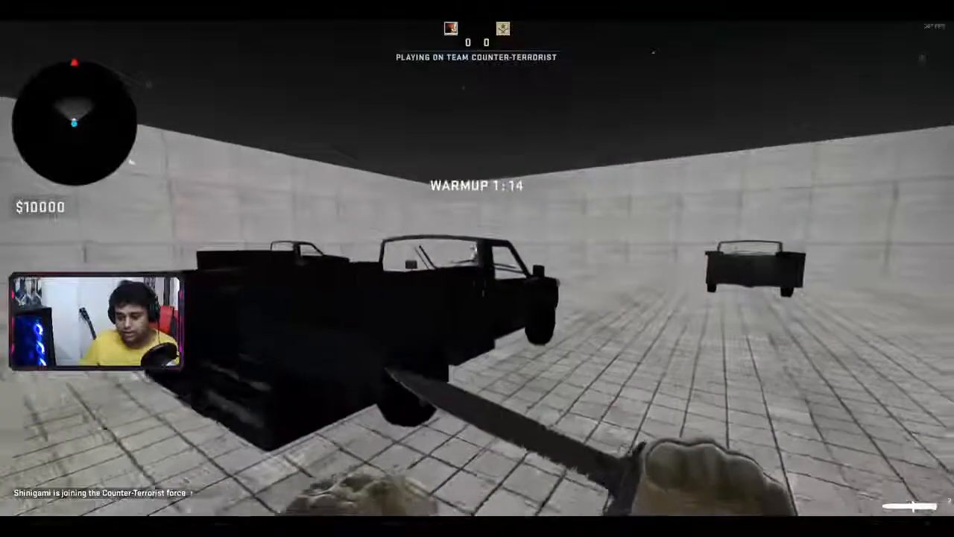
key(a)
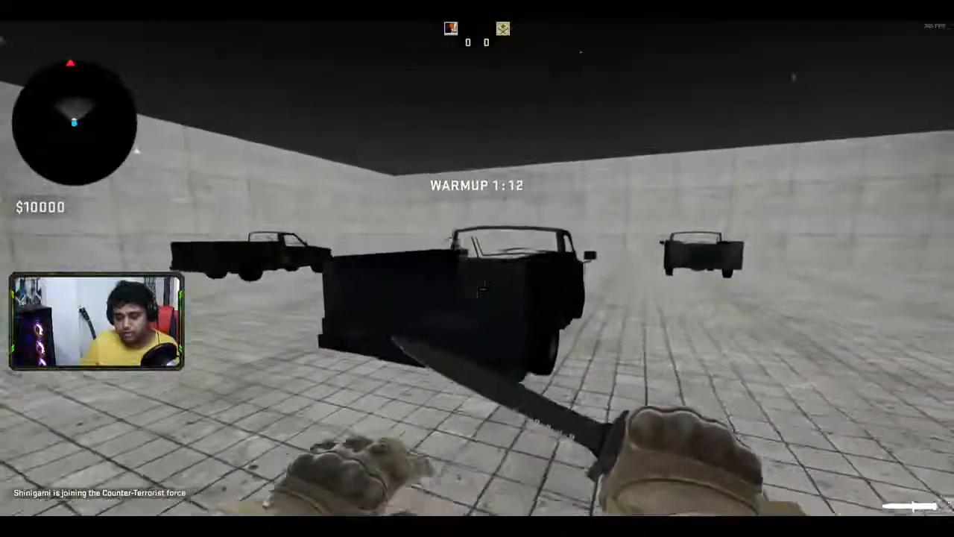
key(d)
- Run along the trucks, jumping over their cabs and beds, and swing the knife
key(w)
key(w)
key(space)
key(s)
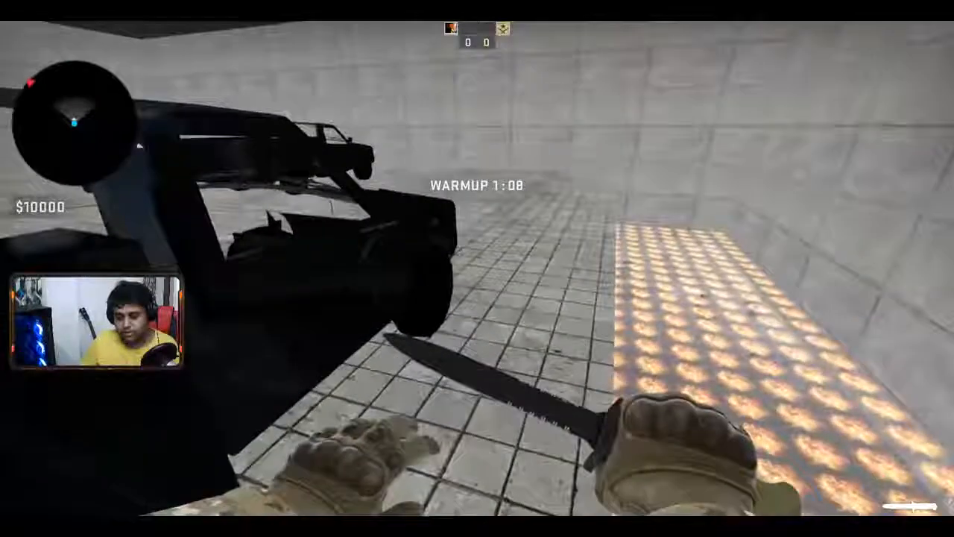
key(s)
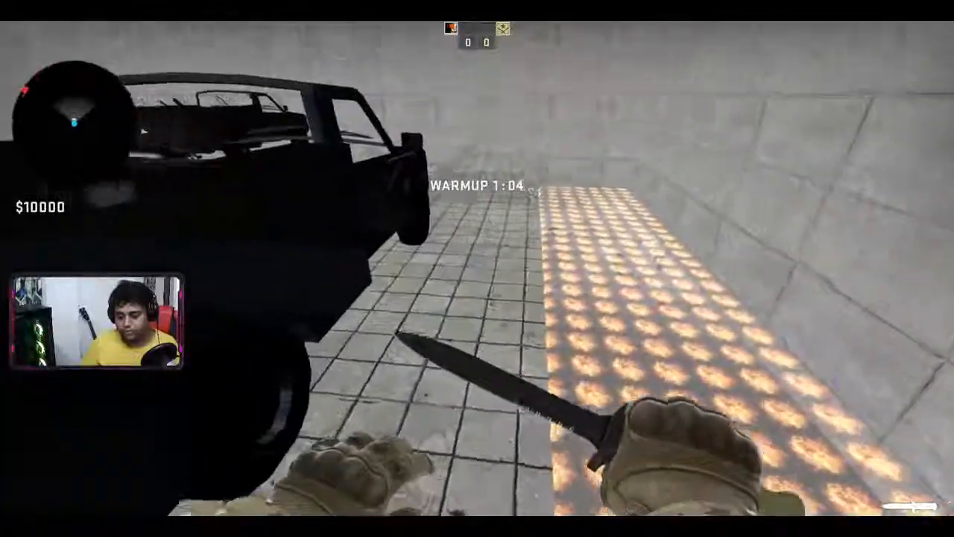
key(w)
key(space)
key(w)
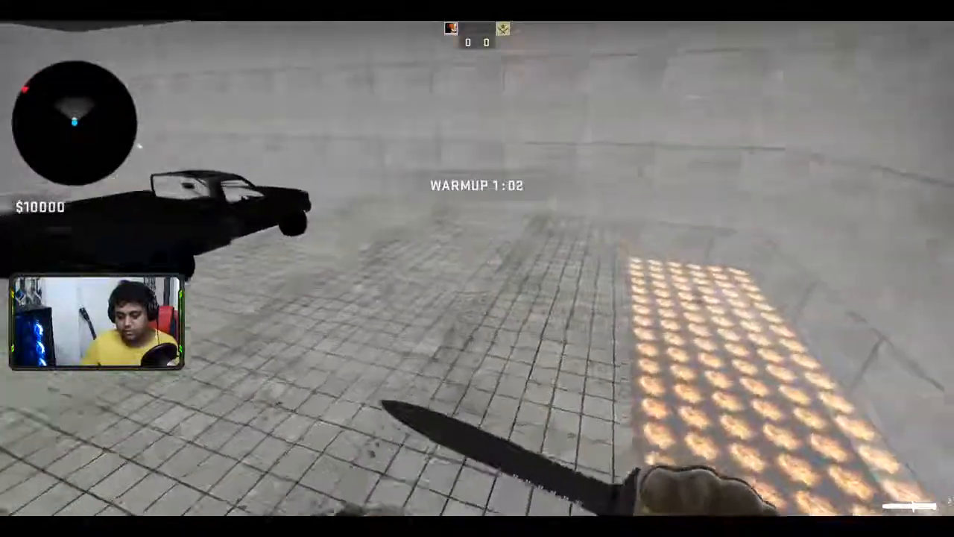
key(w)
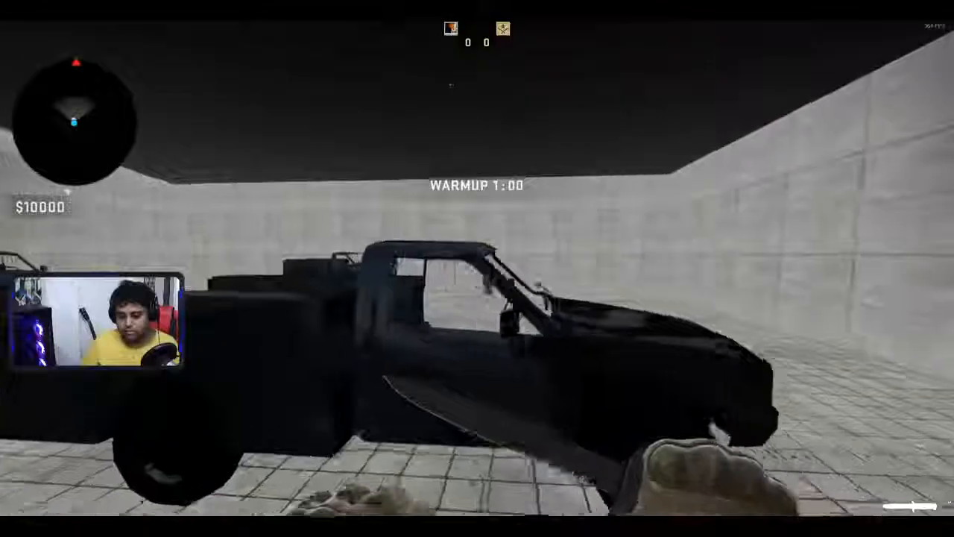
key(space)
click(477, 268)
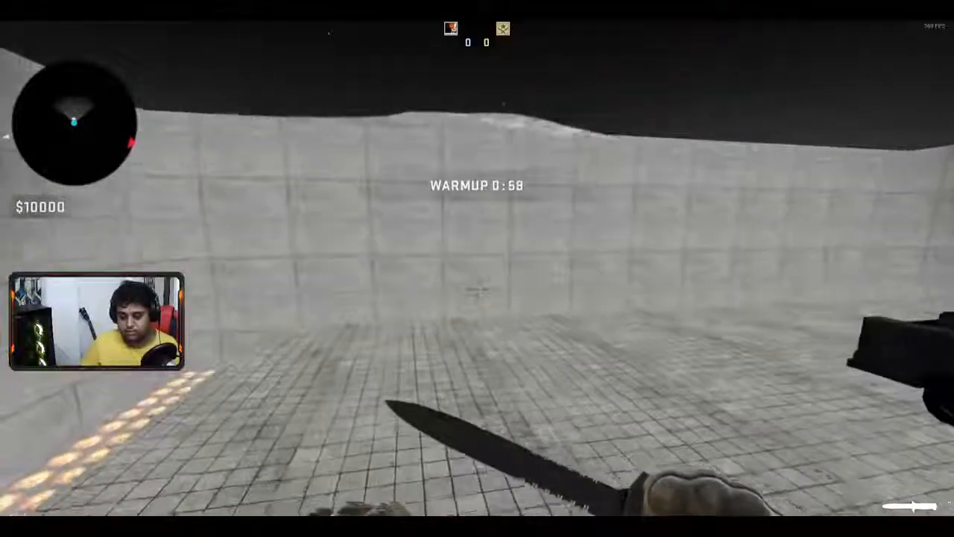
- Cross the arena floor past the glowing tiles and jump onto the nearest truck's bed
key(w)
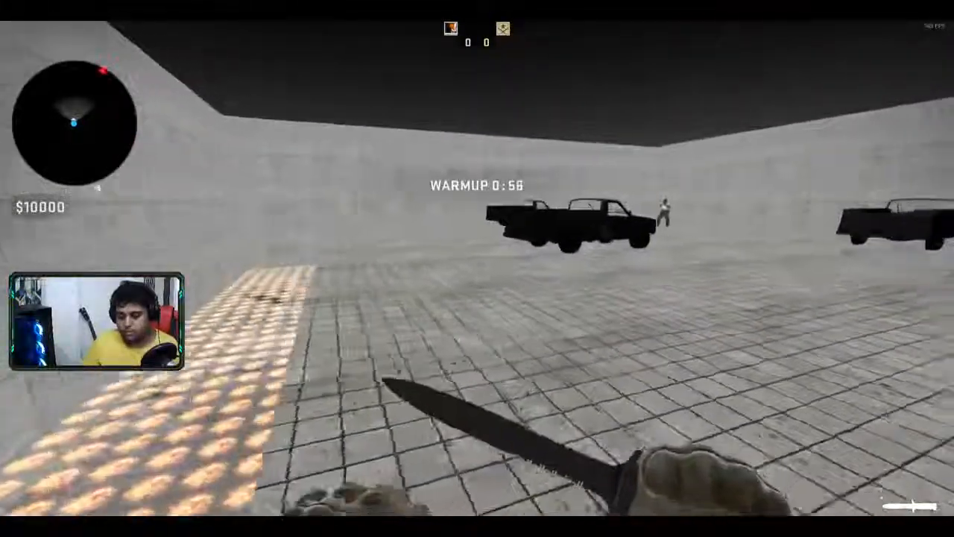
key(w)
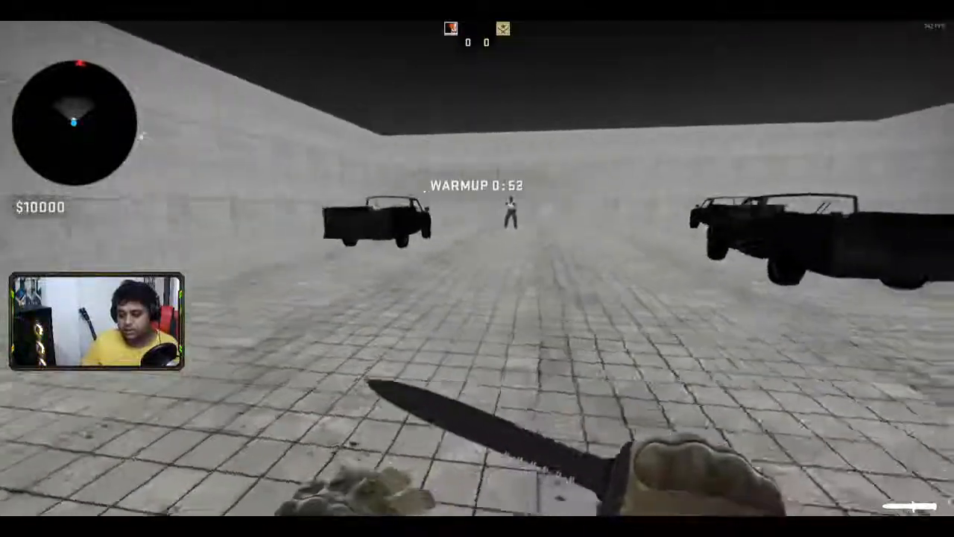
key(a)
key(d)
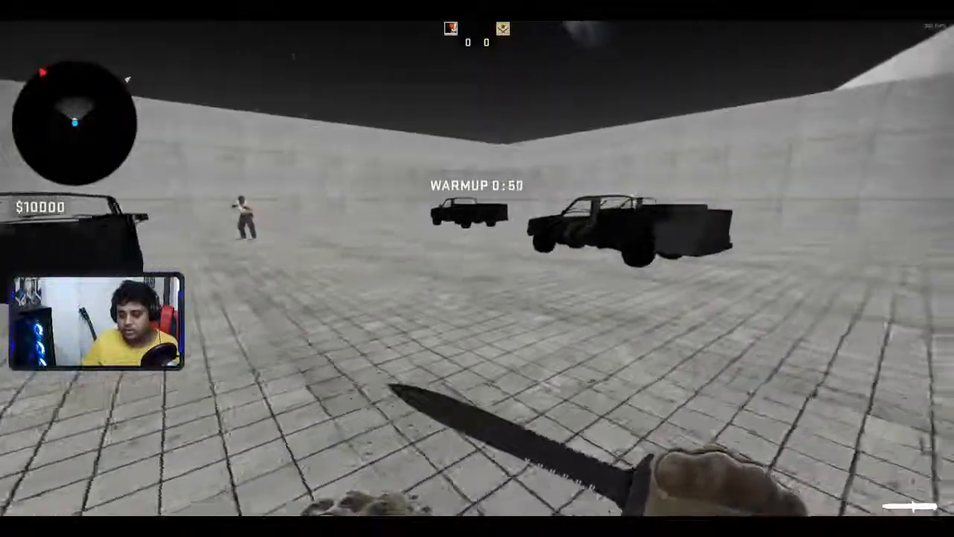
key(w)
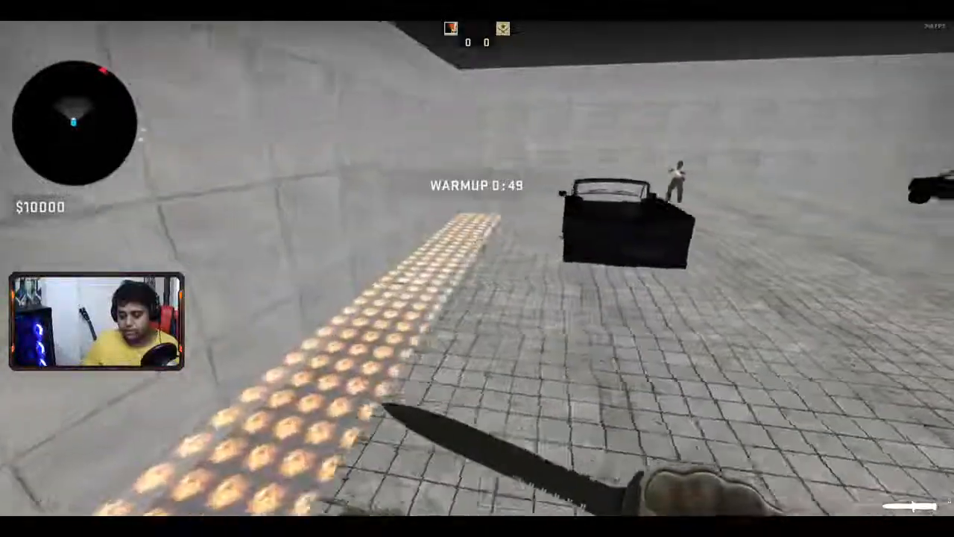
key(w)
key(space)
key(space)
- Kill the enemy bot with two knife slashes, then climb back onto a truck
key(w)
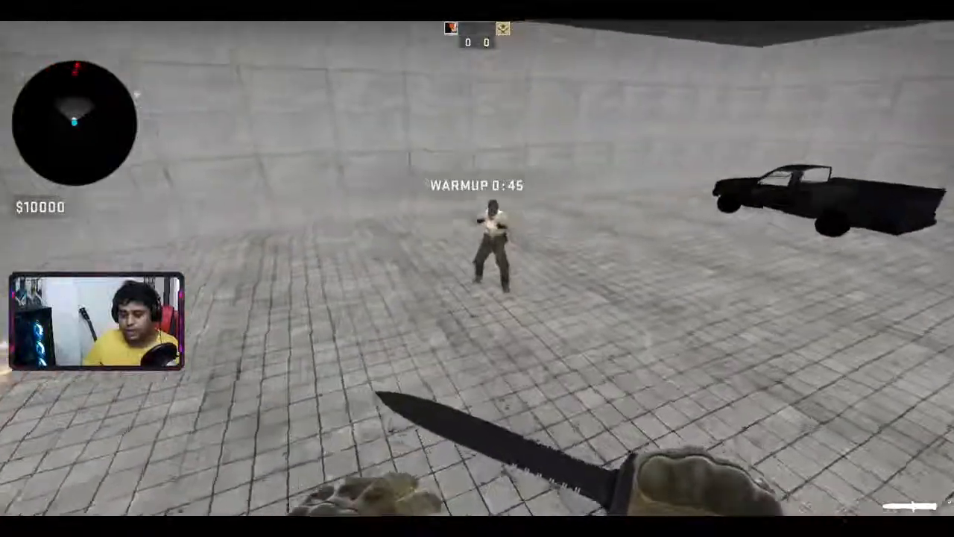
key(space)
click(477, 268)
key(w)
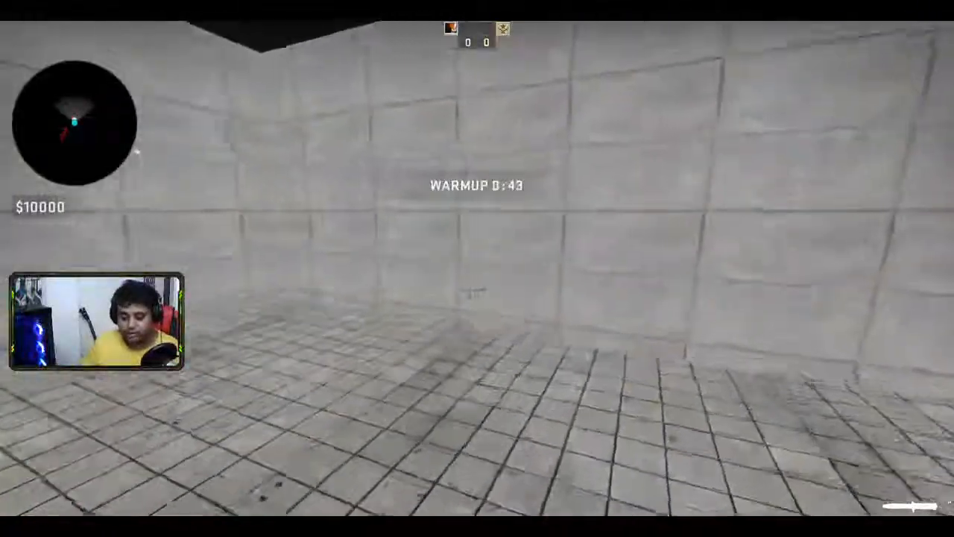
click(477, 268)
key(w)
key(space)
- Leave the match from the pause menu and close CS:GO completely
key(Escape)
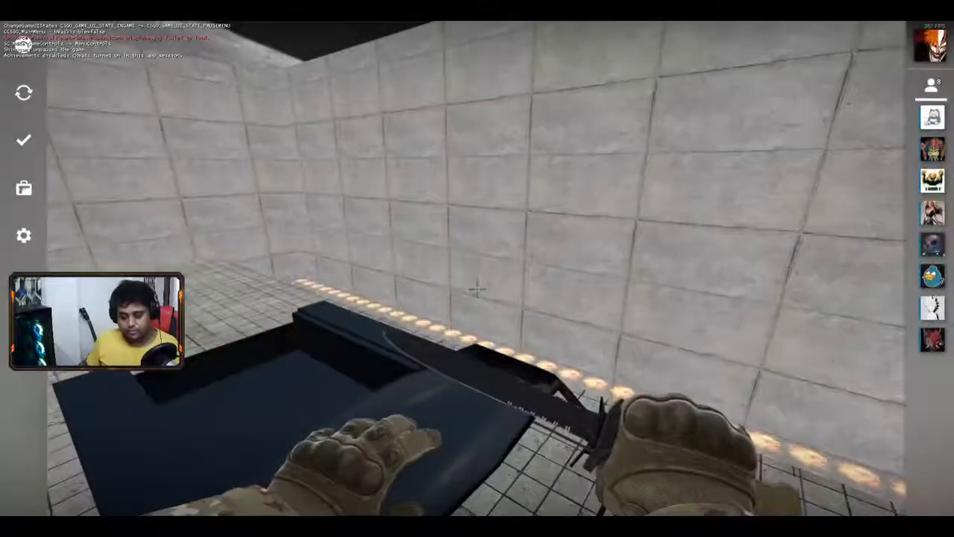
click(23, 496)
click(540, 321)
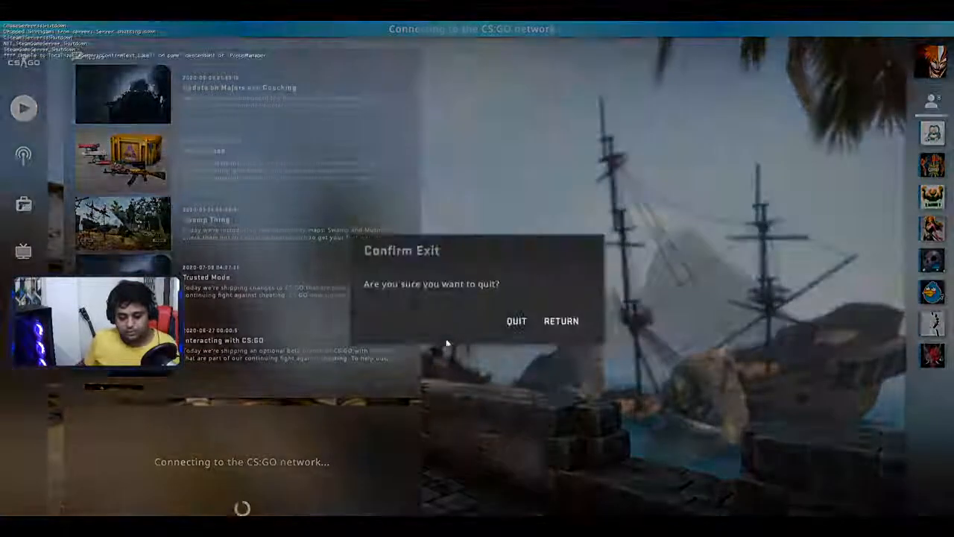
click(517, 321)
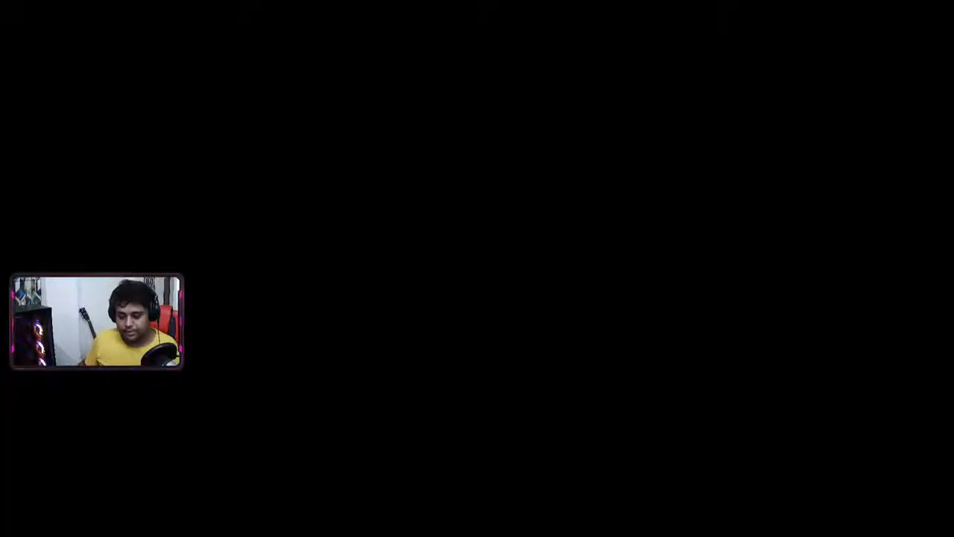